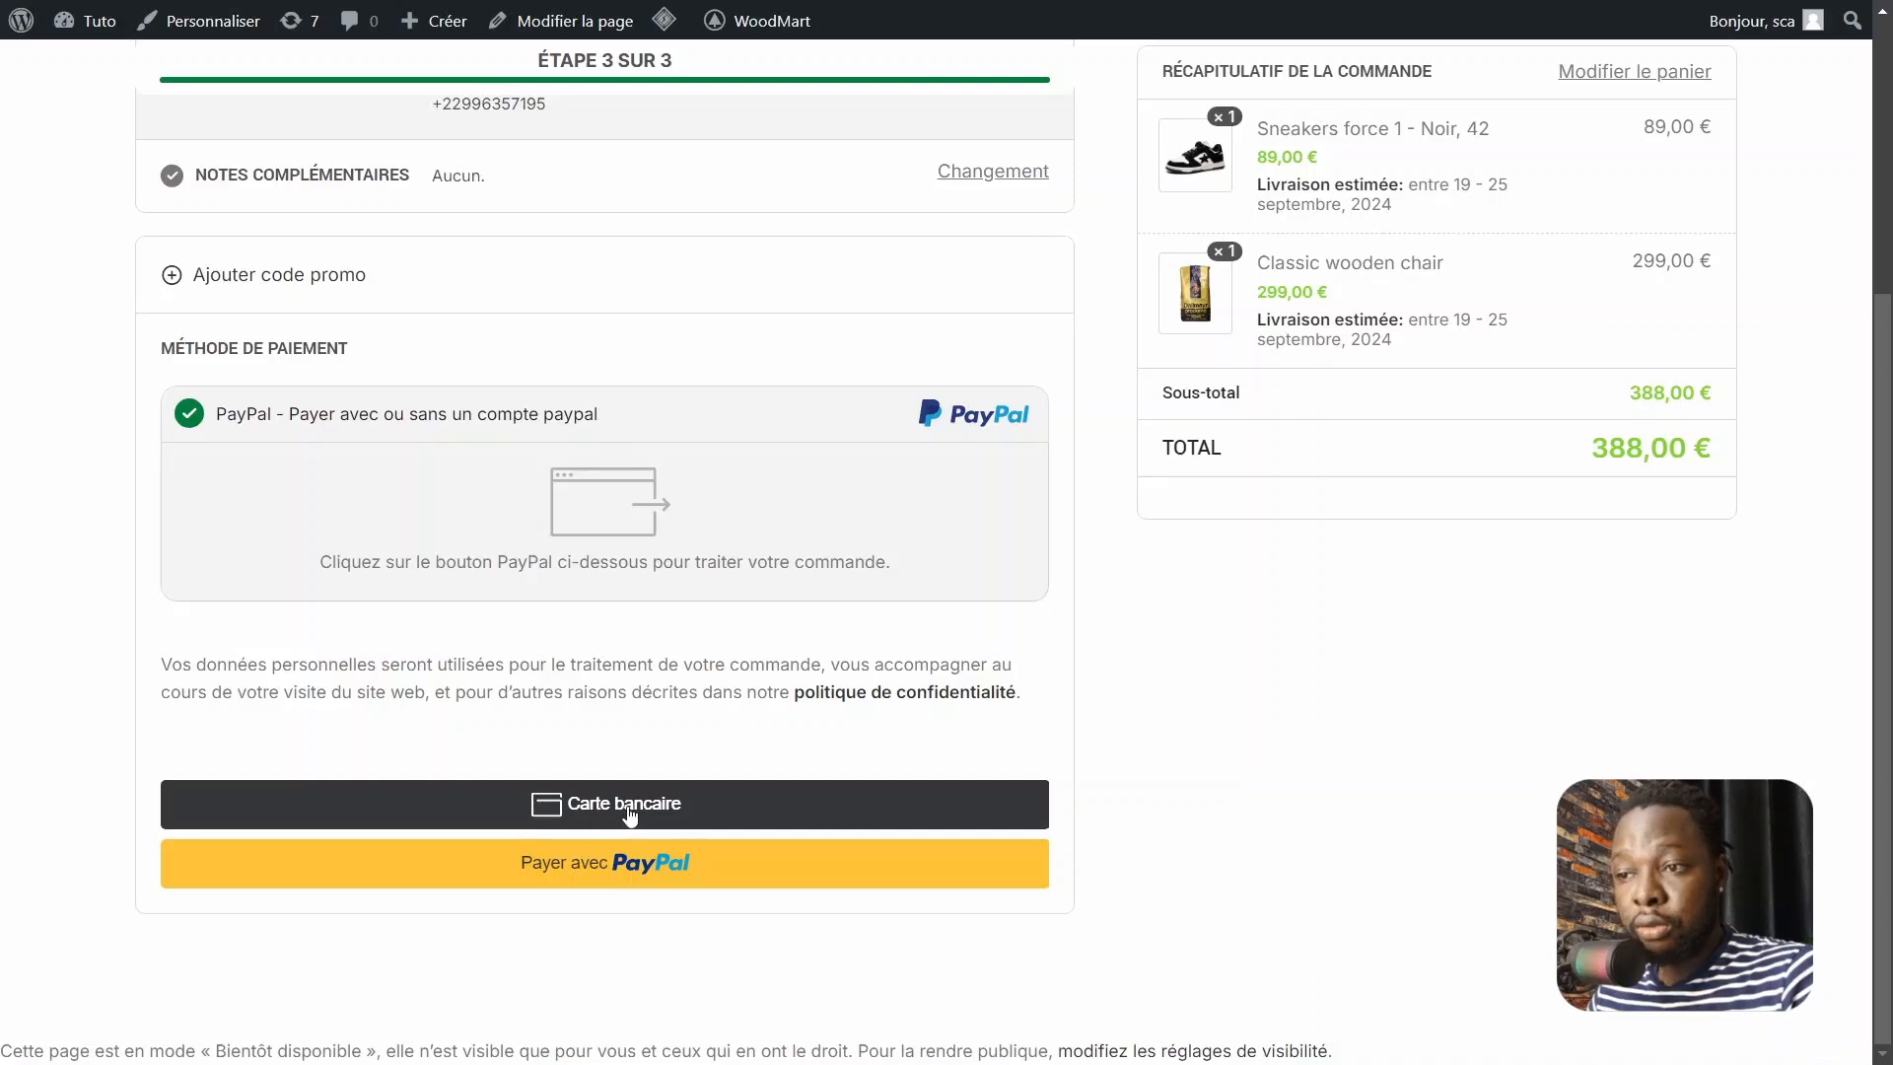
Open the bank card payment form at checkout and examine its card number, expiry date, security code and mobile fields.
click(484, 818)
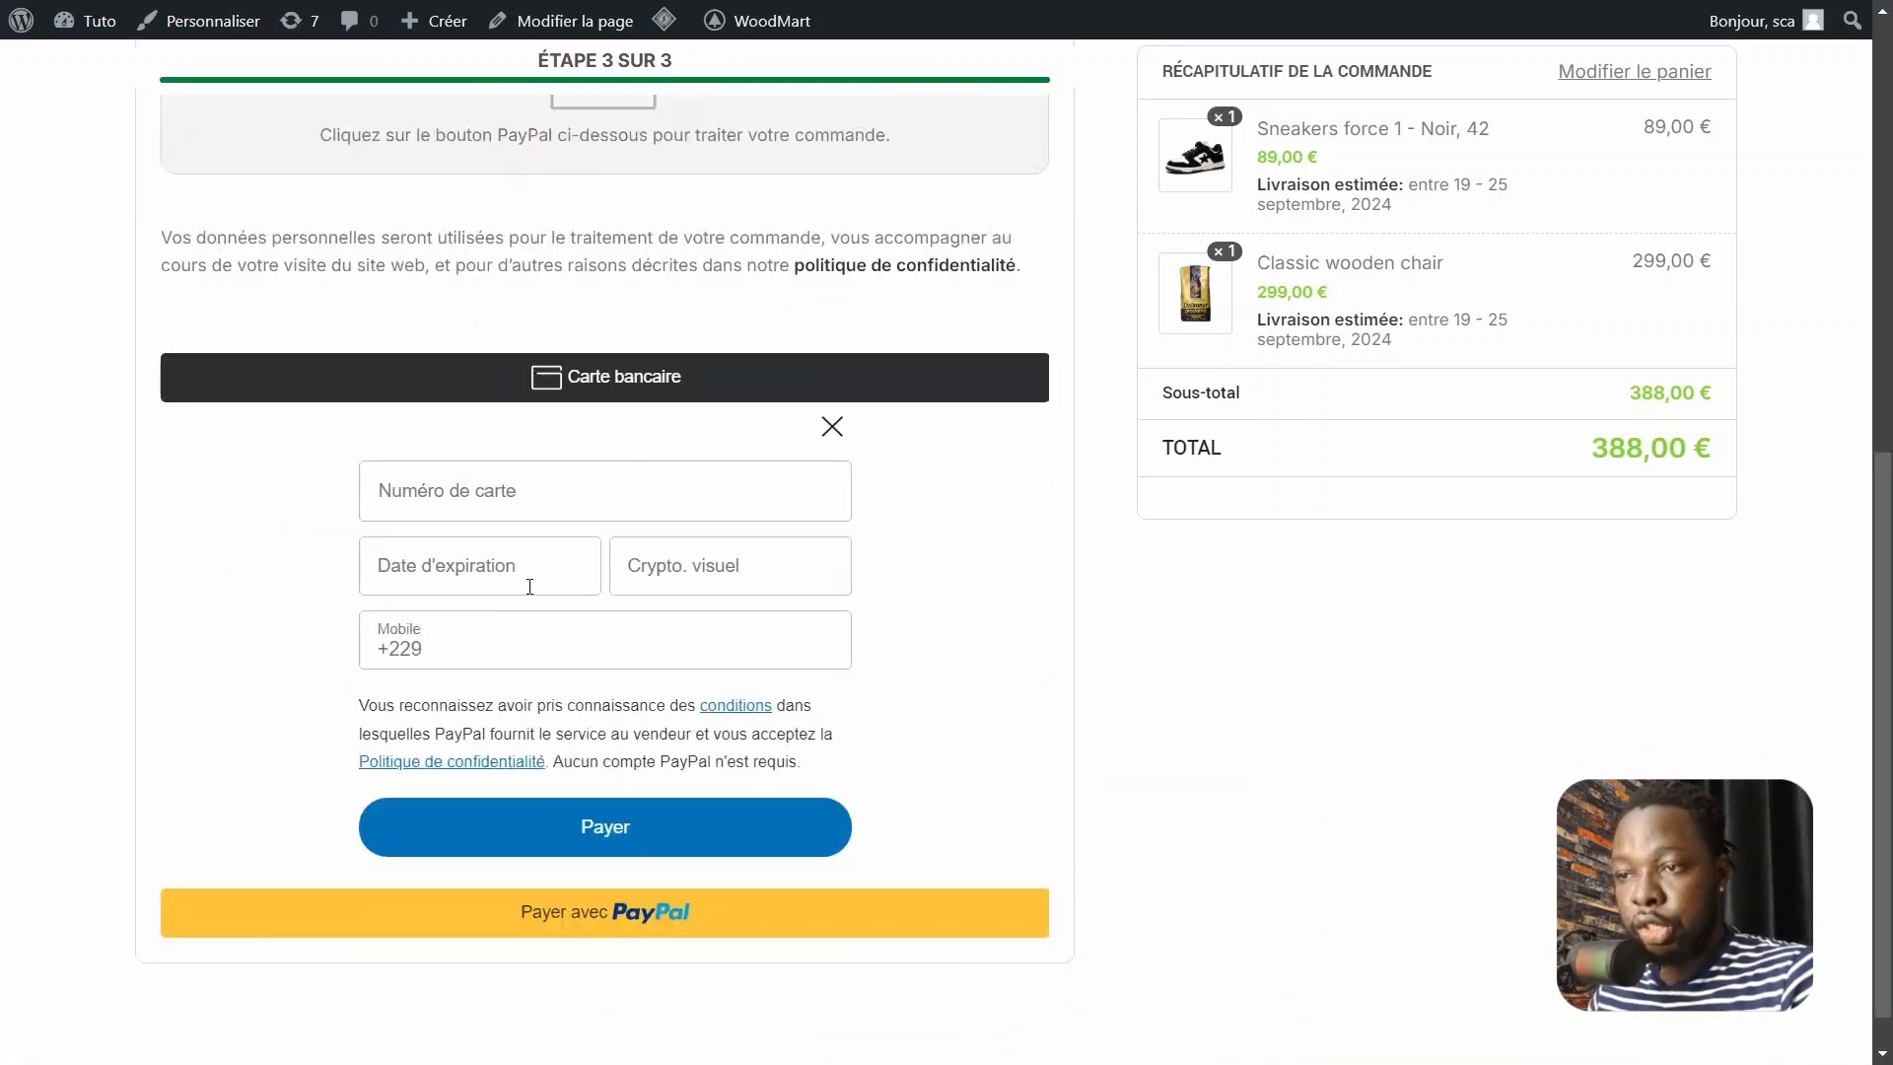
click(475, 483)
click(395, 578)
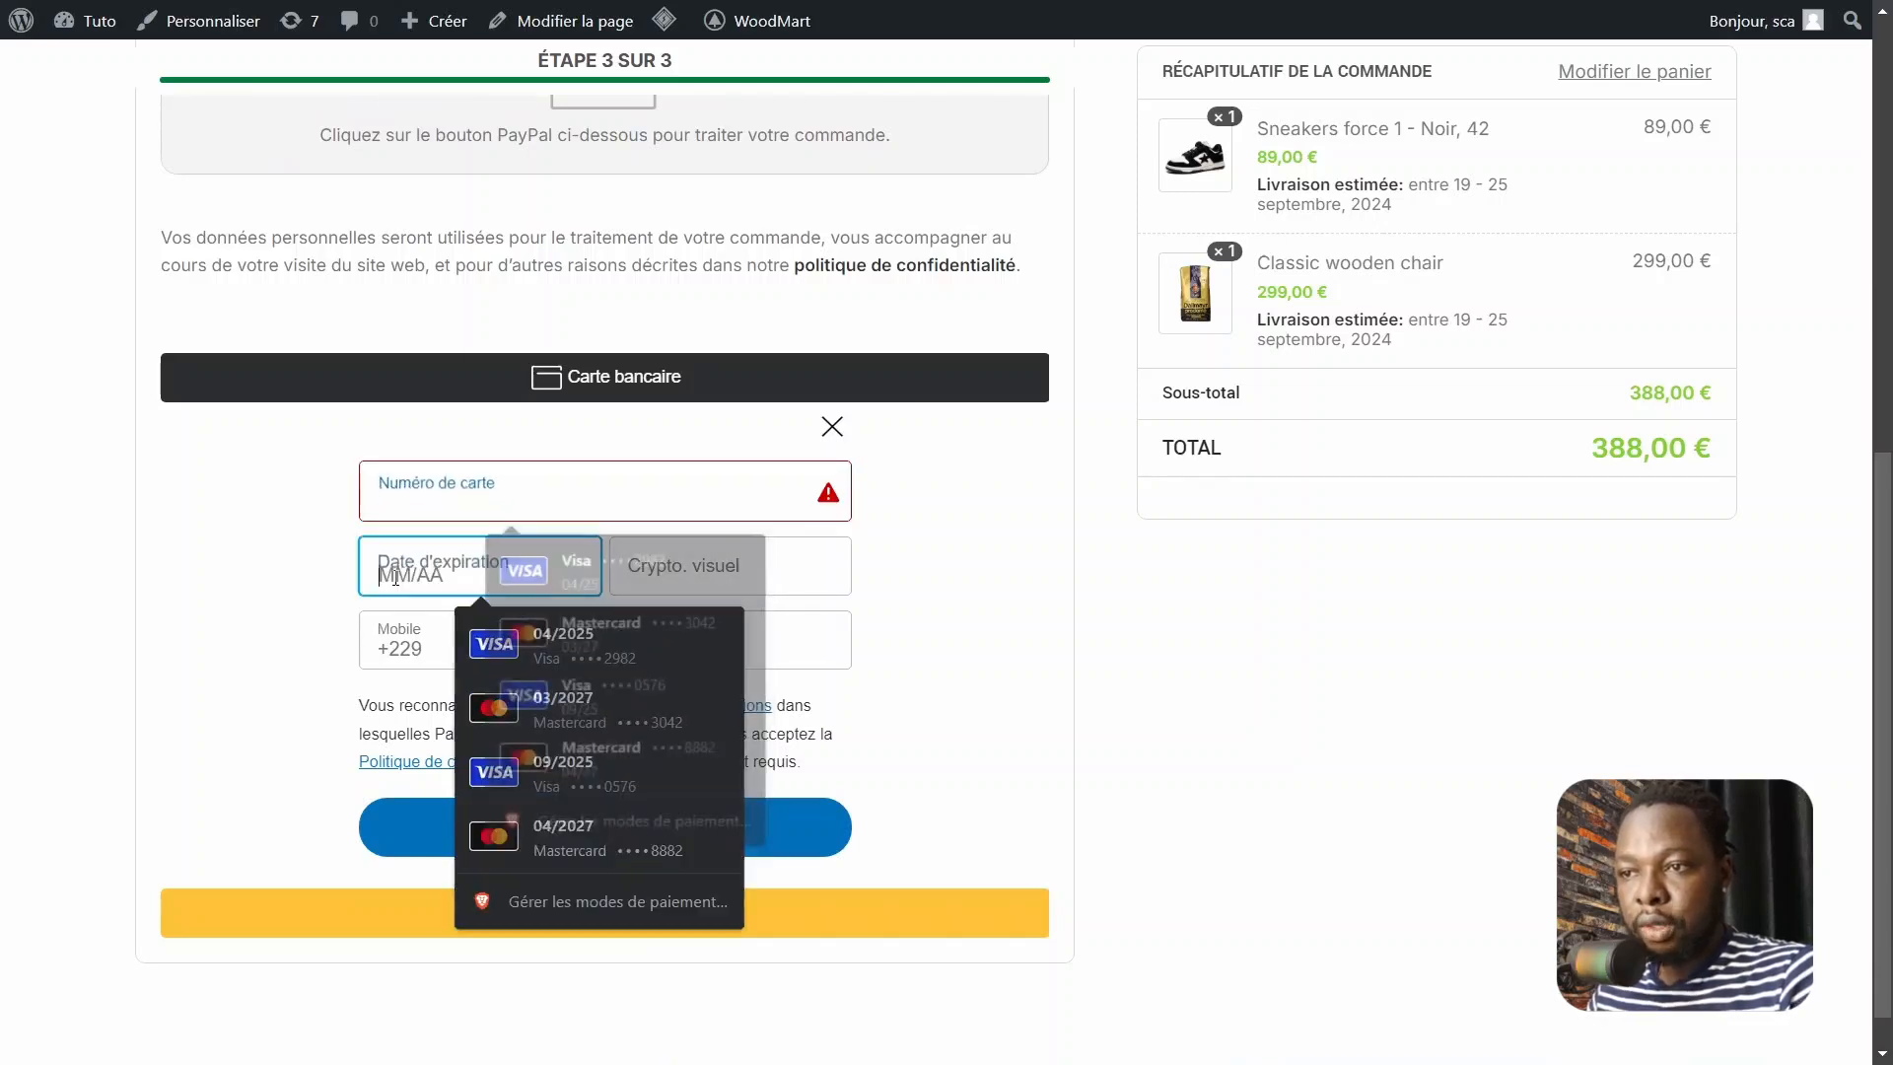
key(Tab)
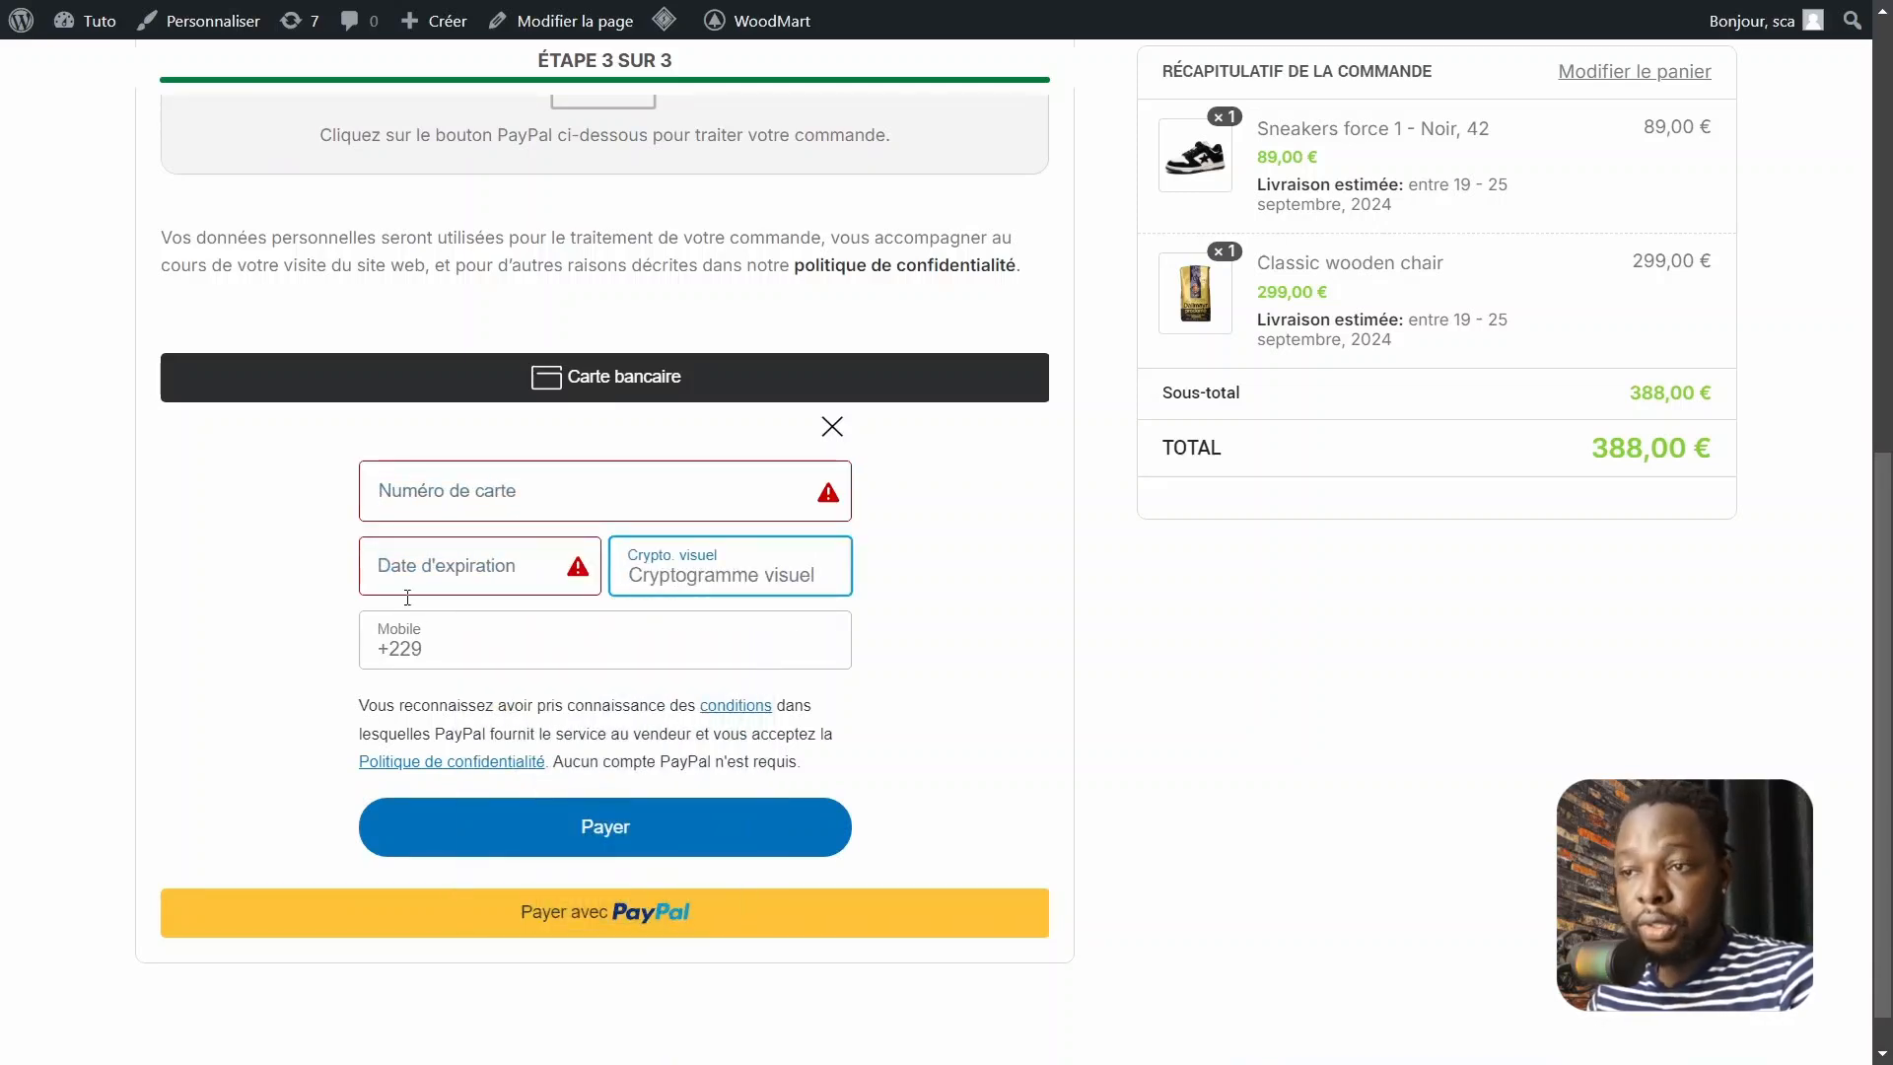
click(455, 632)
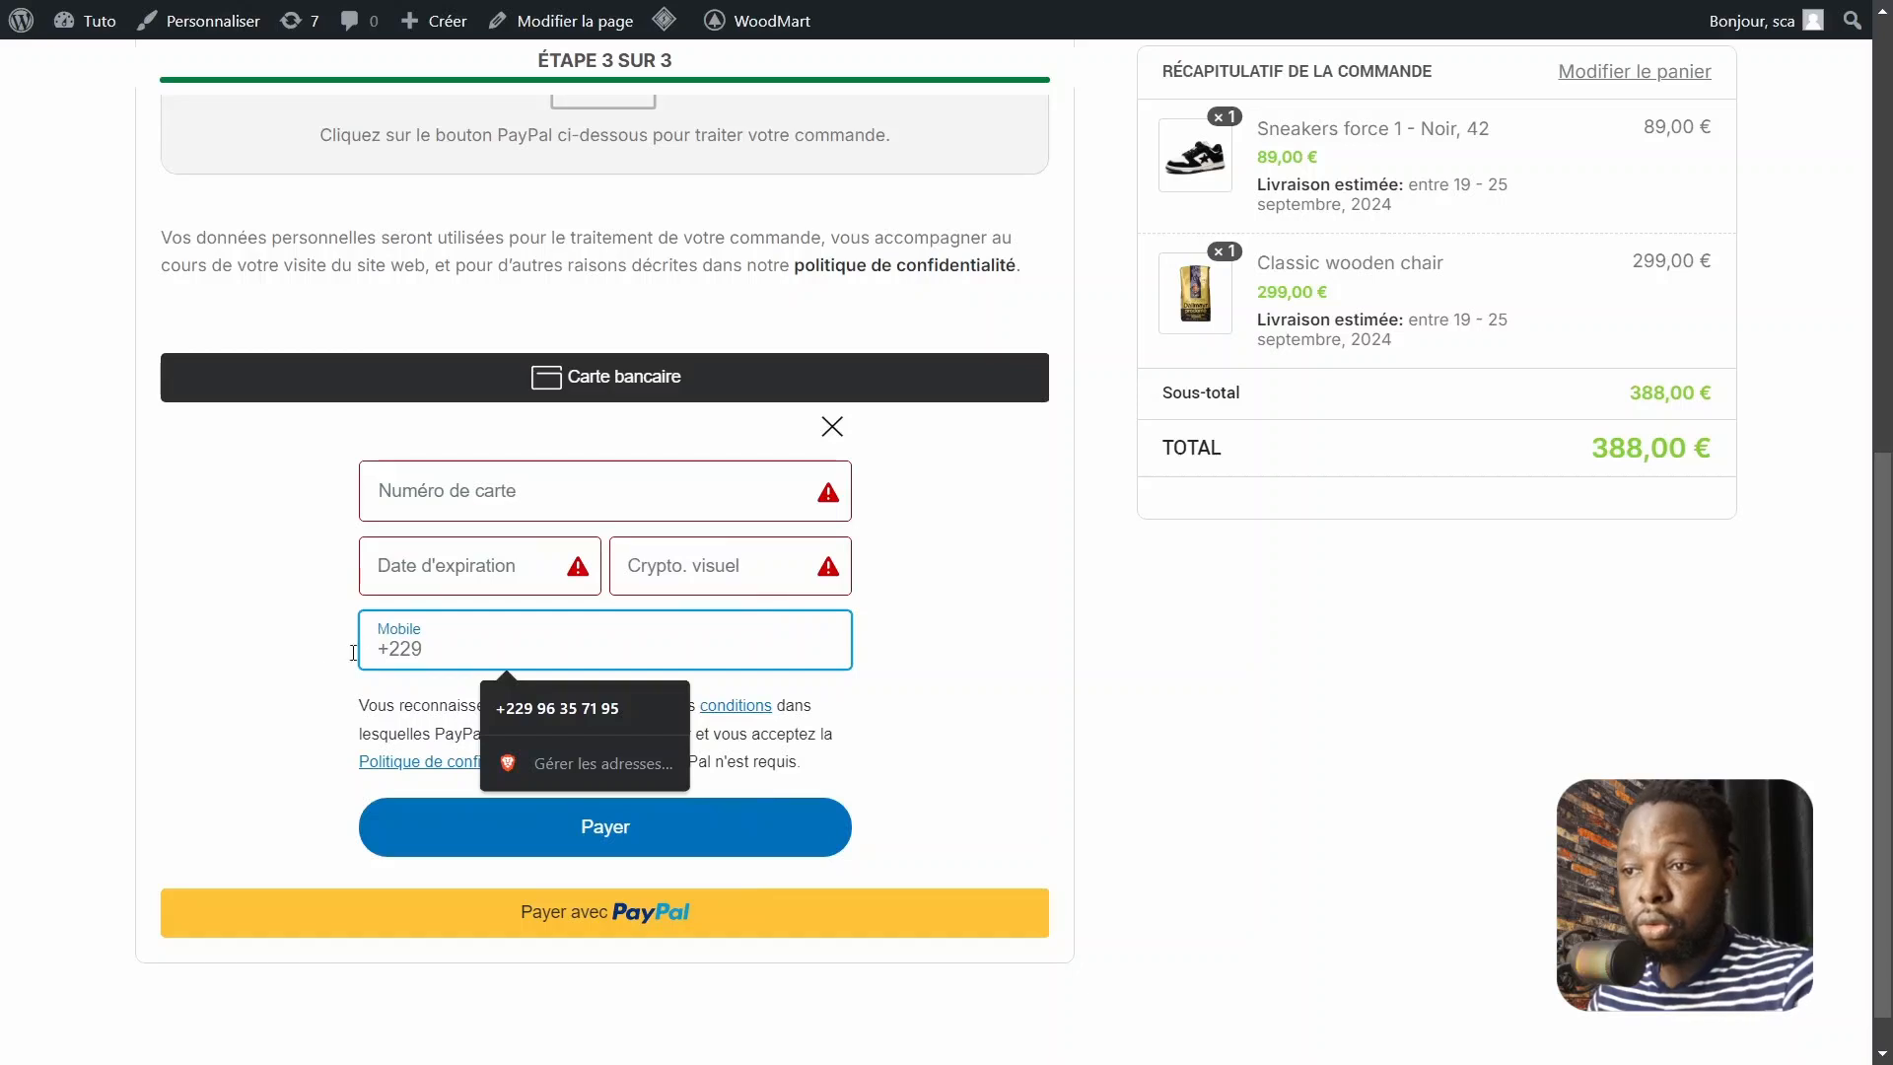
click(274, 651)
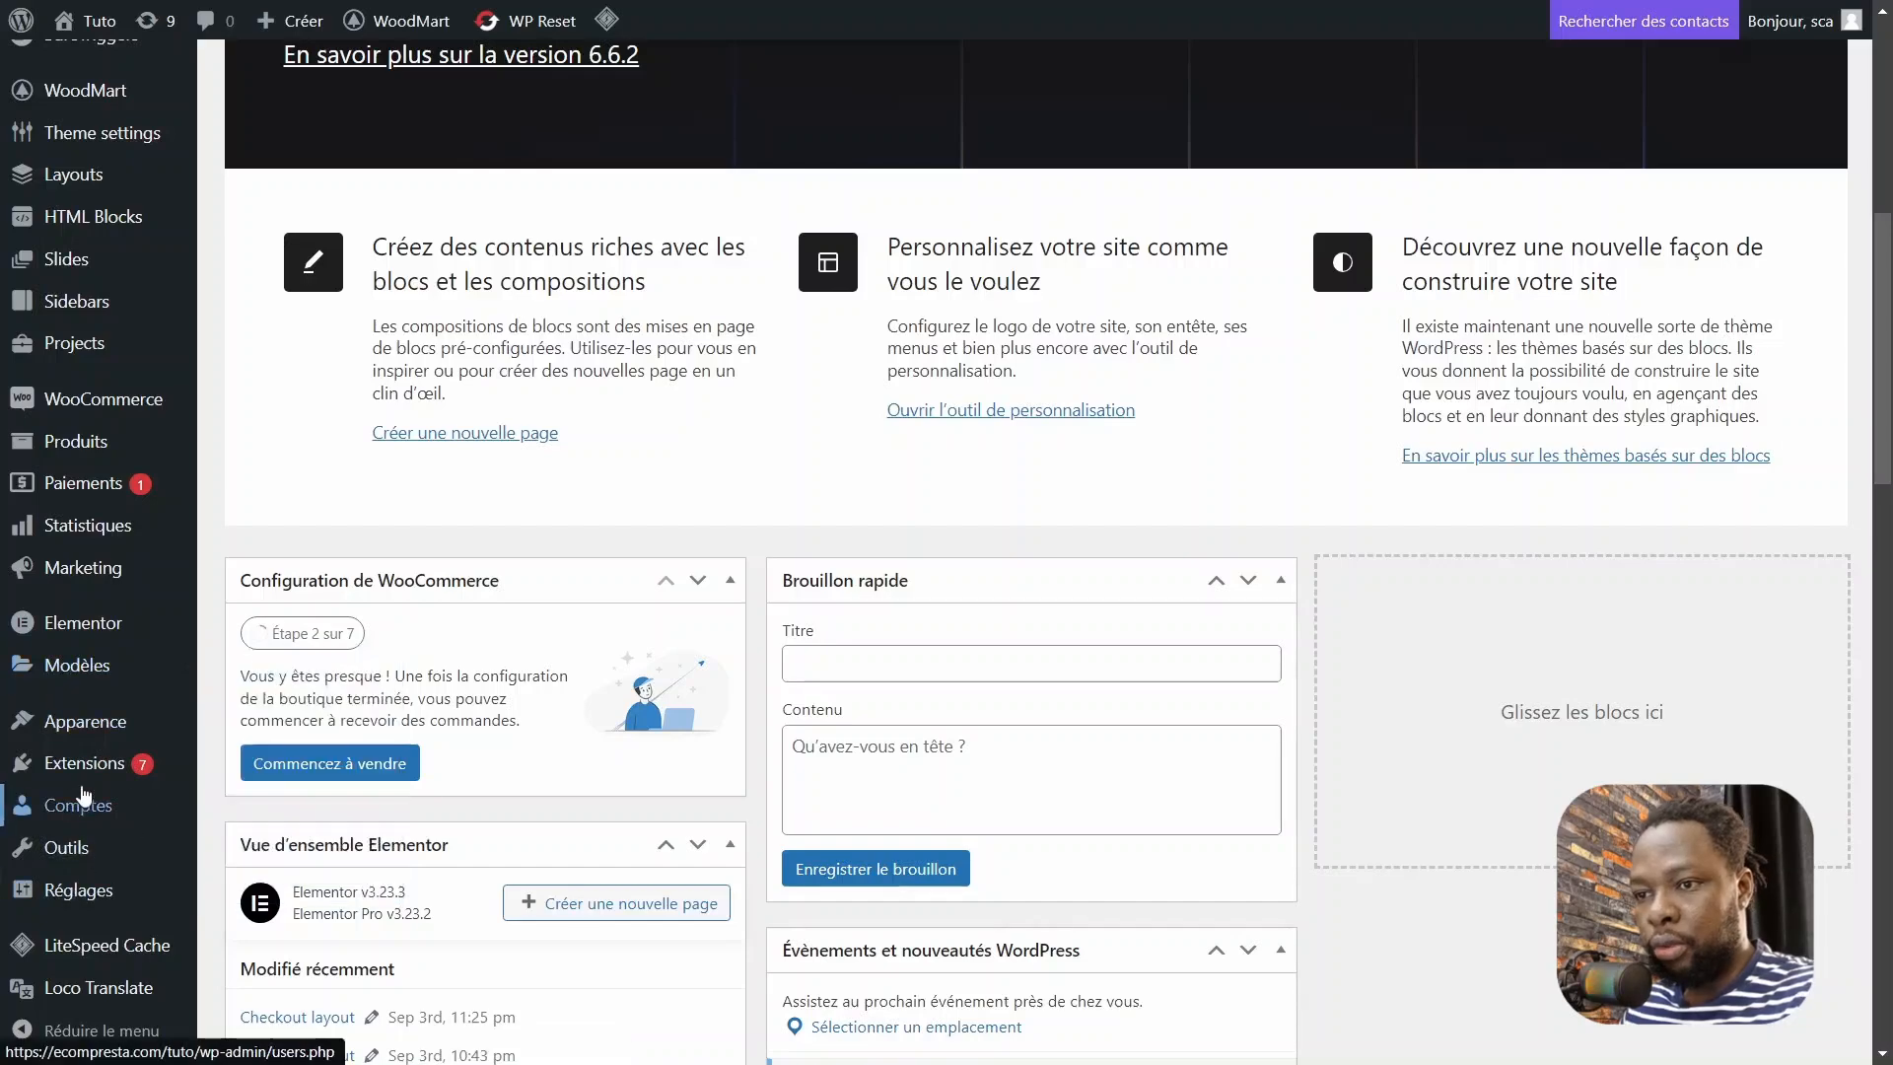
Go to the page for adding WordPress plugins and search for "paypal".
mouse_move(49, 767)
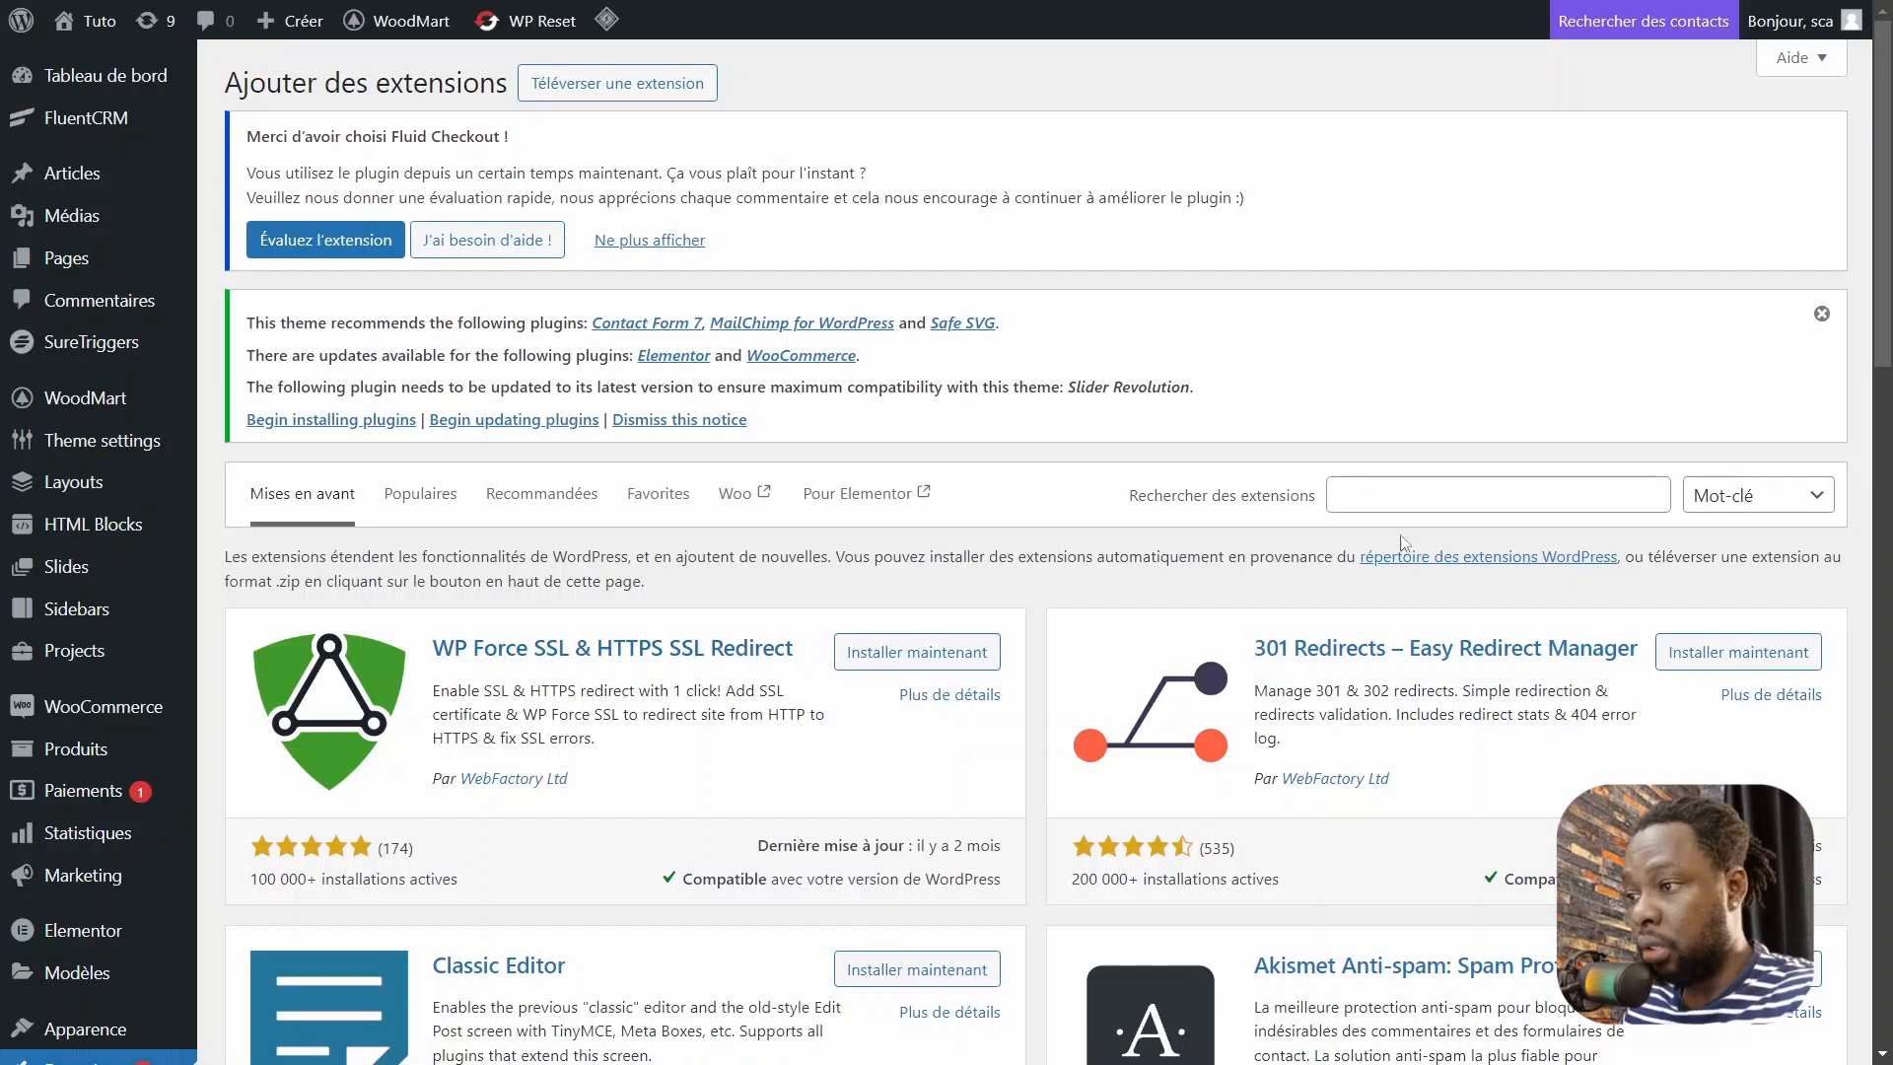
click(1424, 483)
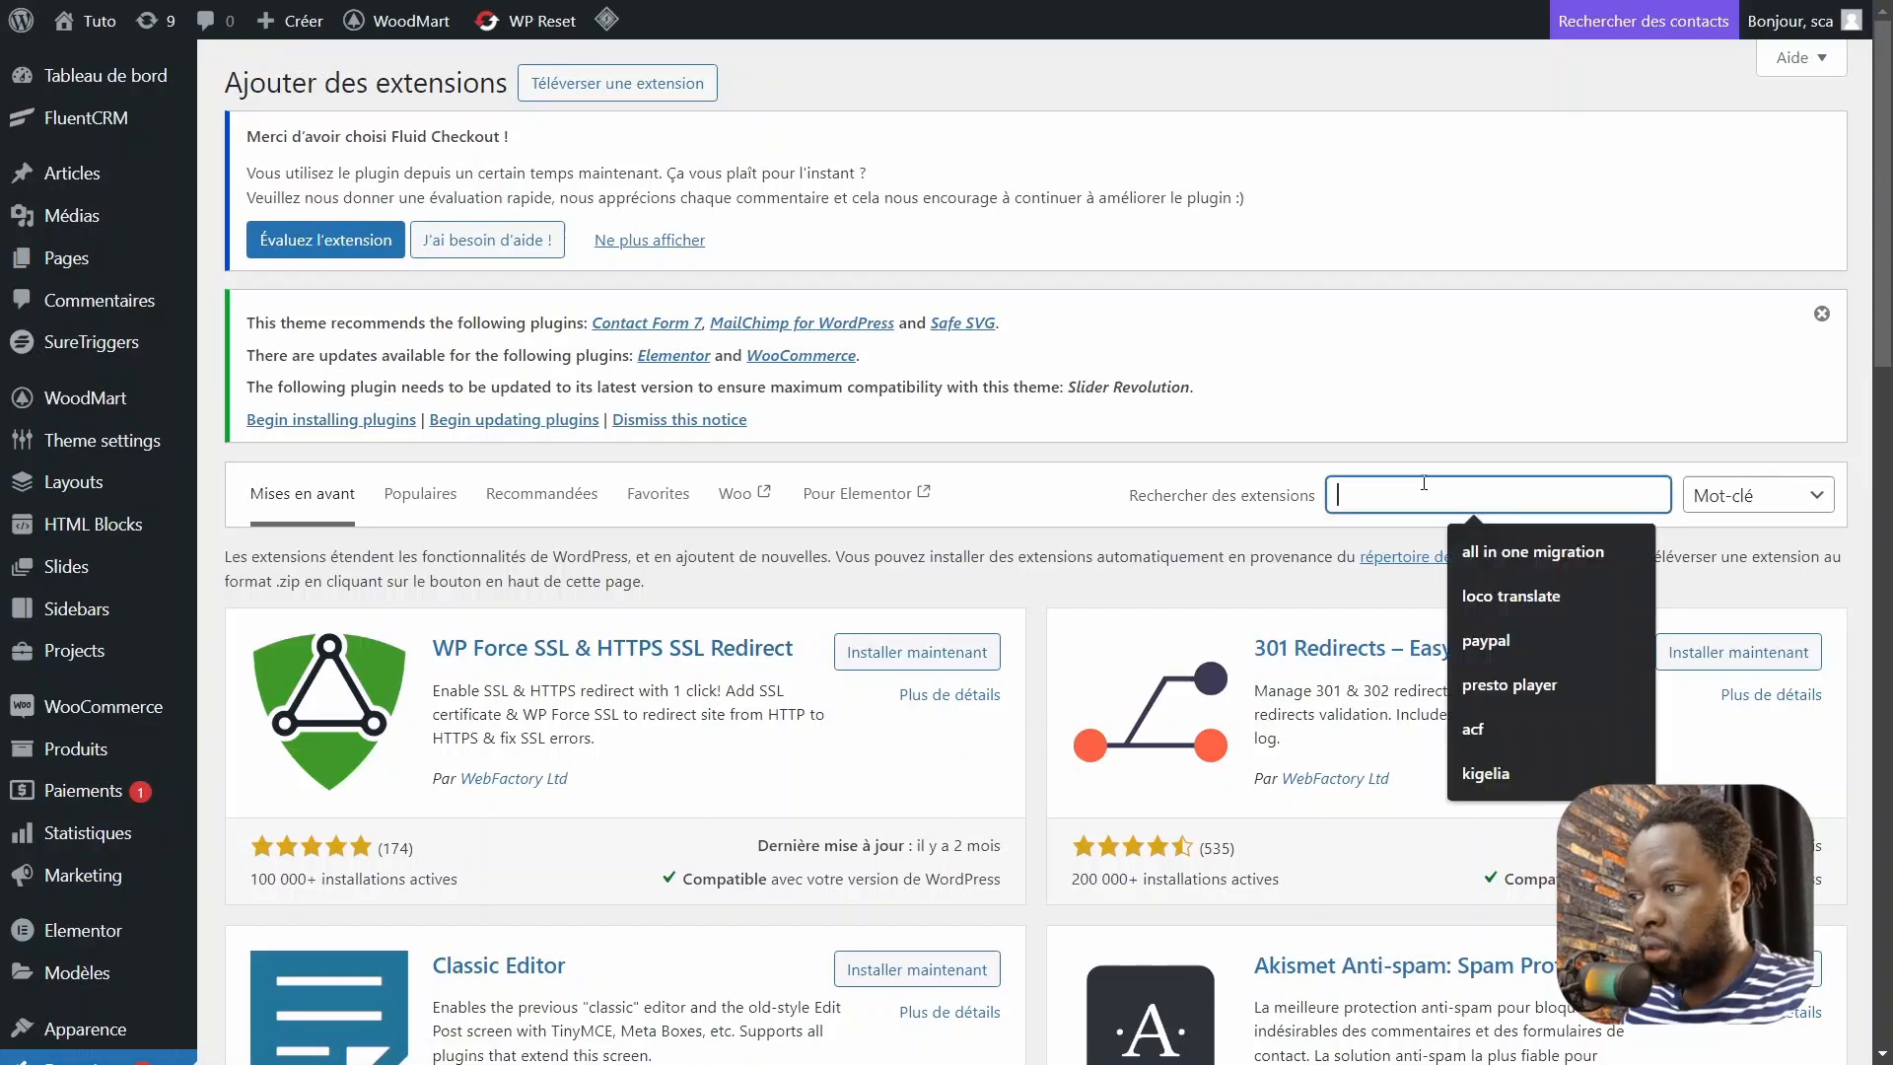
click(1486, 642)
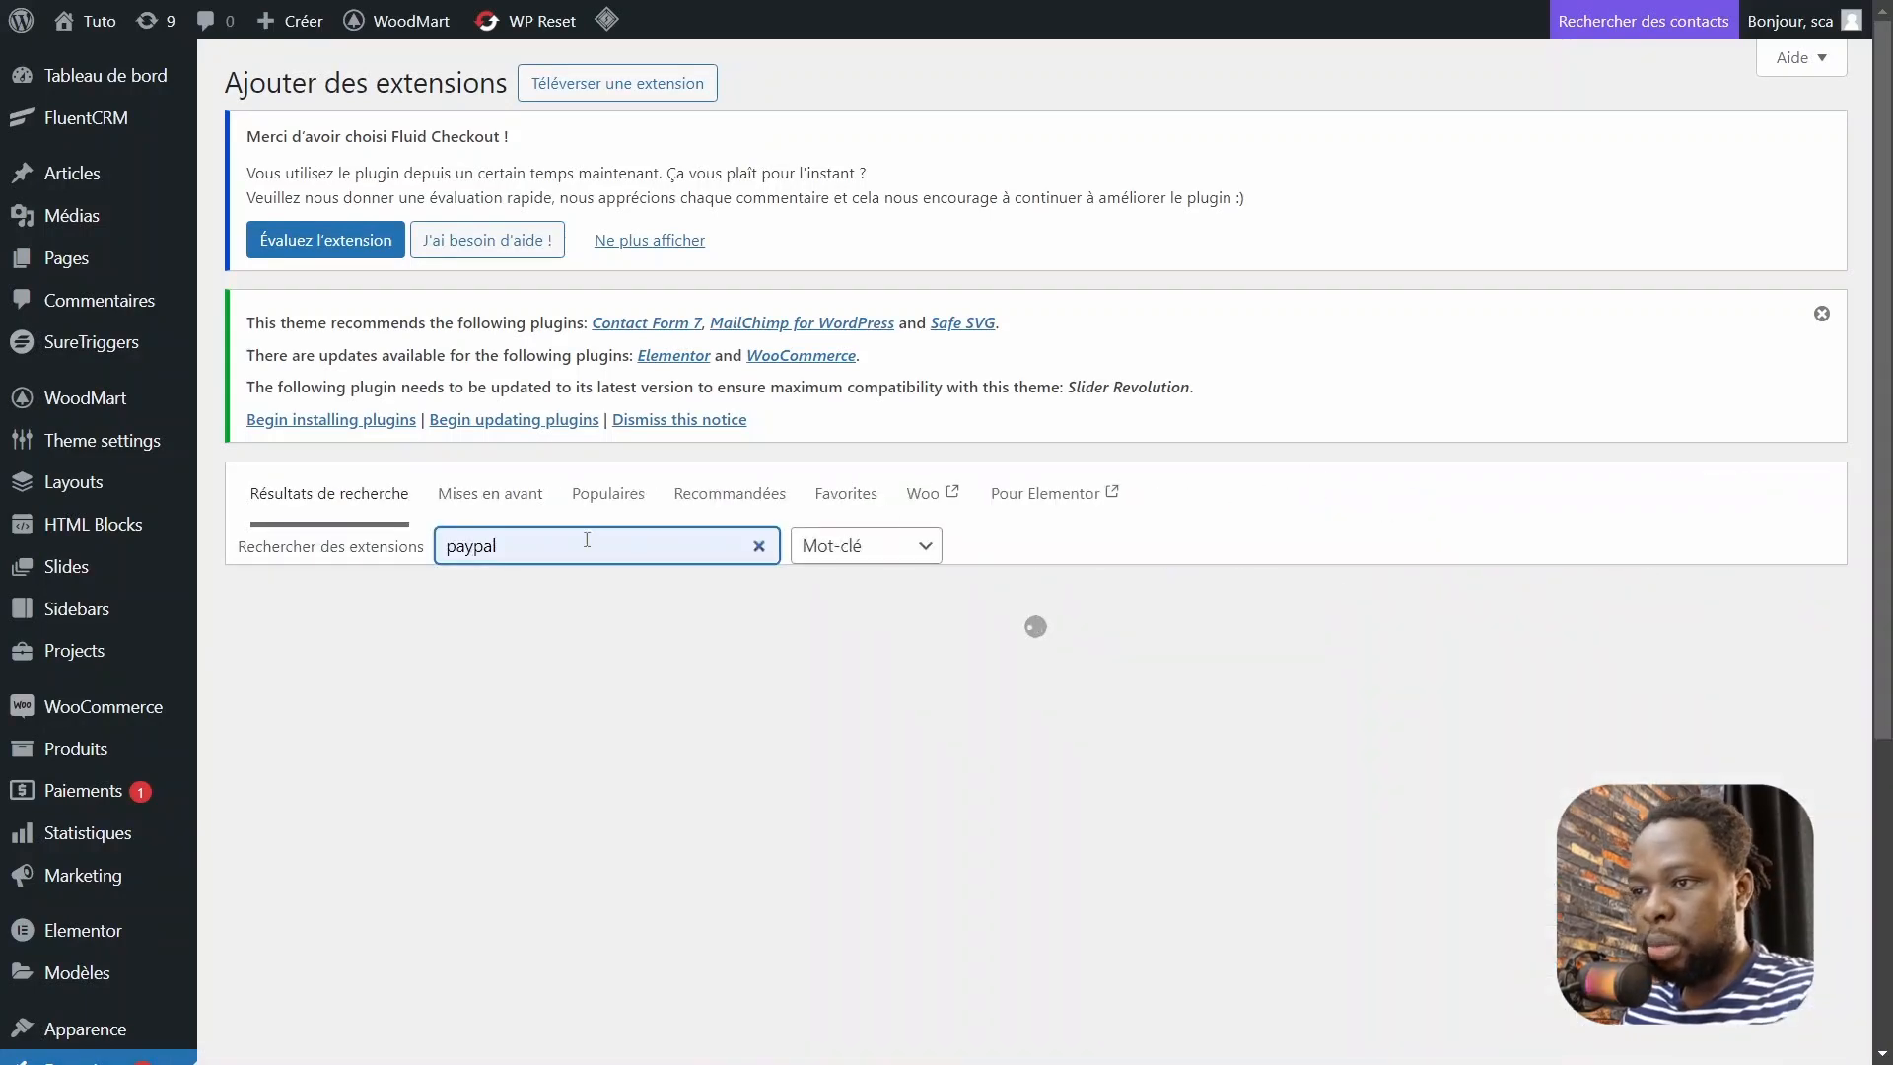
Install and activate the Payment Plugins for PayPal WooCommerce extension.
scroll(1173, 640, down, 1)
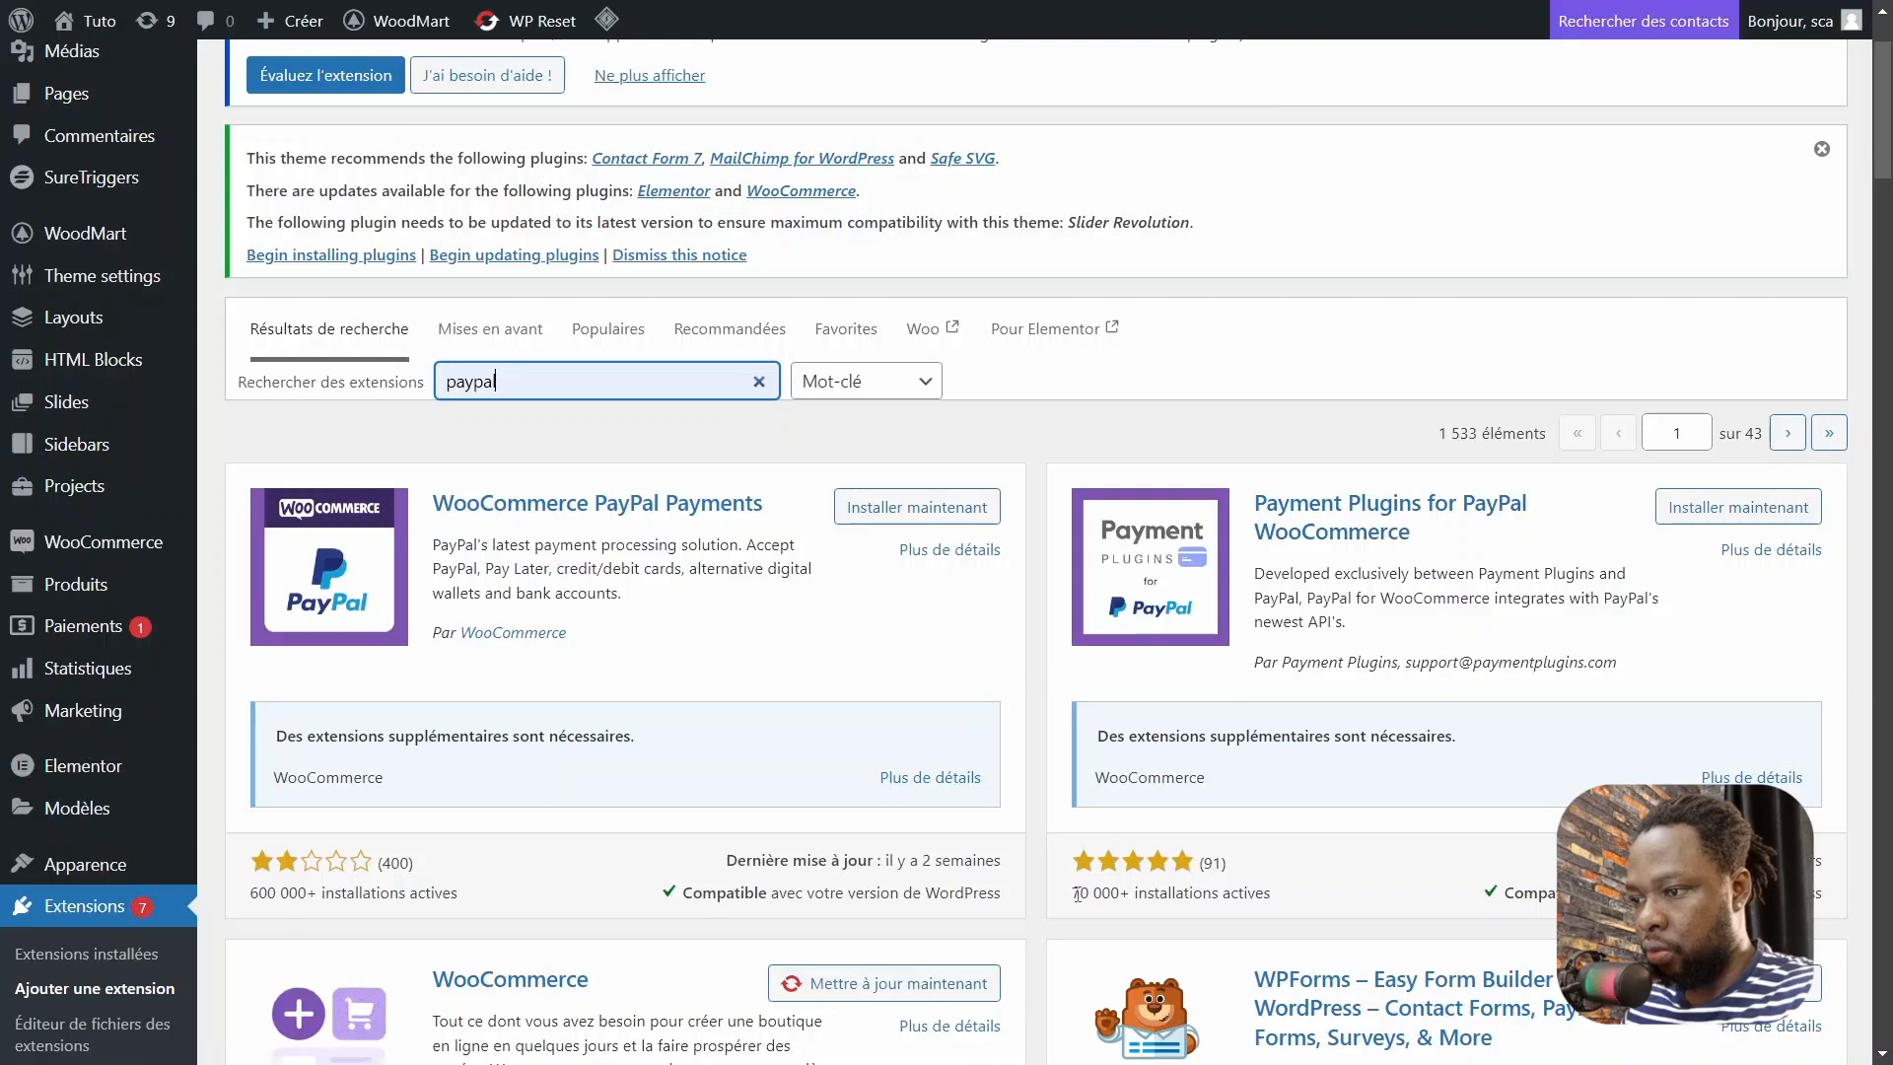
drag(1073, 894, 1166, 894)
click(1115, 885)
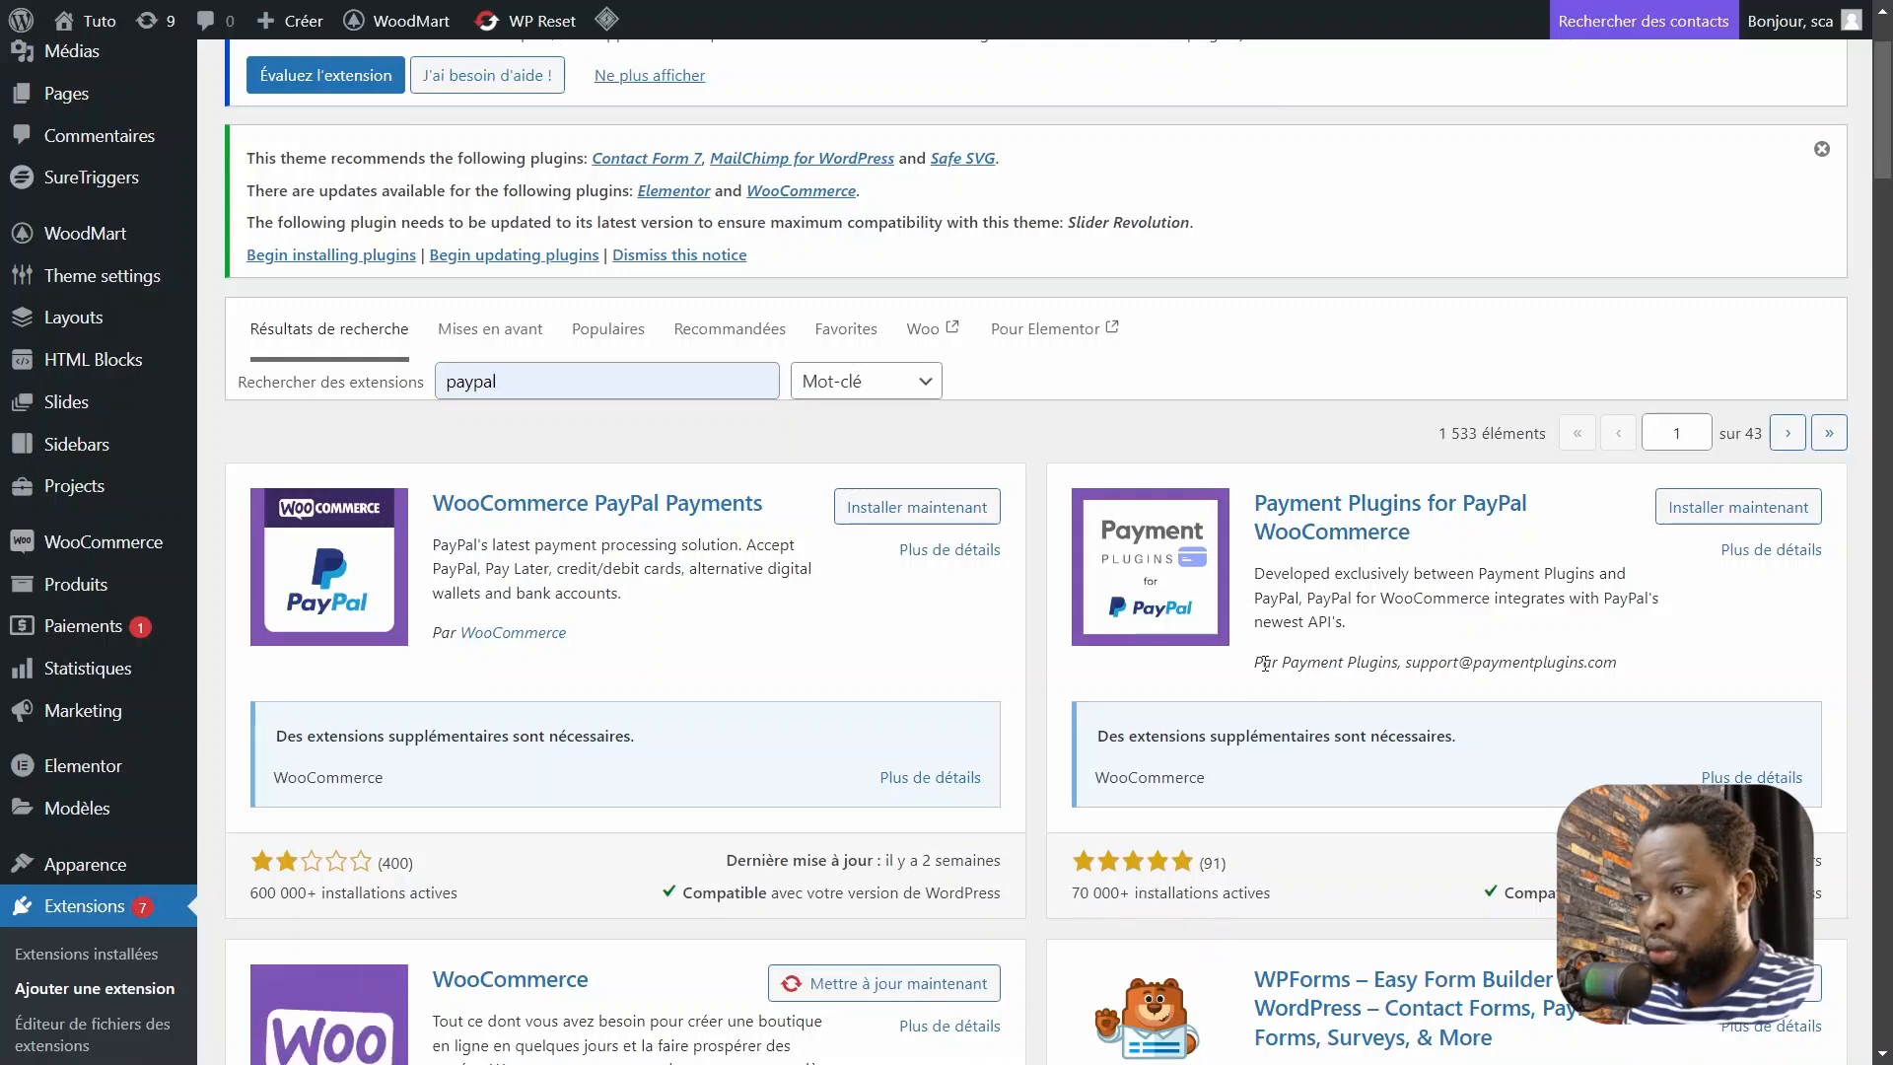
drag(1257, 662, 1586, 661)
click(1324, 656)
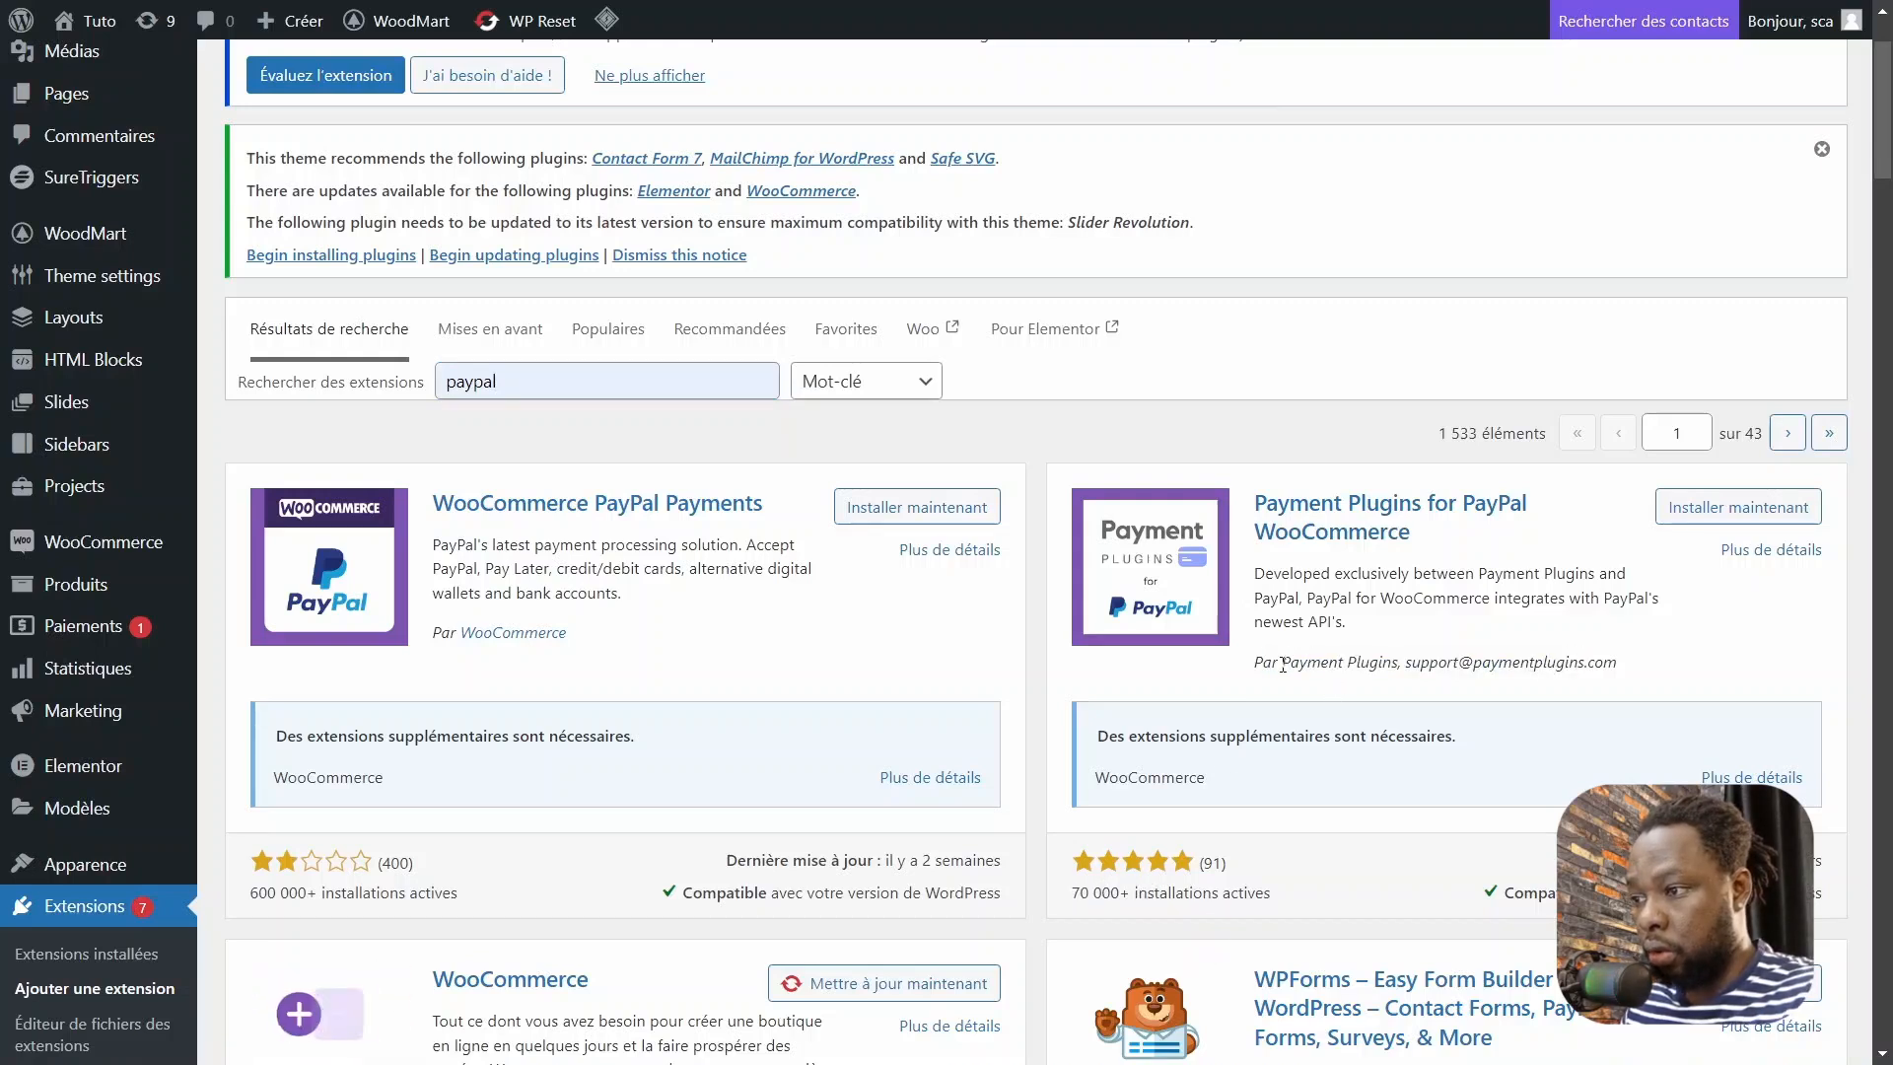
double_click(1321, 660)
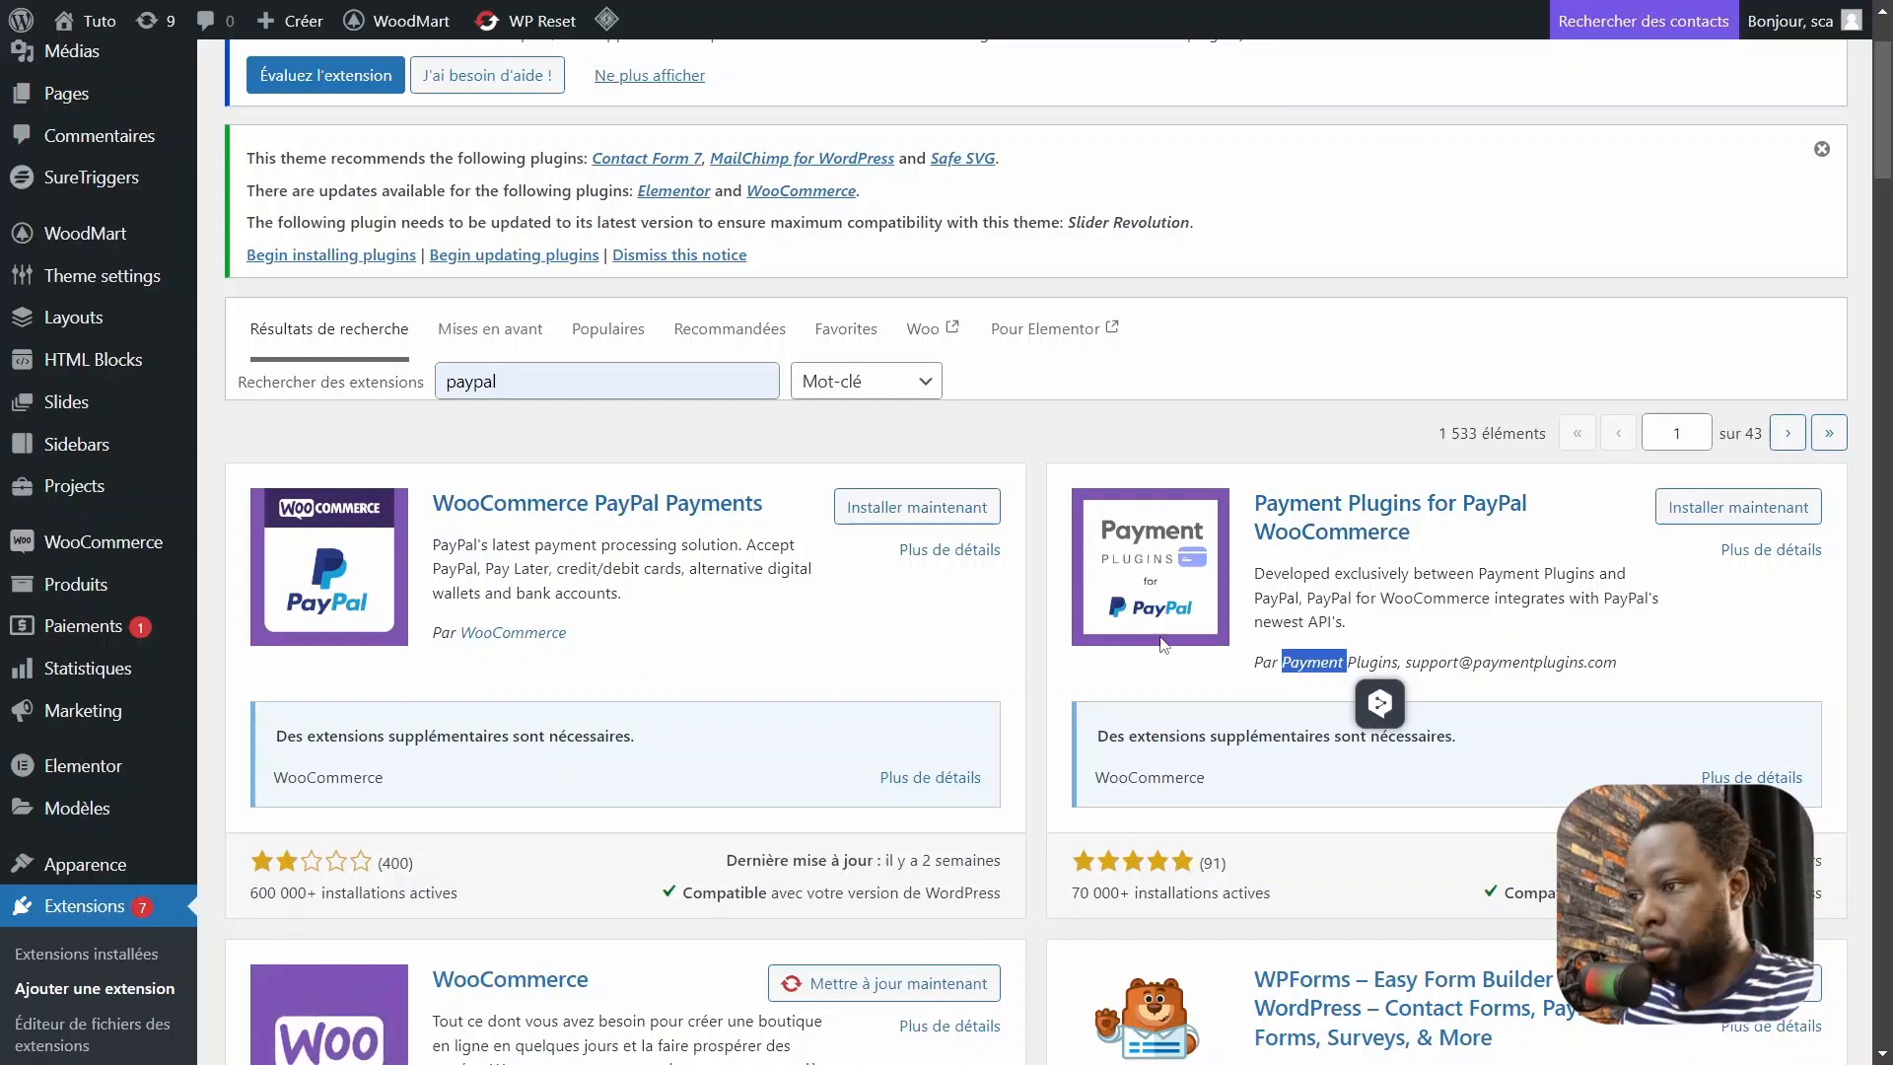
click(1727, 509)
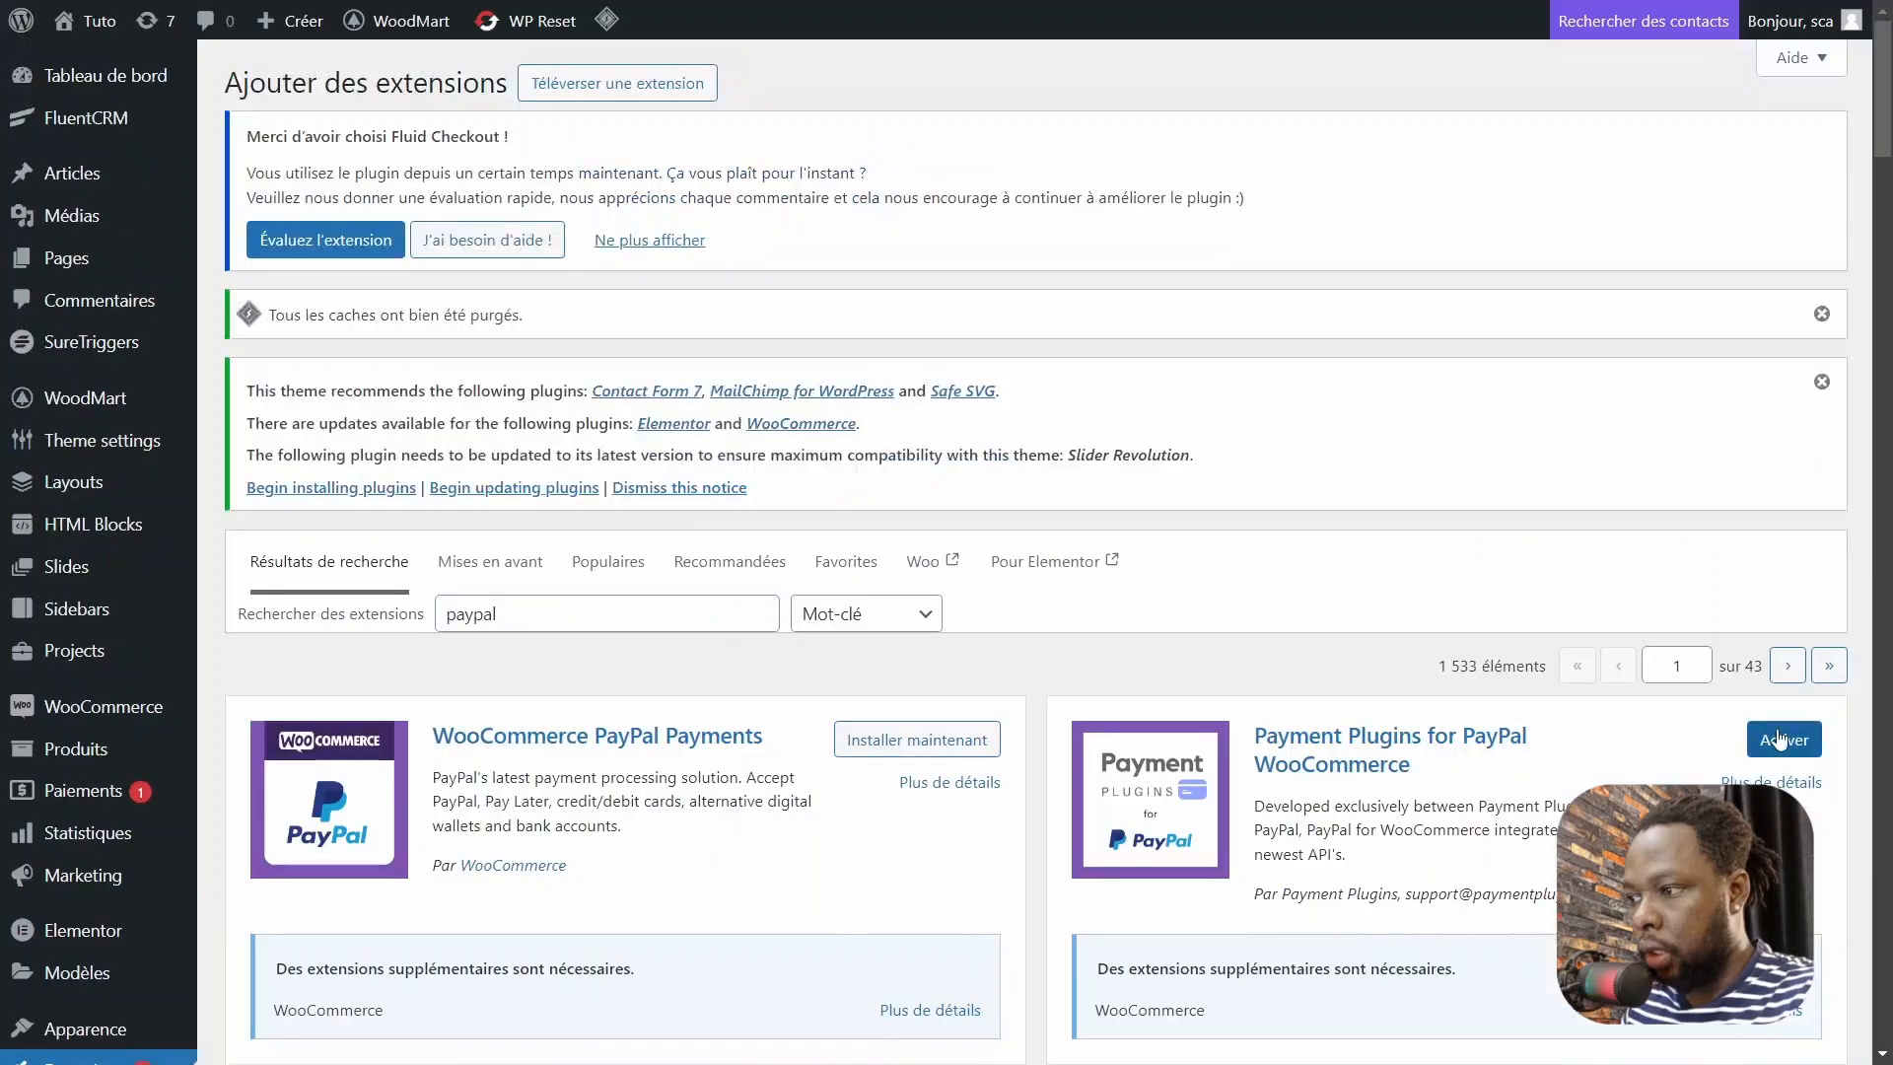
click(1783, 740)
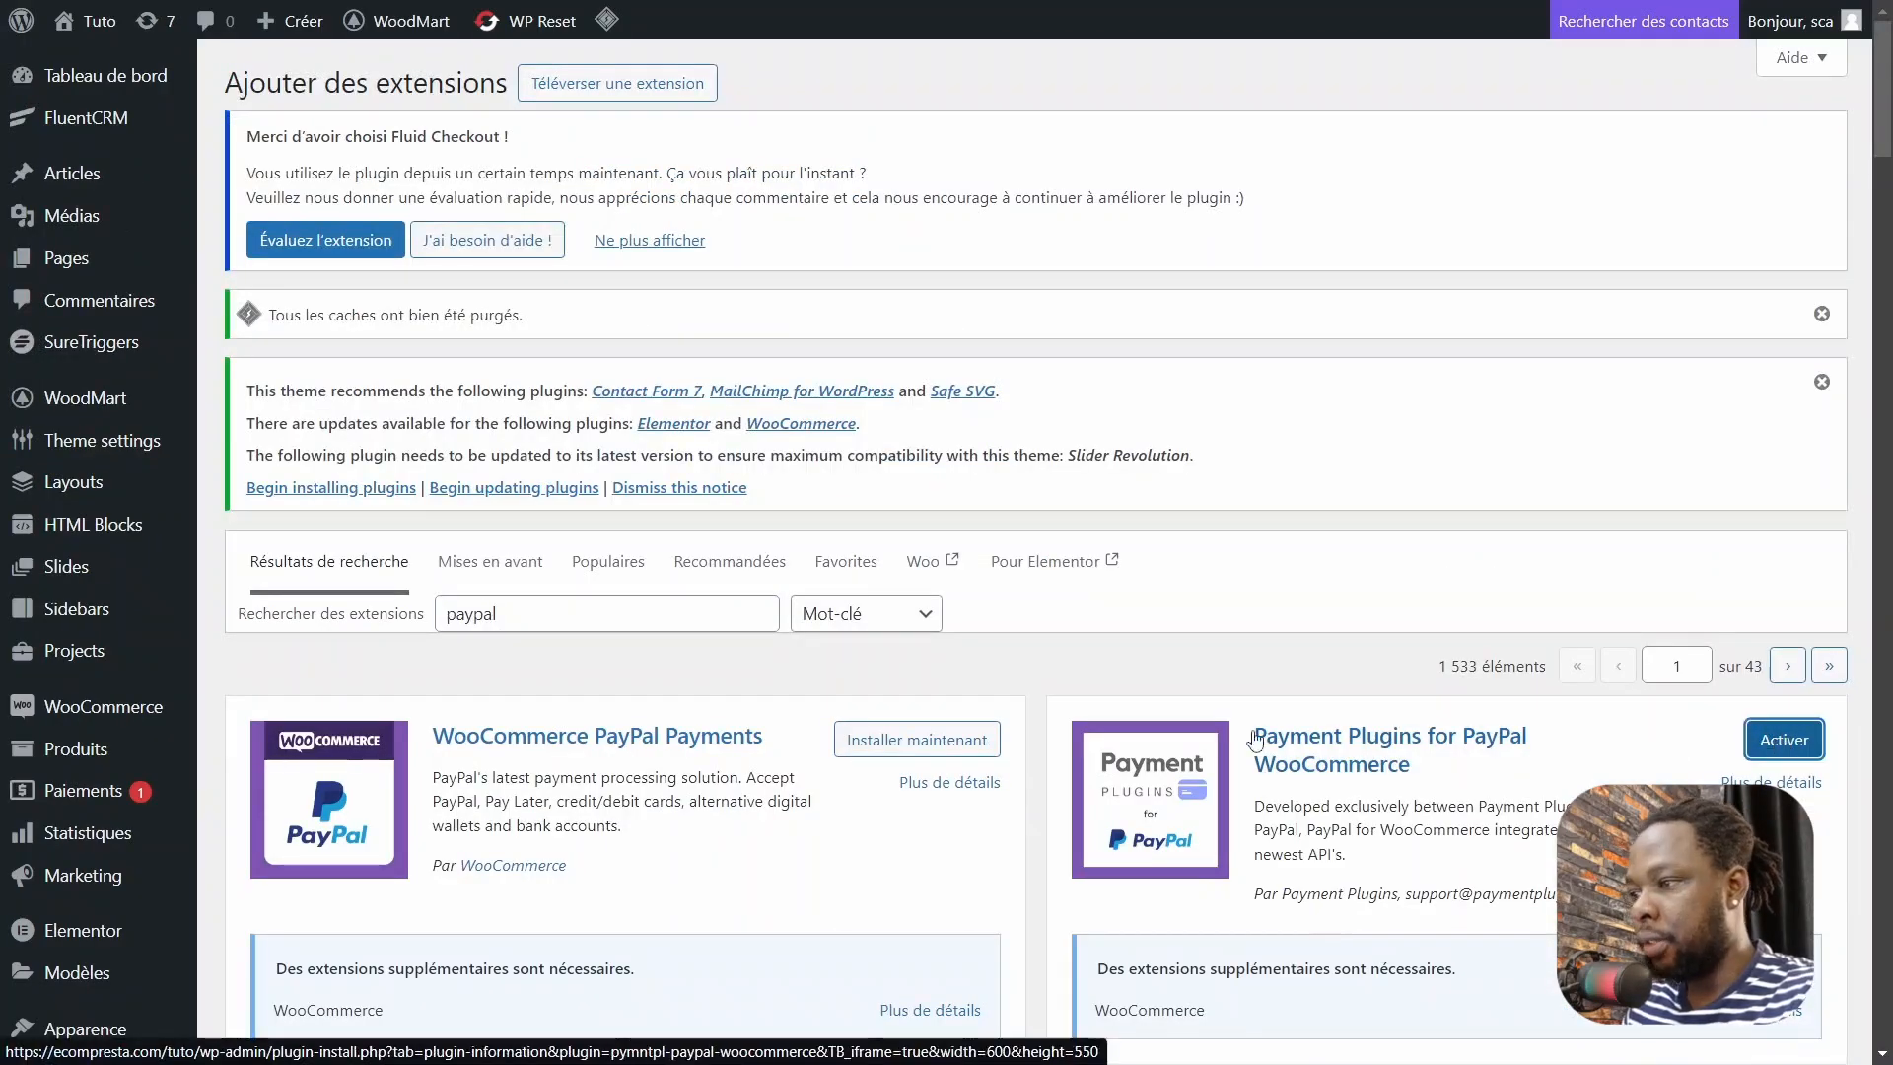
click(1383, 200)
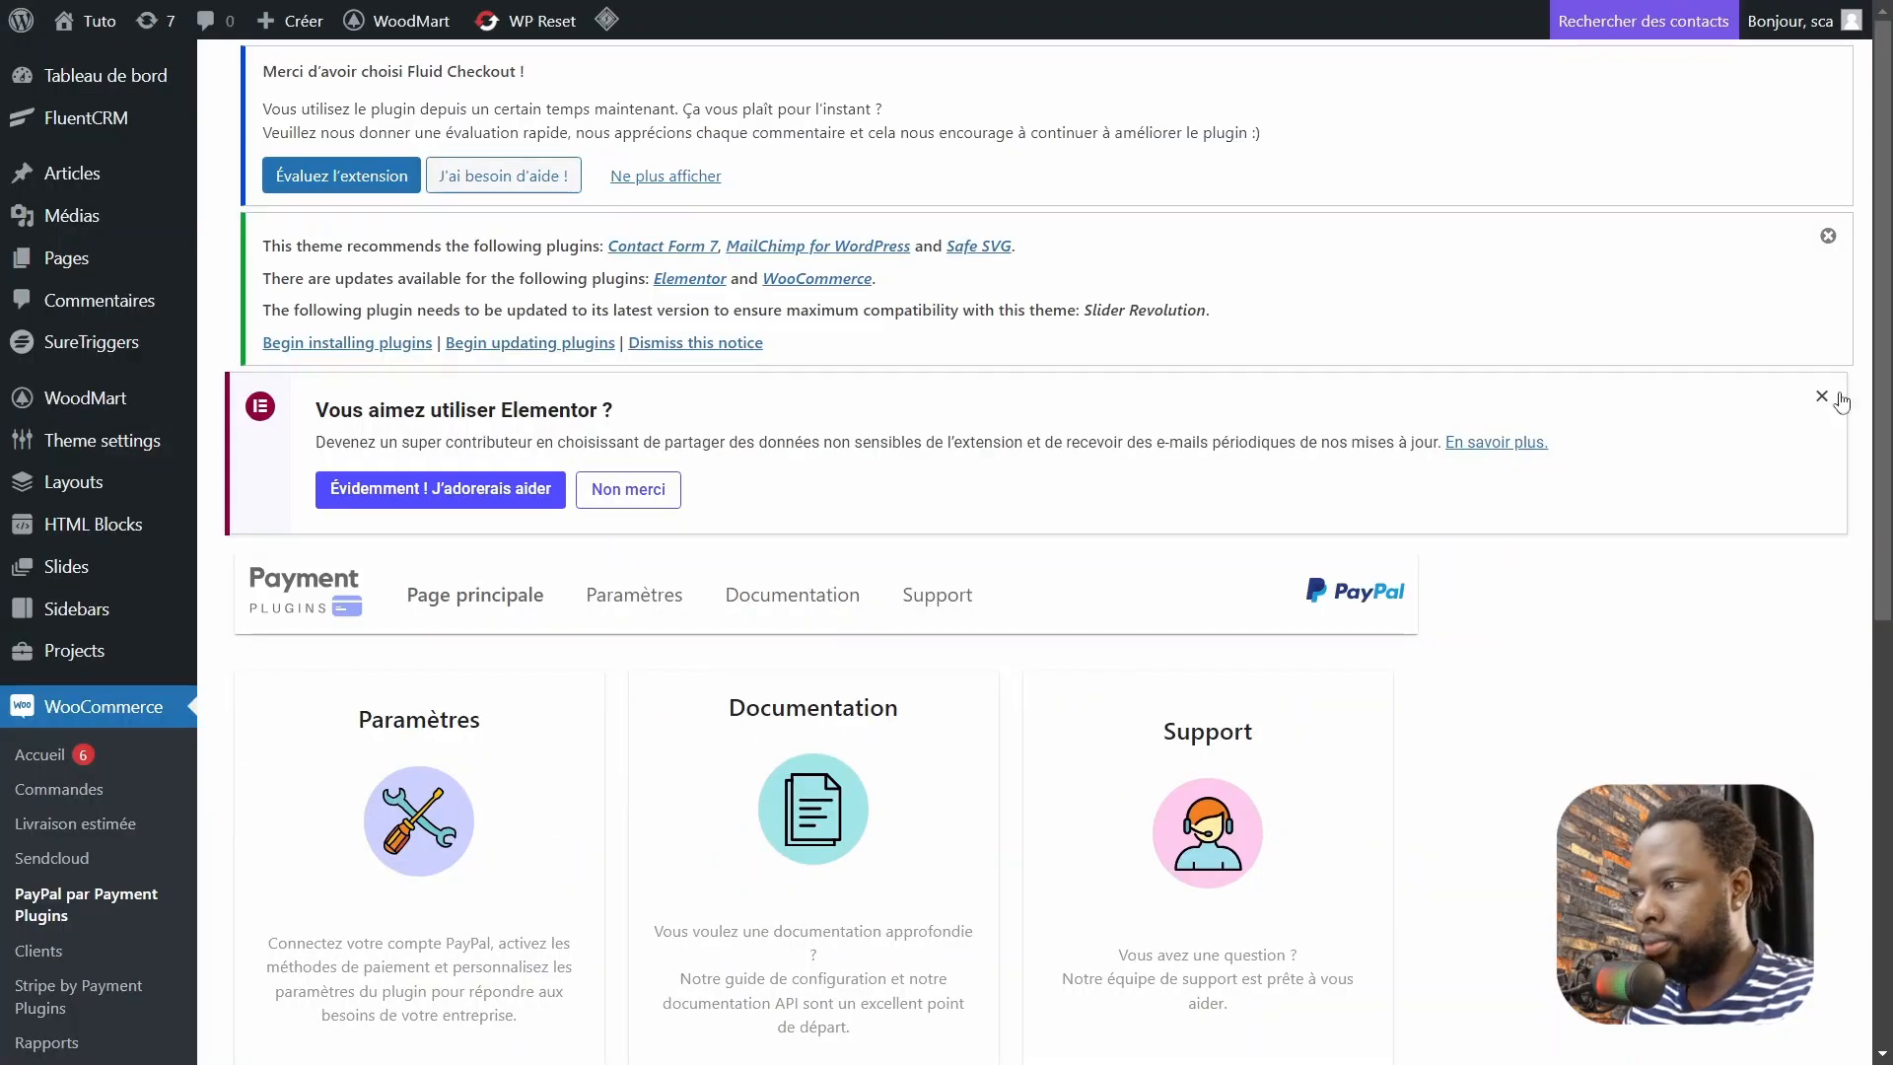
Open the PayPal plugin's settings at the API parameters section.
scroll(631, 350, down, 2)
click(626, 361)
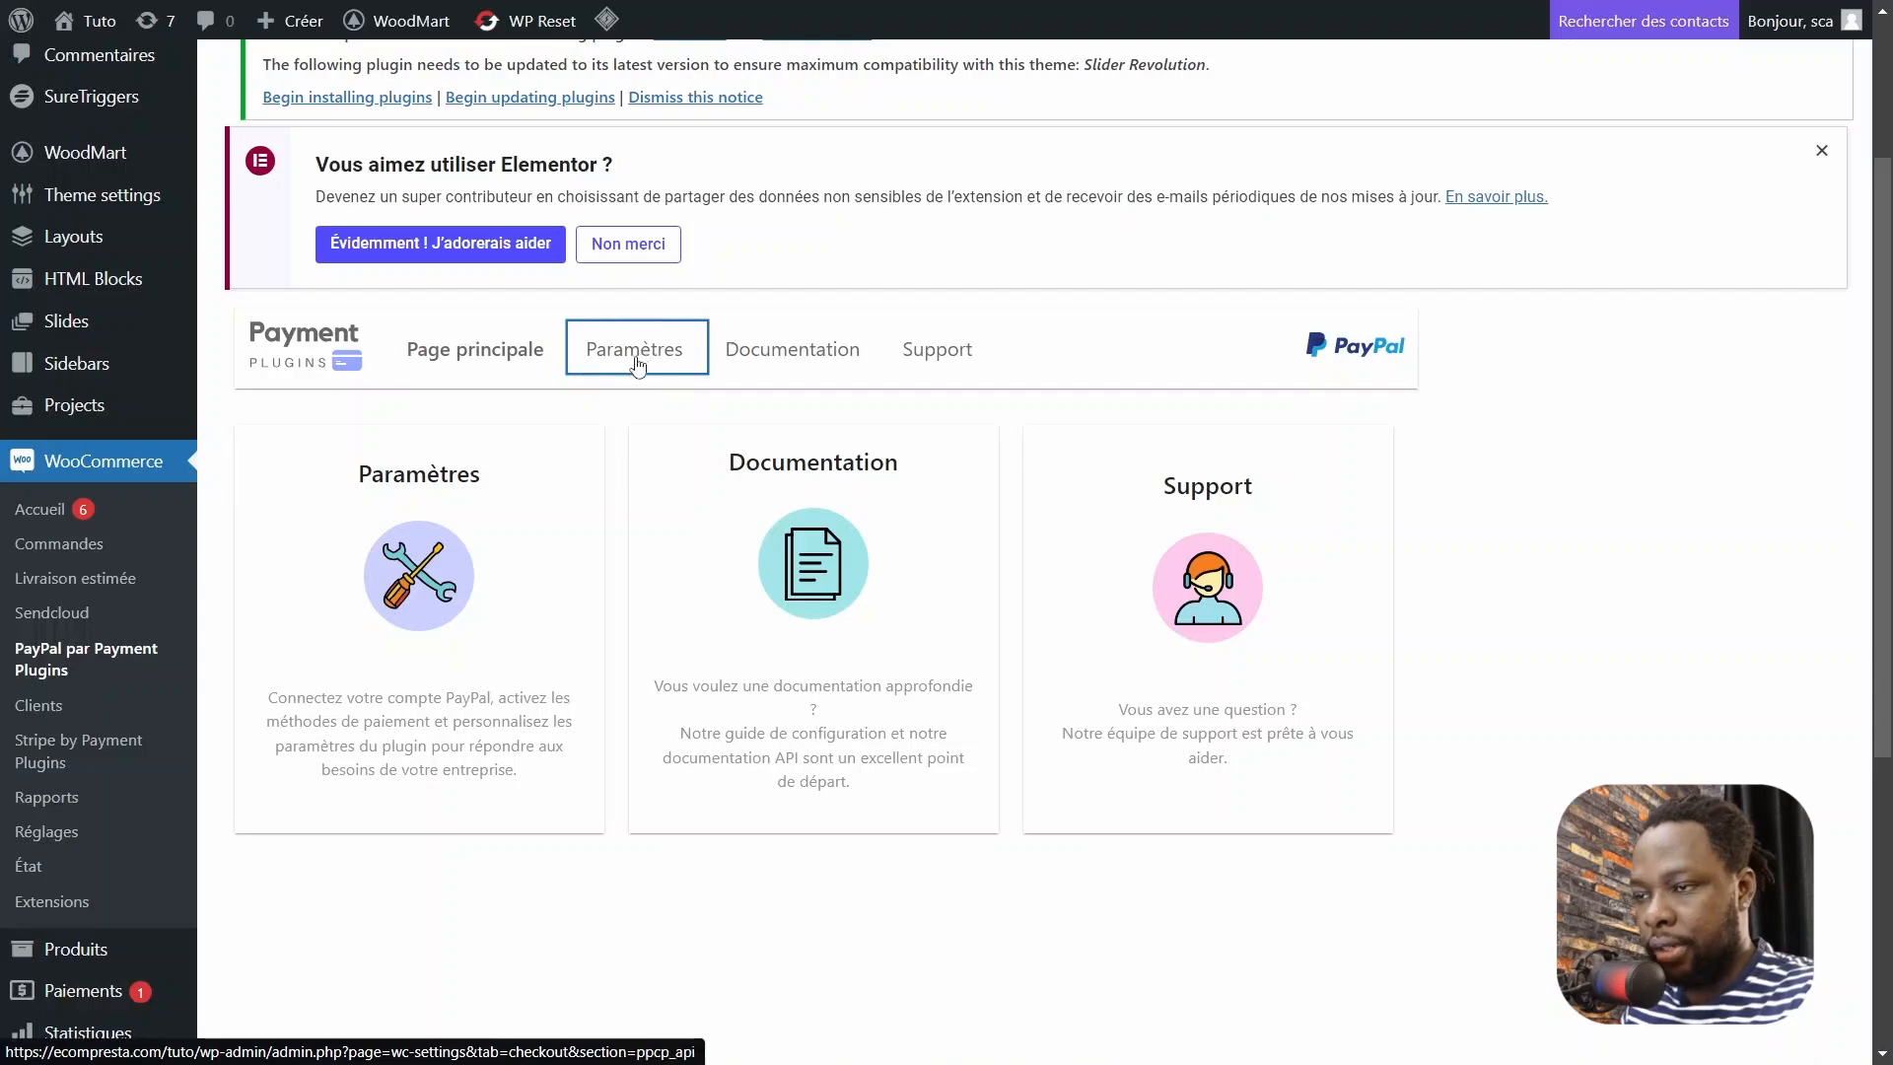
drag(1881, 379, 1881, 487)
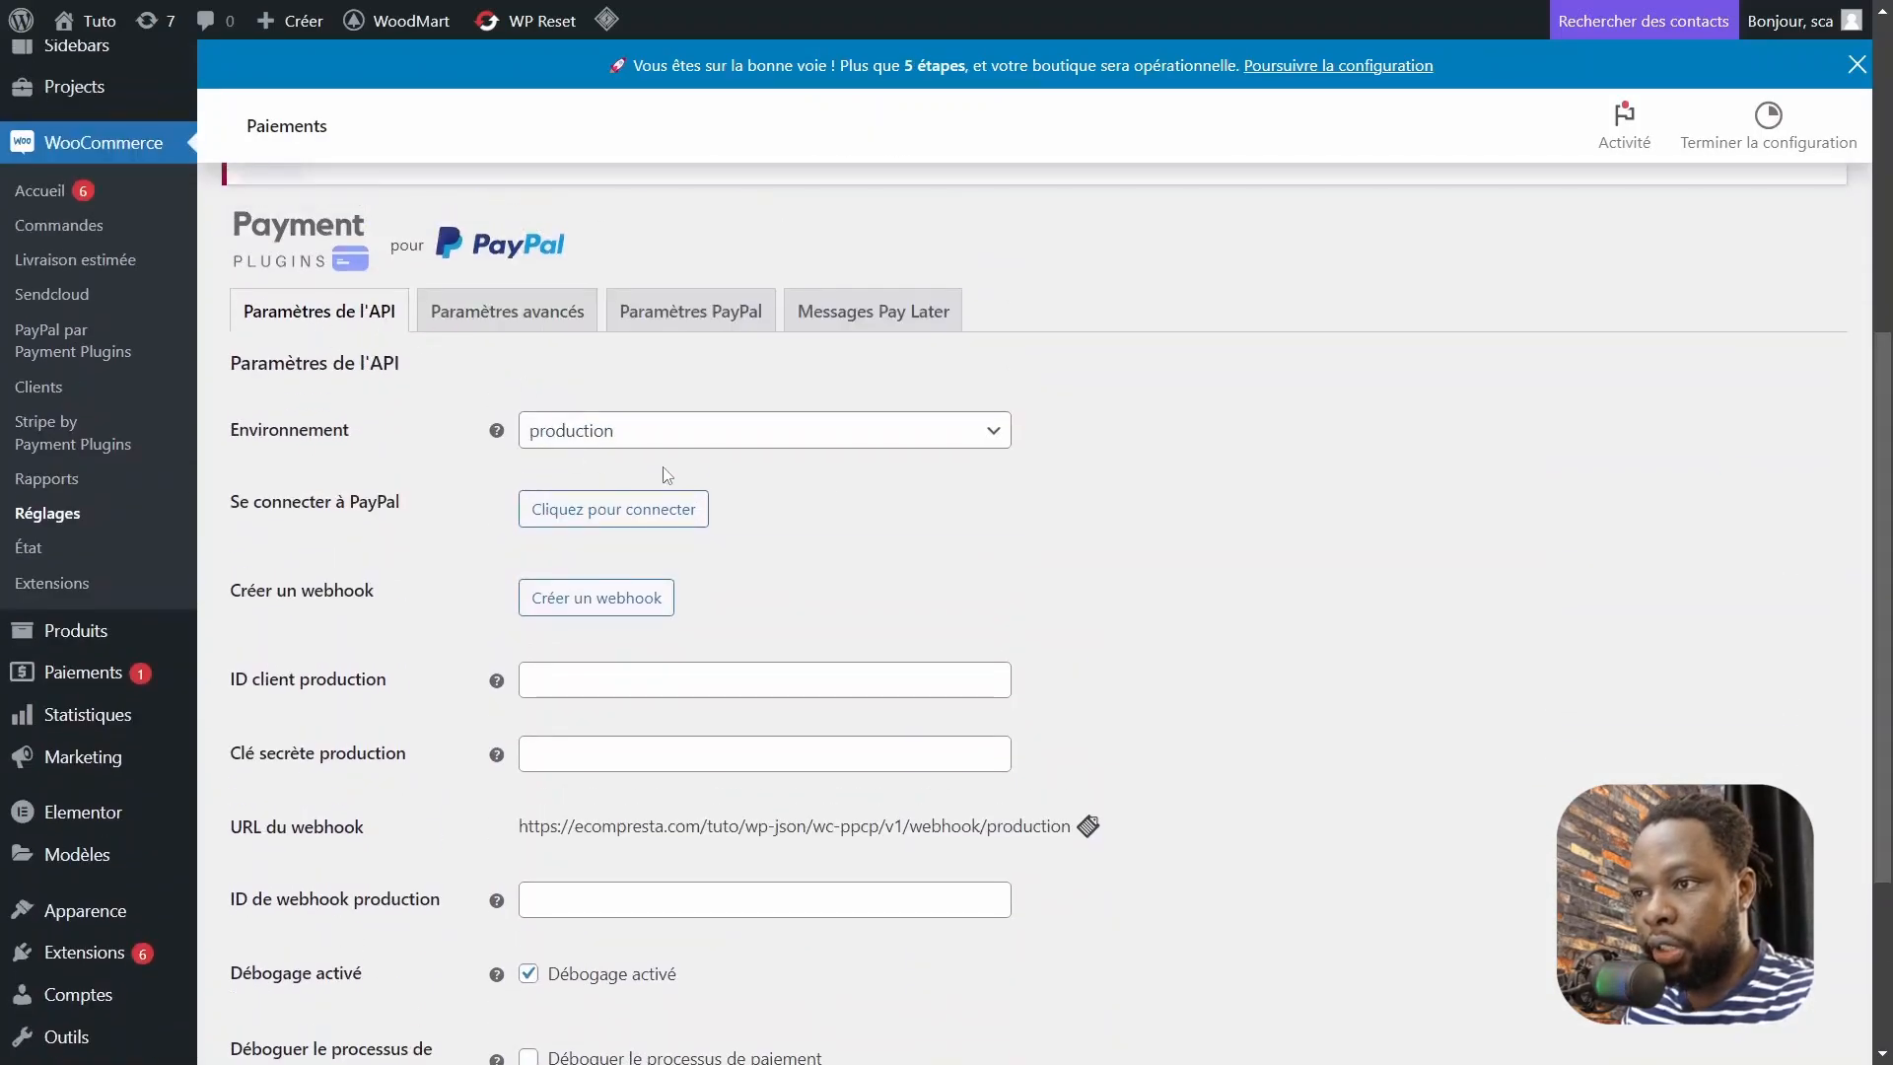
click(593, 431)
click(441, 488)
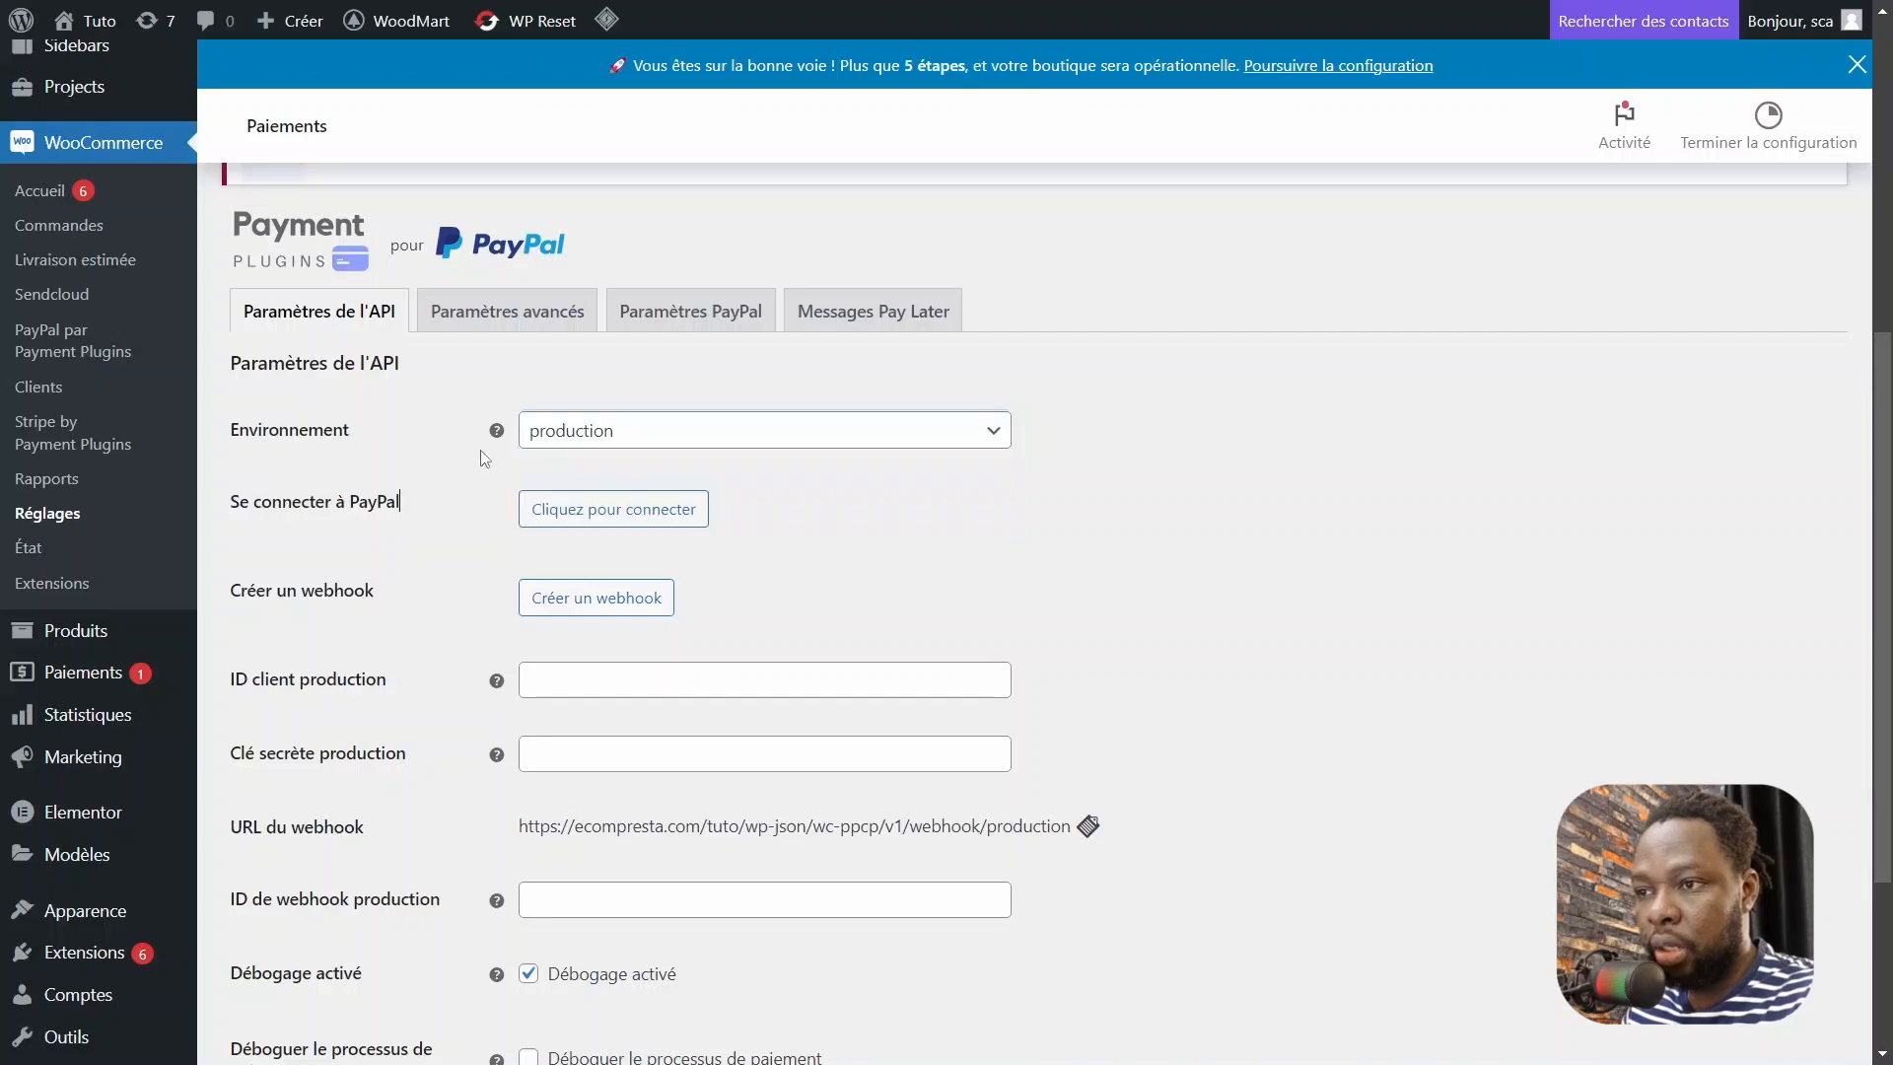
click(603, 431)
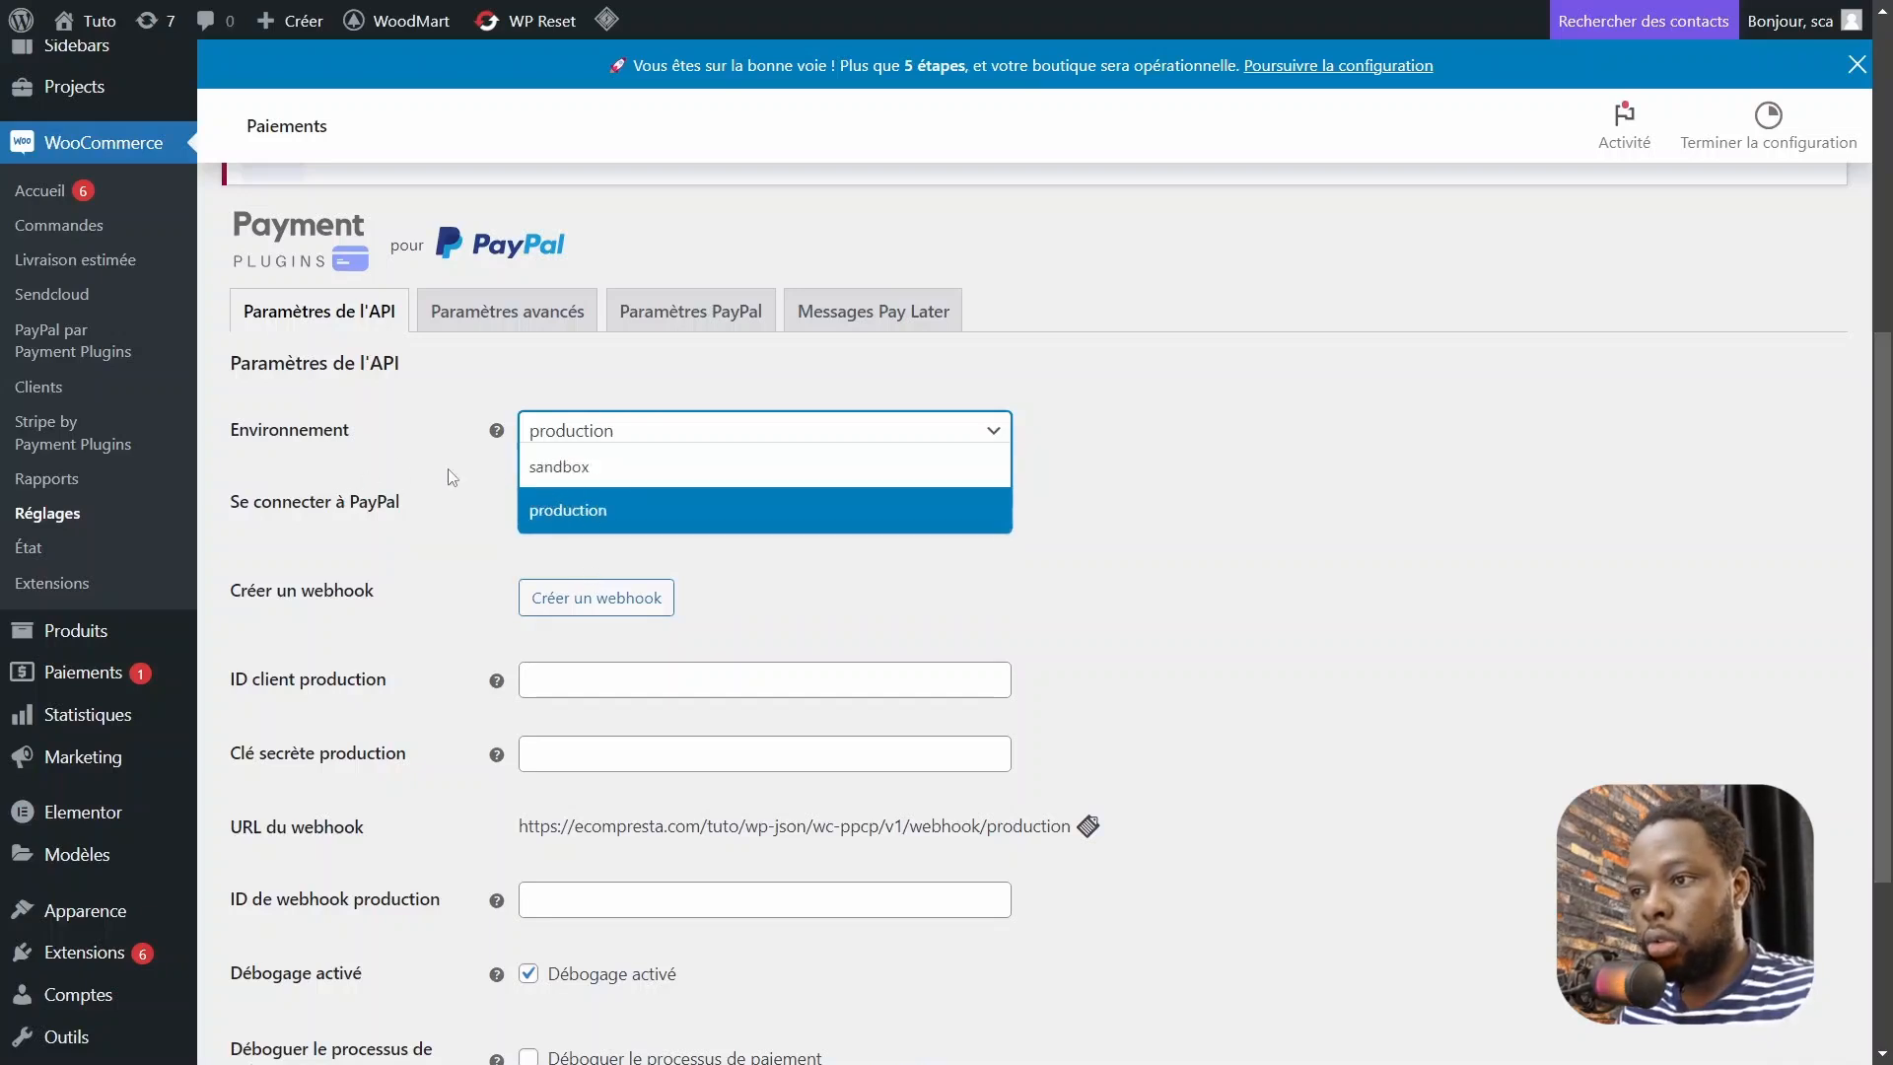
click(470, 498)
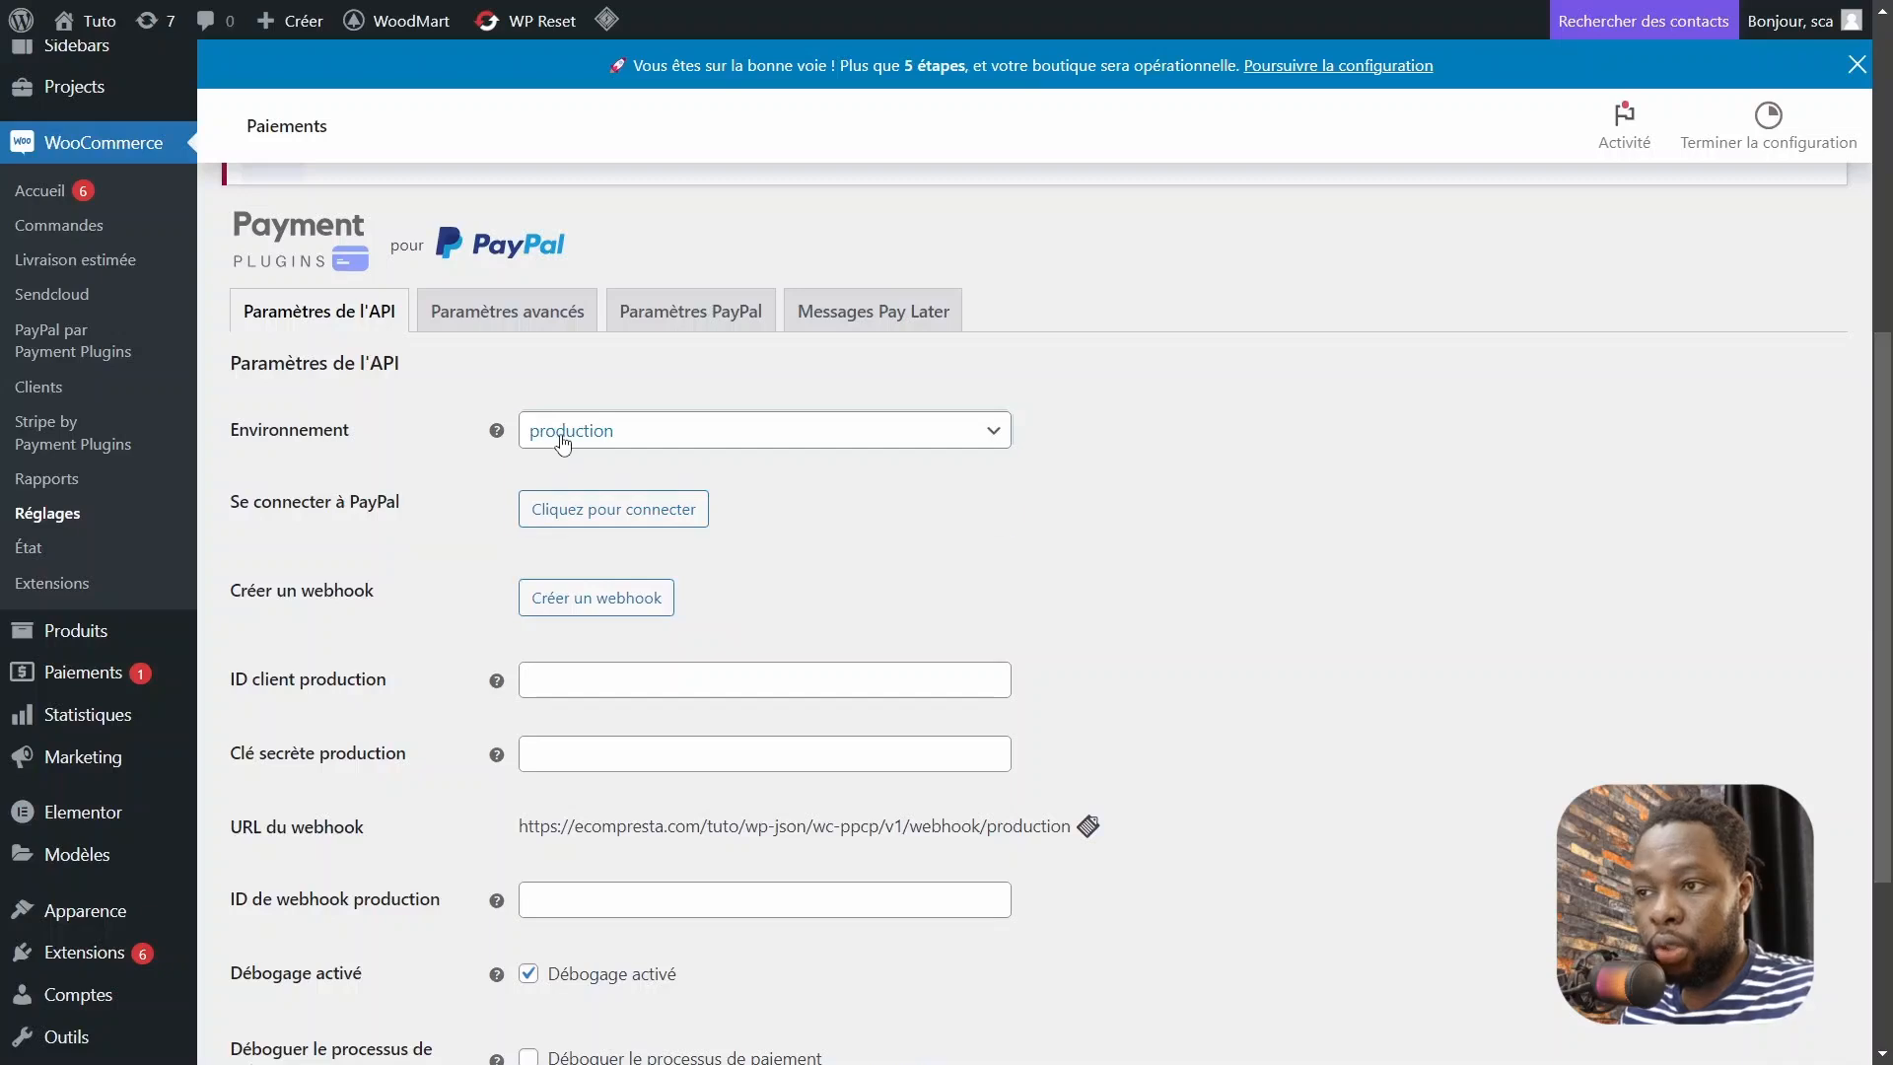
Set the PayPal API environment to sandbox and look over the remaining API fields.
click(544, 431)
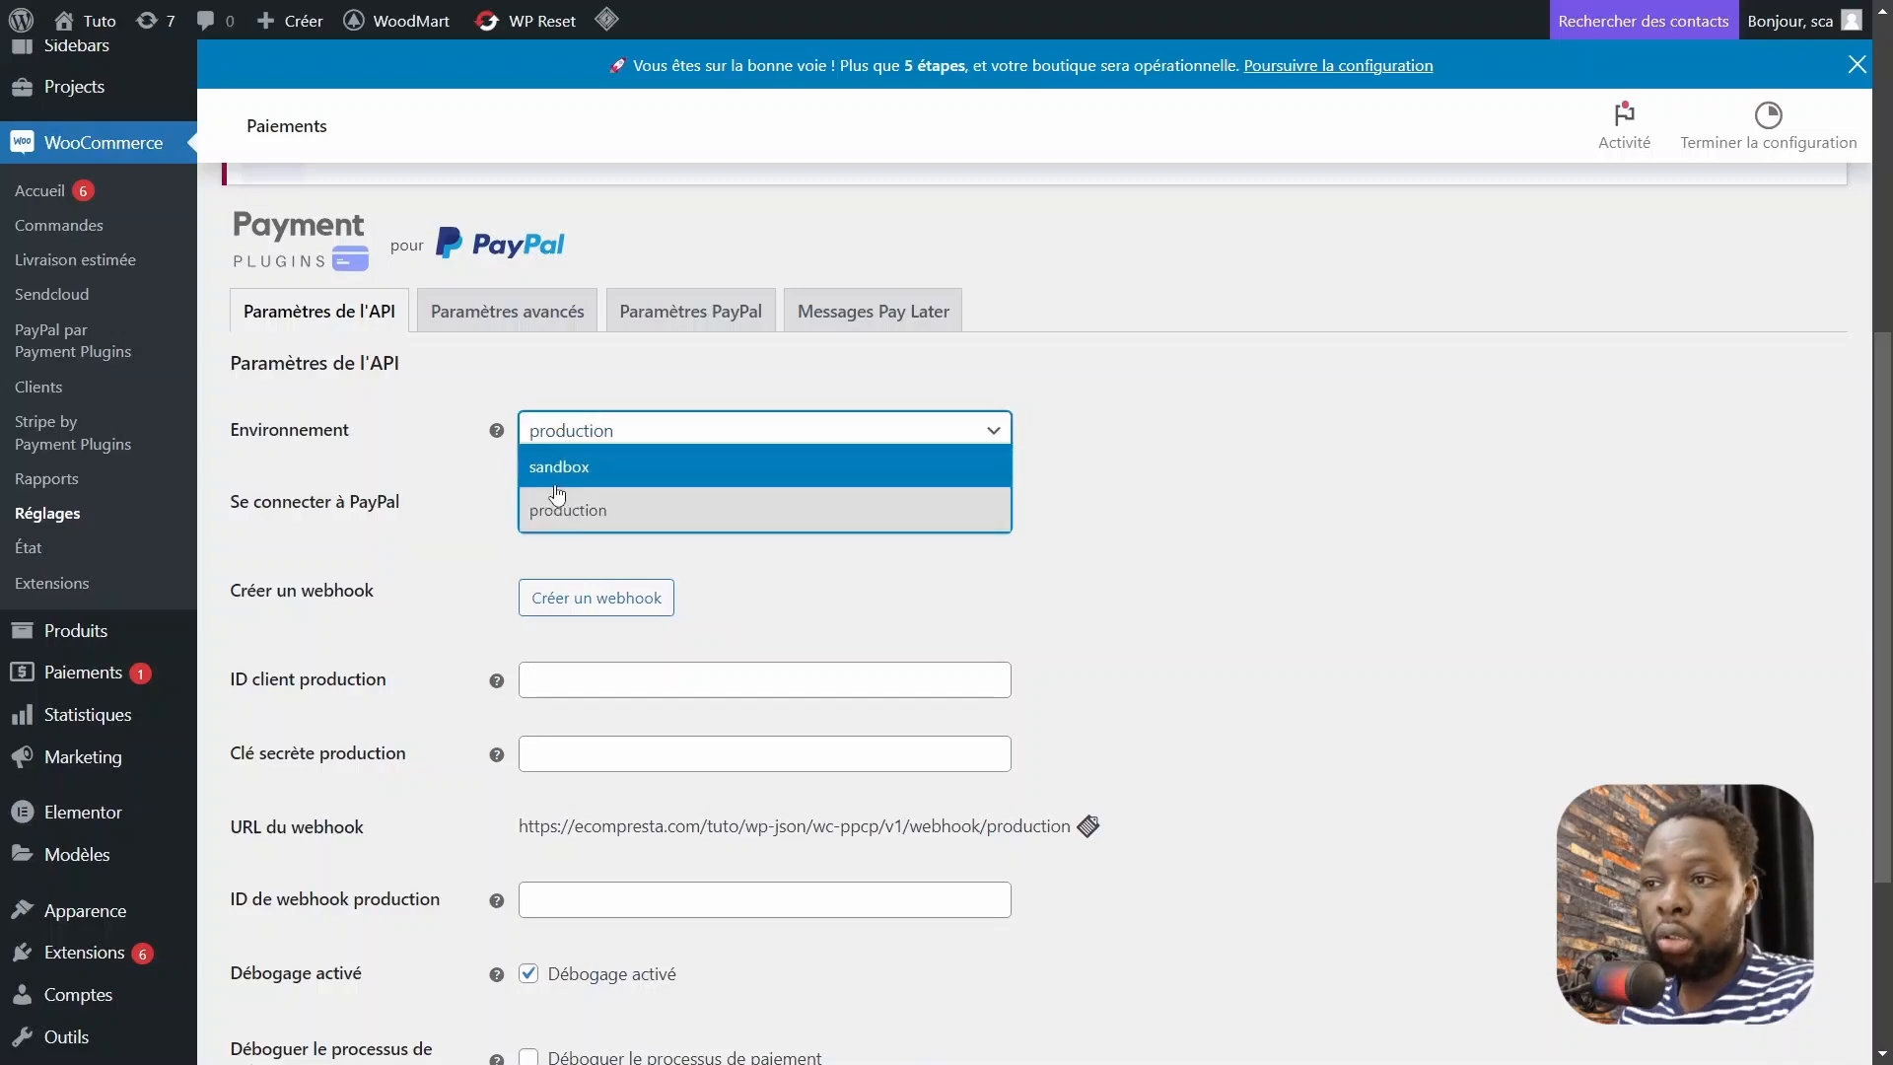
click(568, 469)
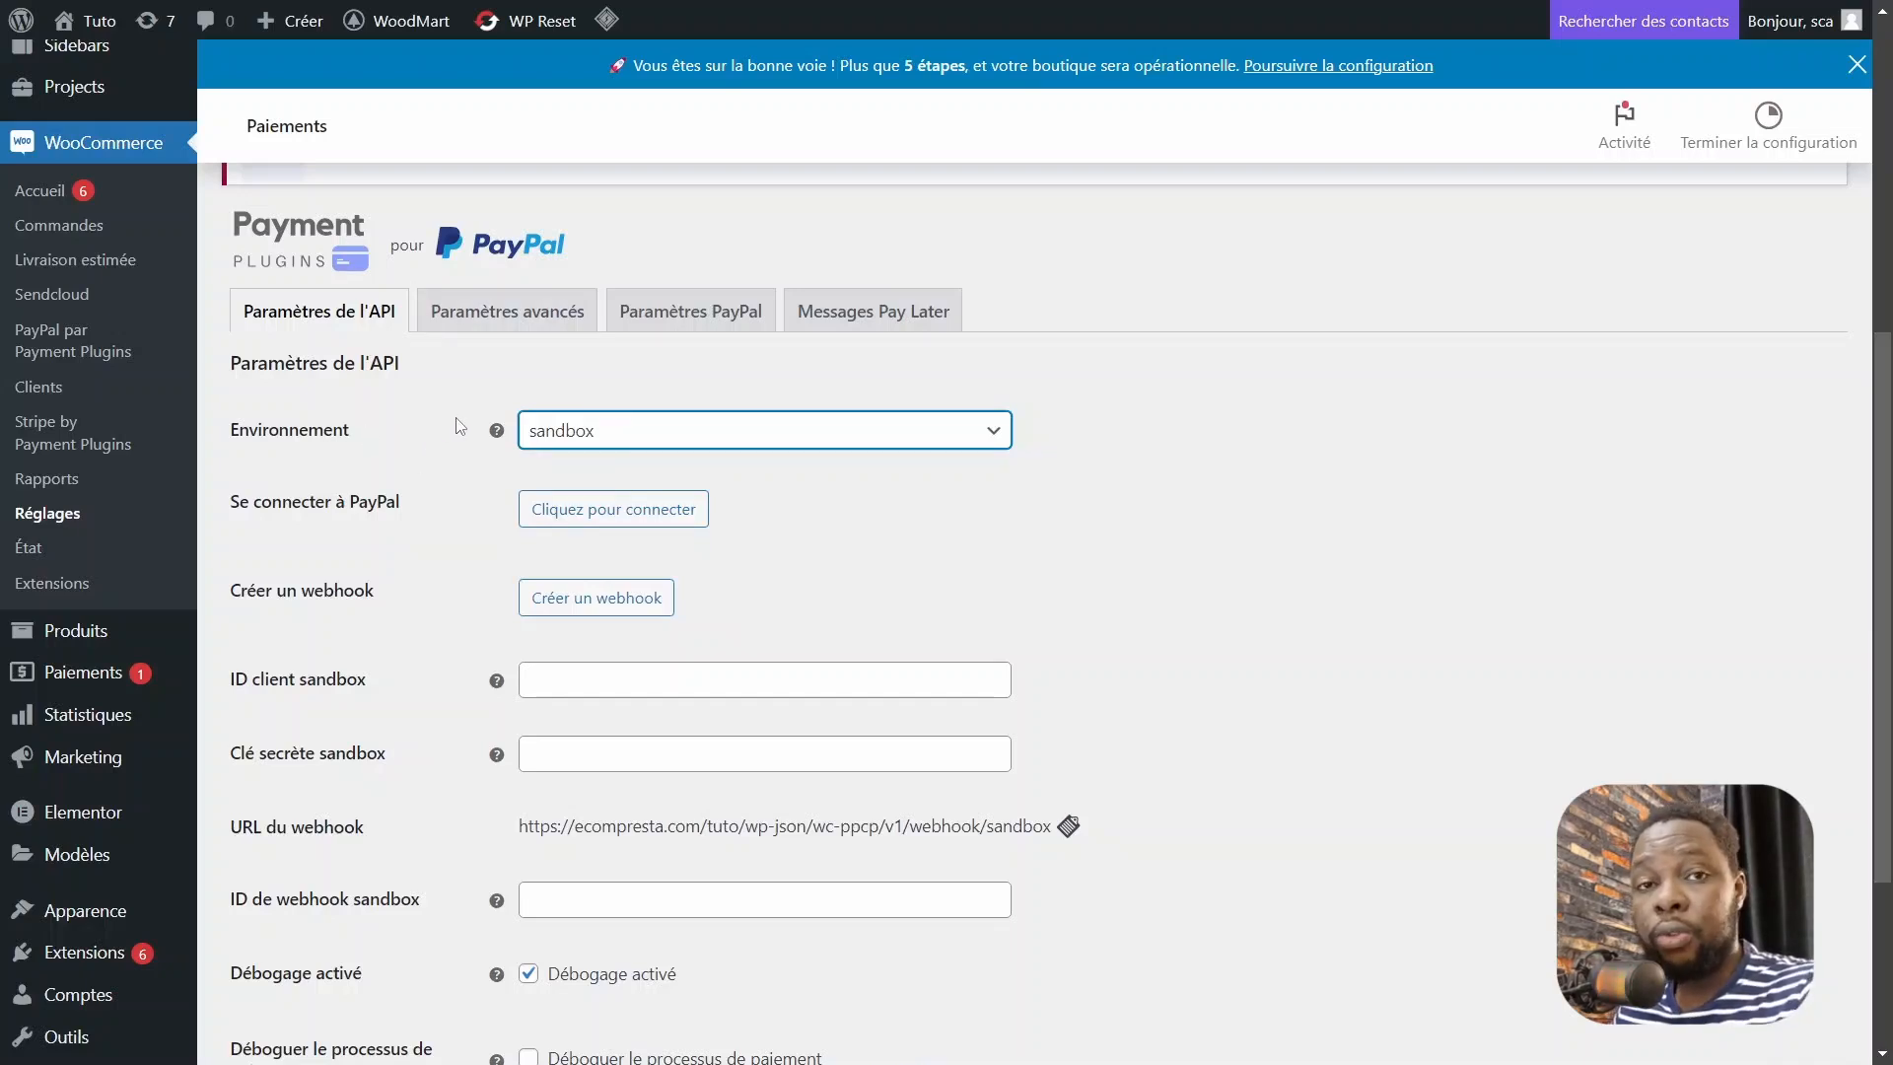
click(617, 442)
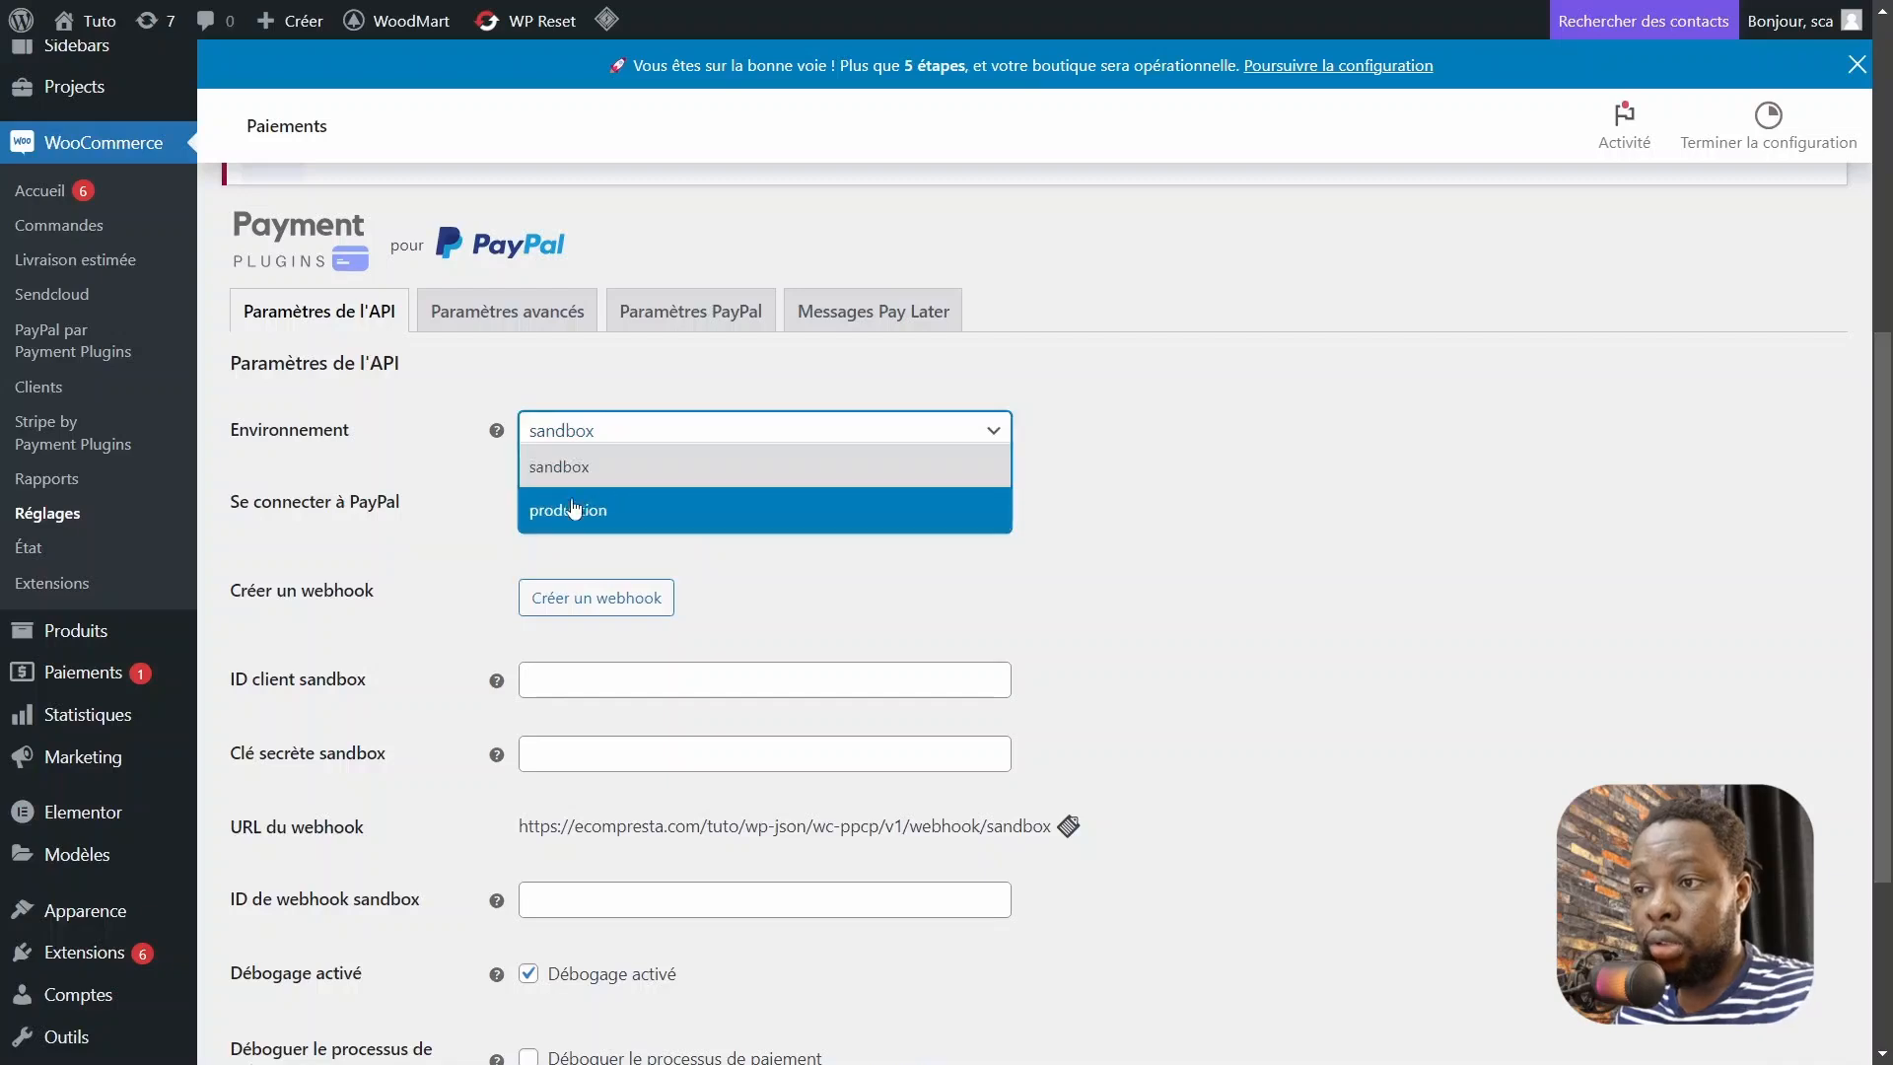
click(649, 460)
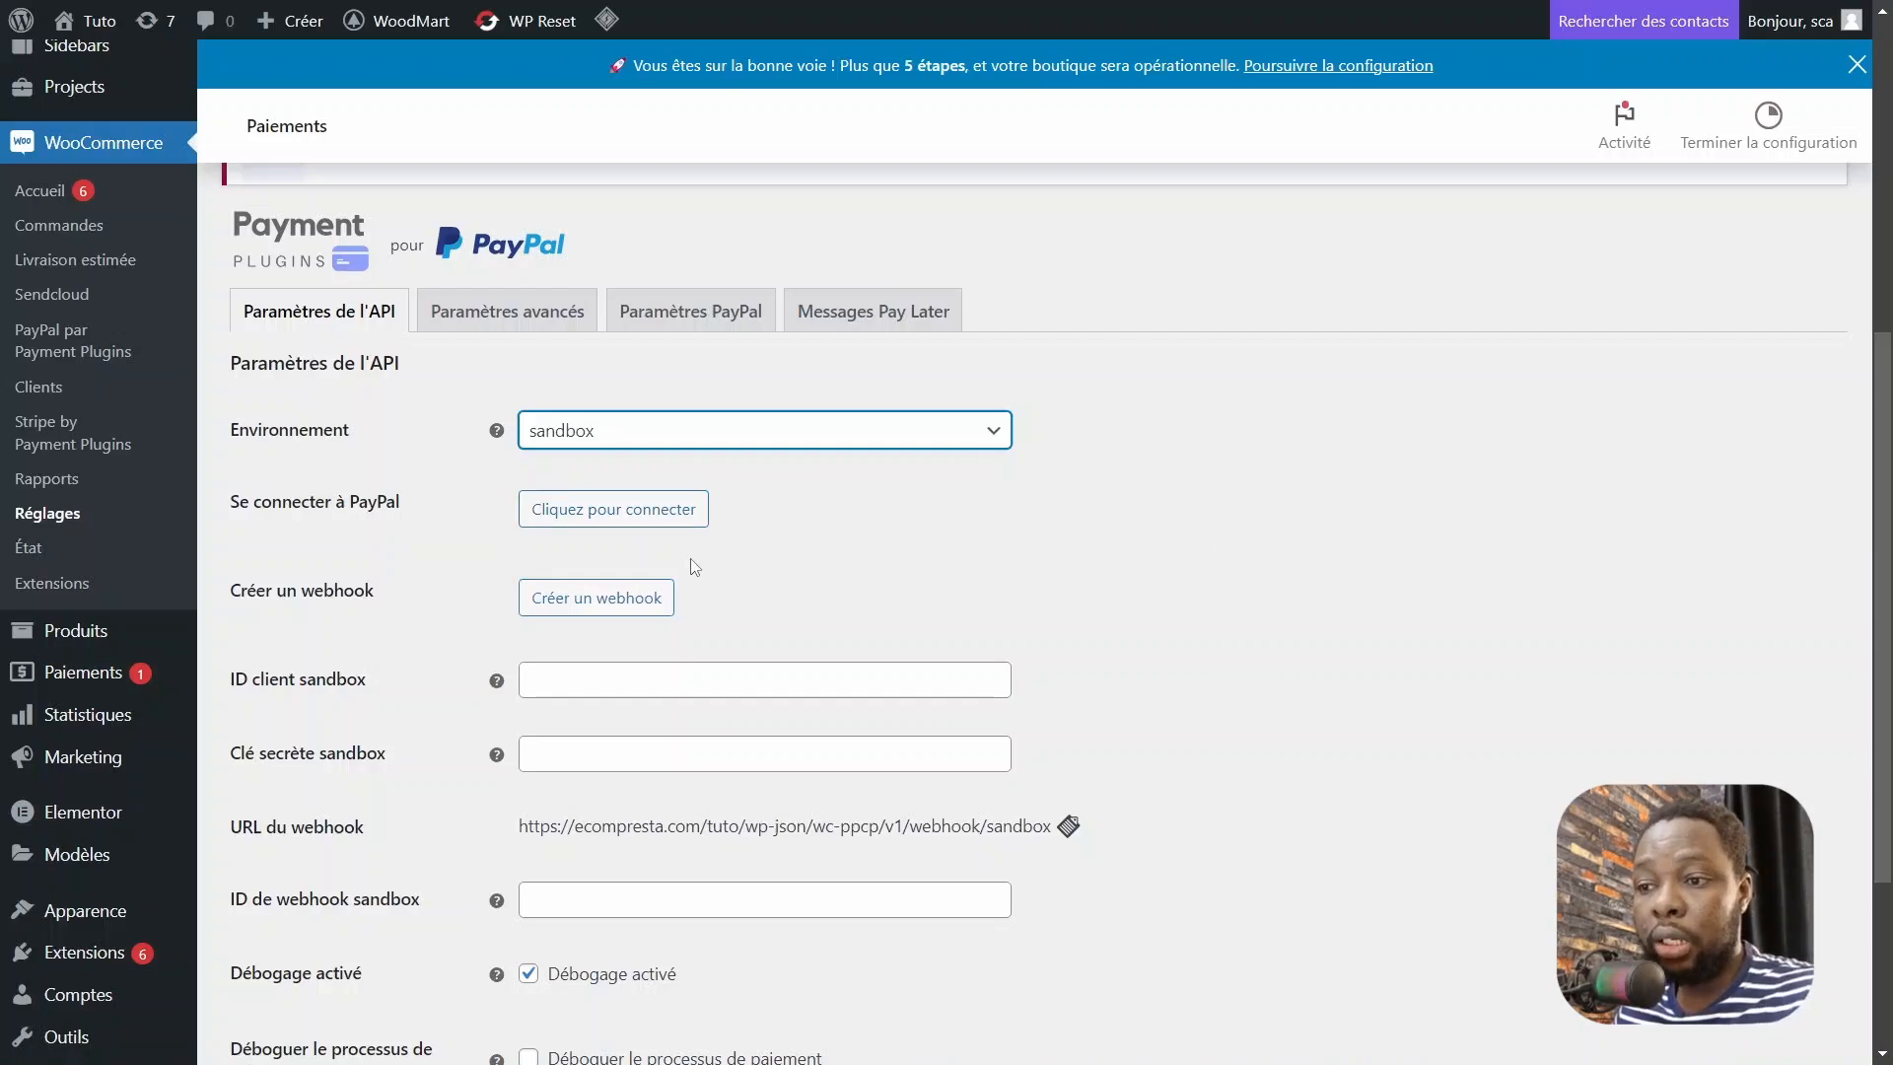
scroll(1849, 592, down, 3)
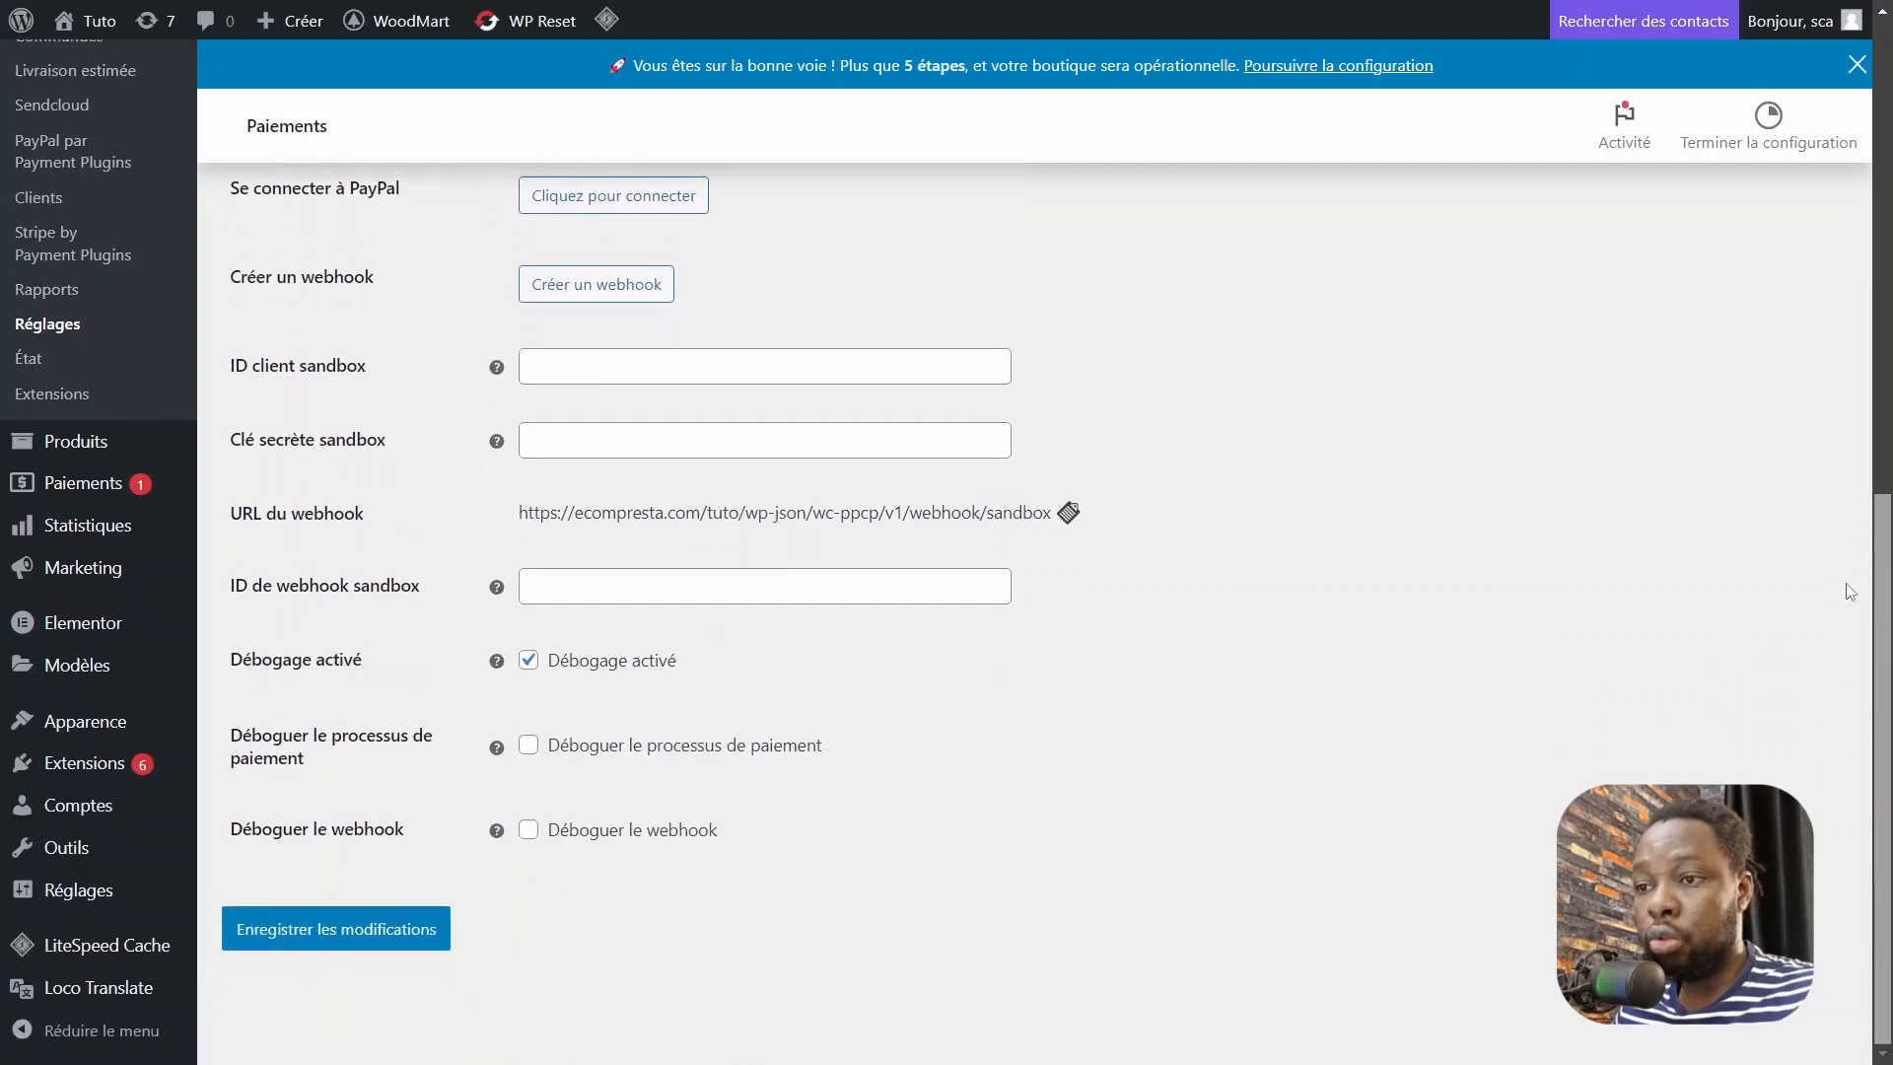
scroll(1846, 600, up, 10)
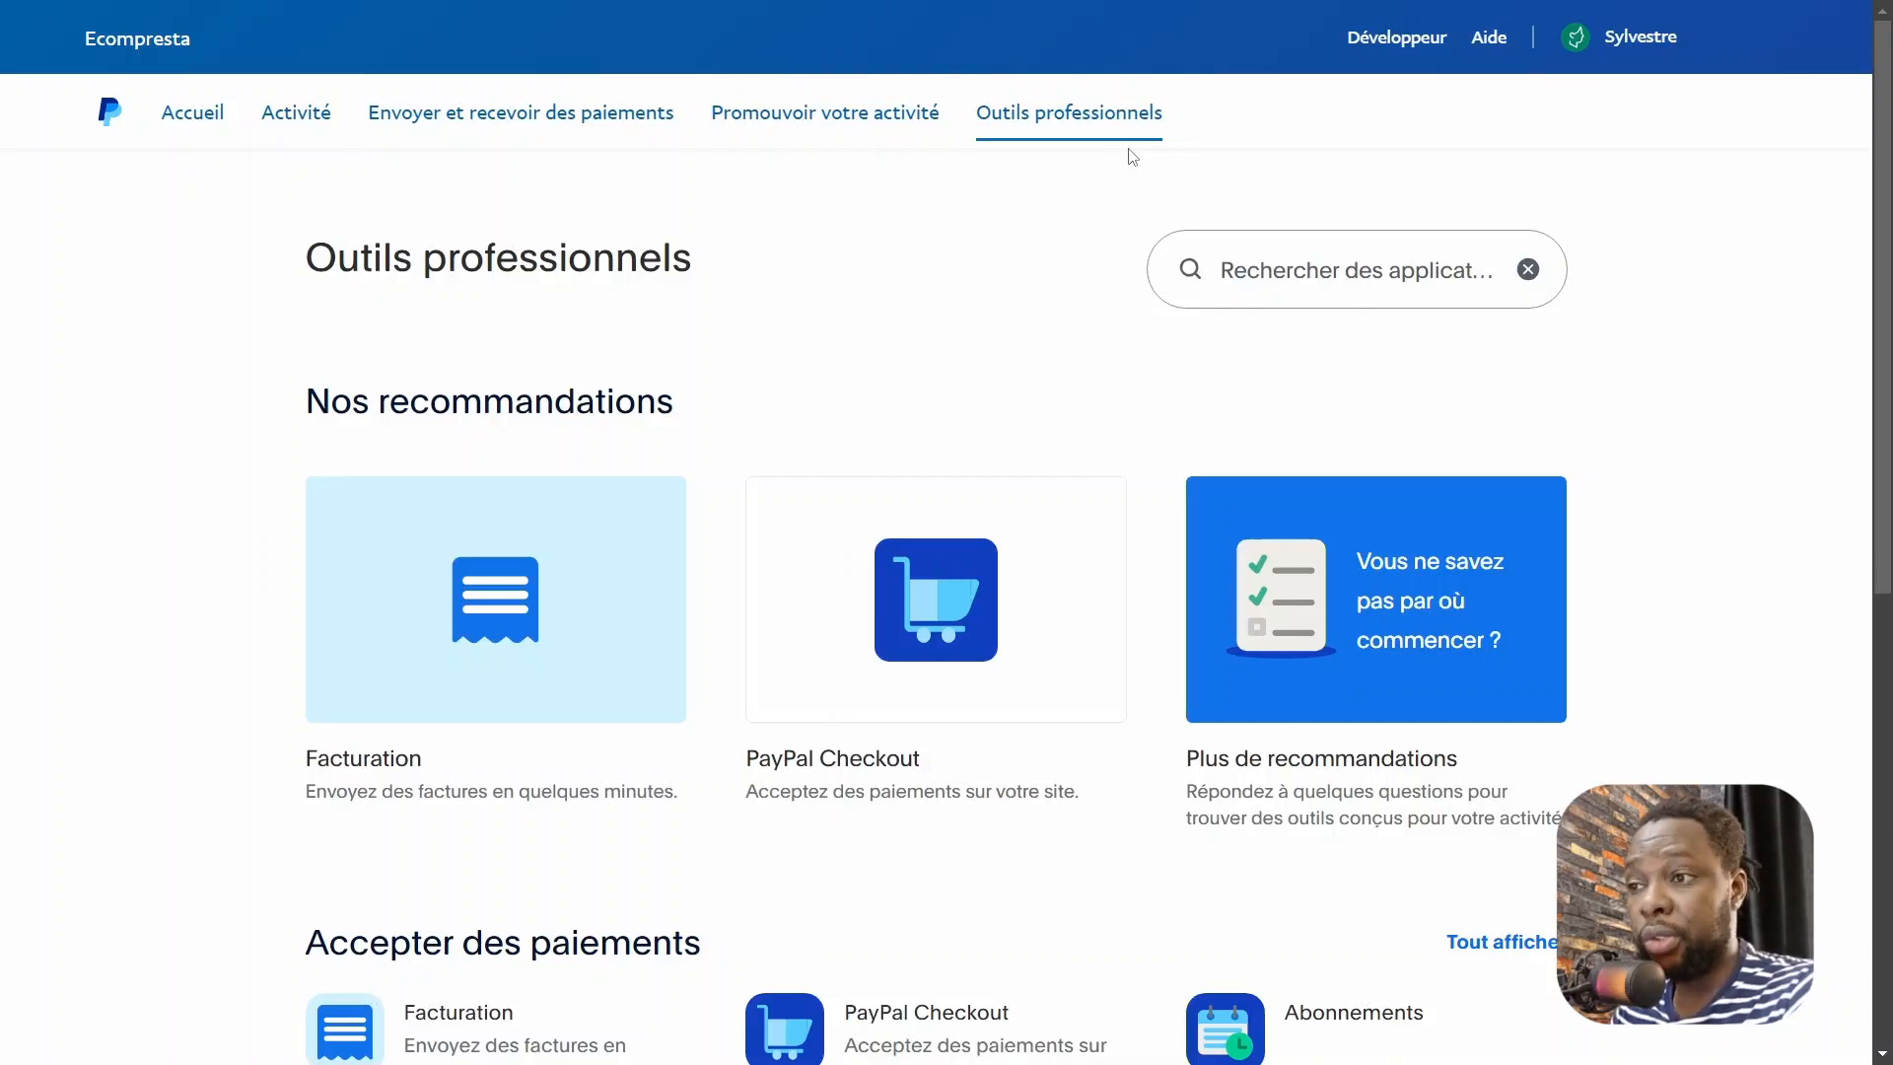
In the PayPal business account, open PayPal Checkout from the professional tools and choose the coded integration for a custom site.
scroll(1133, 156, down, 2)
scroll(1009, 562, down, 2)
scroll(1009, 562, up, 3)
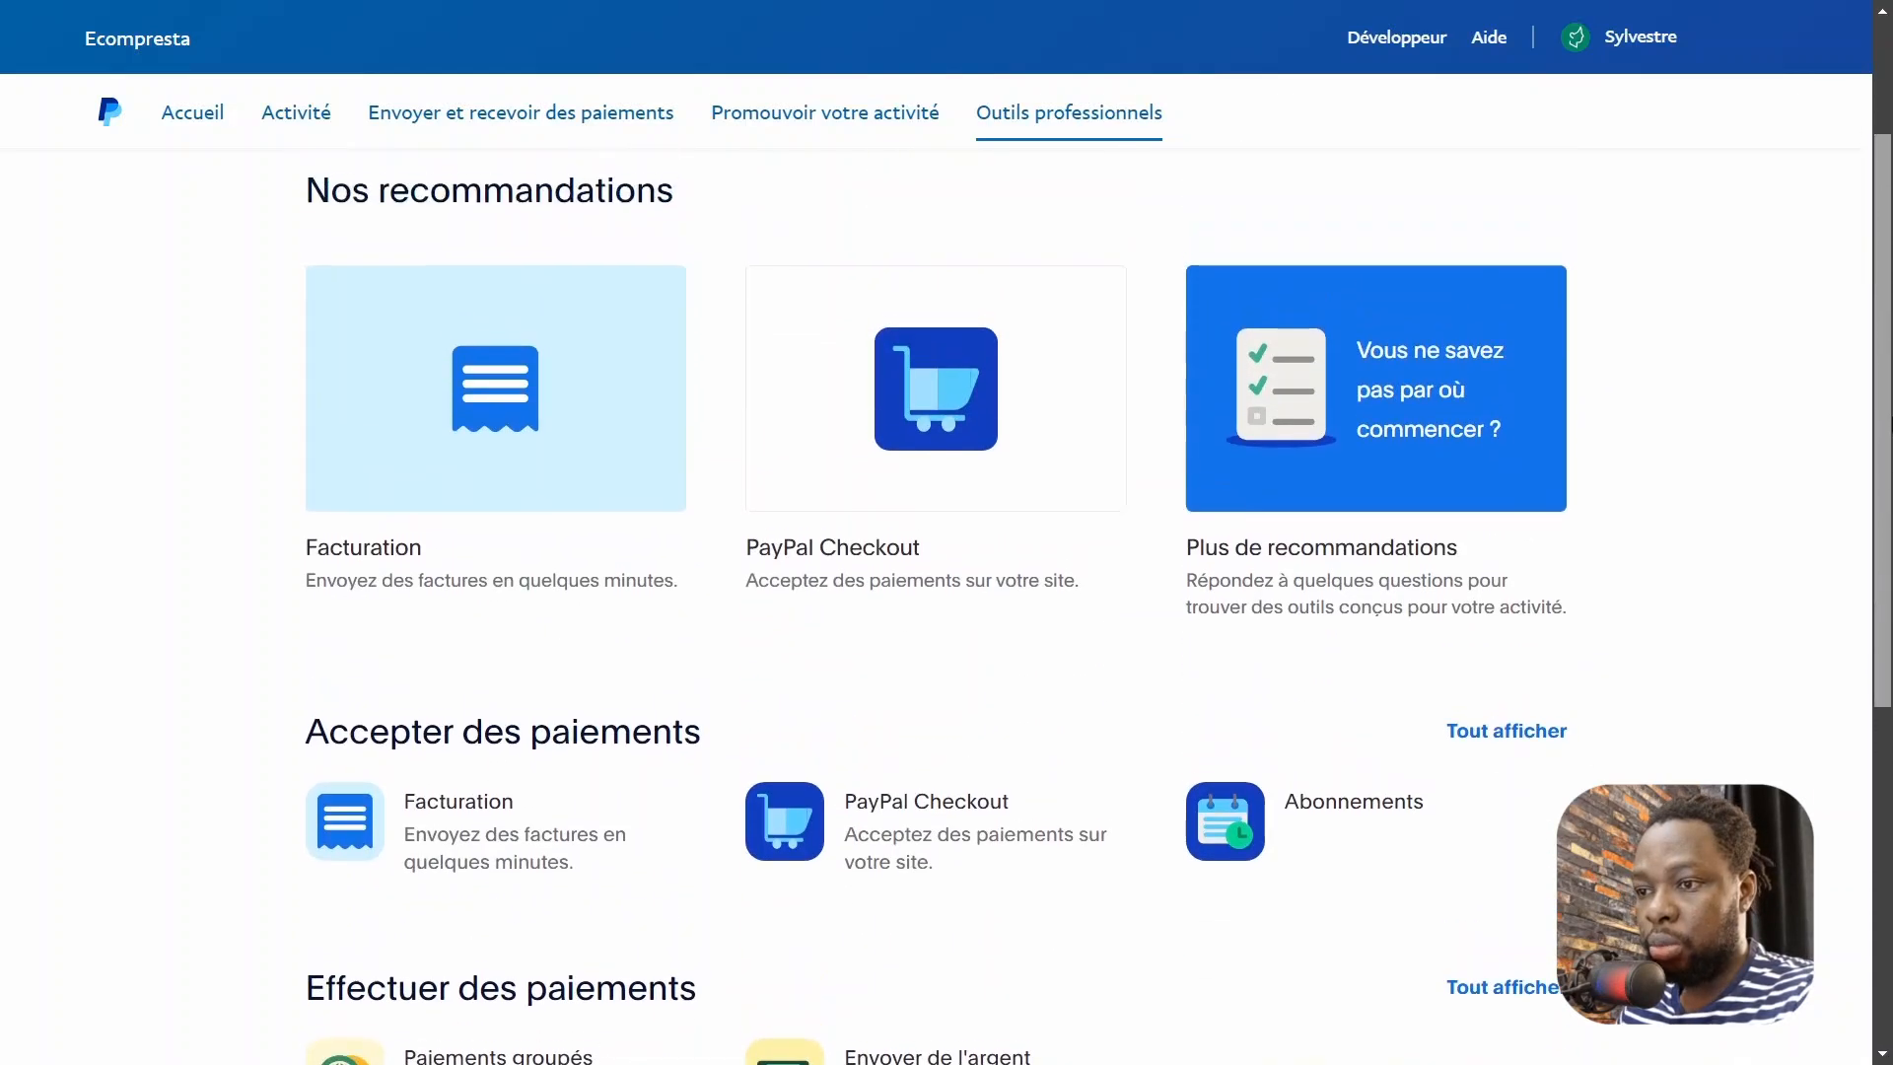
click(877, 509)
click(1460, 399)
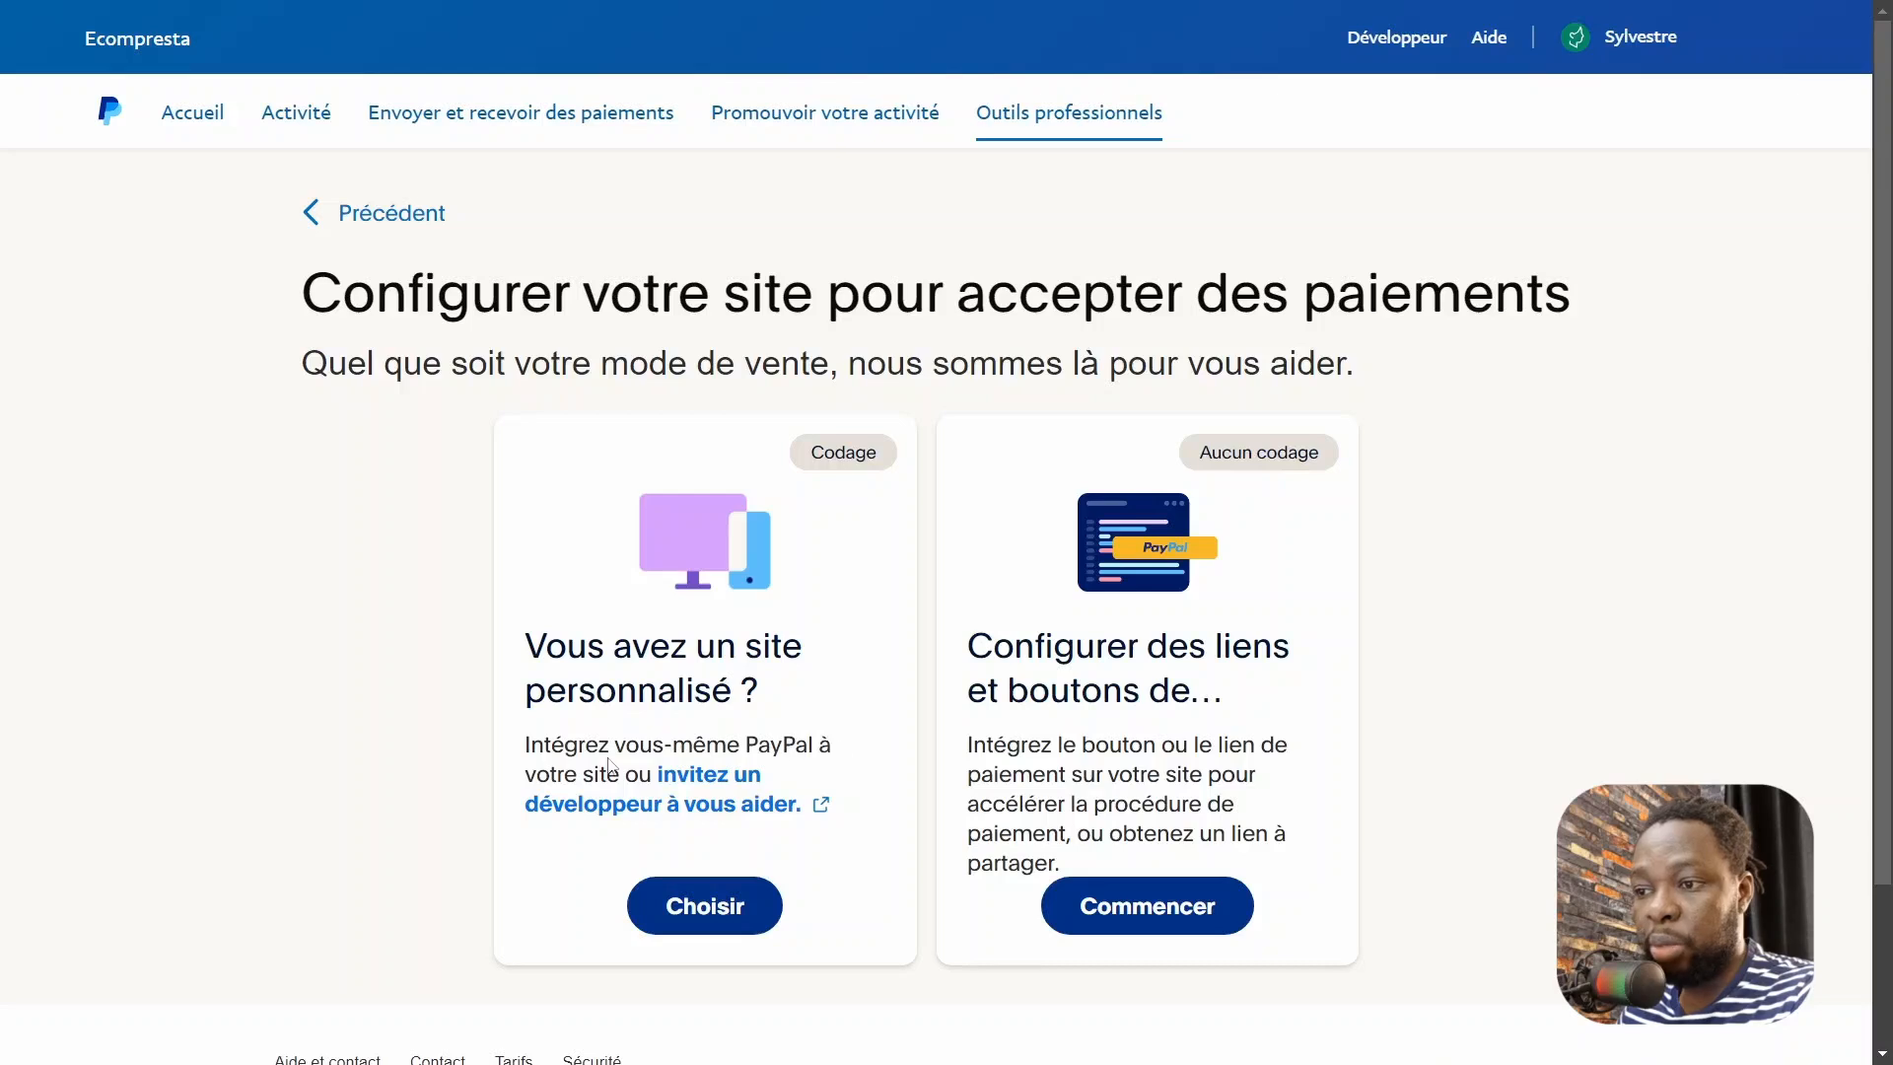
click(708, 917)
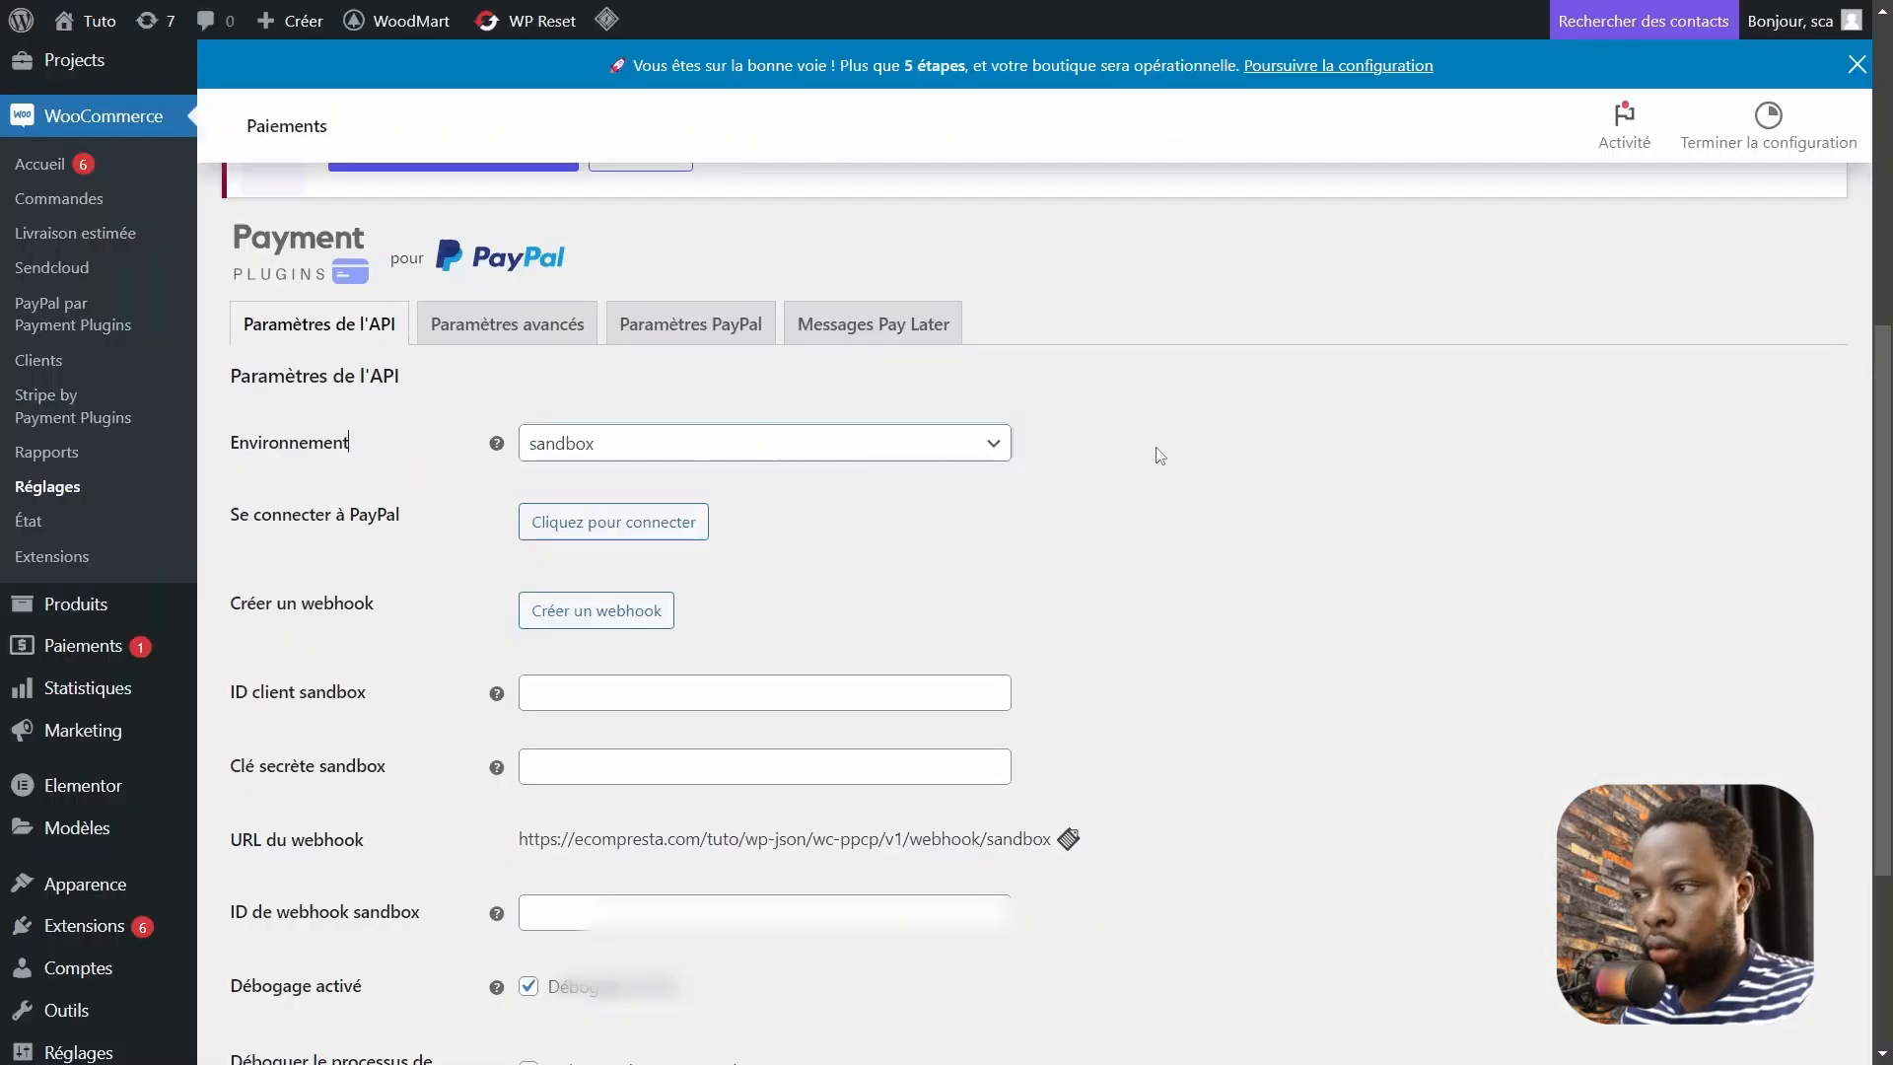
Back in the WooCommerce PayPal settings, paste the PayPal API key as the sandbox client ID.
scroll(1046, 604, down, 3)
click(613, 461)
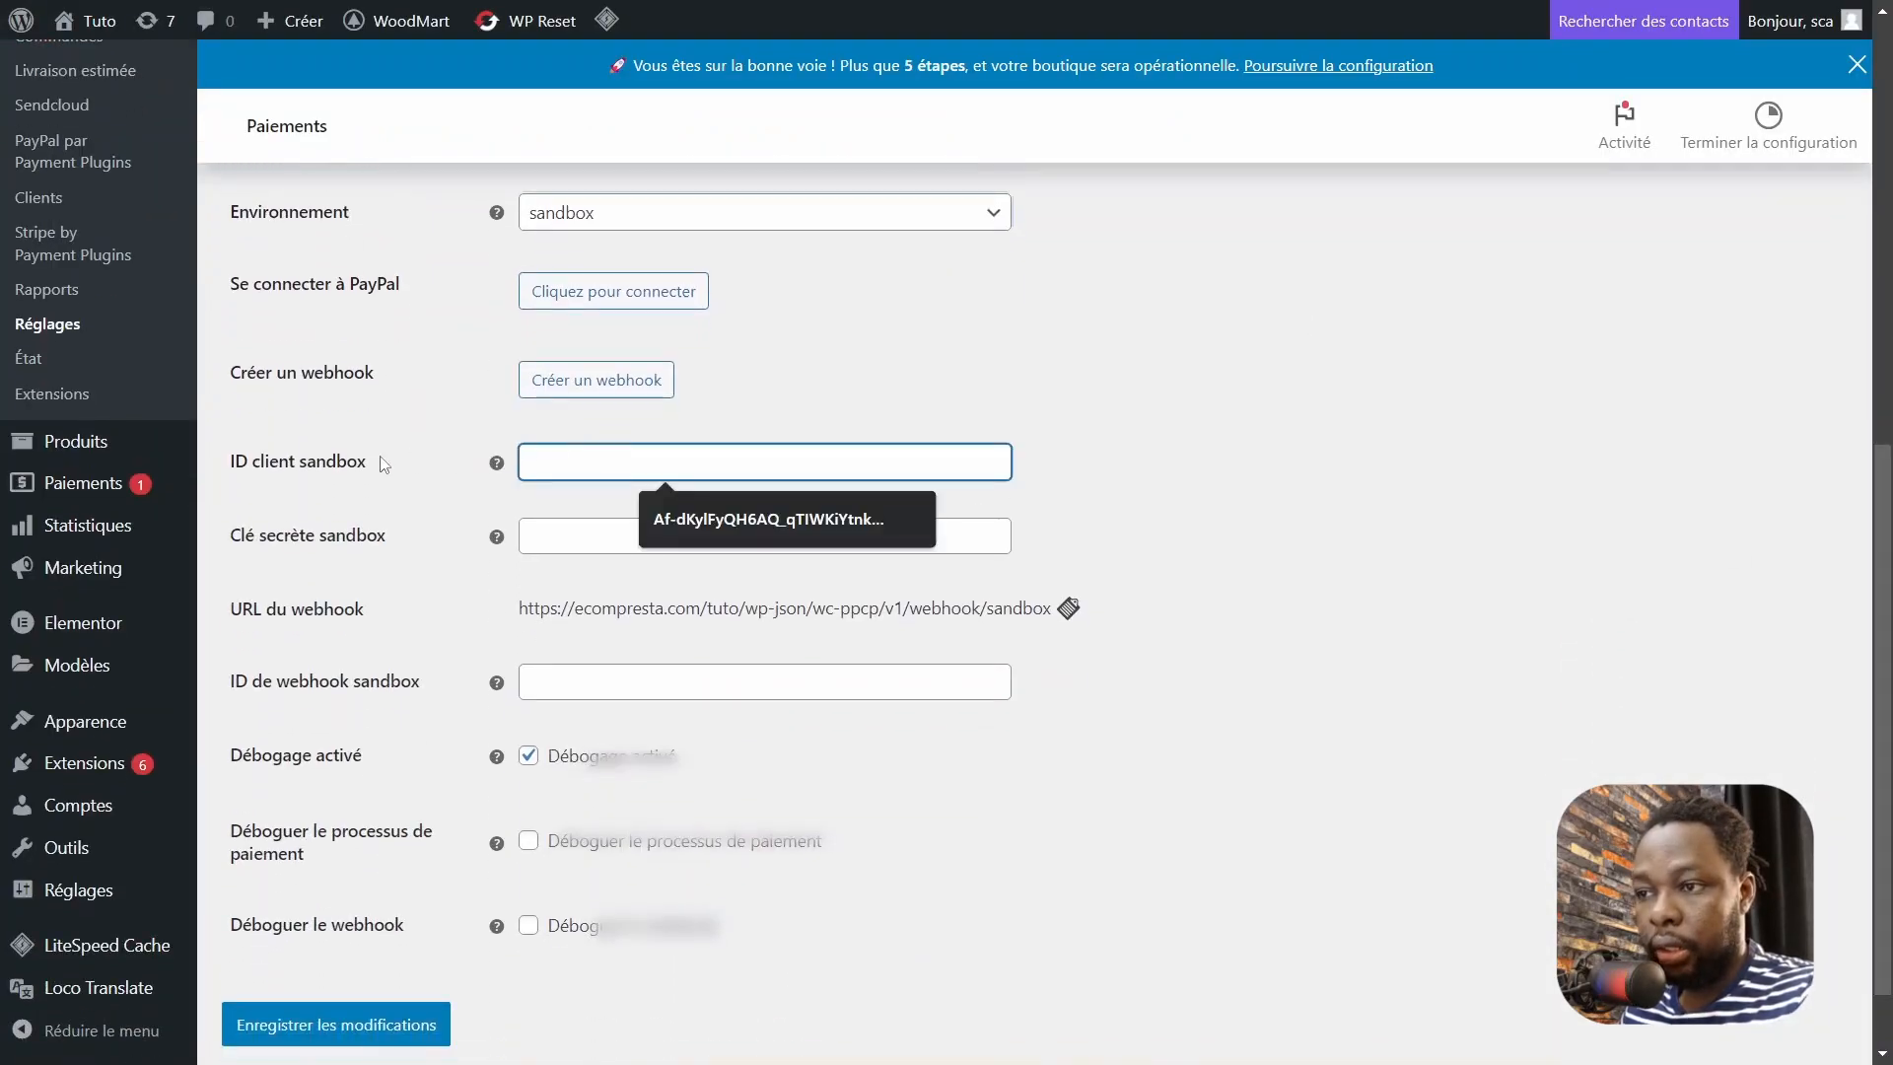
click(399, 488)
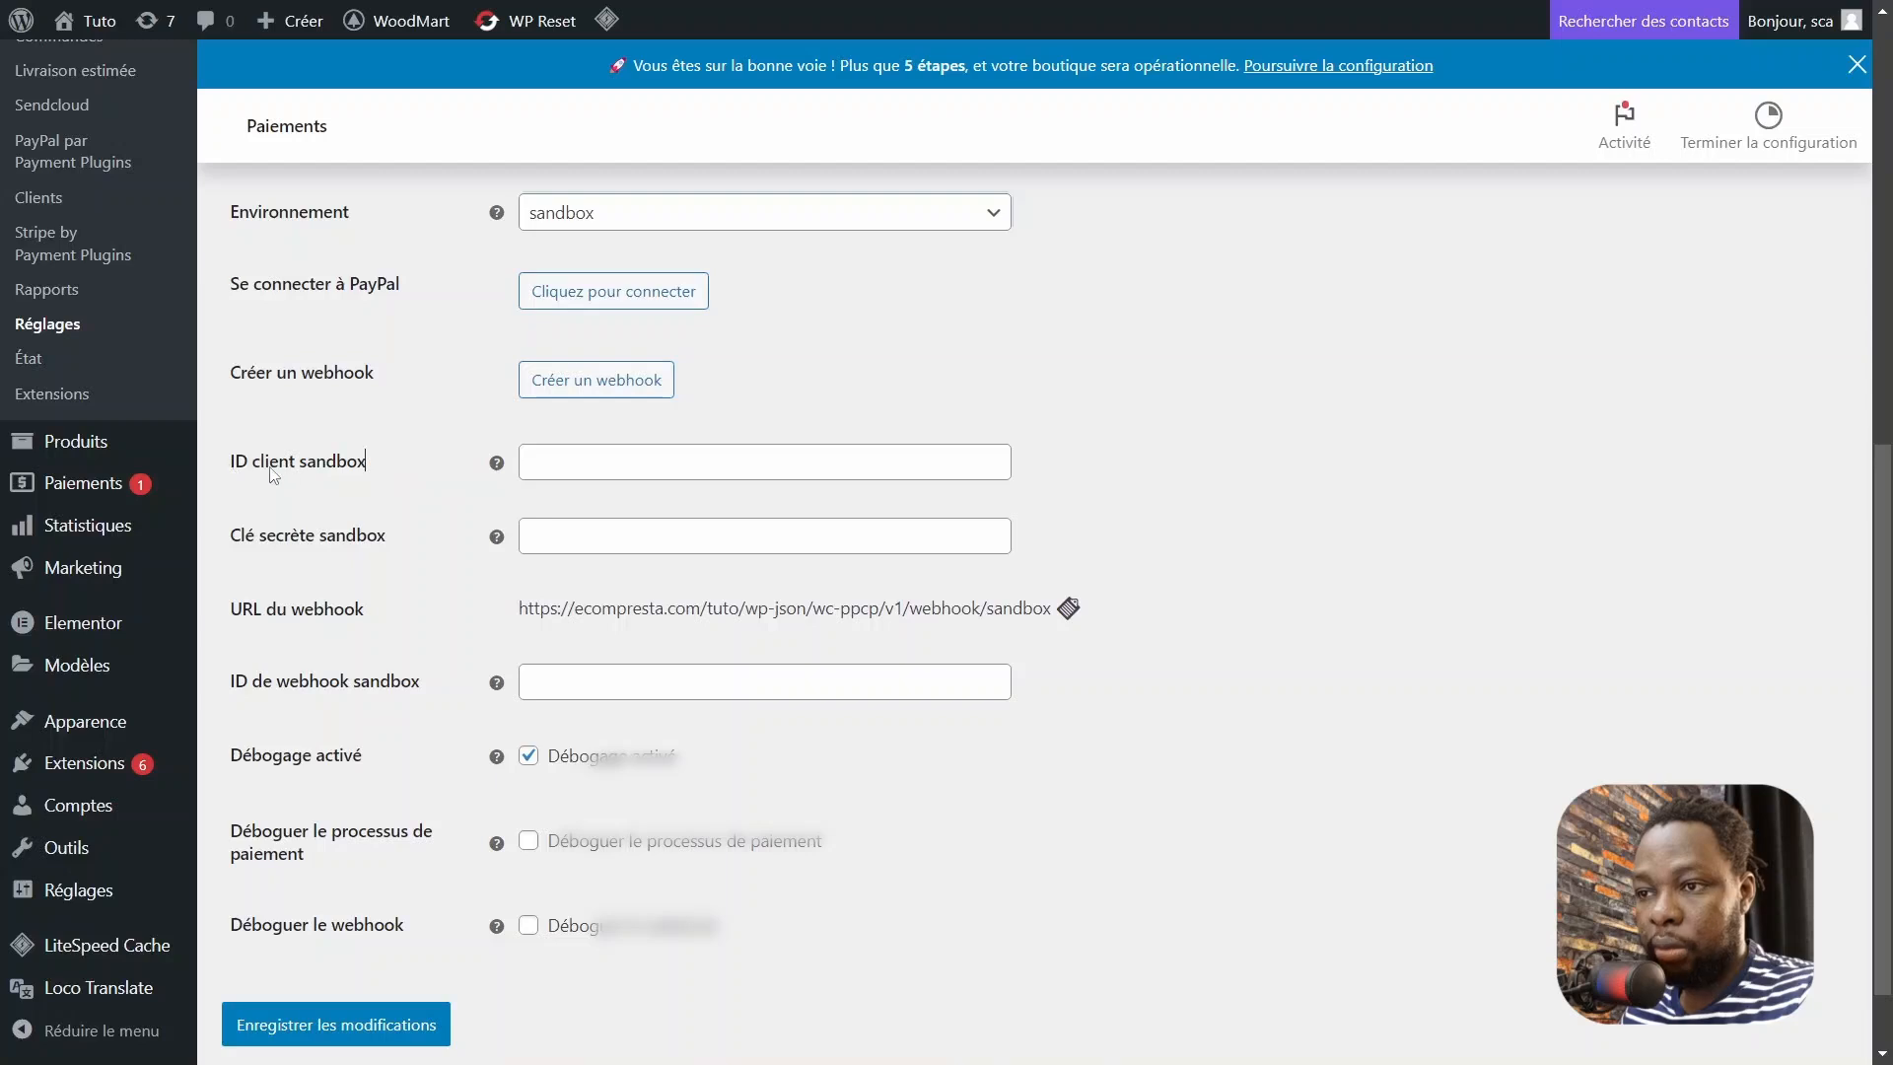
click(612, 473)
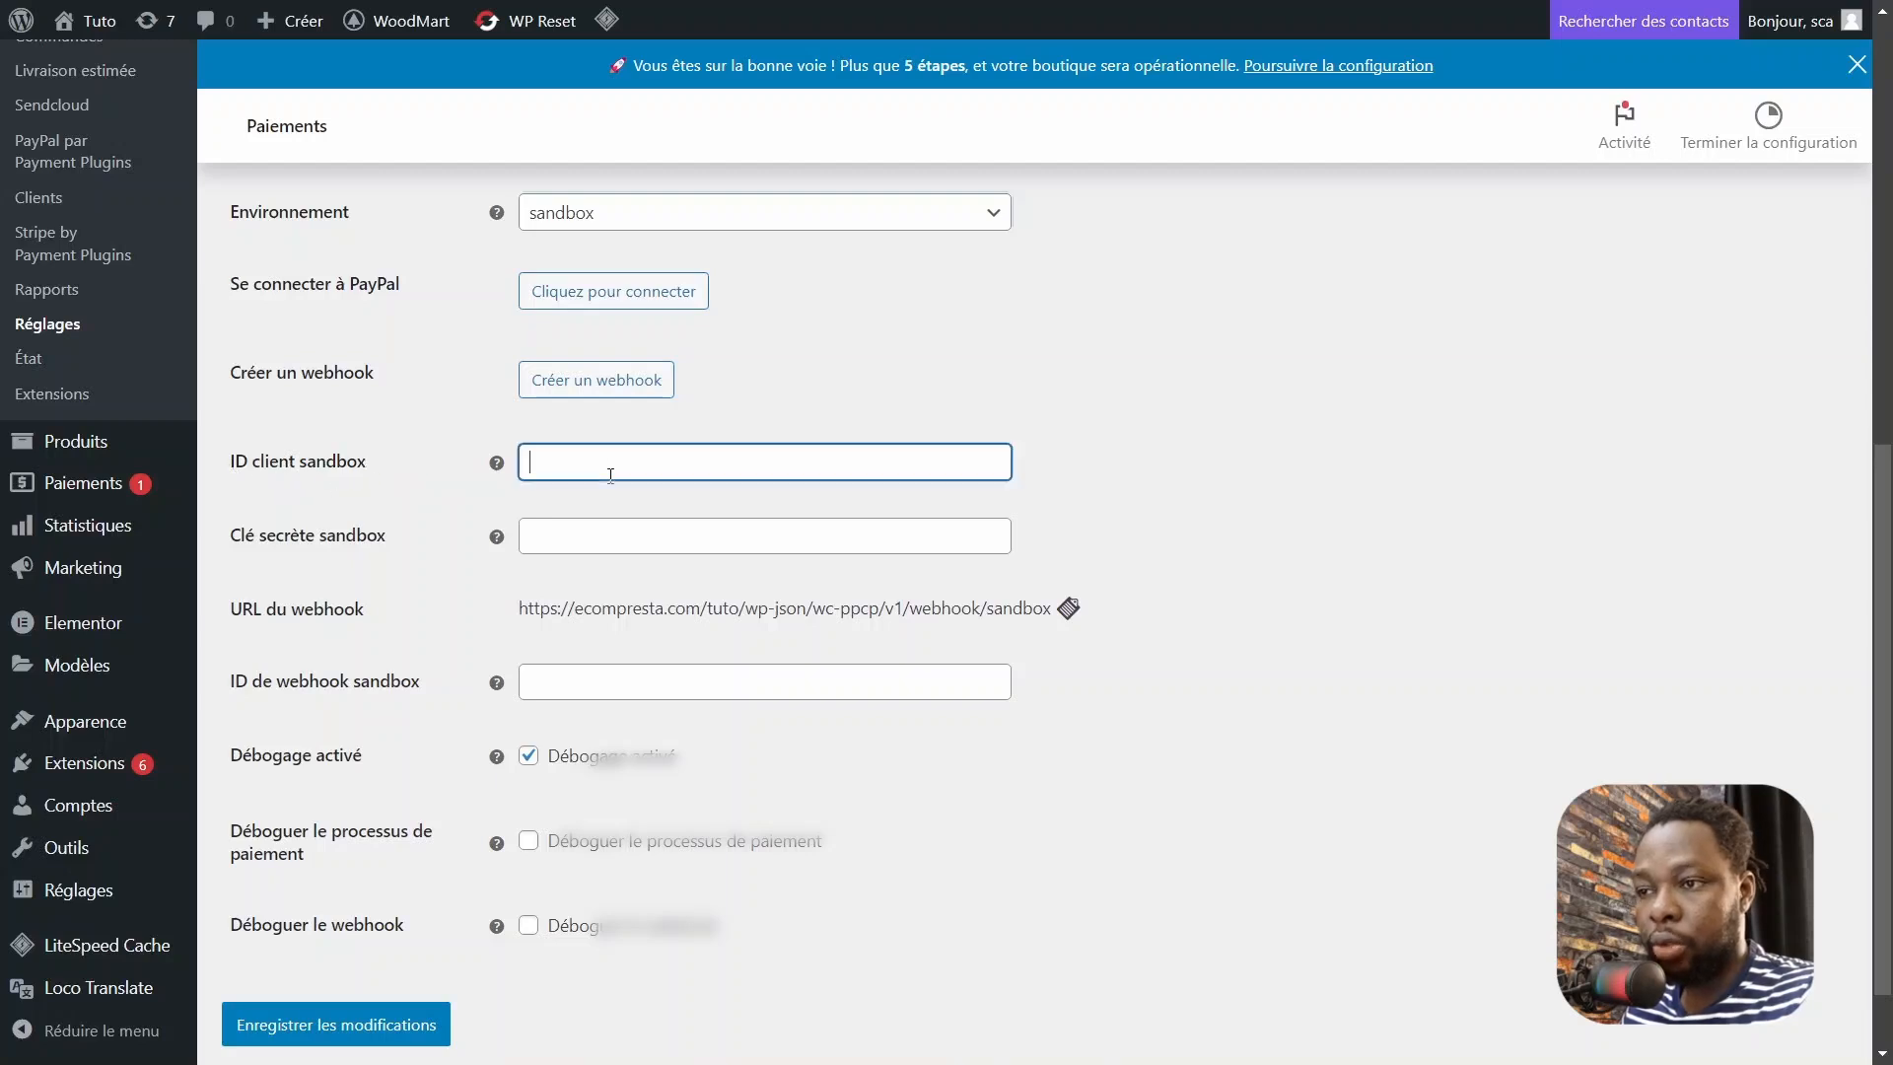
key(ctrl+v)
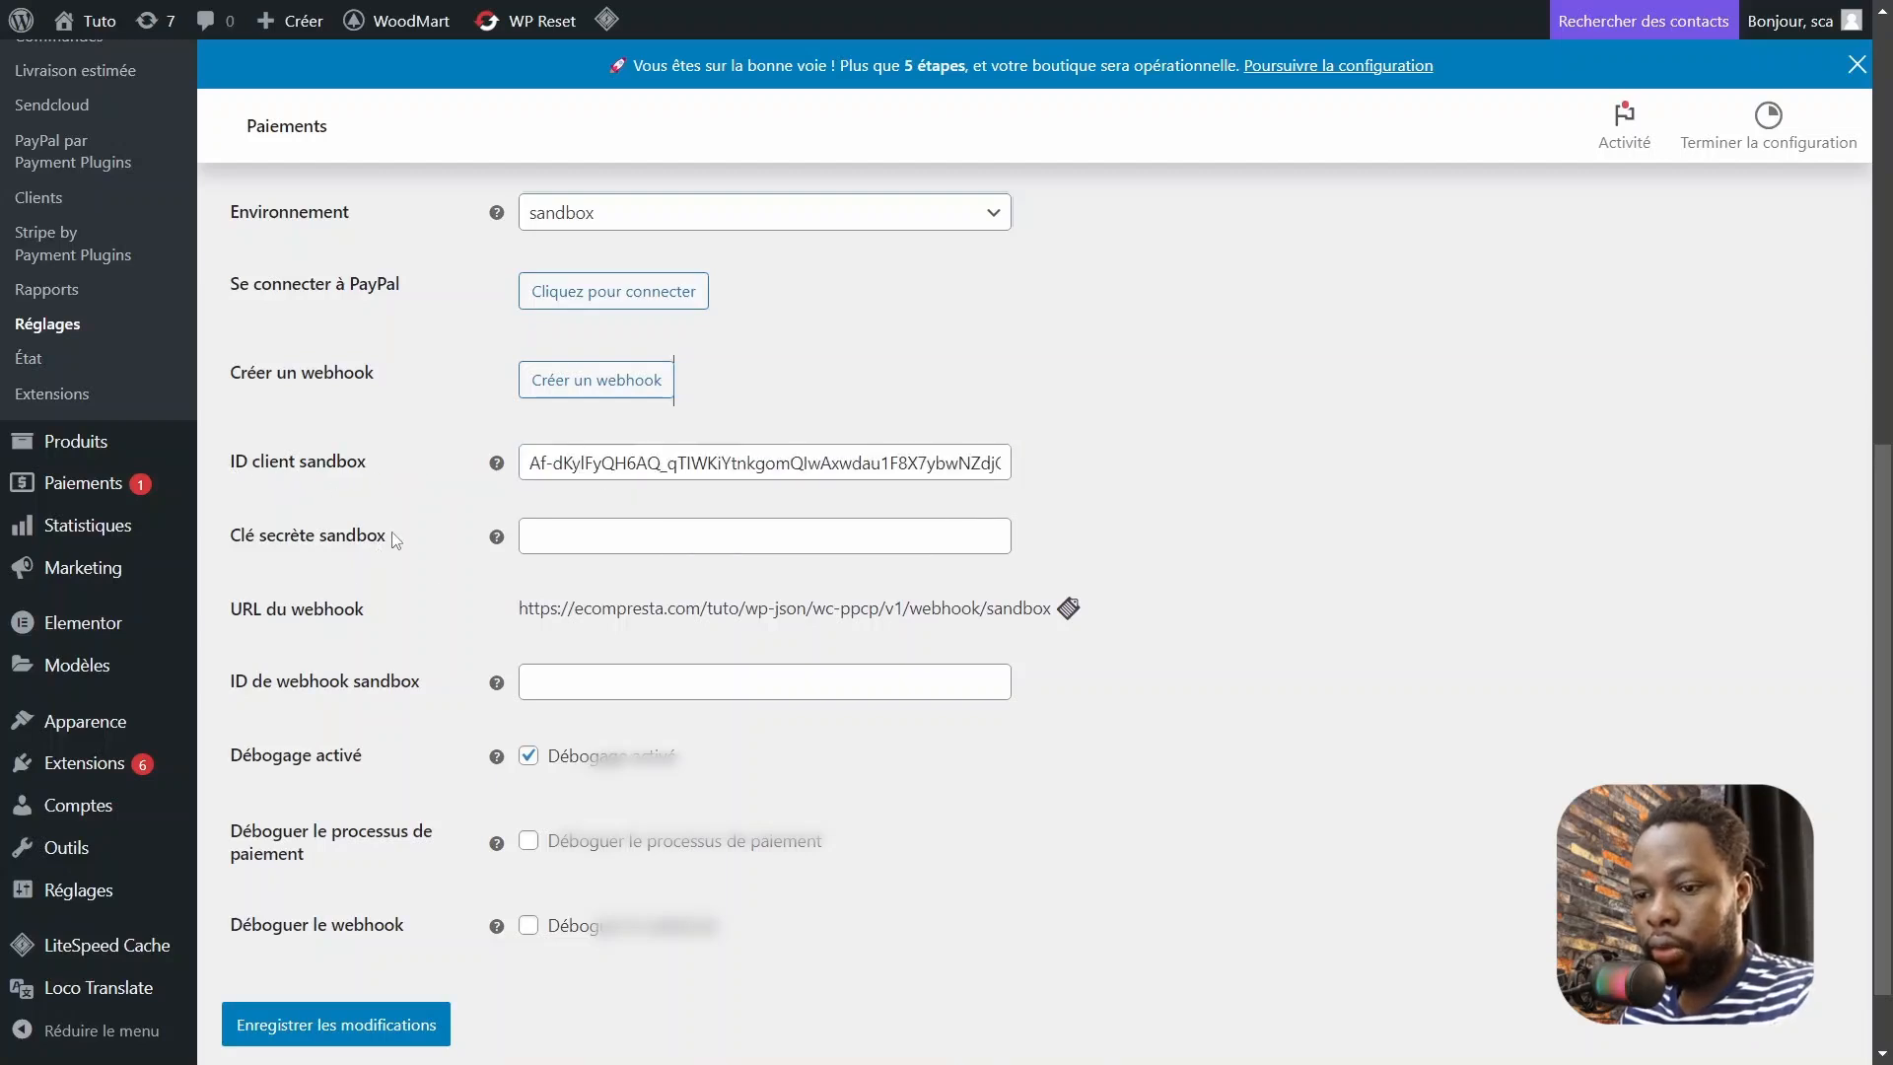
Copy the sandbox secret key from the PayPal account into the plugin's sandbox secret key field, and save the API settings.
key(ctrl+Tab)
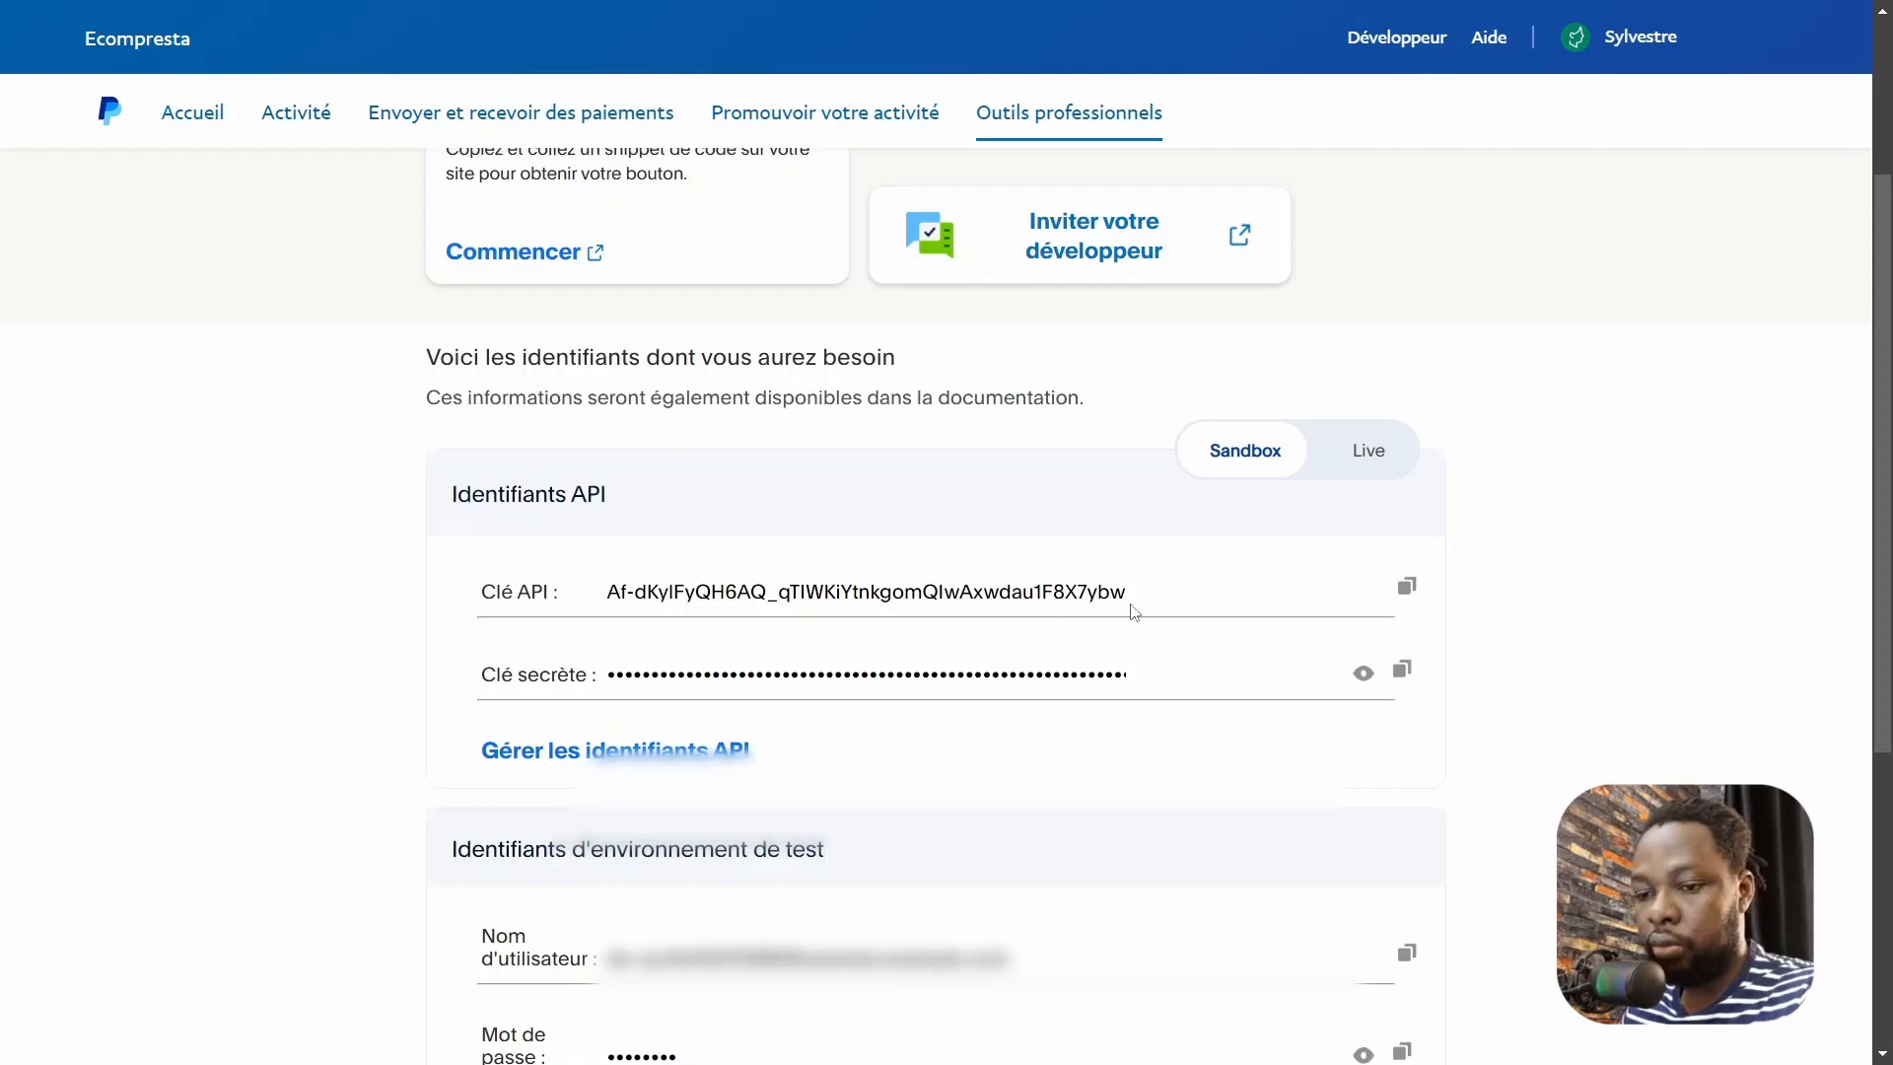
key(ctrl+Tab)
key(ctrl+Tab)
click(600, 540)
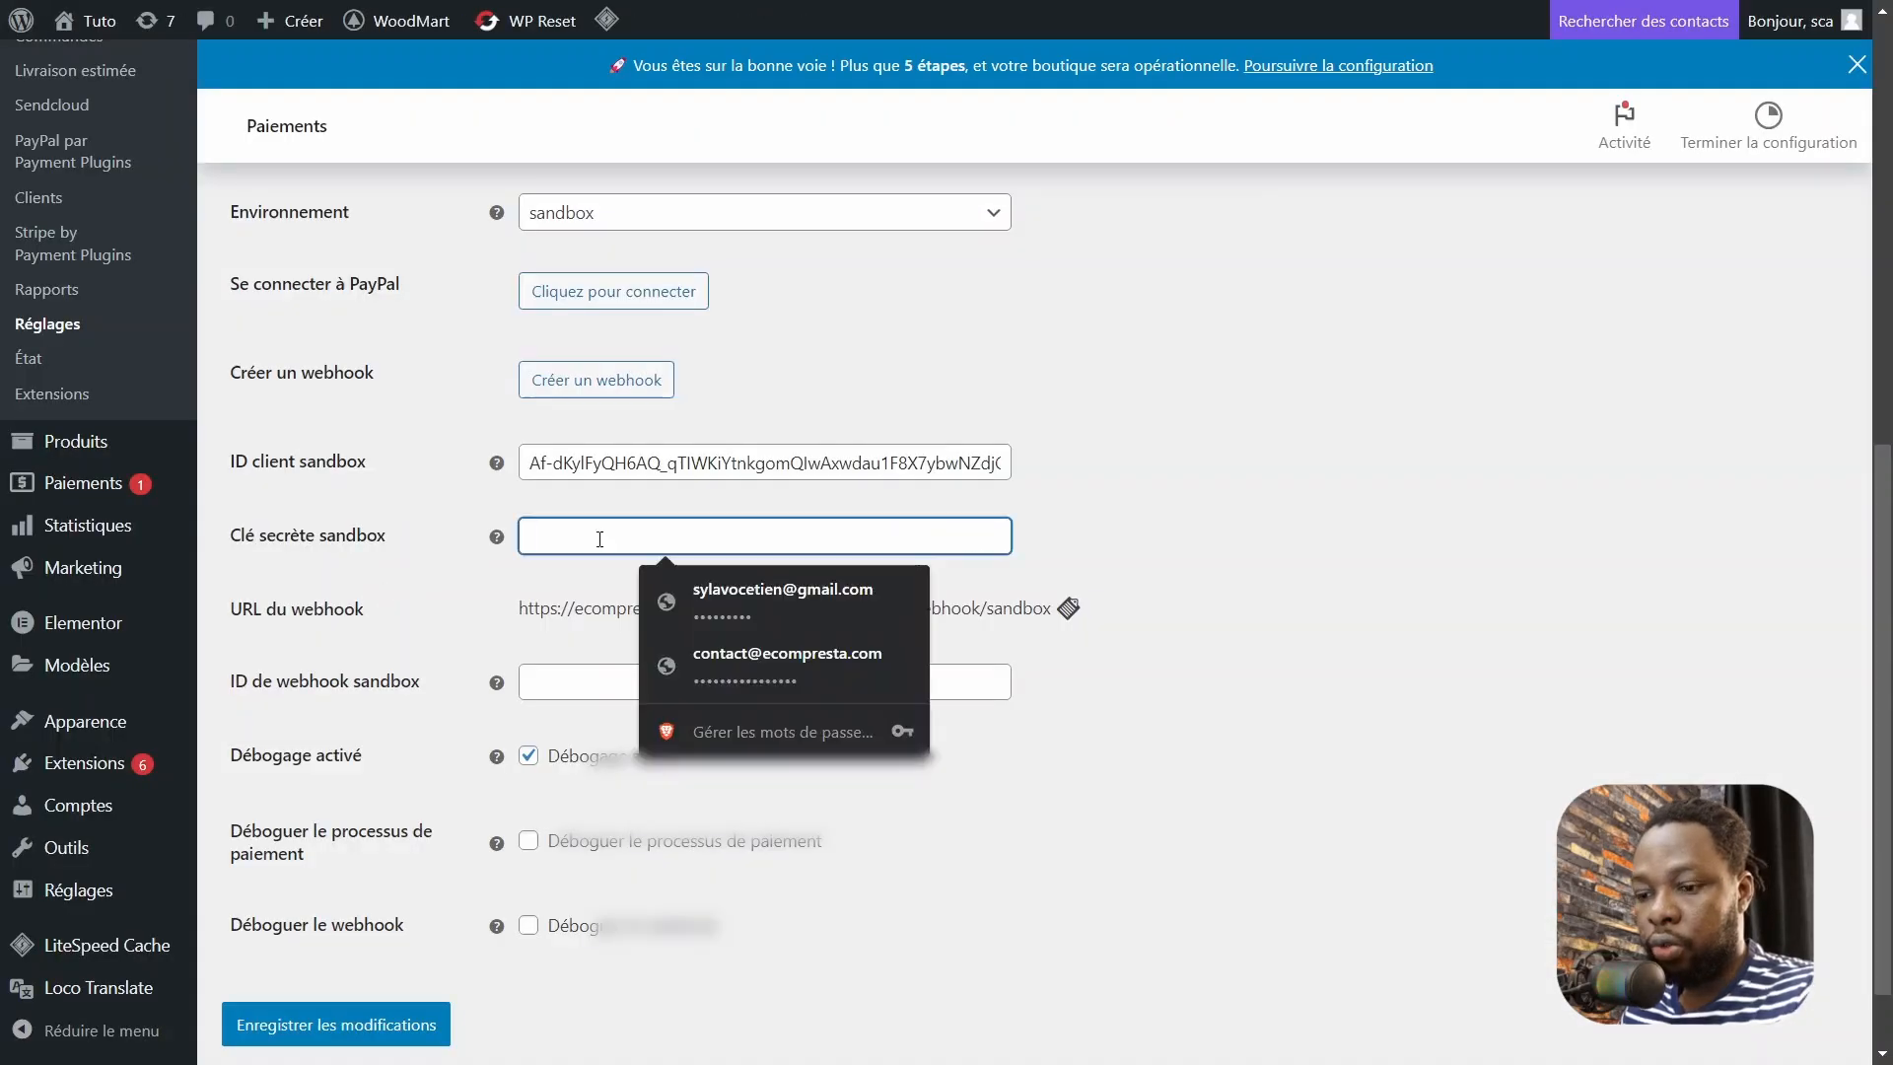
key(ctrl+v)
click(602, 500)
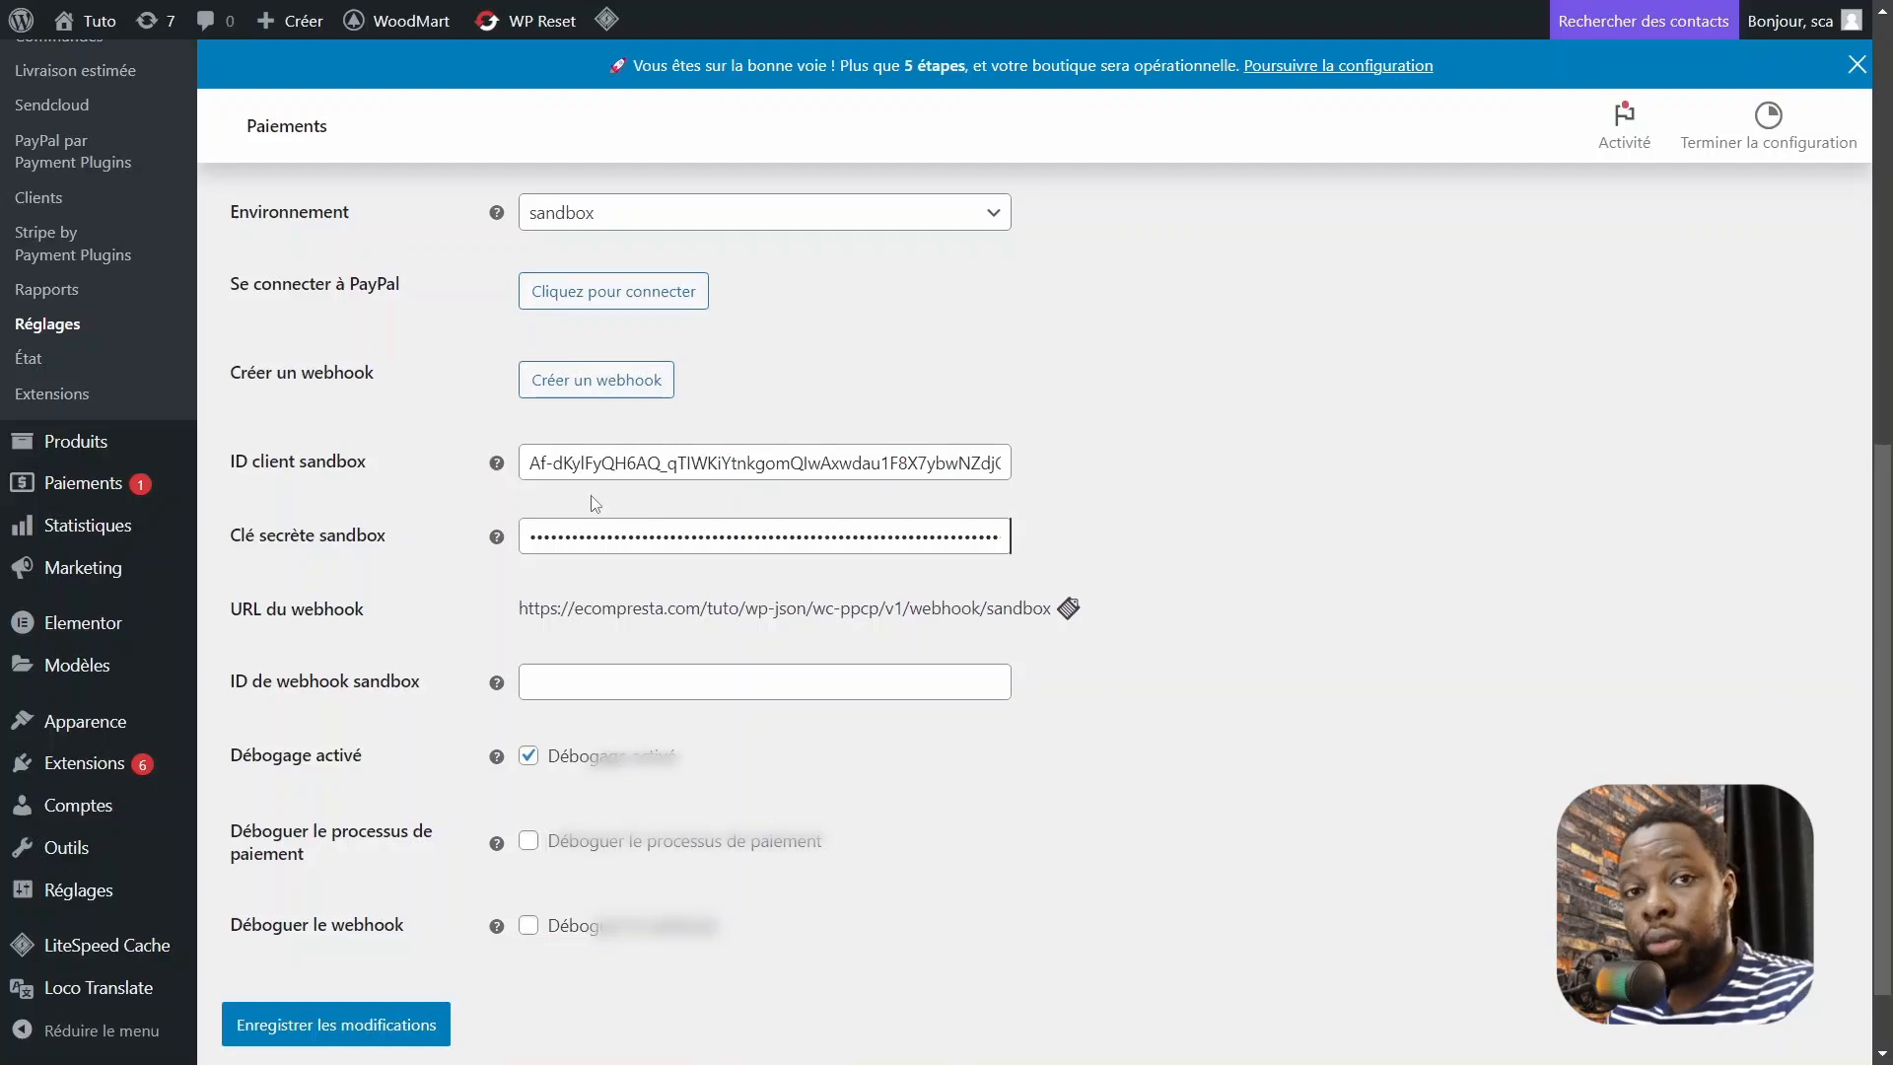
scroll(1677, 562, down, 1)
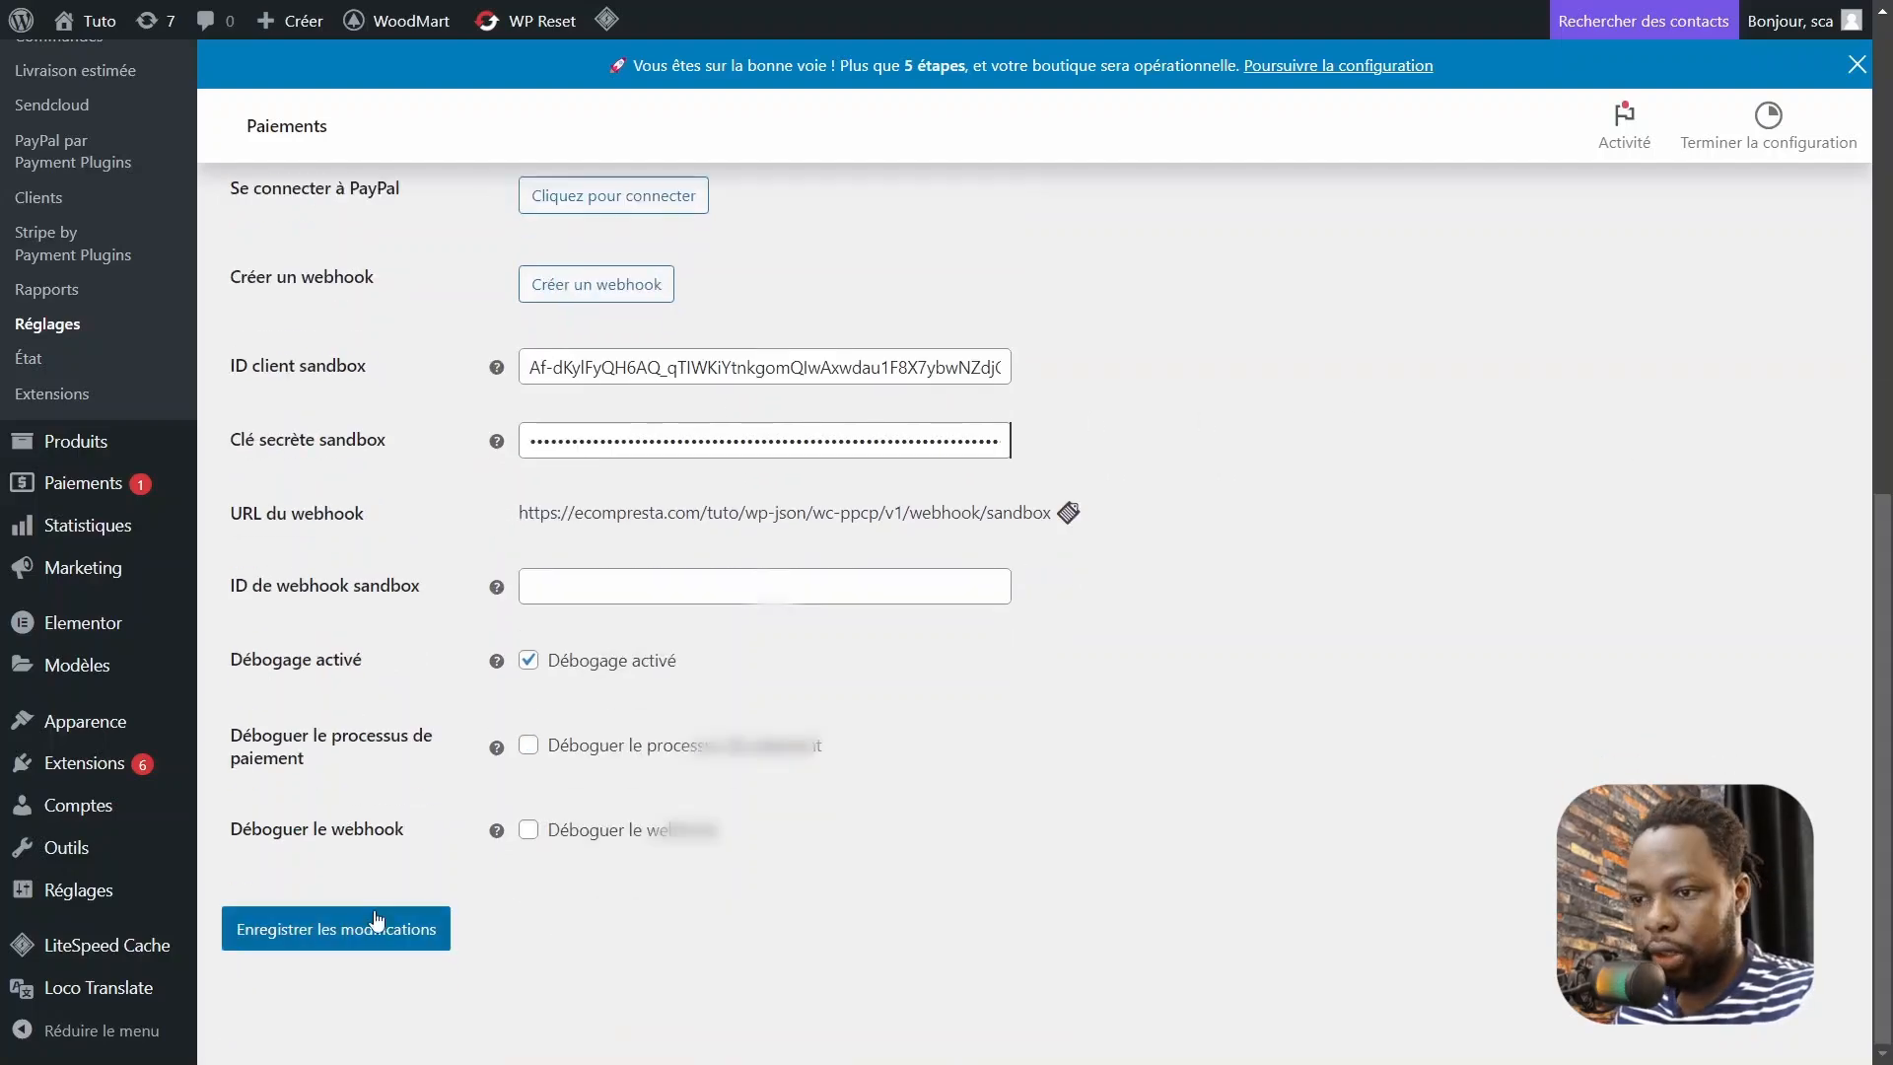
click(350, 927)
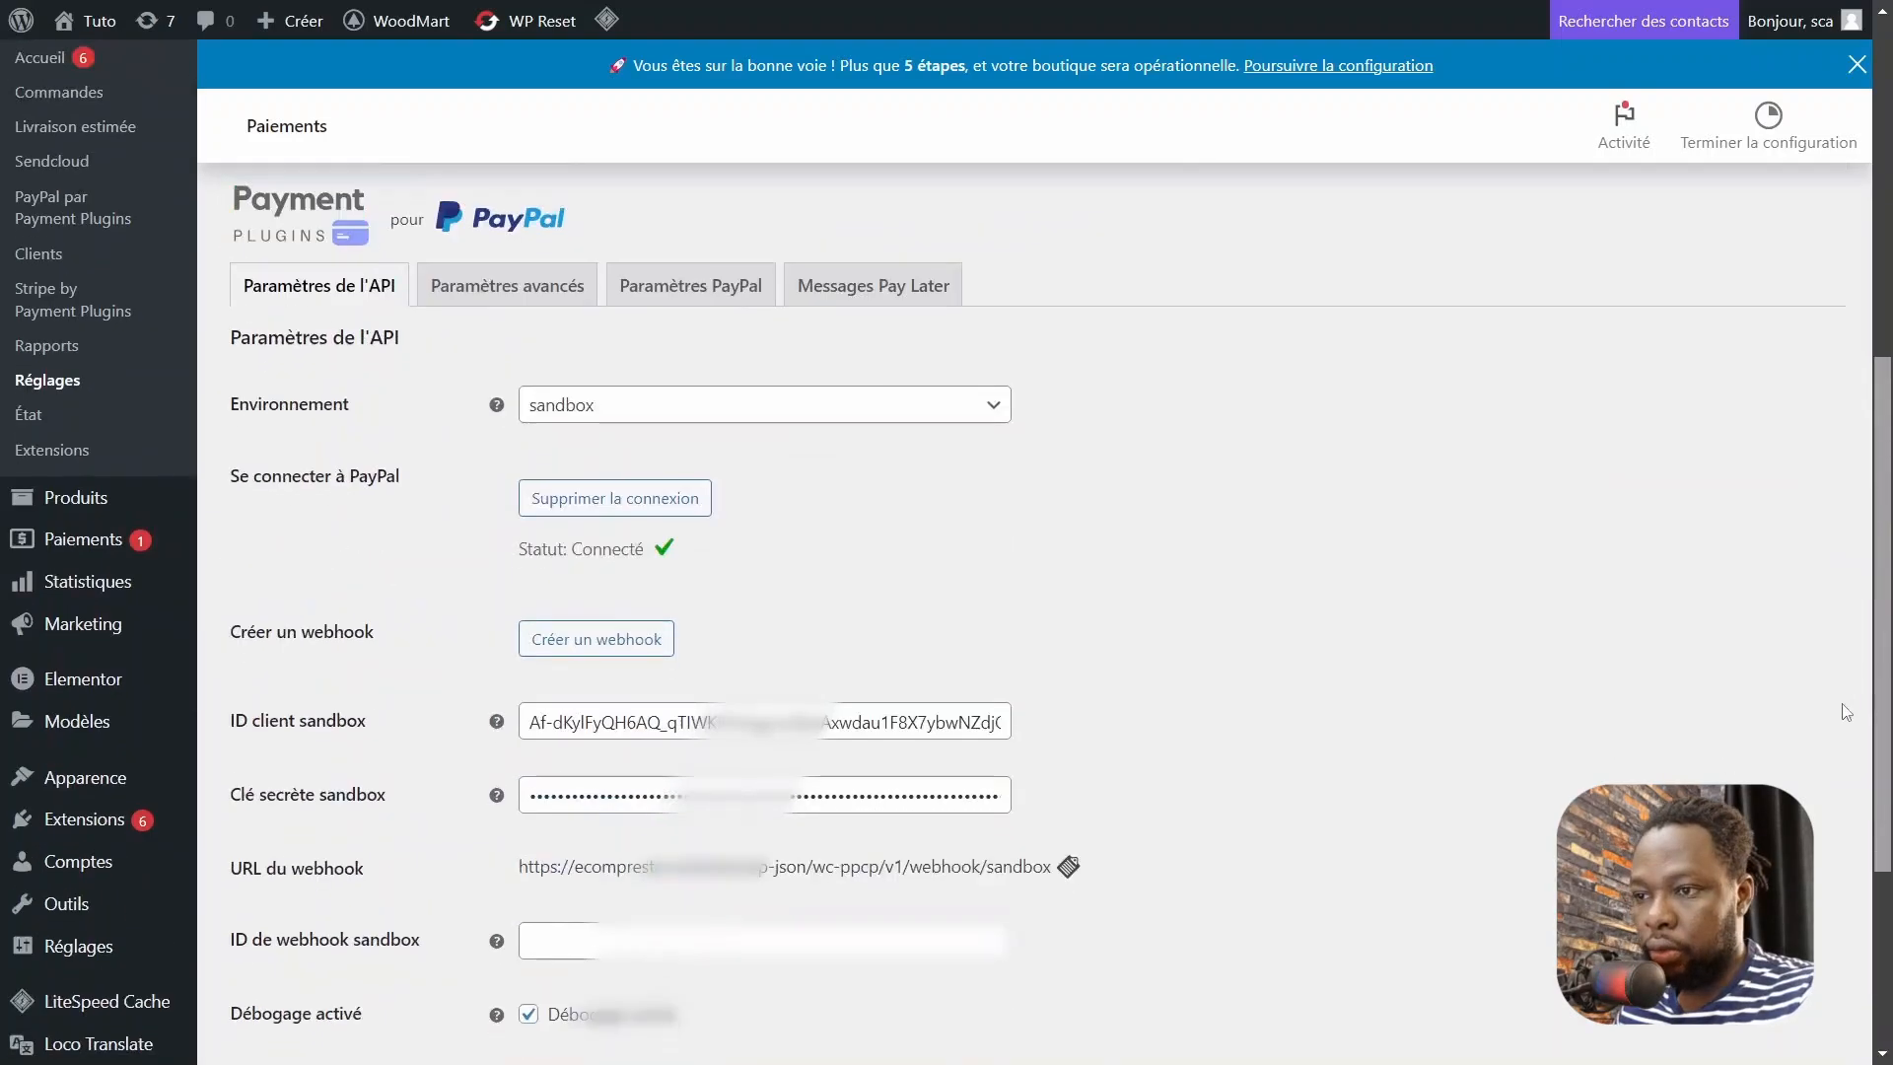
scroll(1067, 543, down, 1)
drag(520, 446, 689, 428)
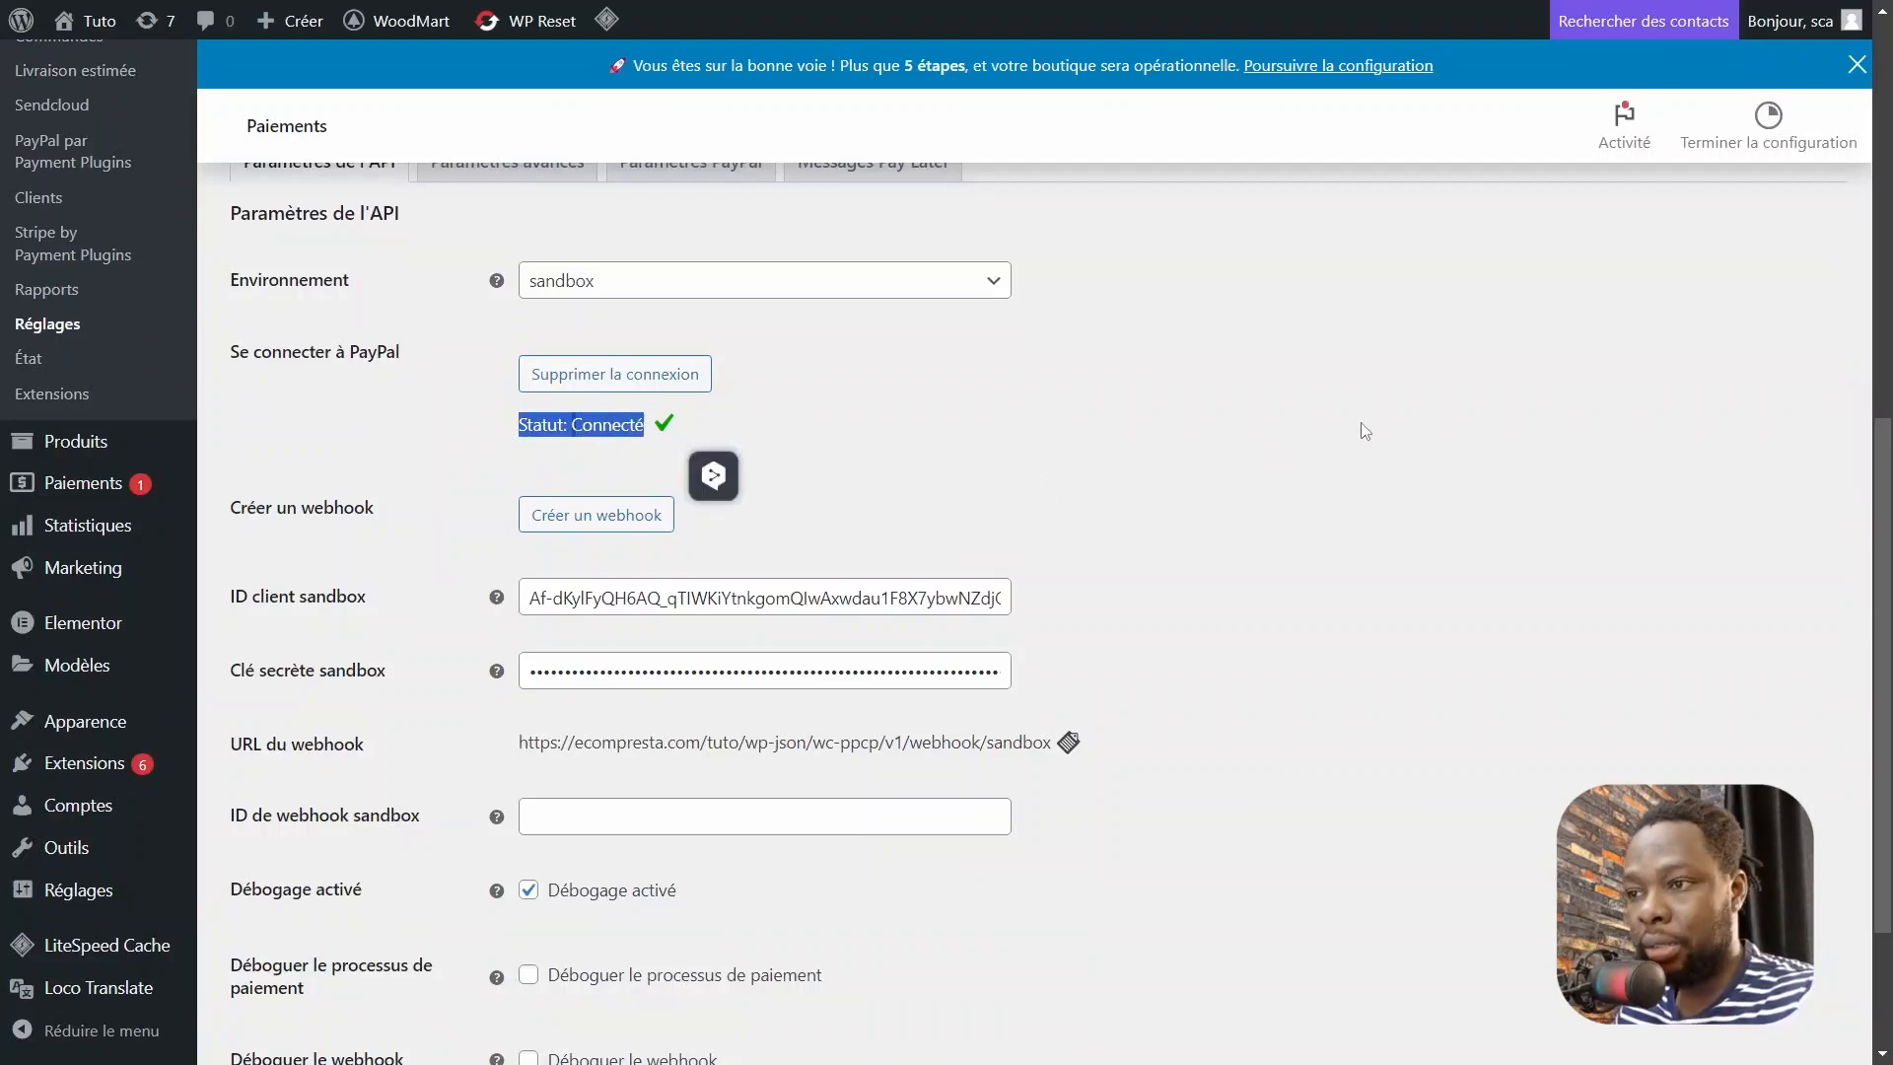
Open the plugin's advanced settings and enable refunds on cancellation (Remboursement en cas d'annulation).
scroll(622, 553, up, 5)
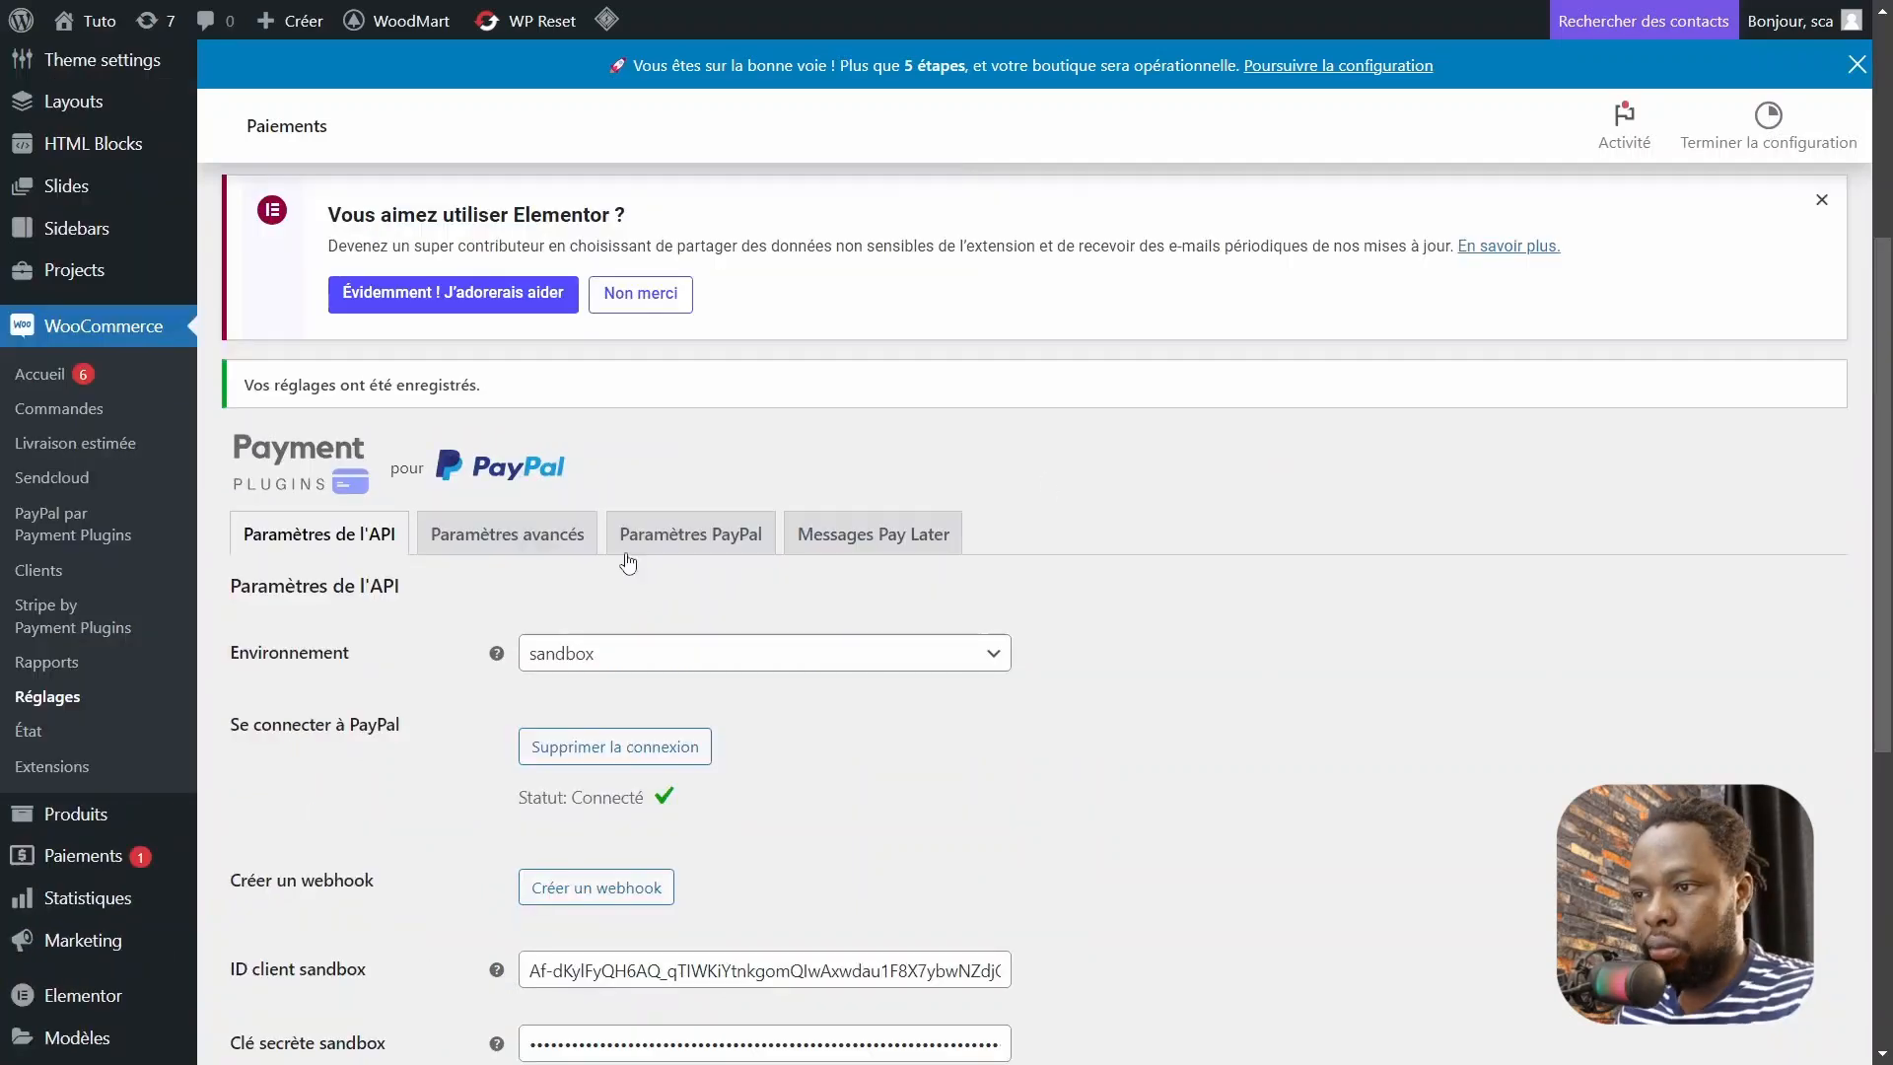
click(506, 537)
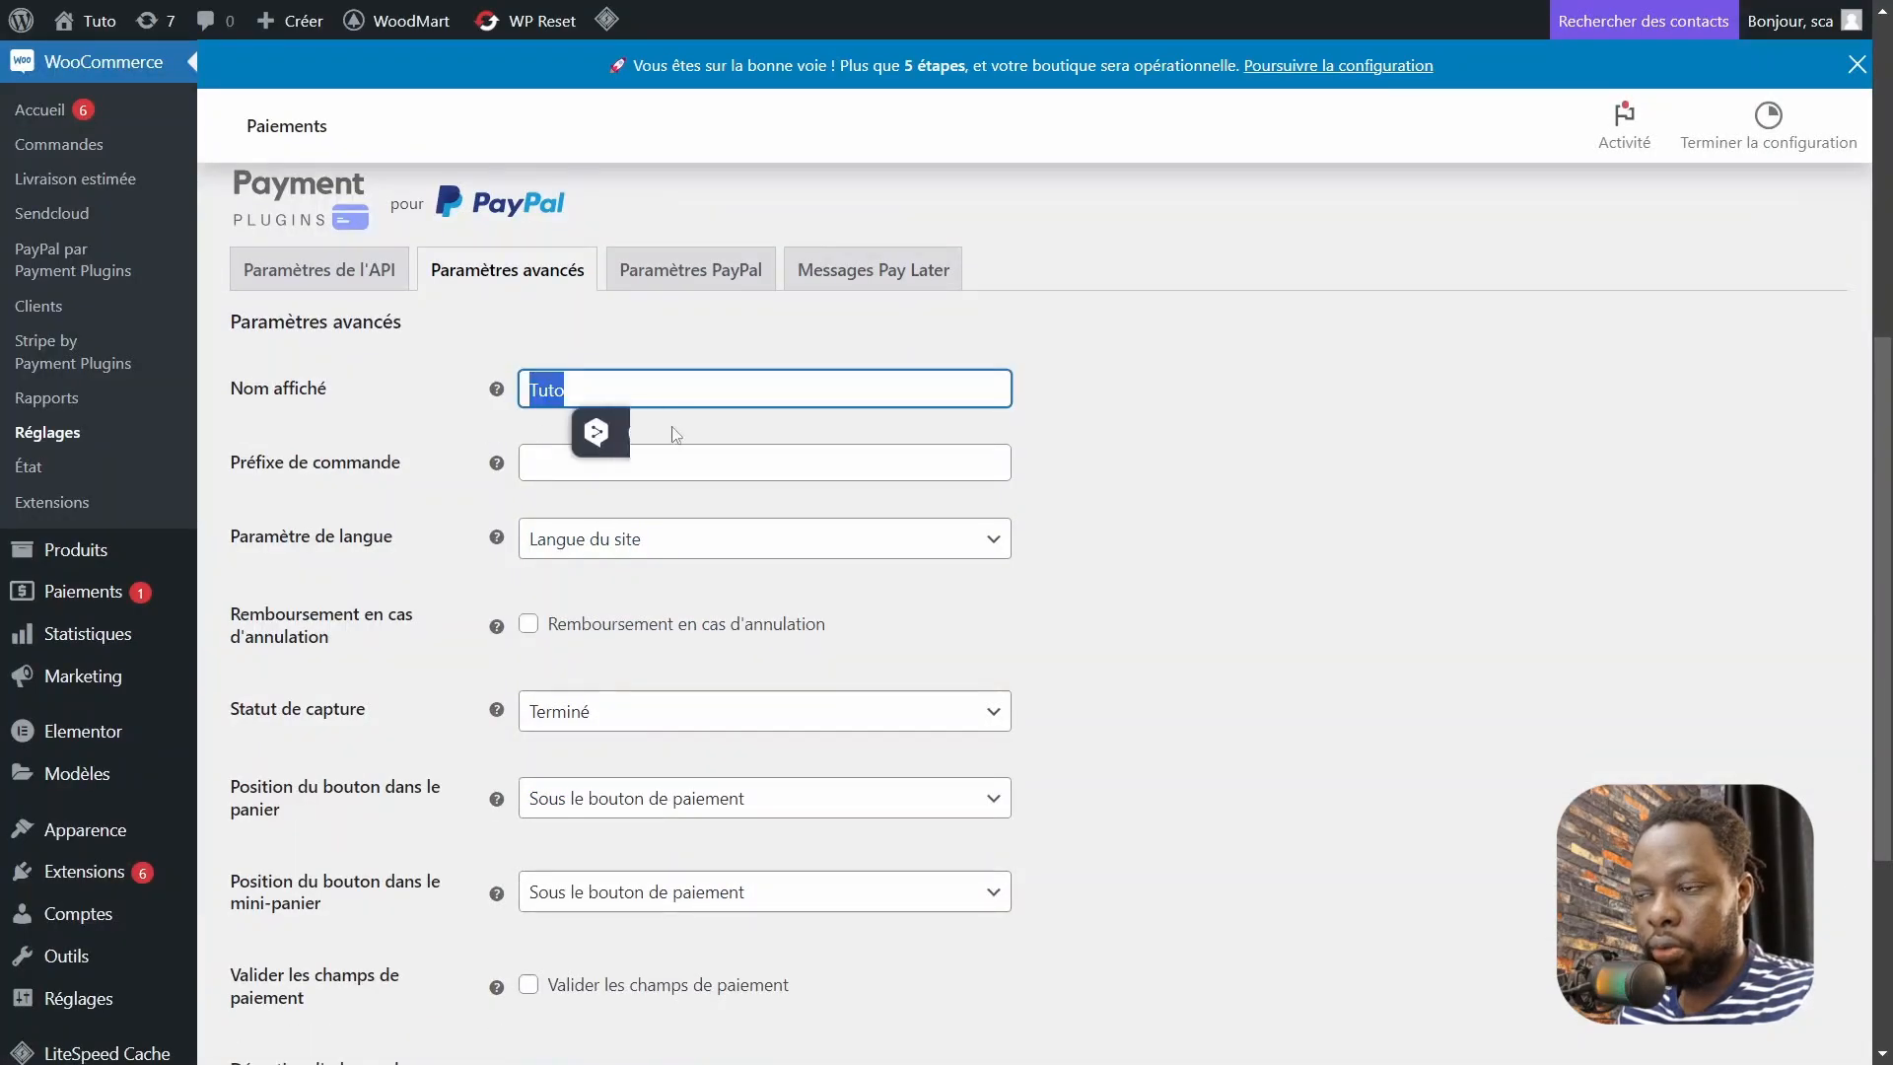
click(868, 462)
scroll(379, 566, down, 1)
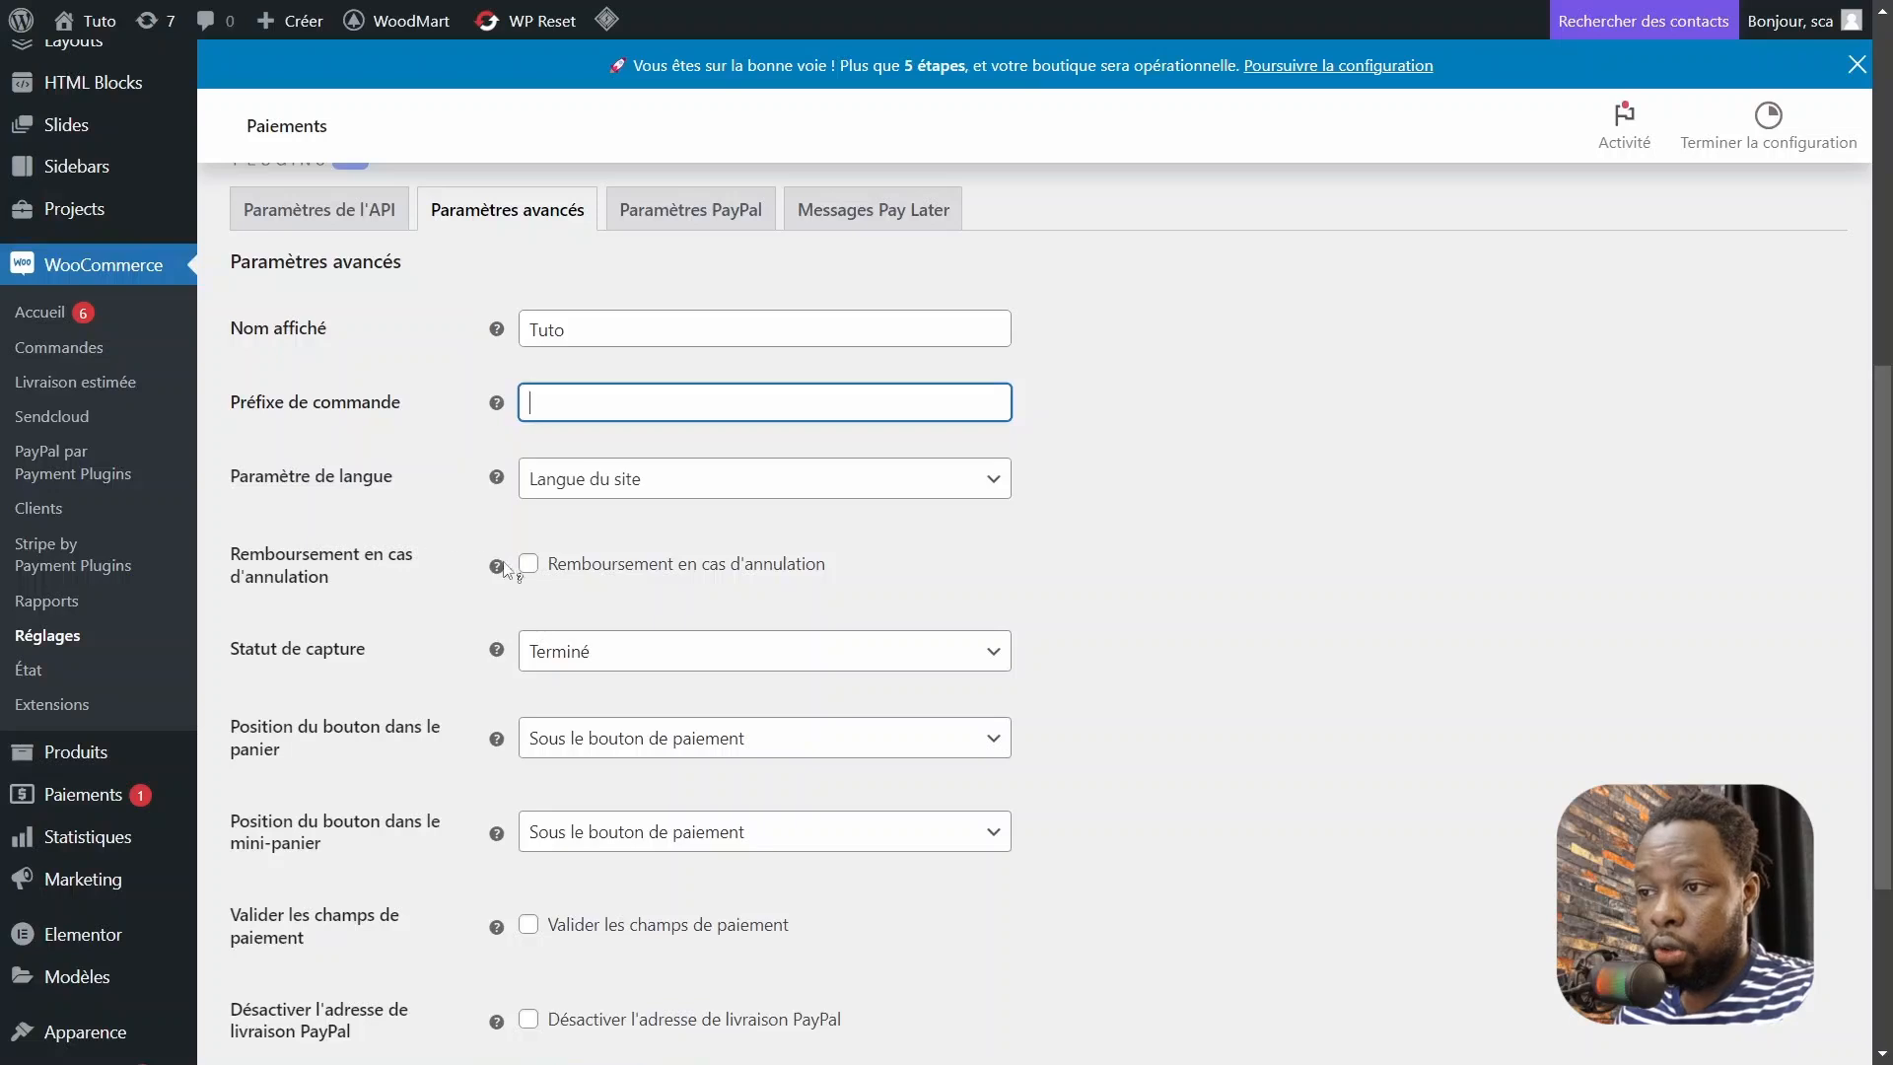
click(531, 567)
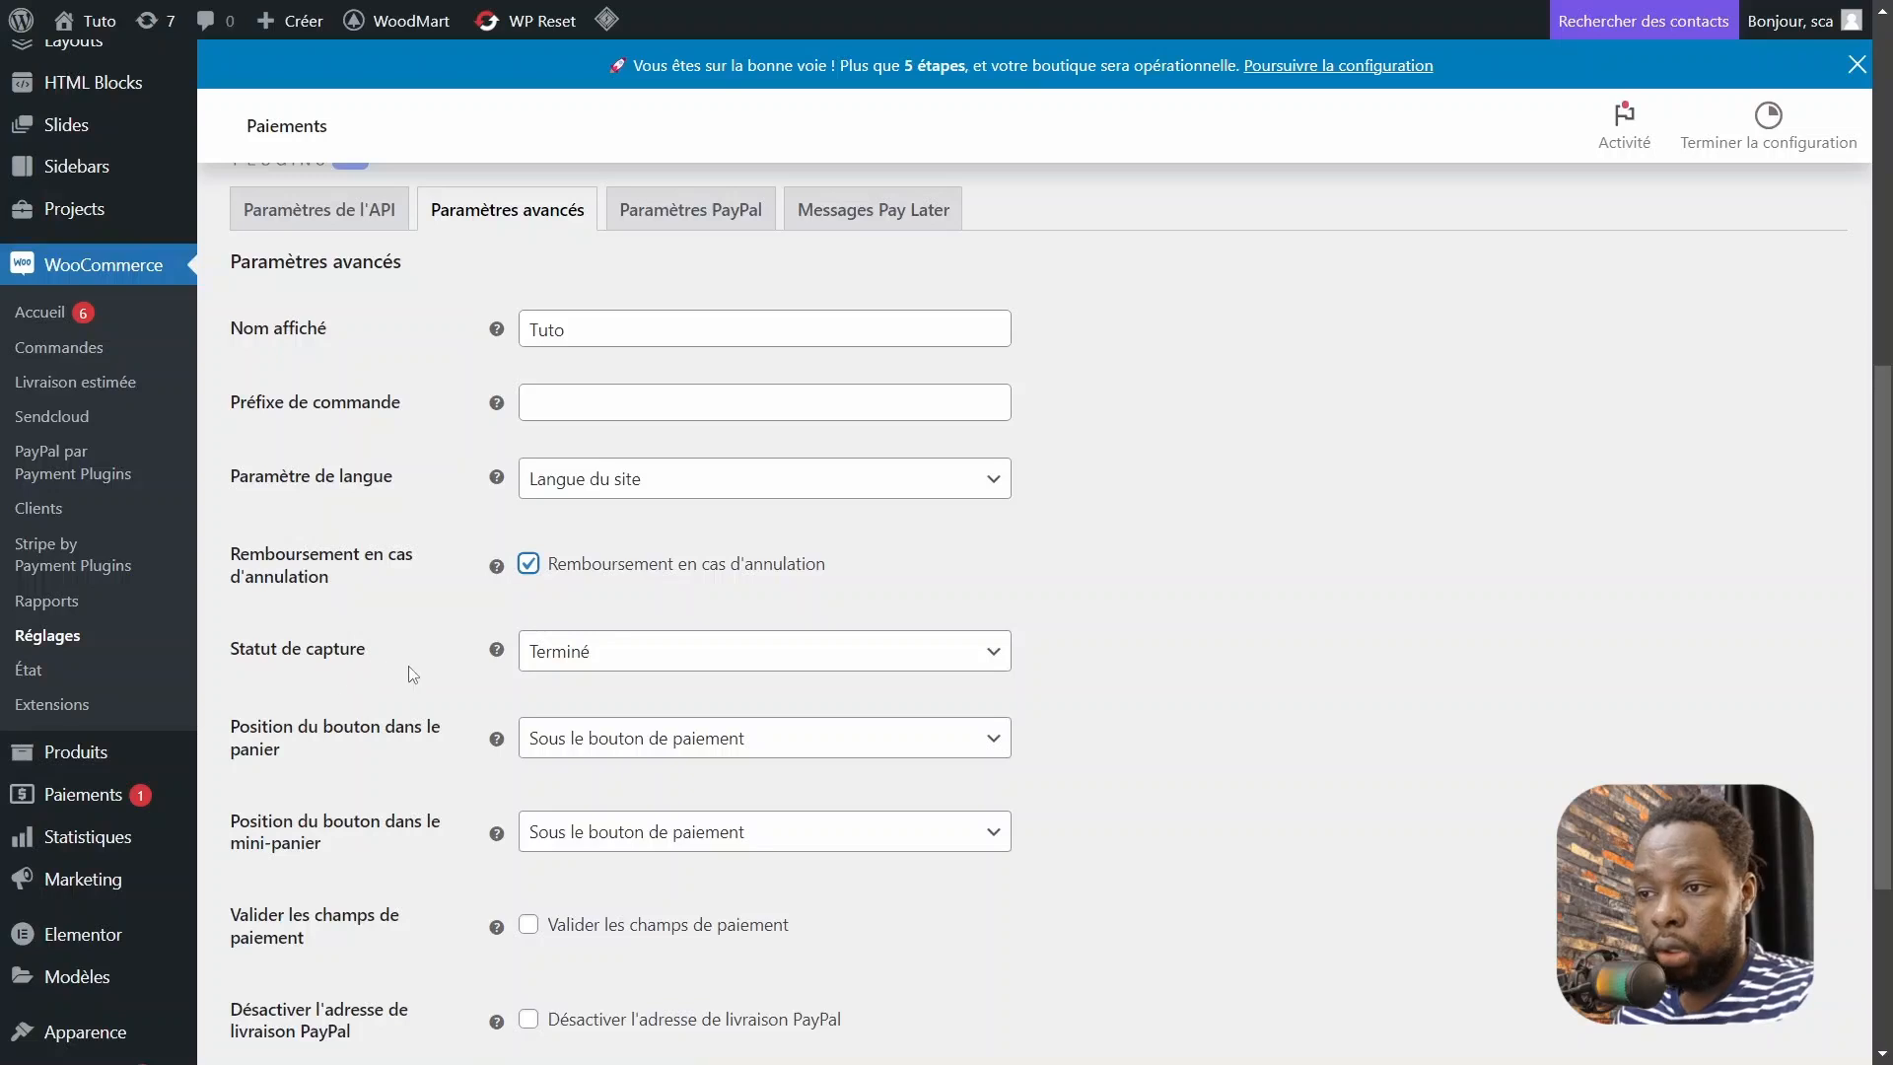
Keep both the cart and mini-cart button positions at "Sous le bouton de paiement" and save the advanced settings.
scroll(1064, 617, down, 3)
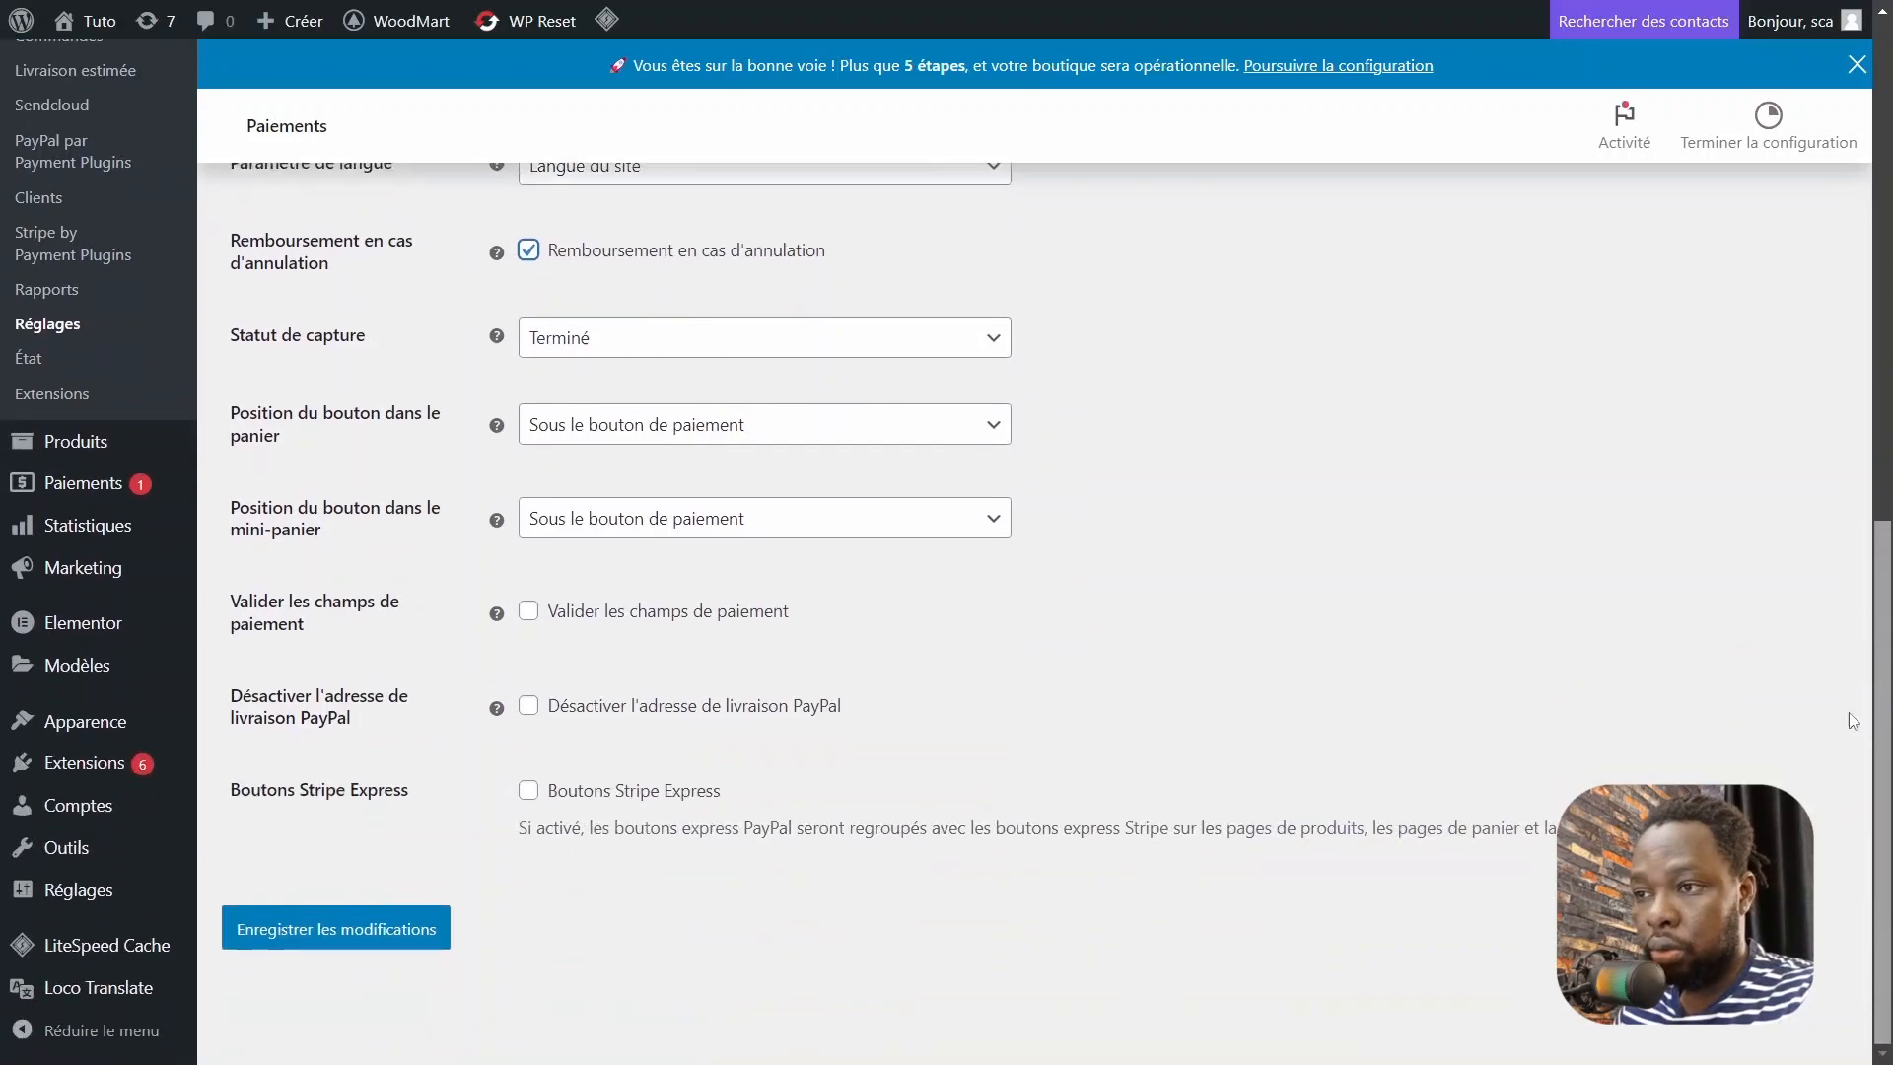
click(641, 434)
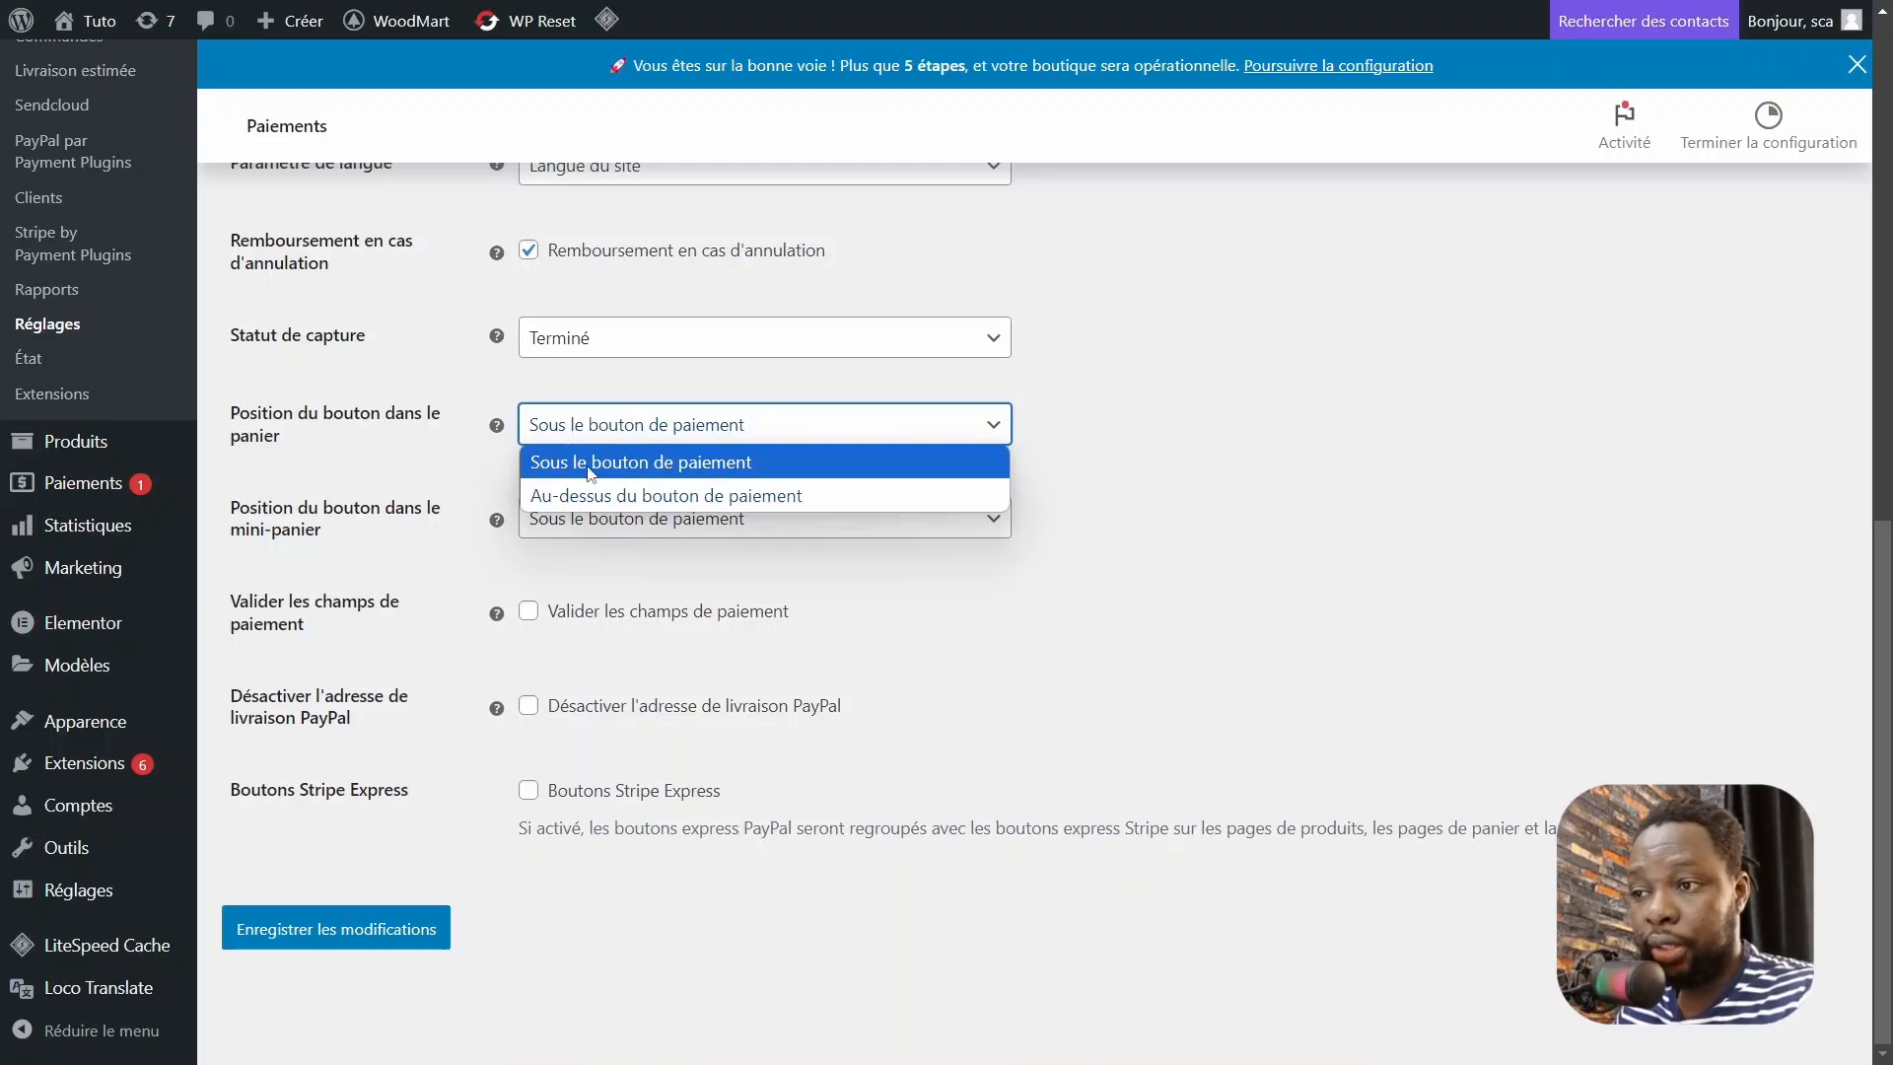
click(590, 472)
click(595, 533)
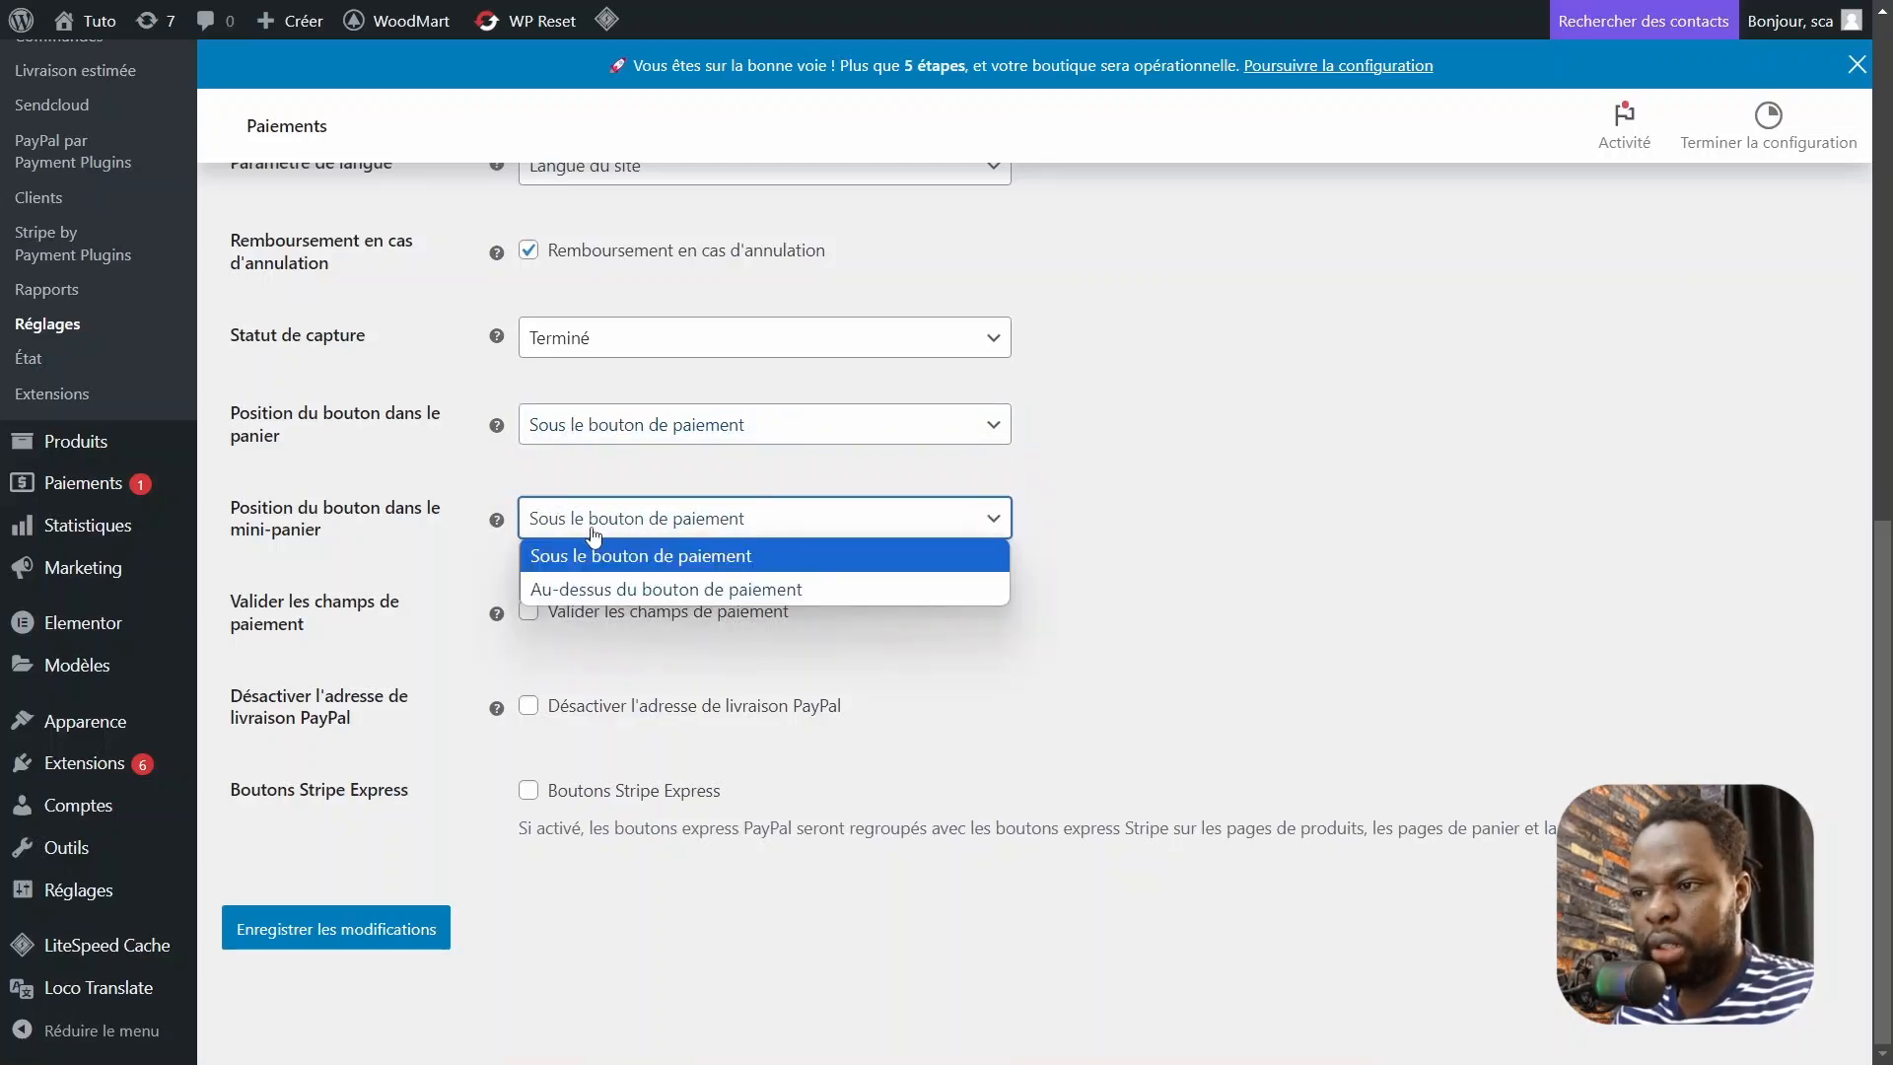
click(594, 533)
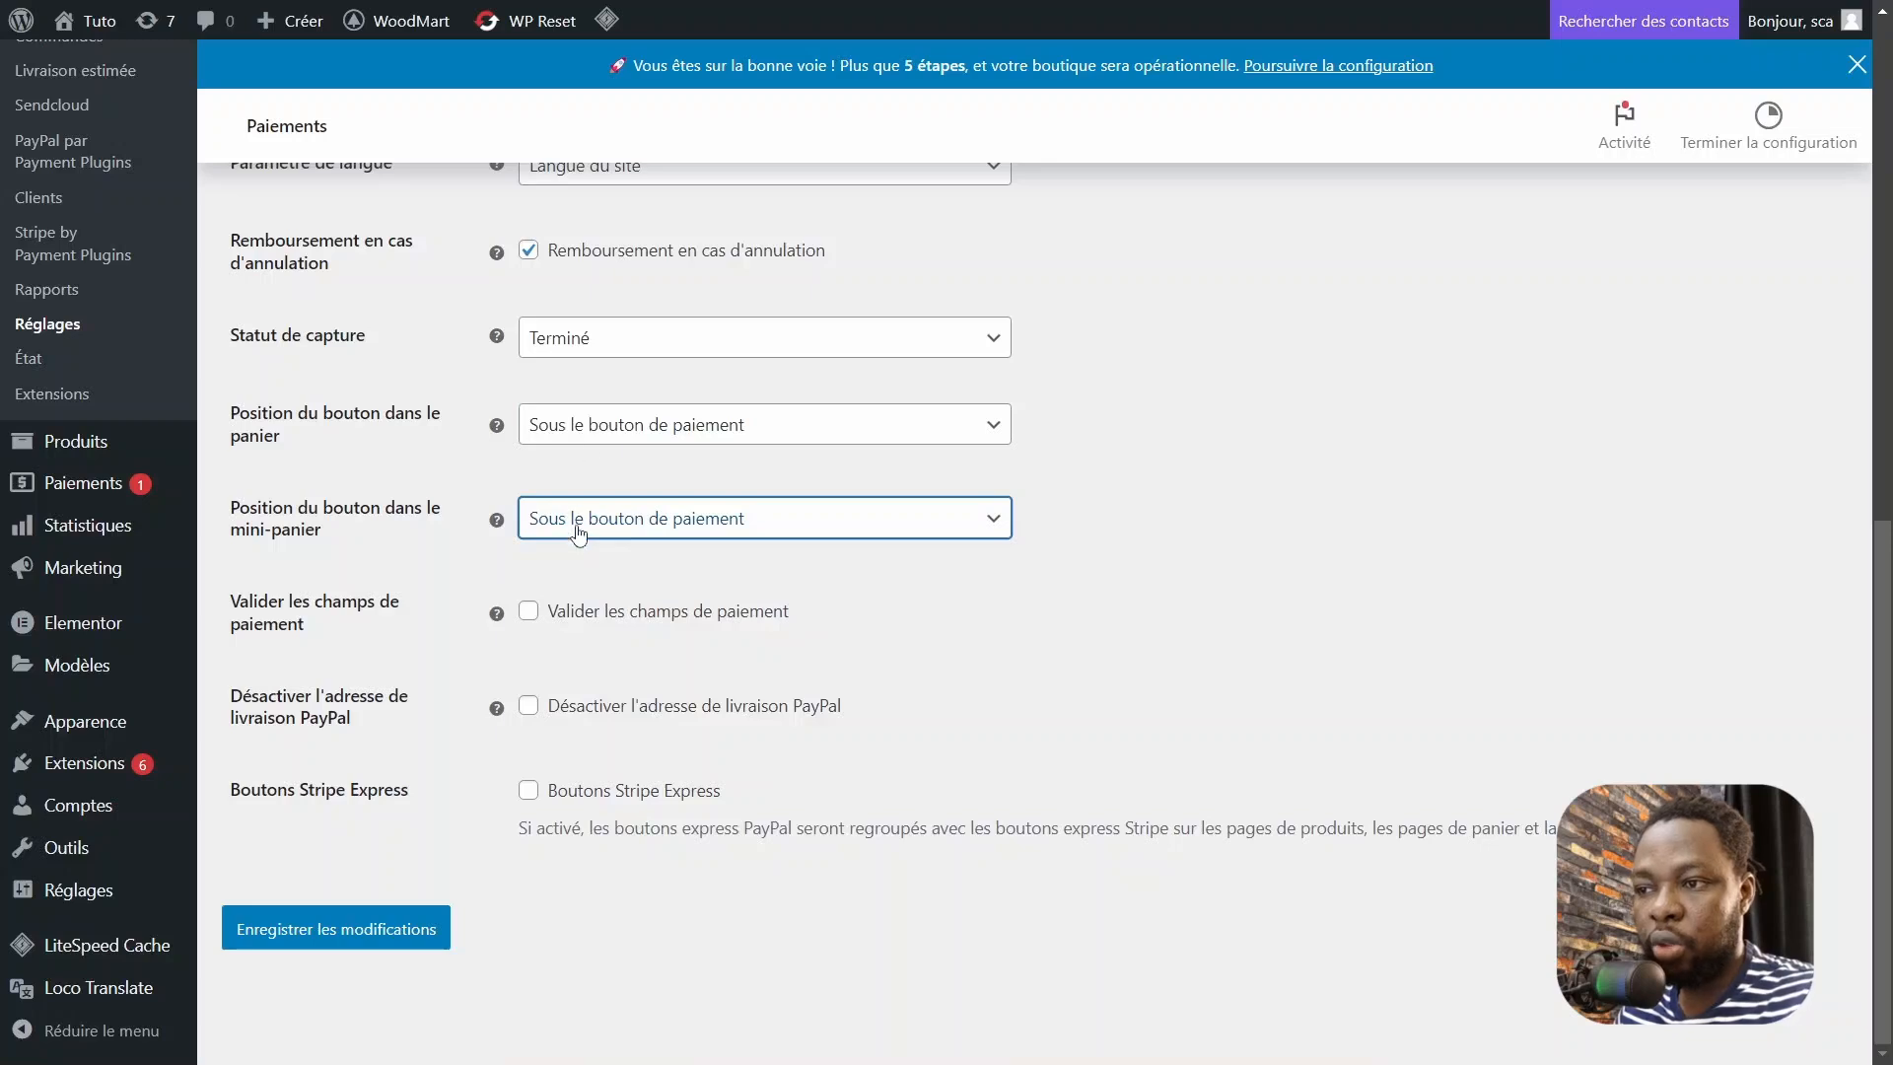
click(580, 529)
click(579, 555)
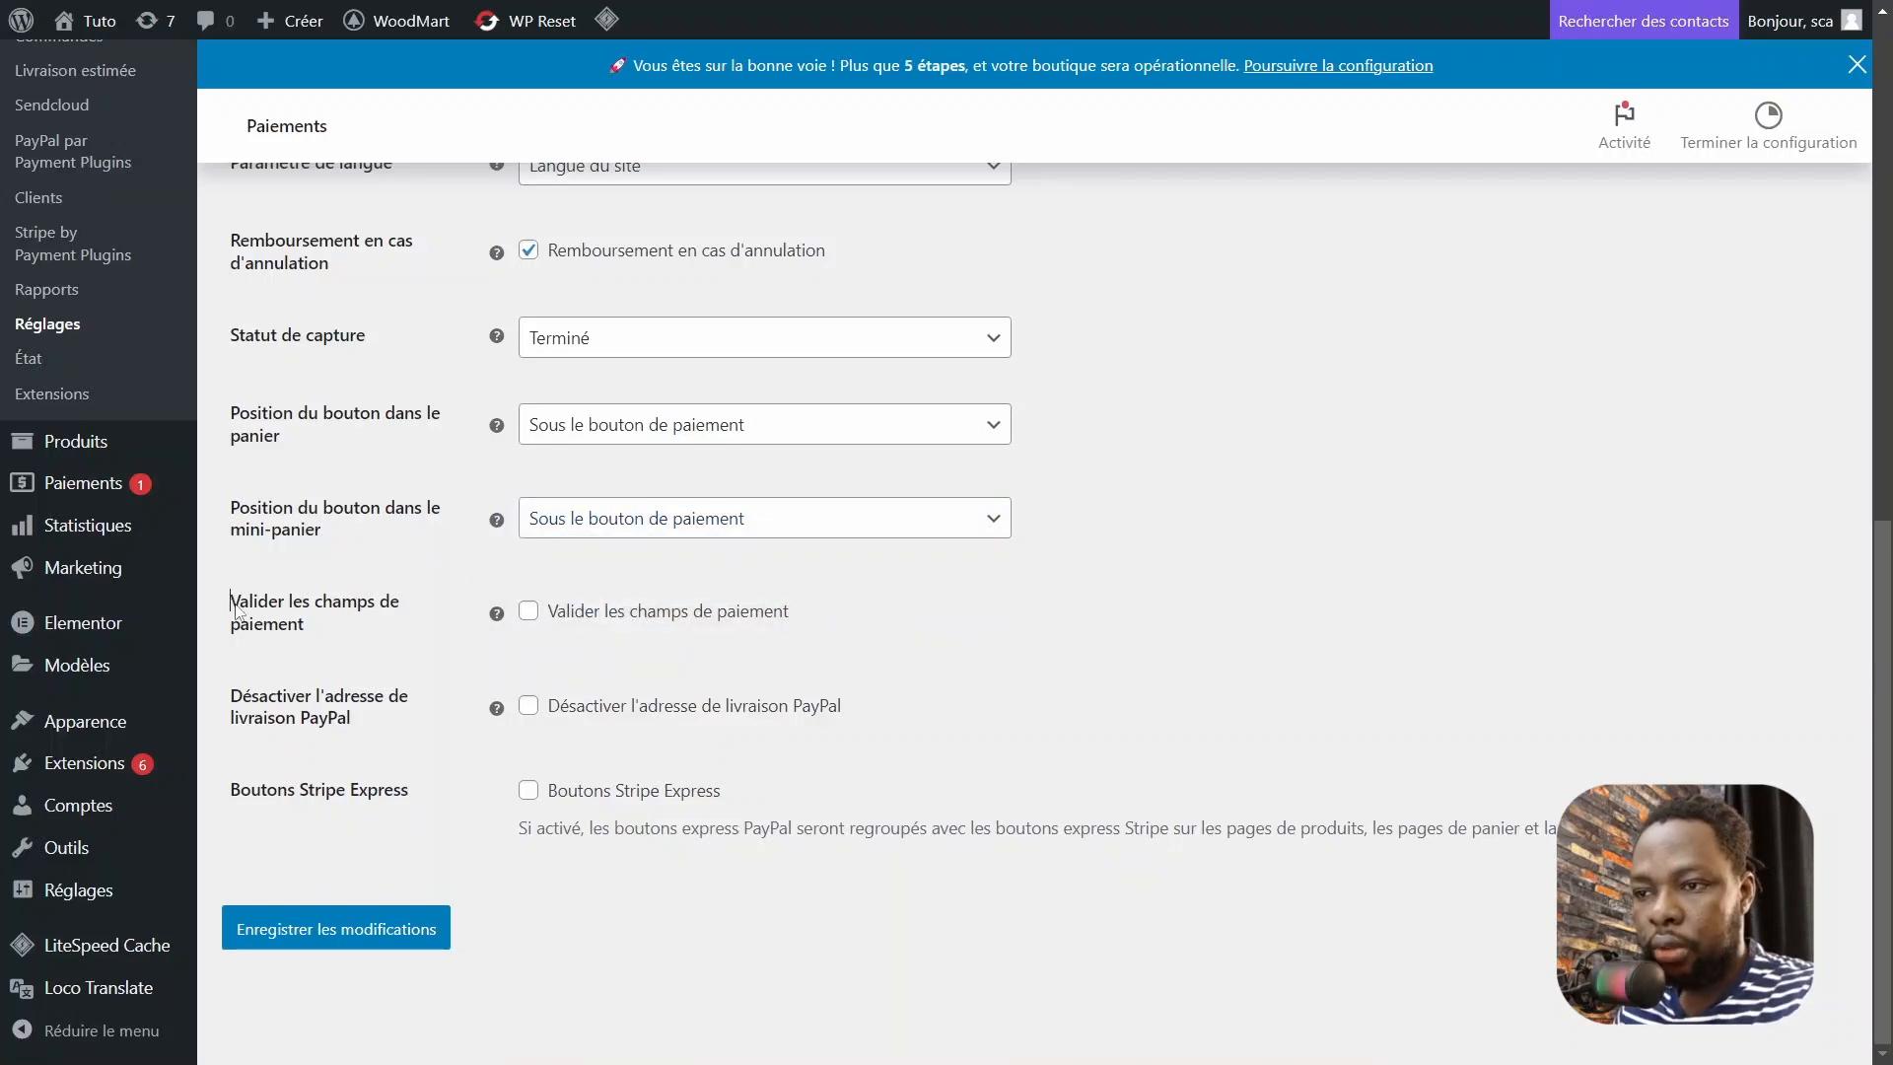
drag(234, 607, 390, 641)
click(384, 646)
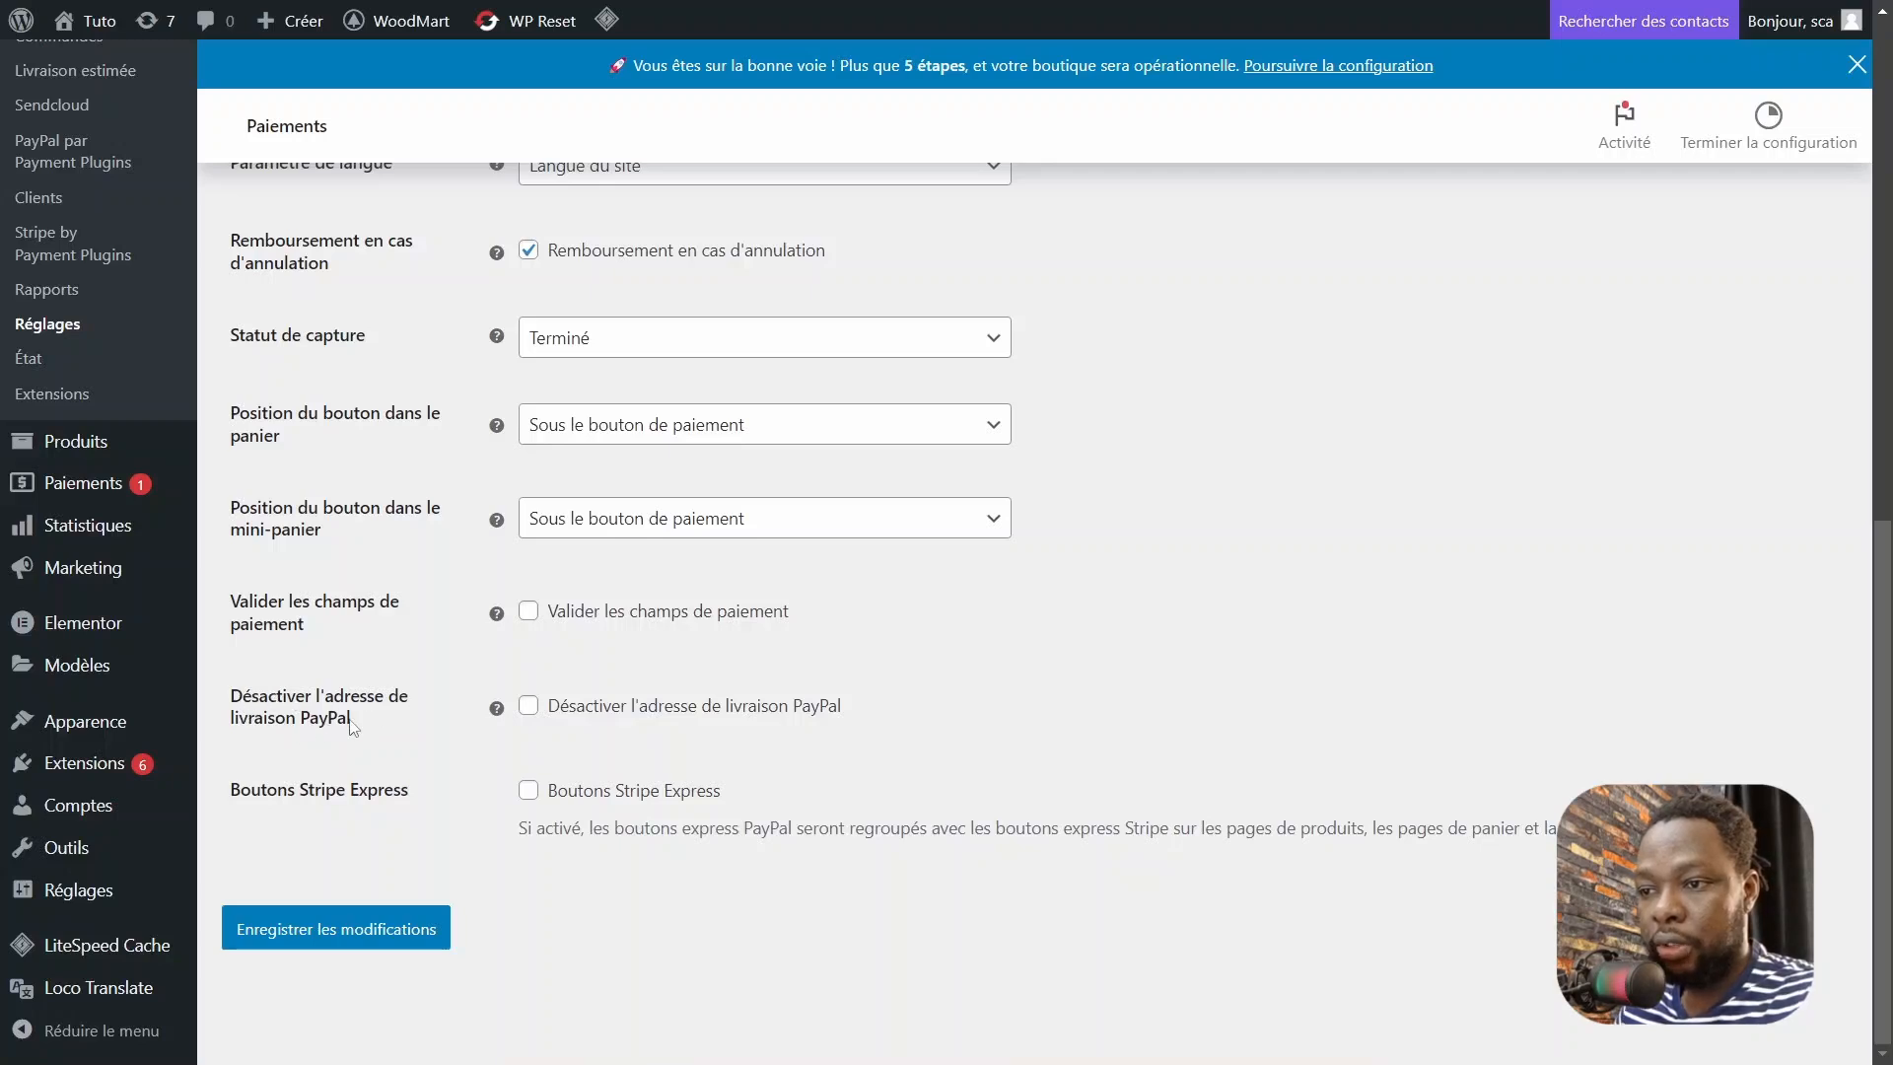
click(347, 924)
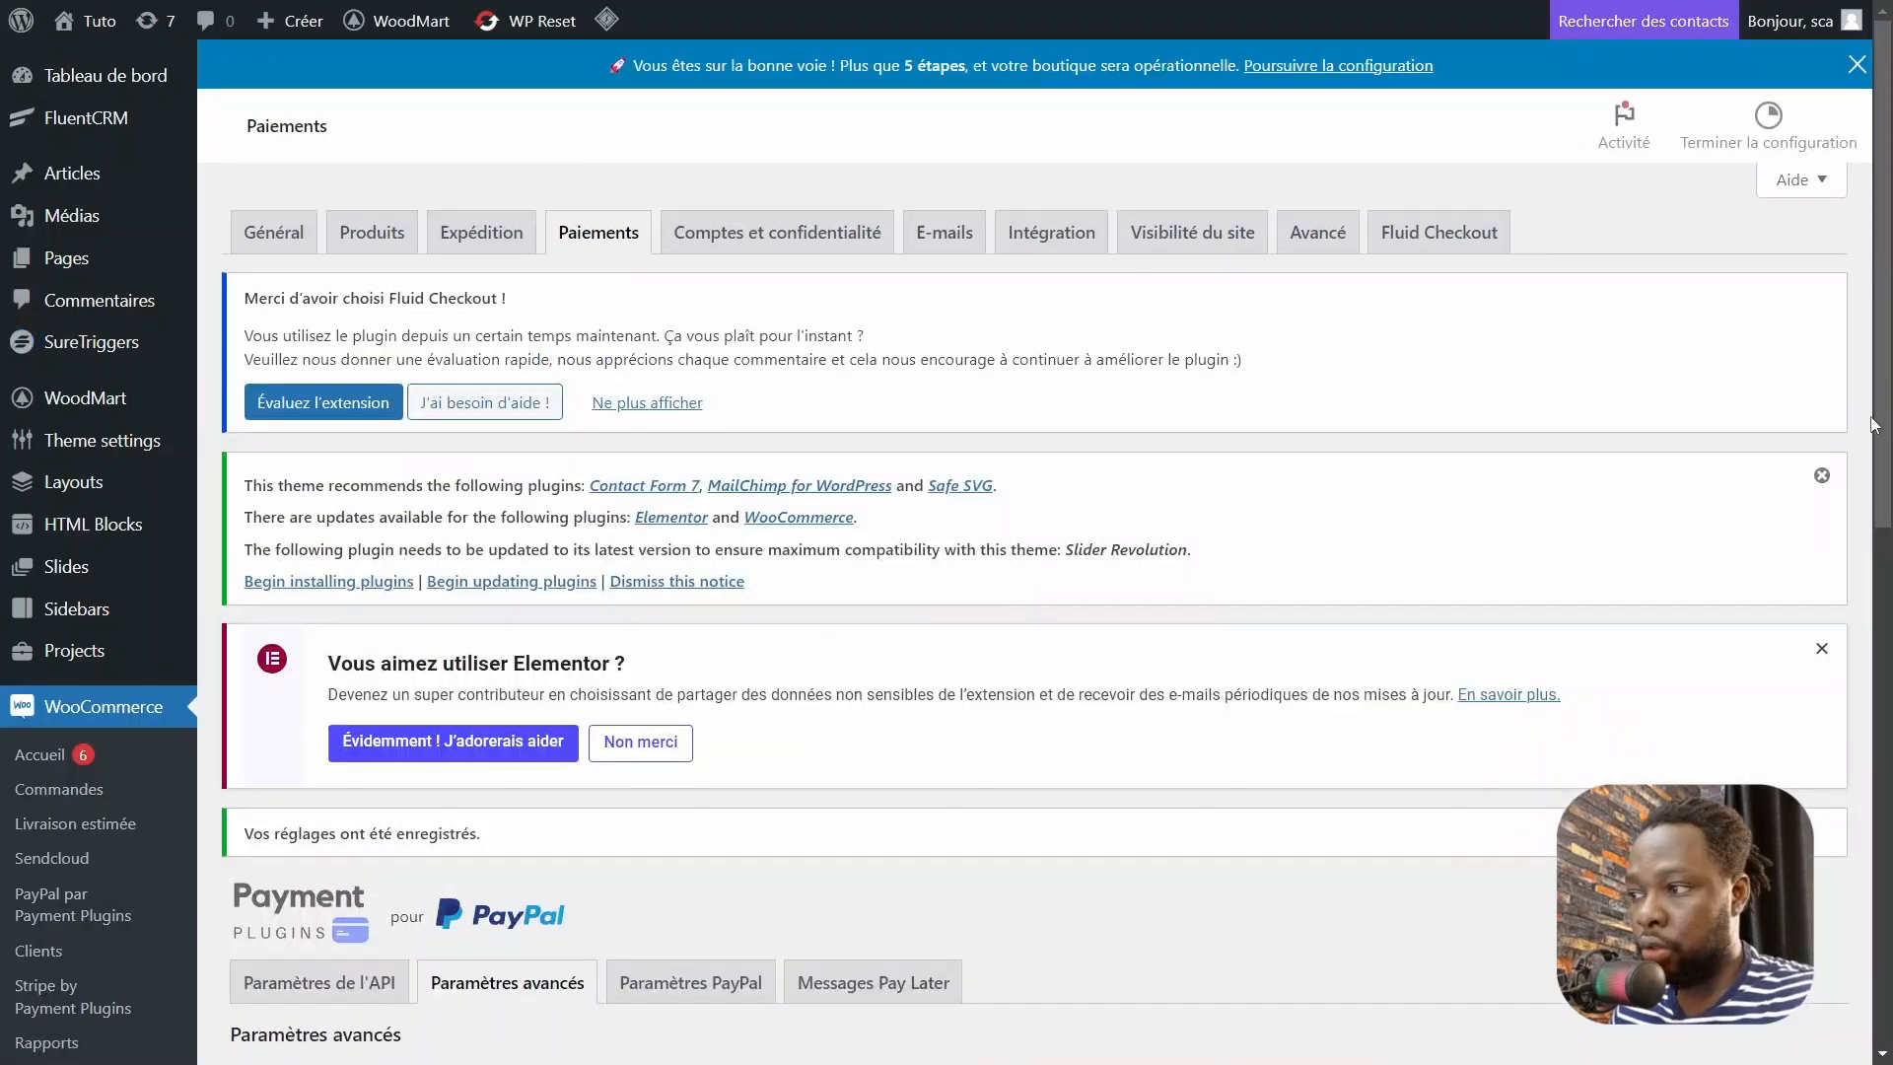
Open the plugin's PayPal settings and enable the PayPal gateway.
scroll(641, 473, down, 5)
click(651, 430)
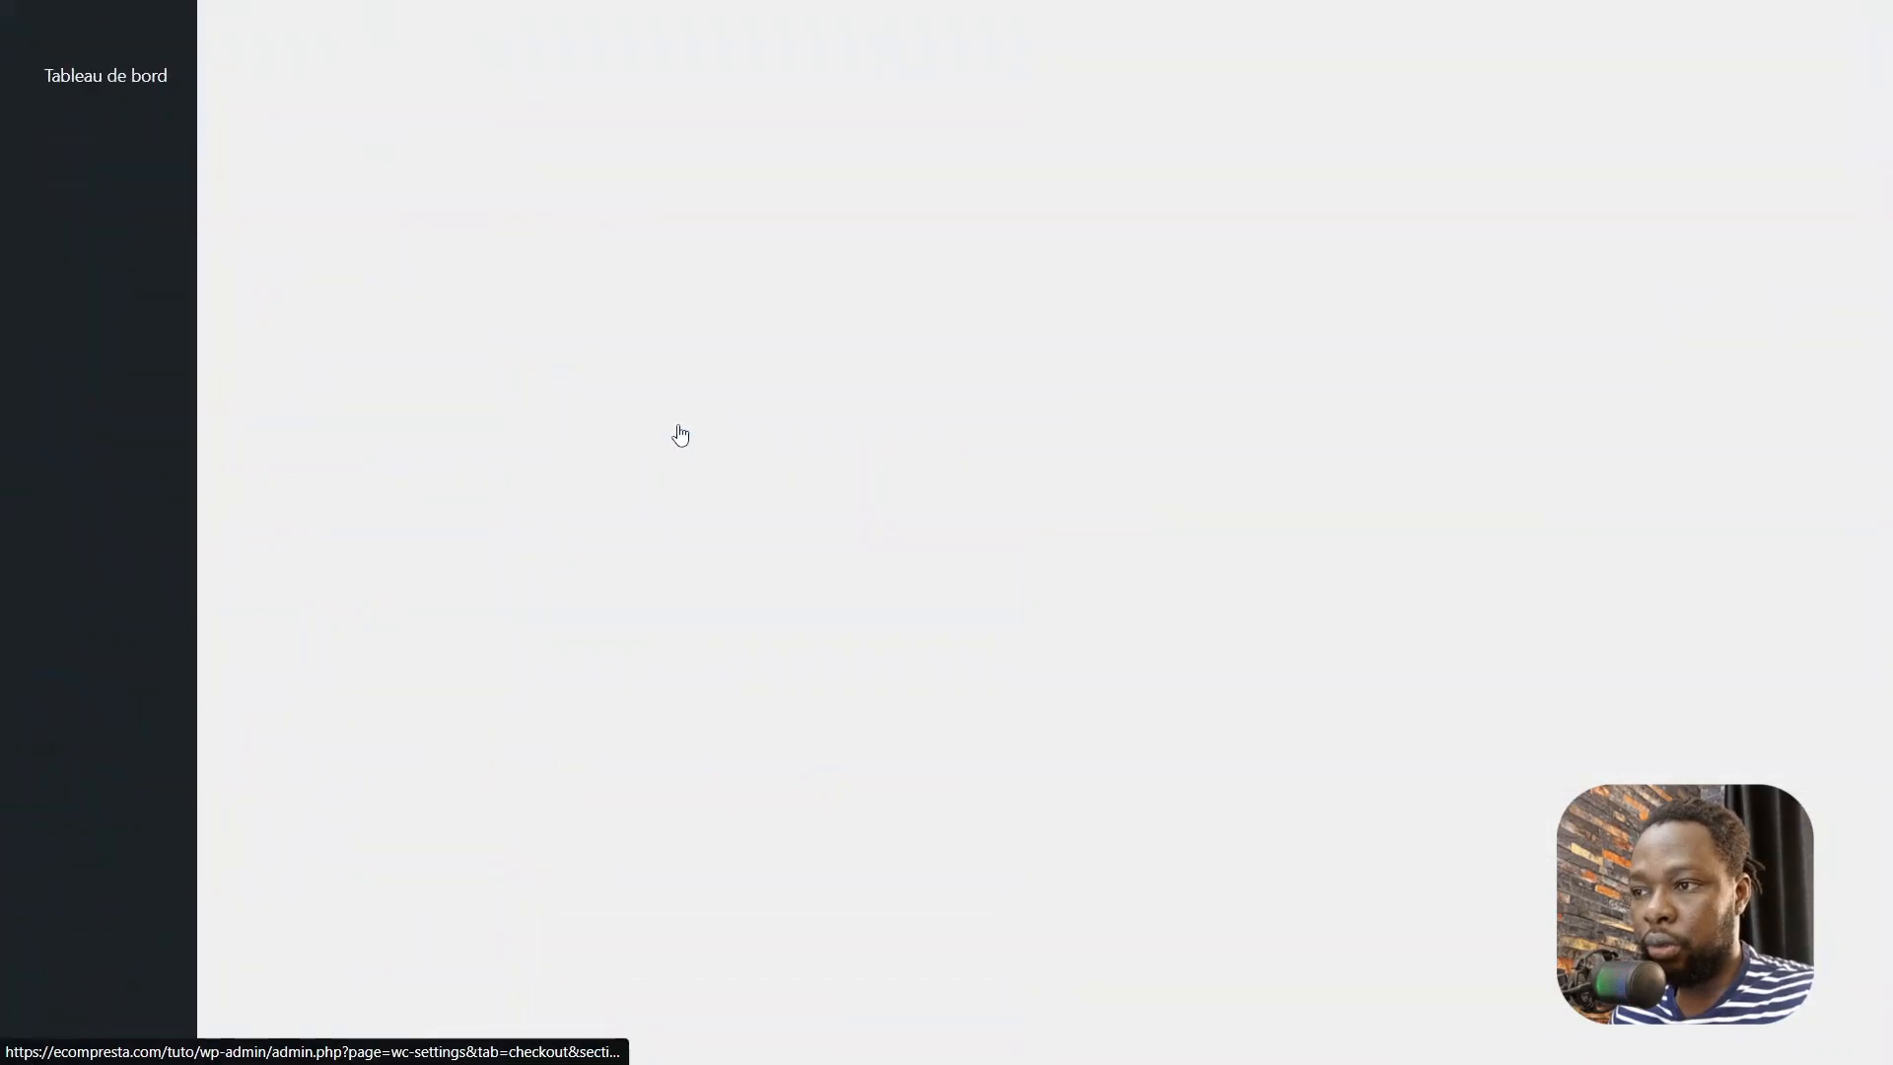
scroll(318, 433, down, 5)
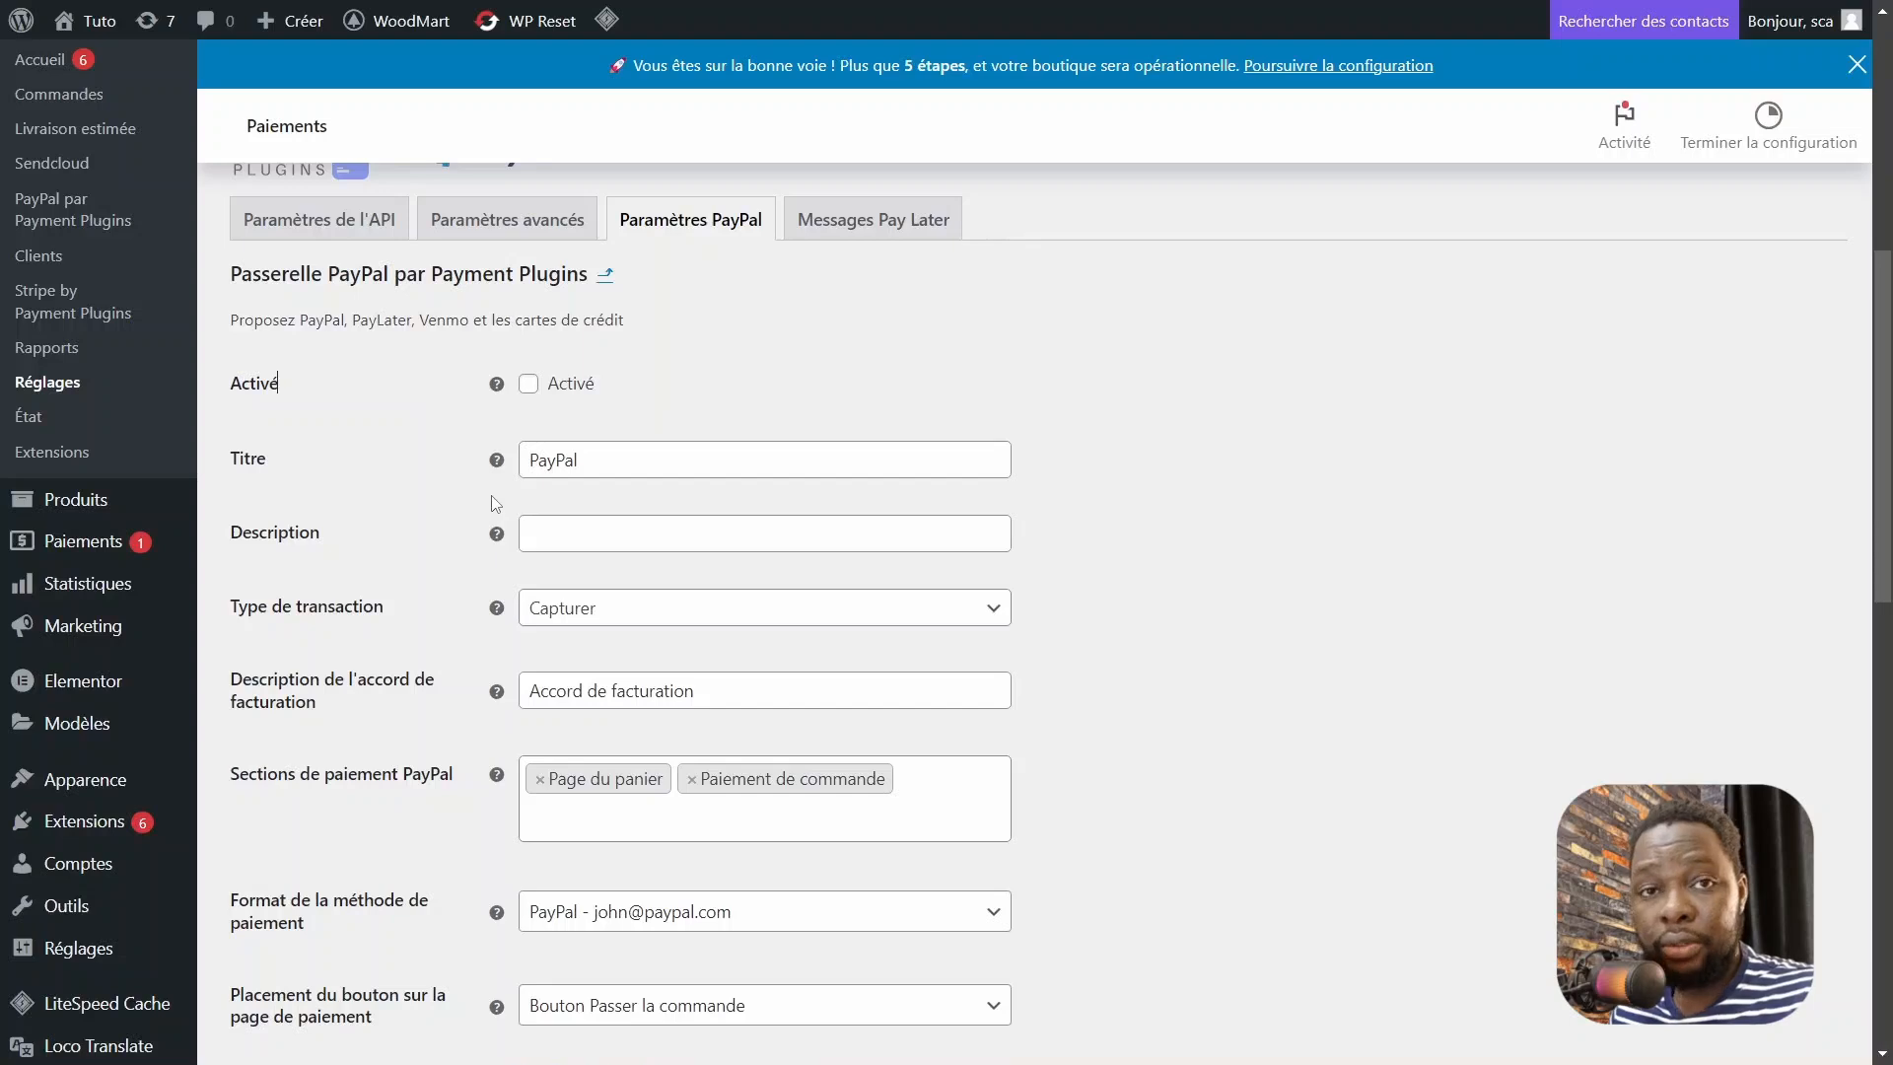
click(529, 384)
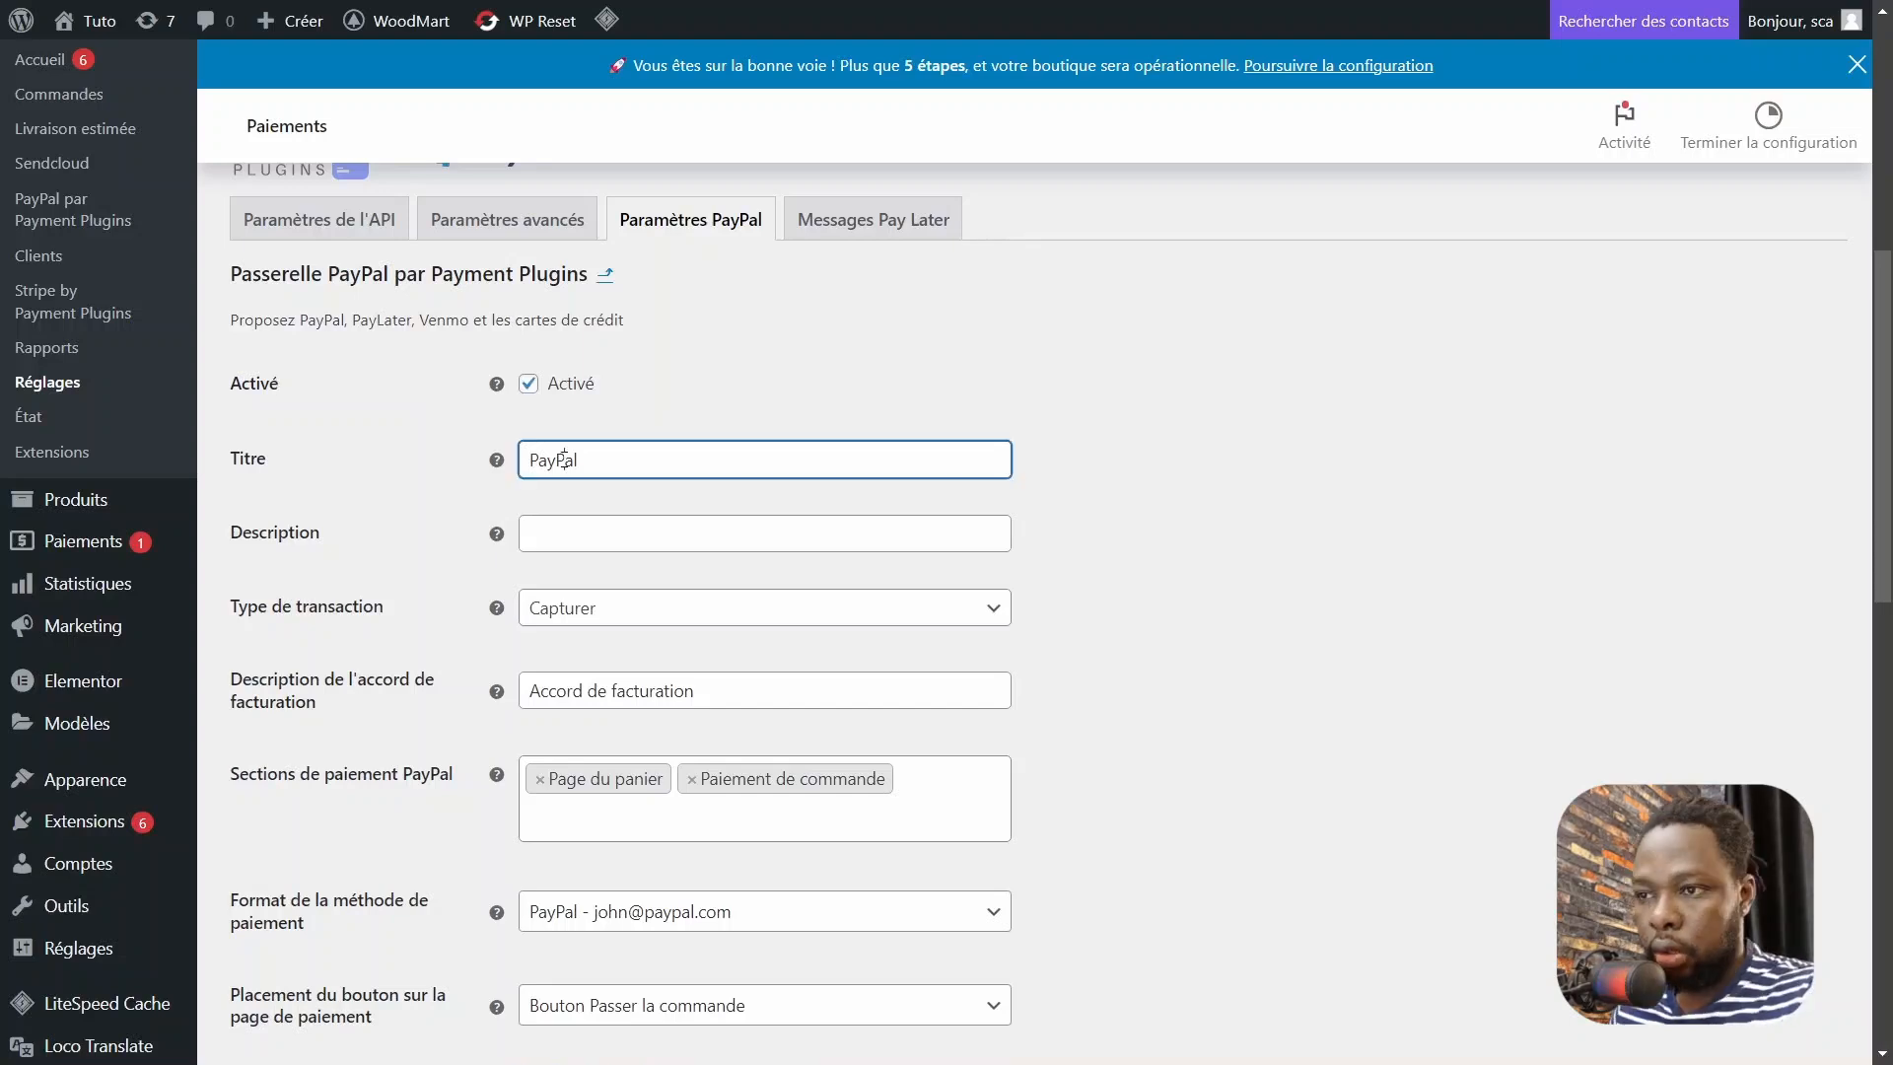
Set the PayPal gateway's title to "PayPal - Payer avec ou sans un compte paypal" and save the changes.
double_click(562, 461)
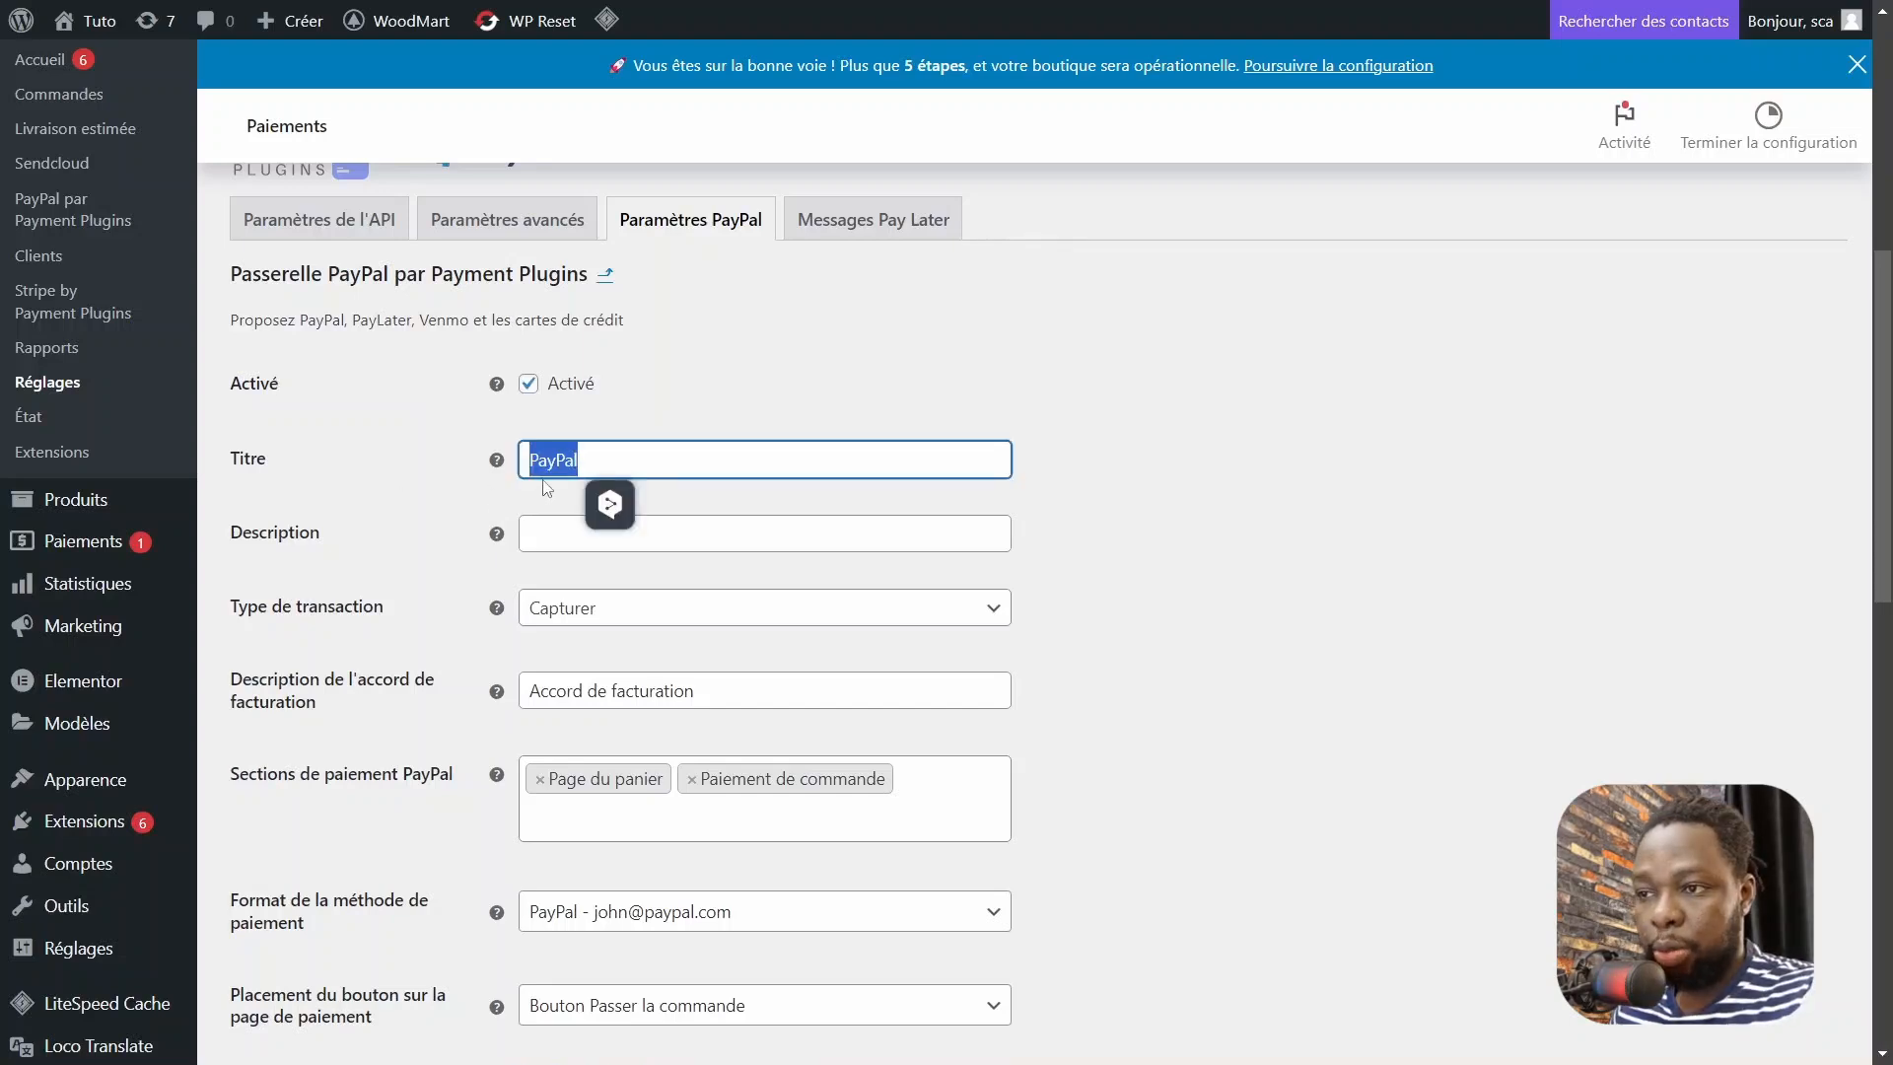
click(528, 460)
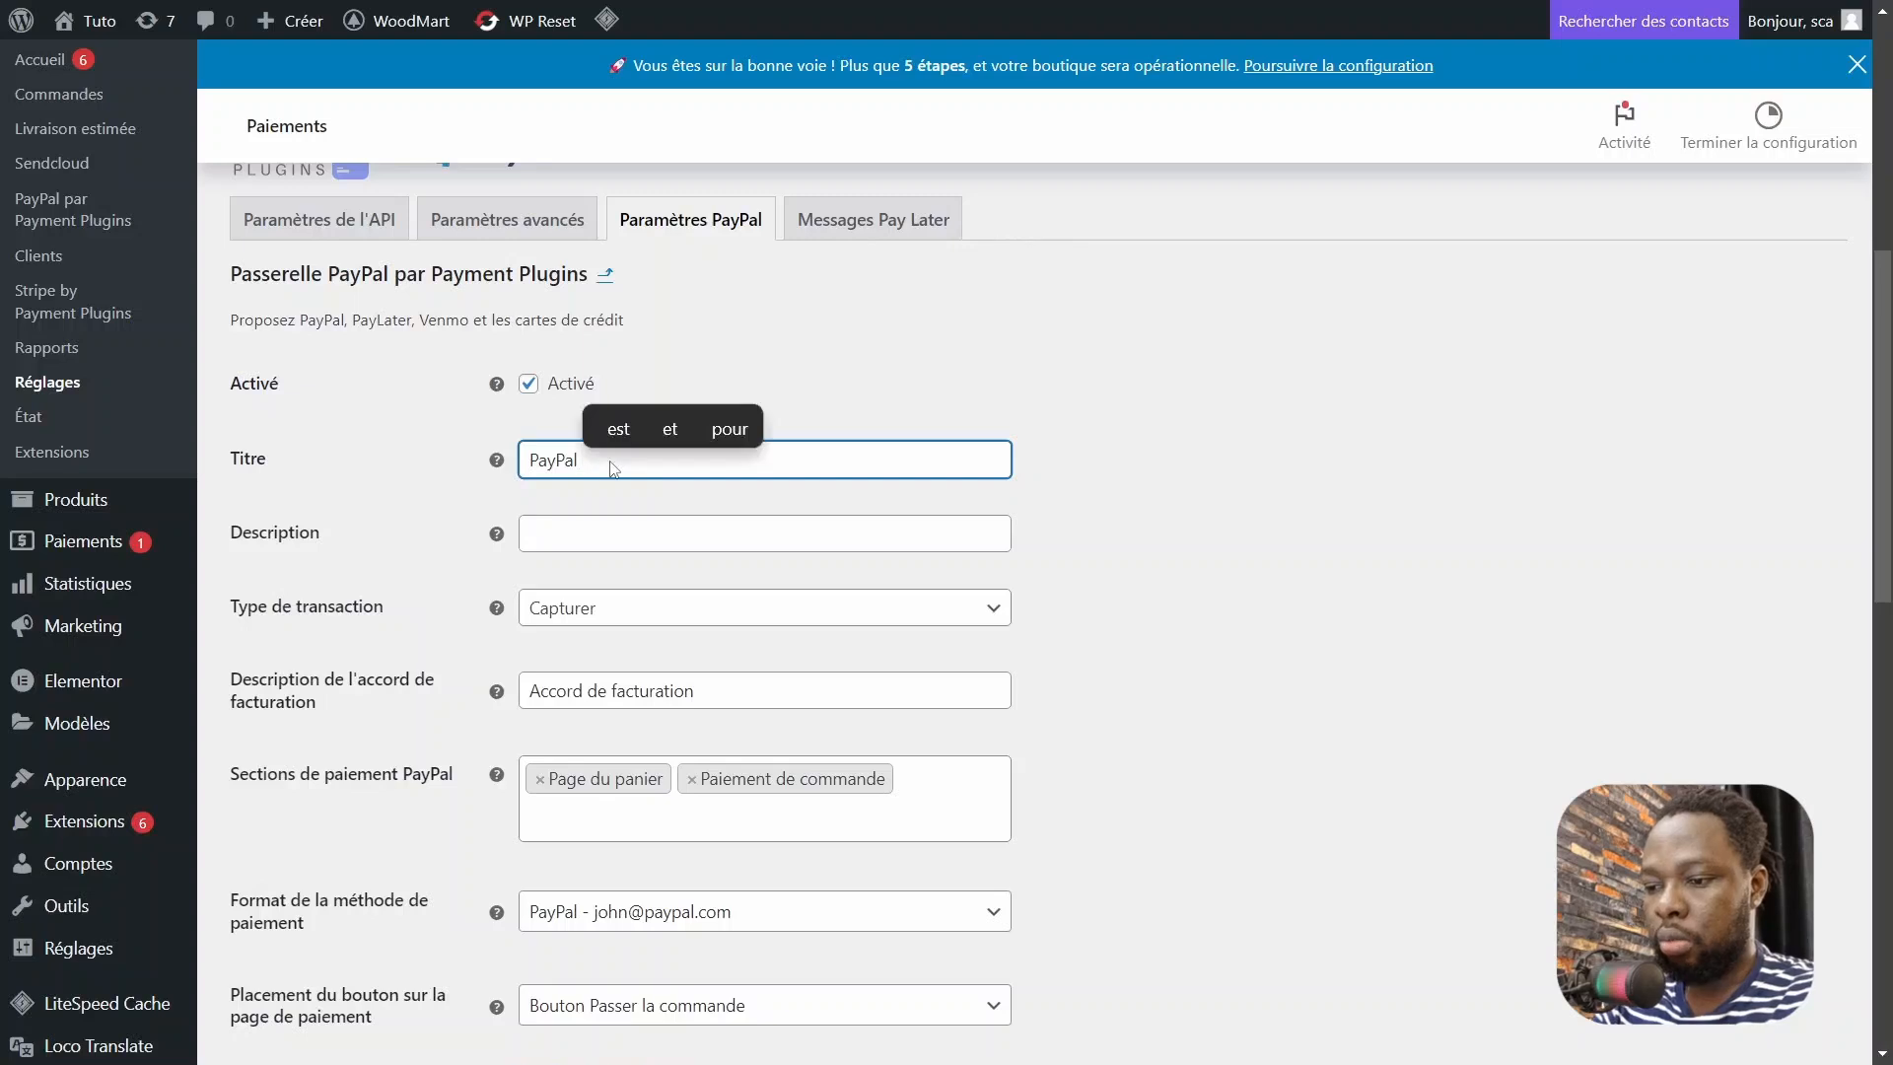
text(- Payer)
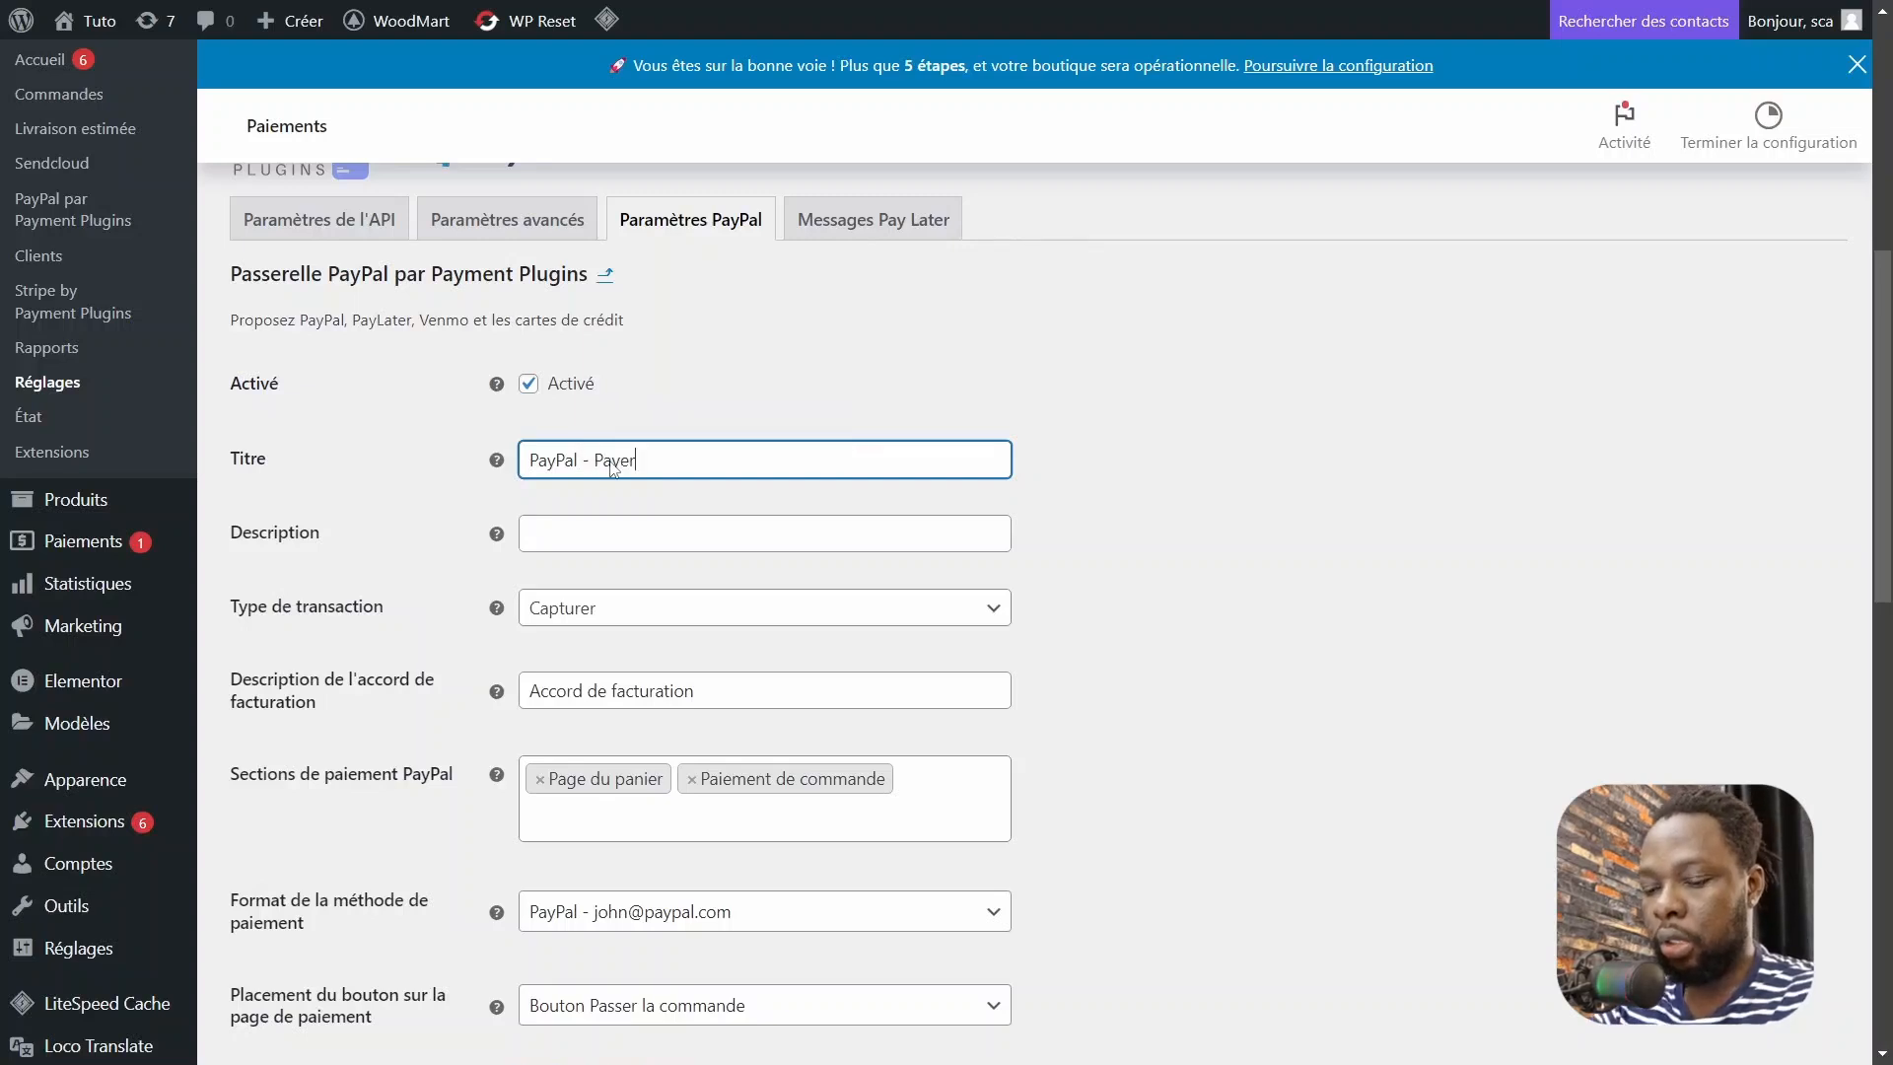
text( avec ou sans un compte paypal)
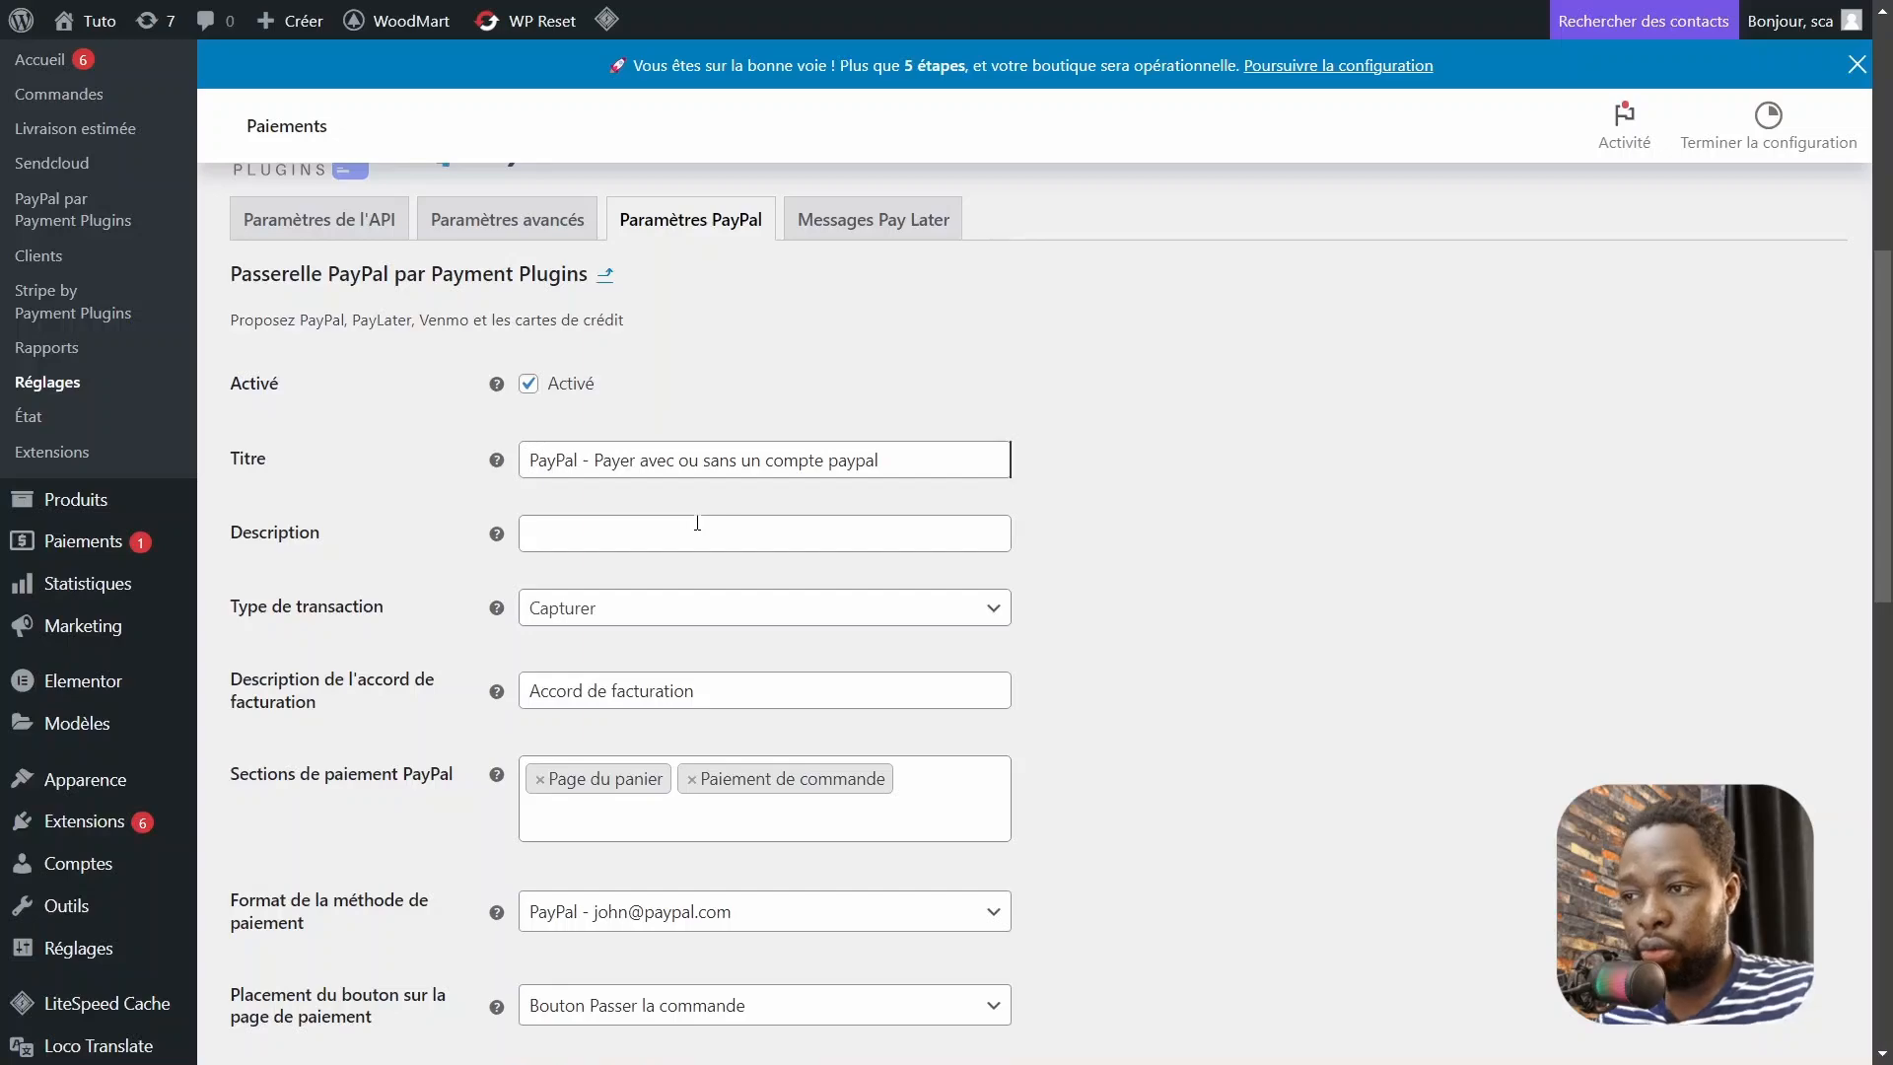
scroll(697, 522, down, 15)
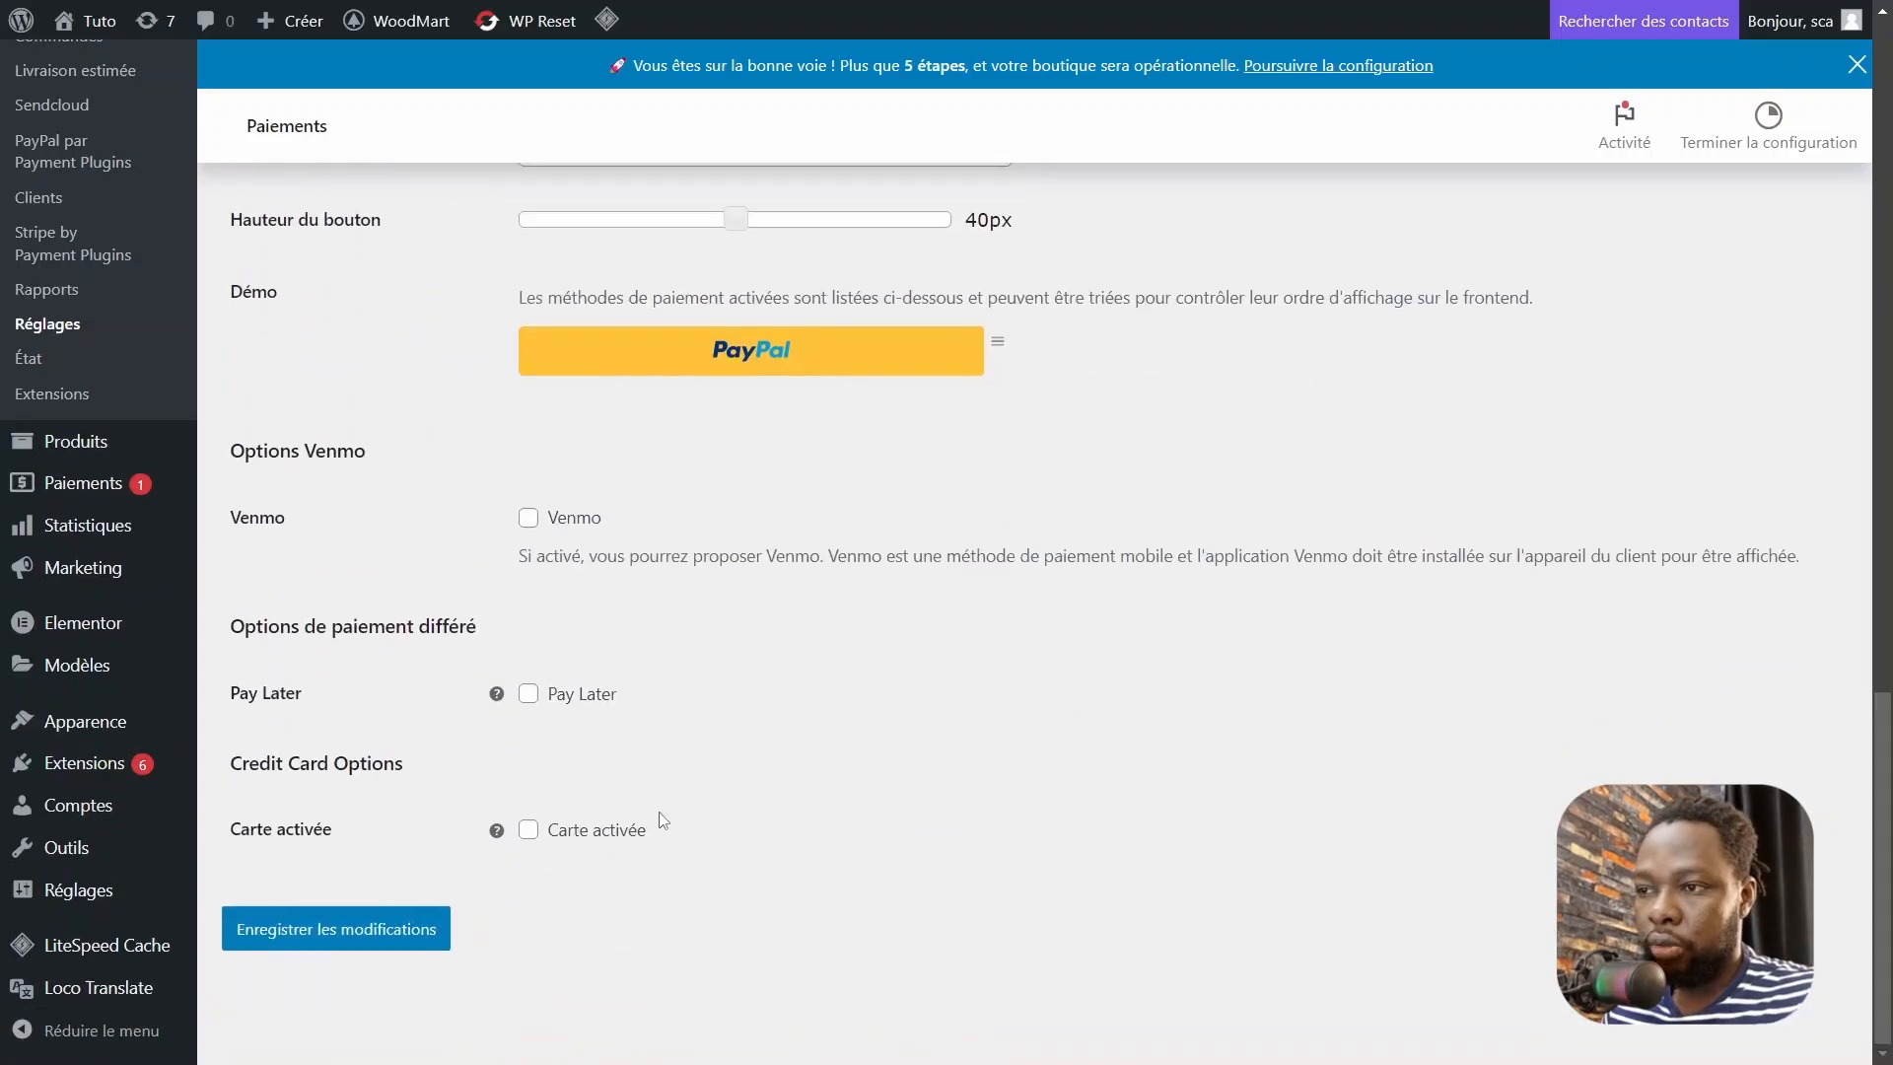
click(338, 934)
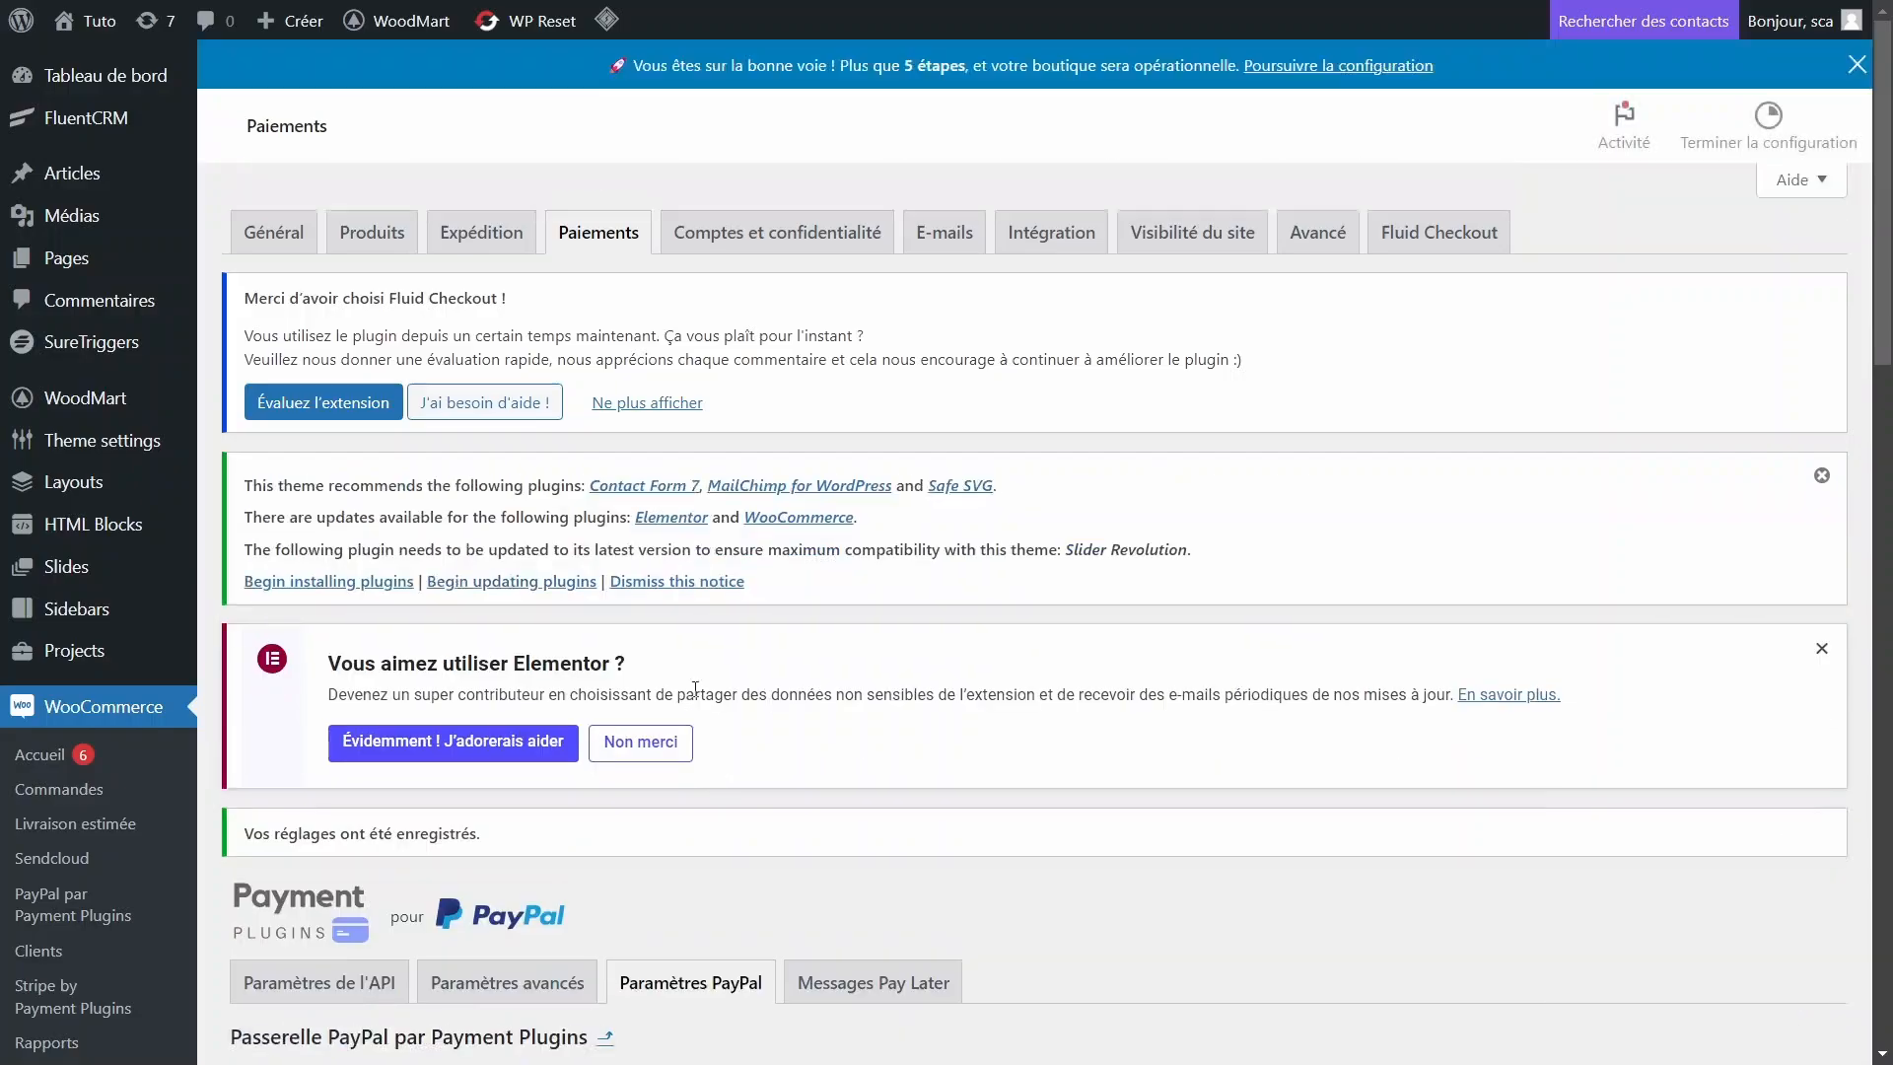
Reload the shop's checkout page and examine the payment method section for the PayPal option.
scroll(1035, 592, down, 10)
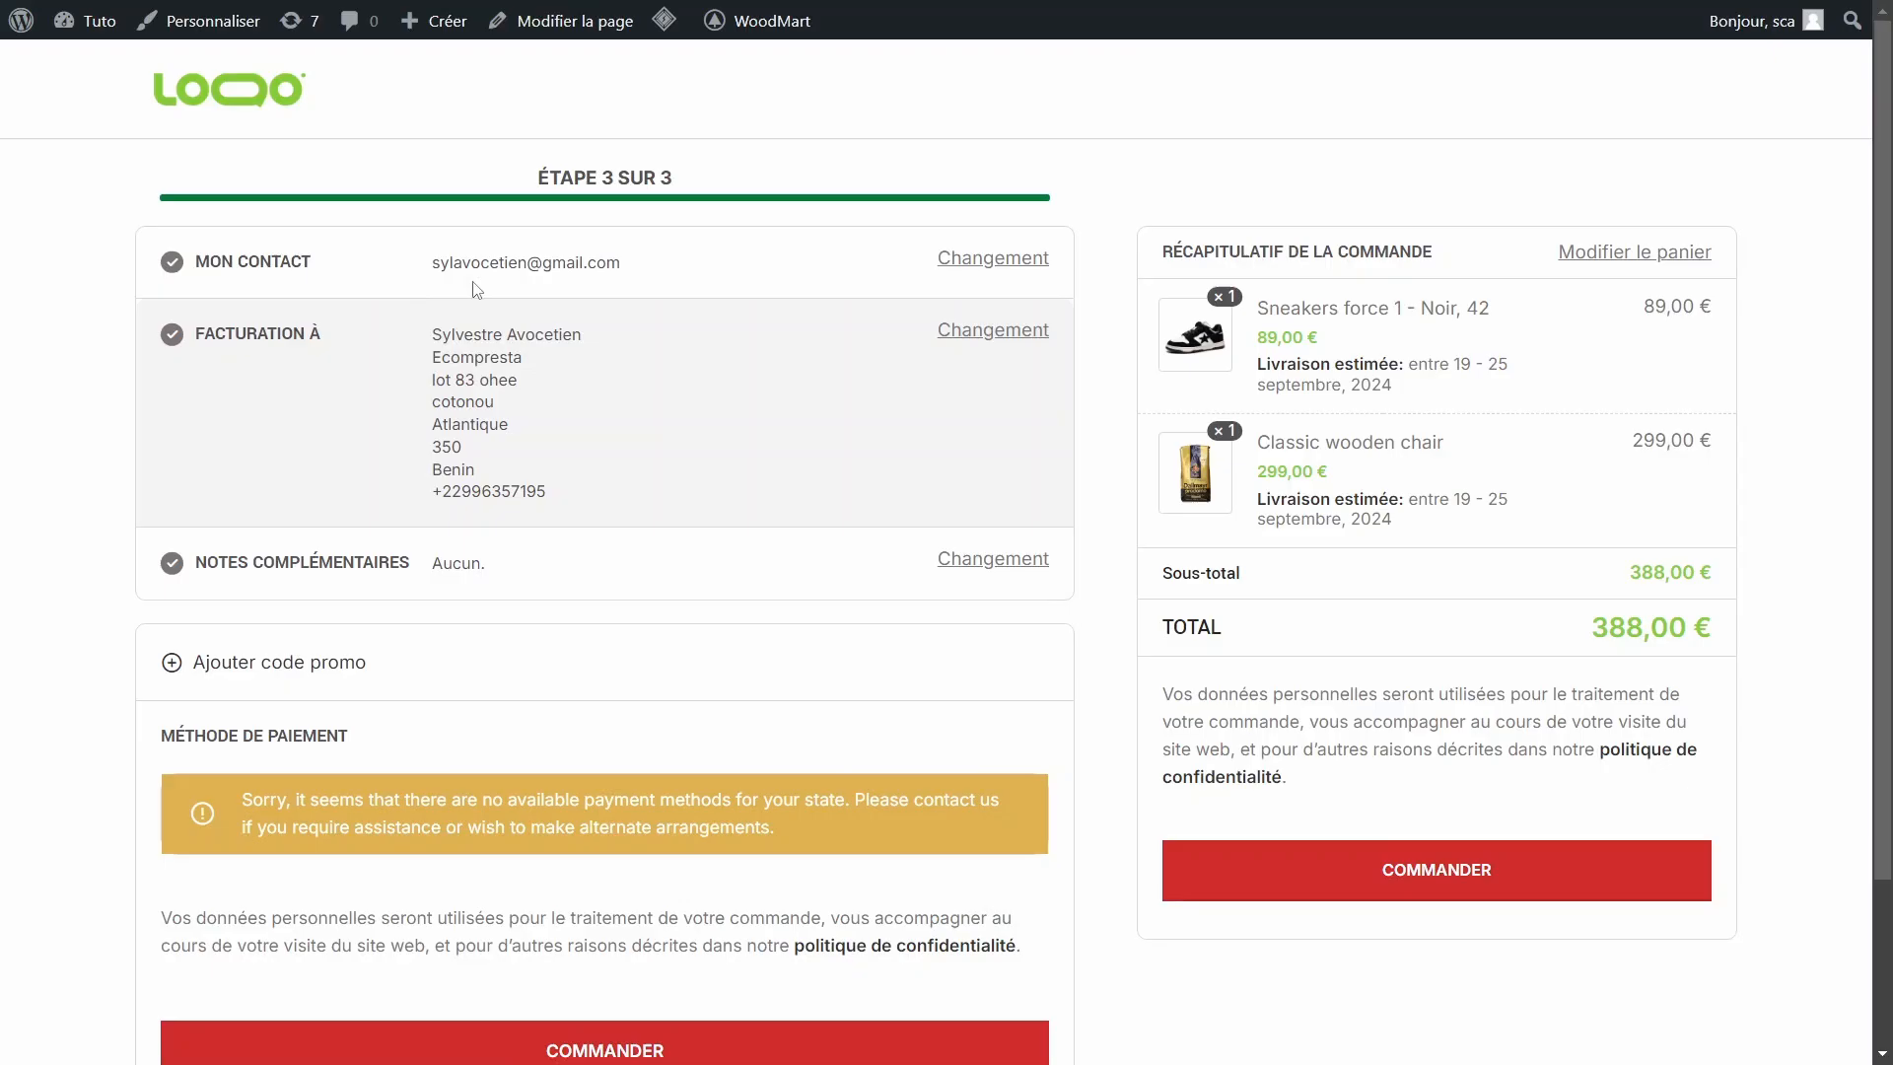
drag(1884, 642, 1884, 804)
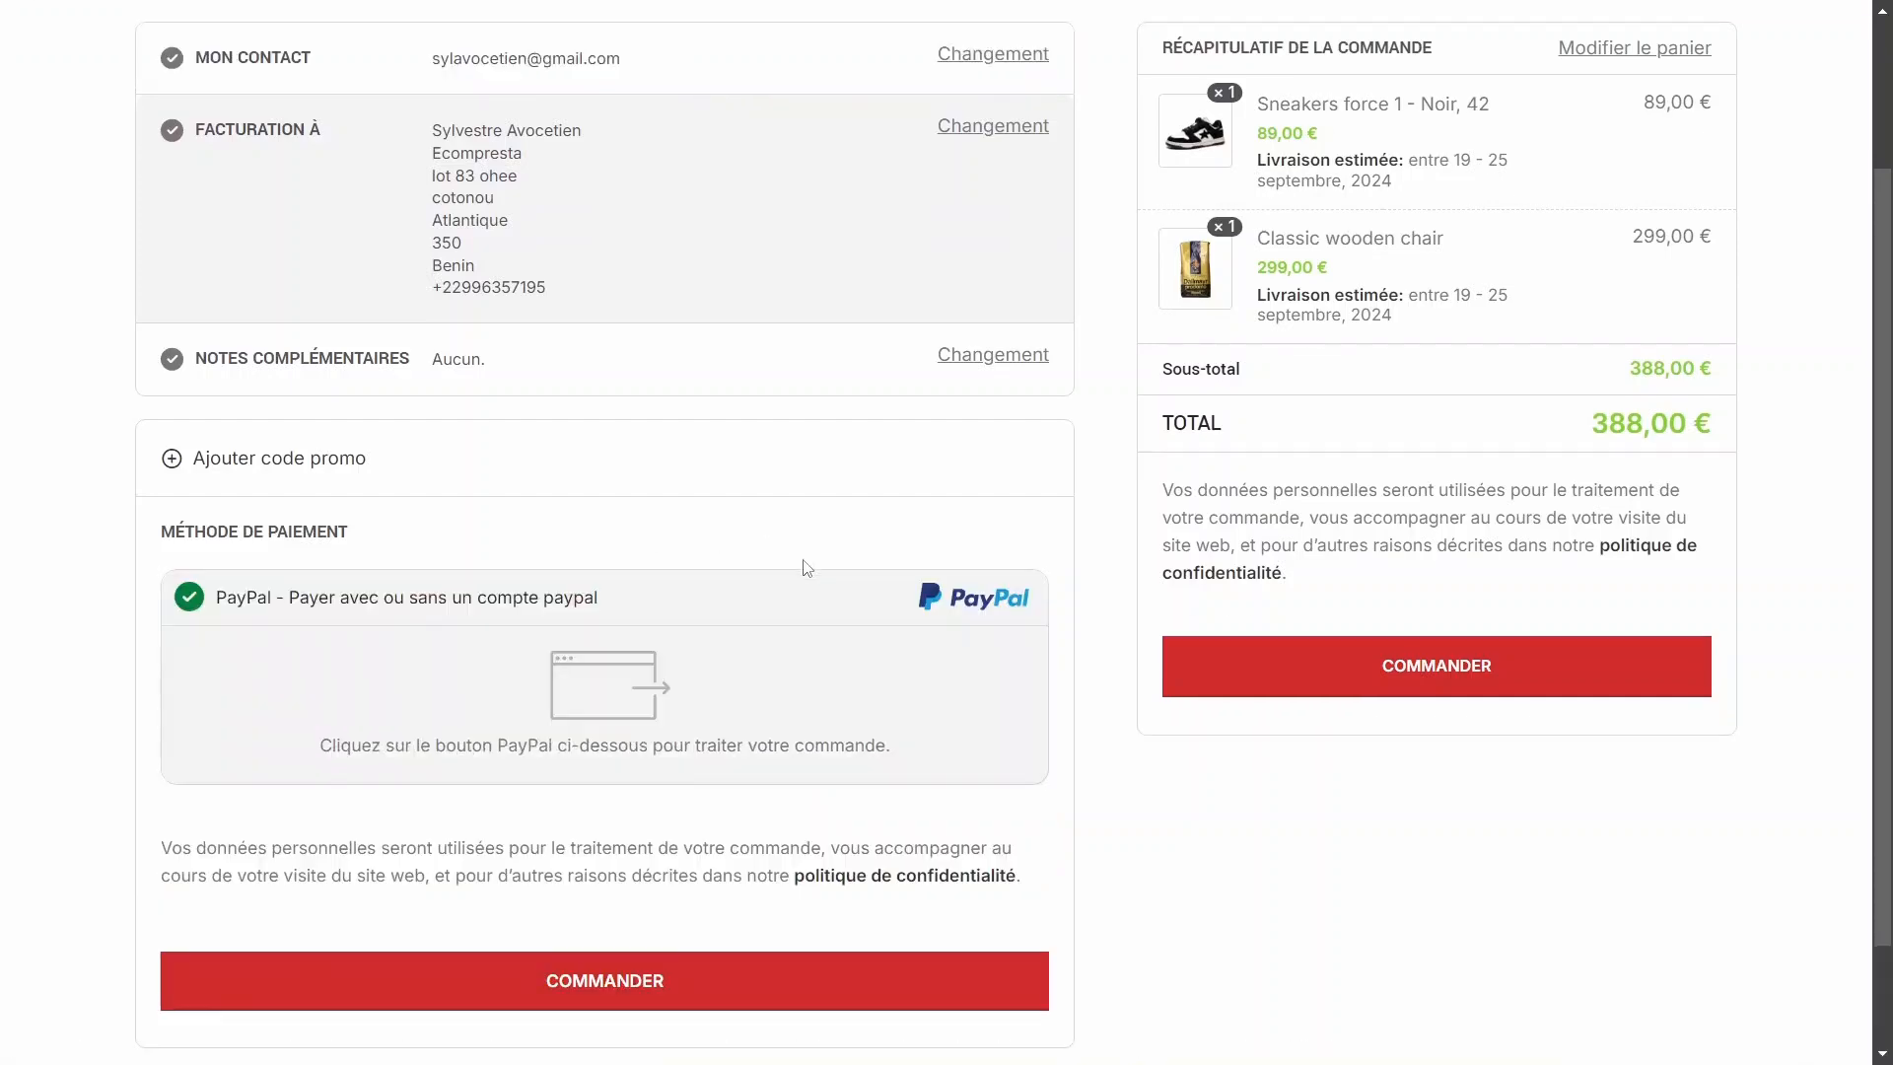
scroll(351, 795, up, 2)
Back in the PayPal gateway settings, set the PayPal button's label to "Payer".
scroll(753, 460, down, 3)
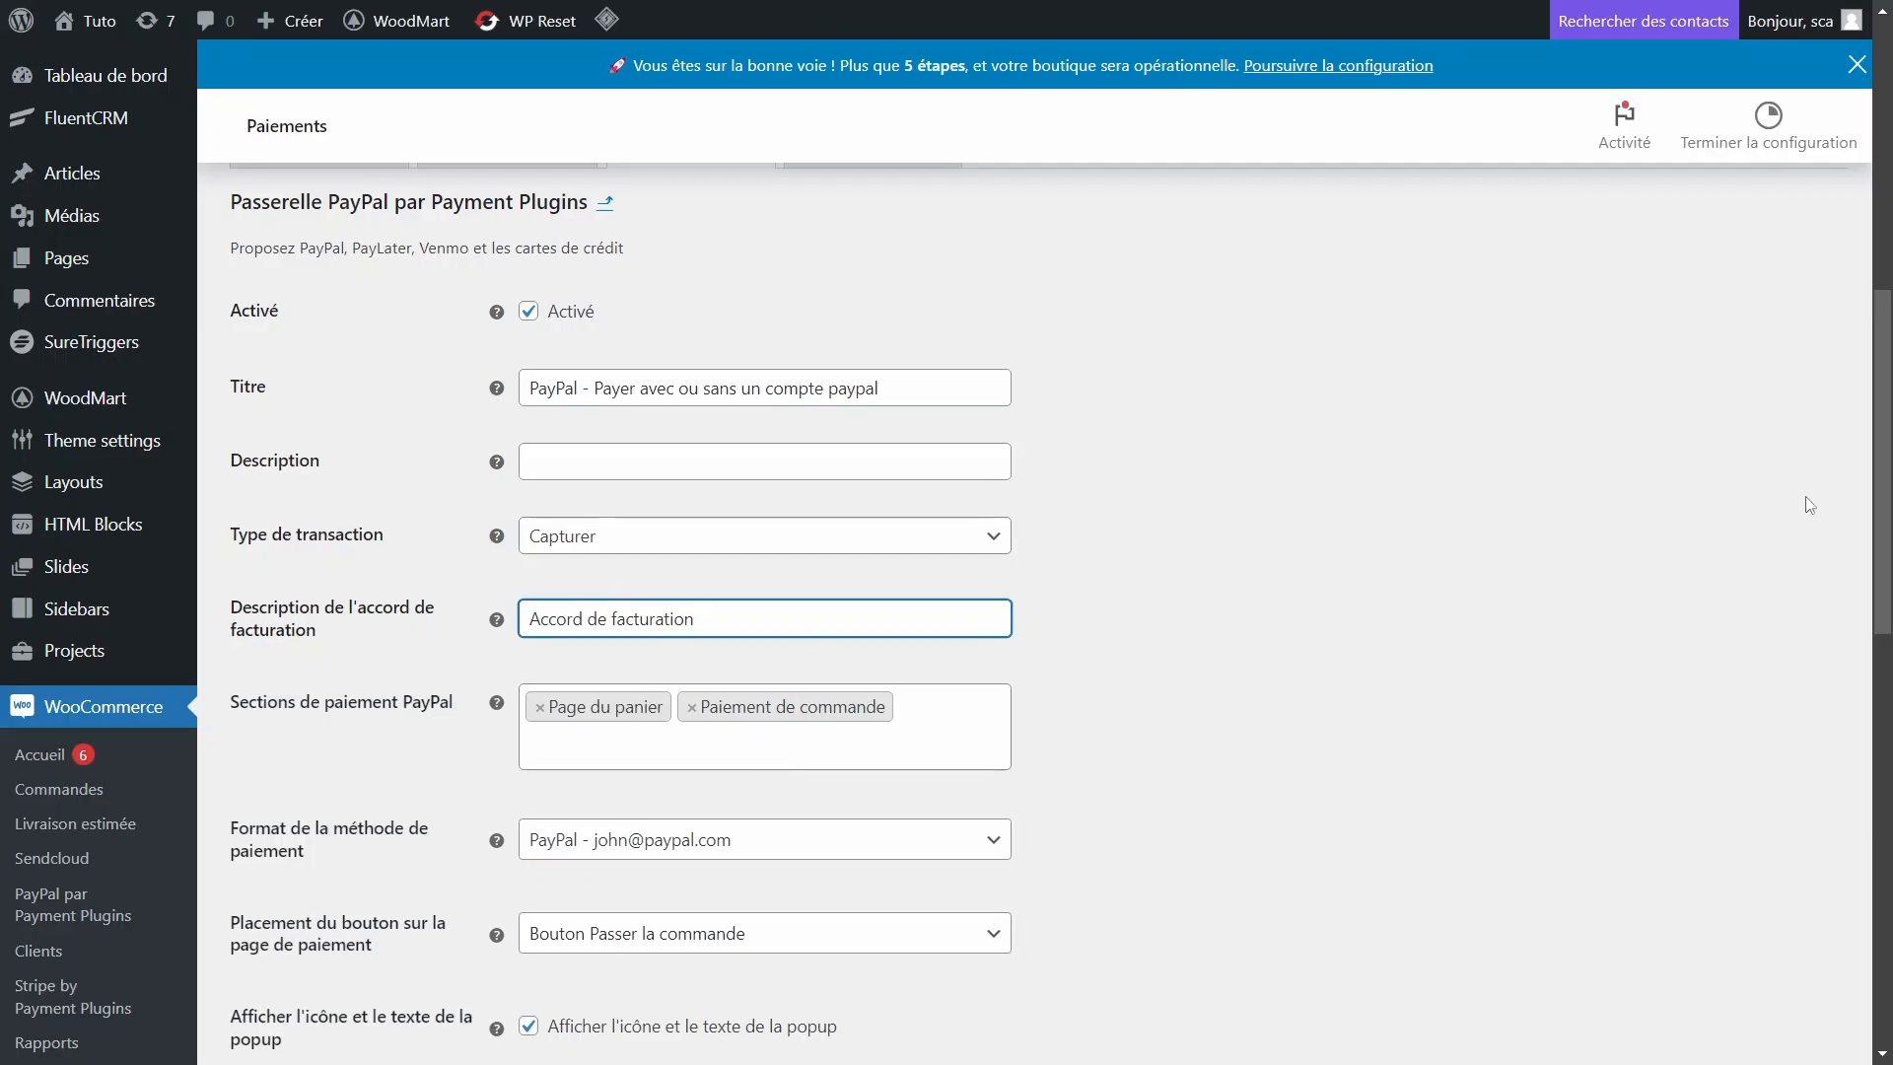
scroll(614, 525, down, 10)
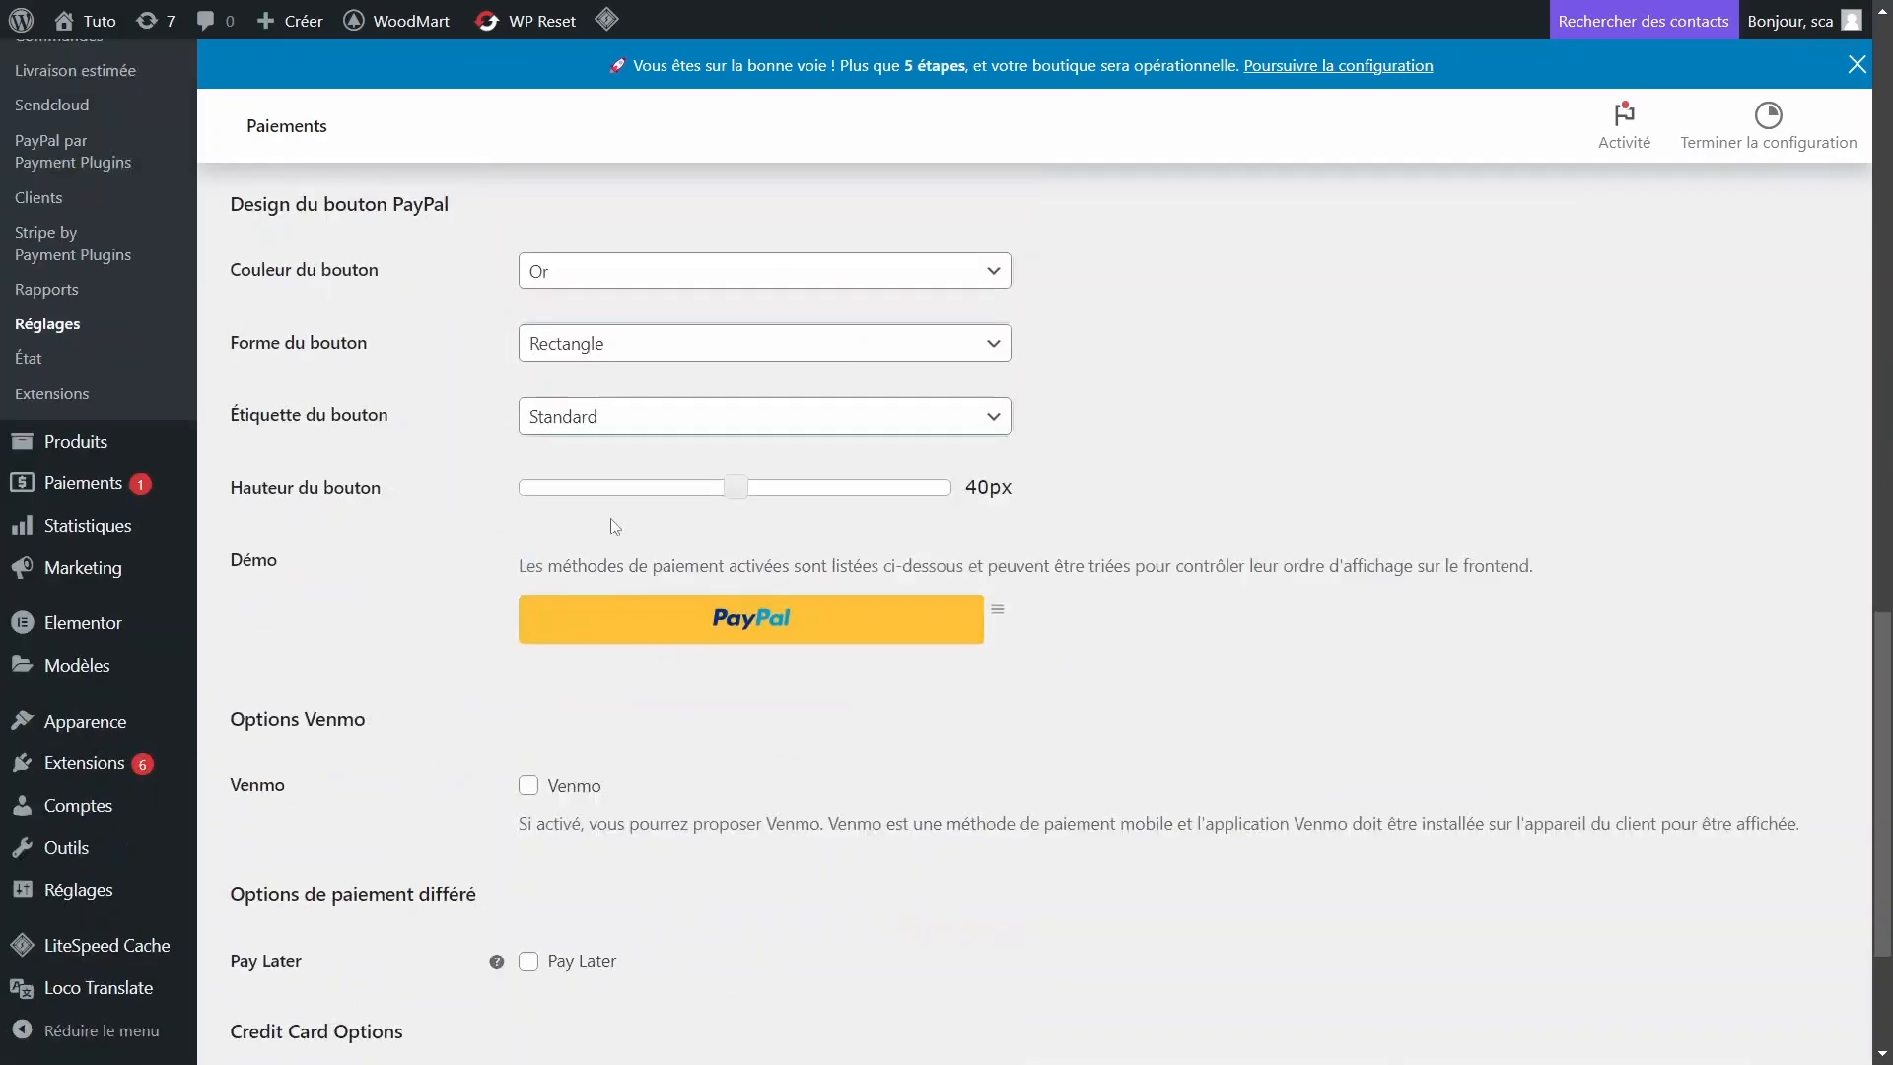
click(575, 417)
click(631, 585)
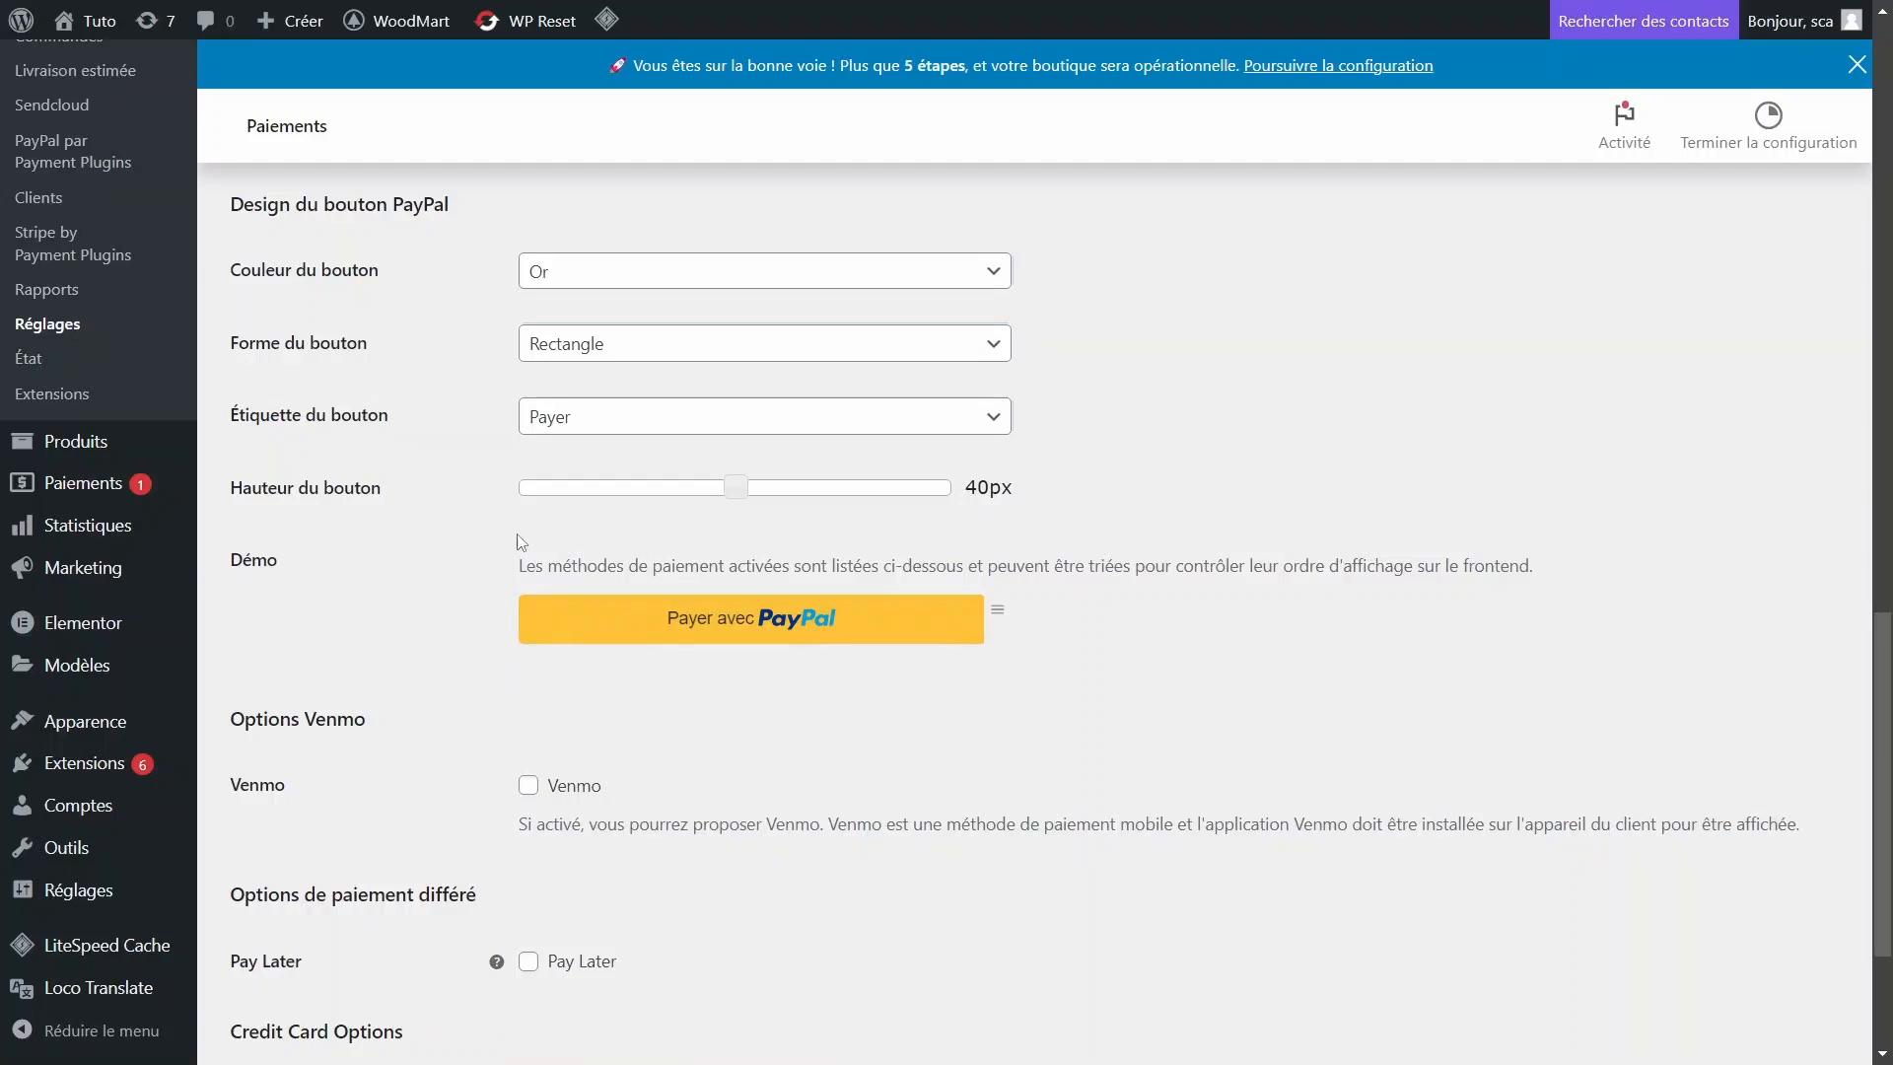
Enable Pay Later in the deferred payment options of the PayPal gateway.
scroll(1611, 670, down, 3)
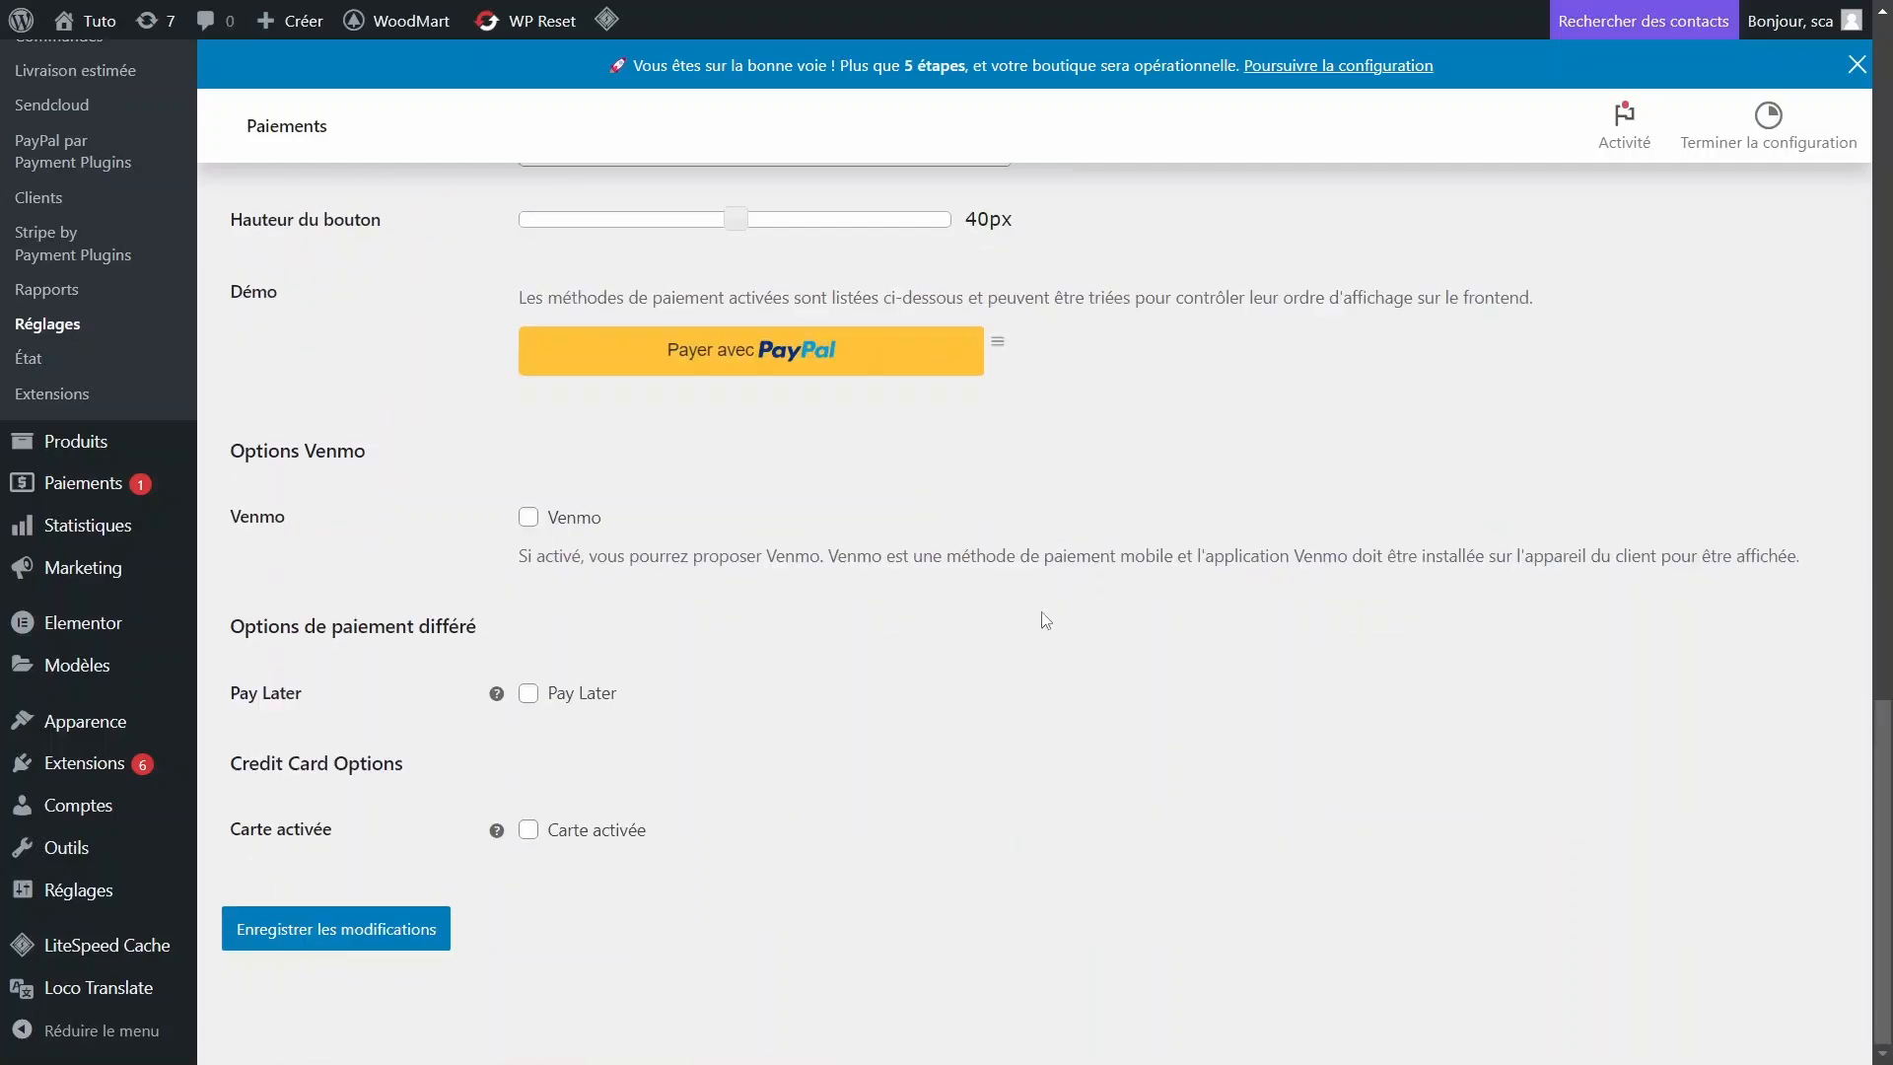
drag(280, 626, 489, 628)
click(304, 623)
drag(358, 627, 507, 668)
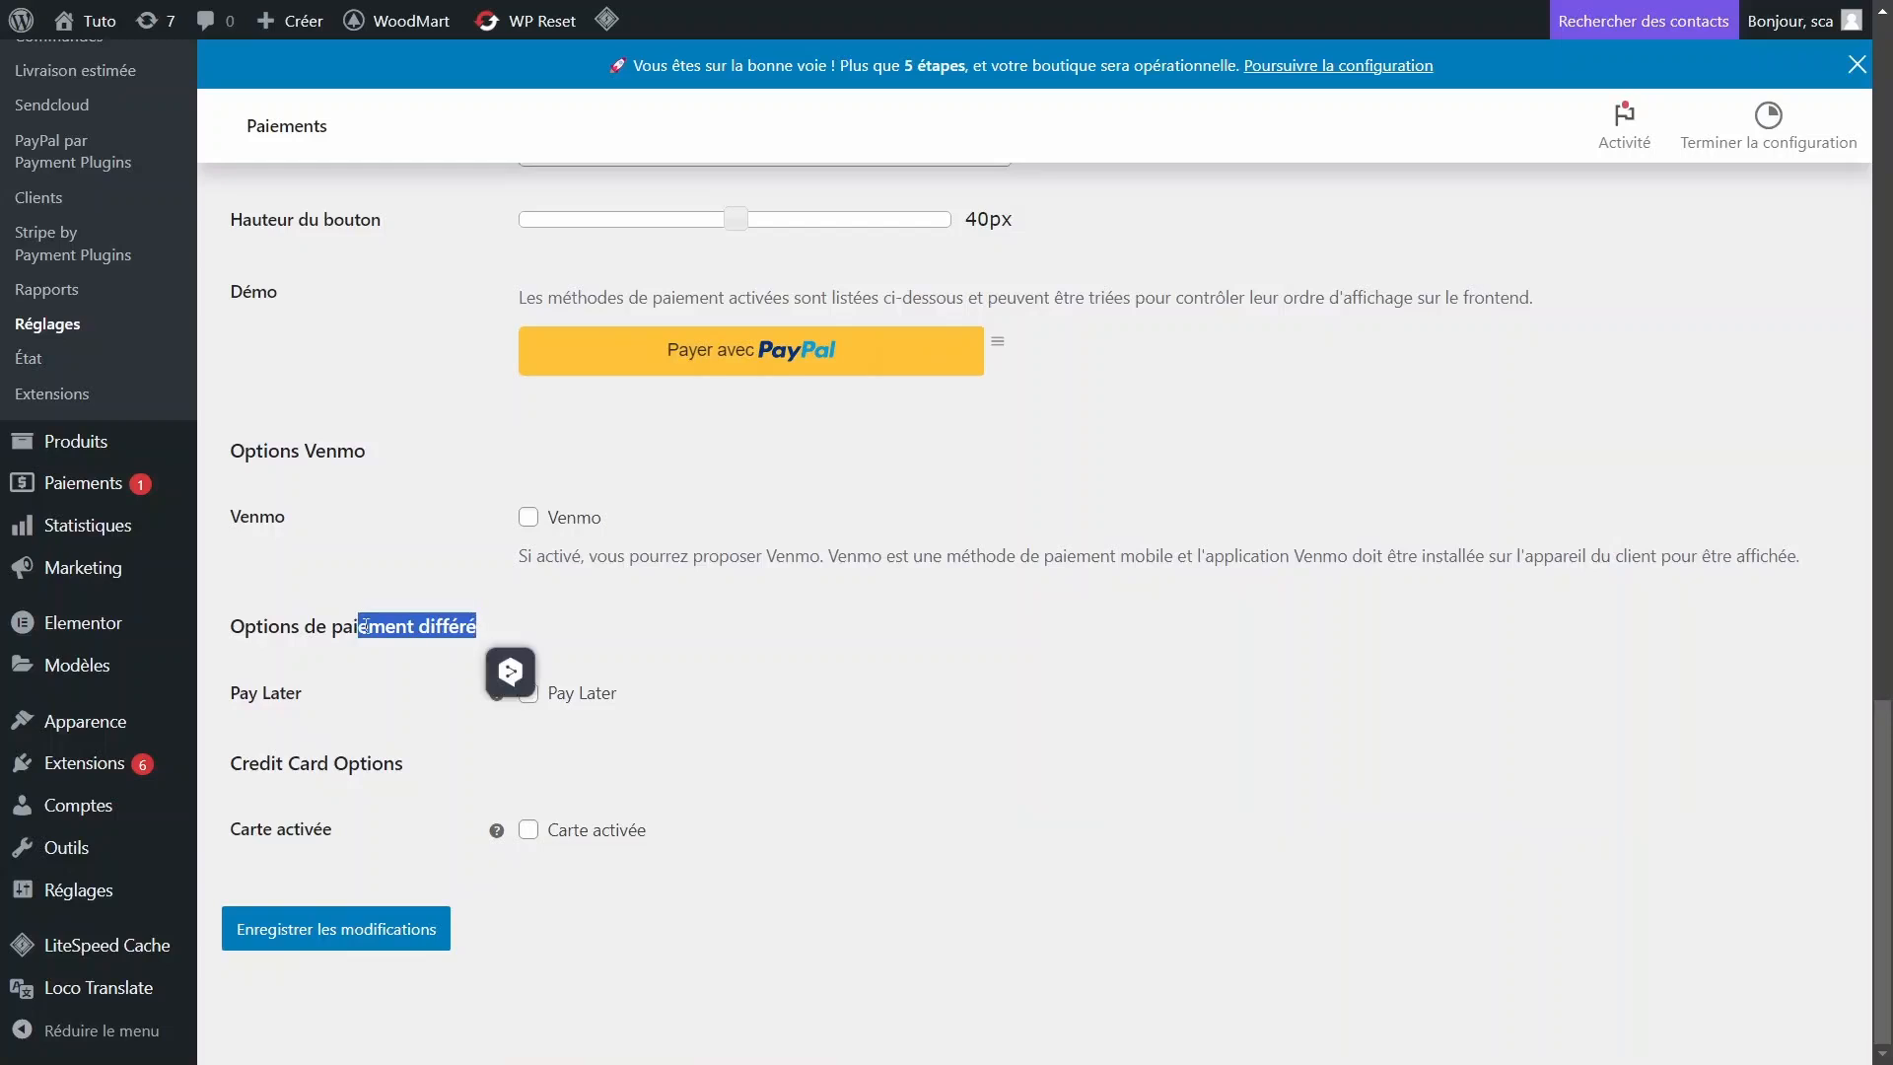
click(507, 668)
click(517, 700)
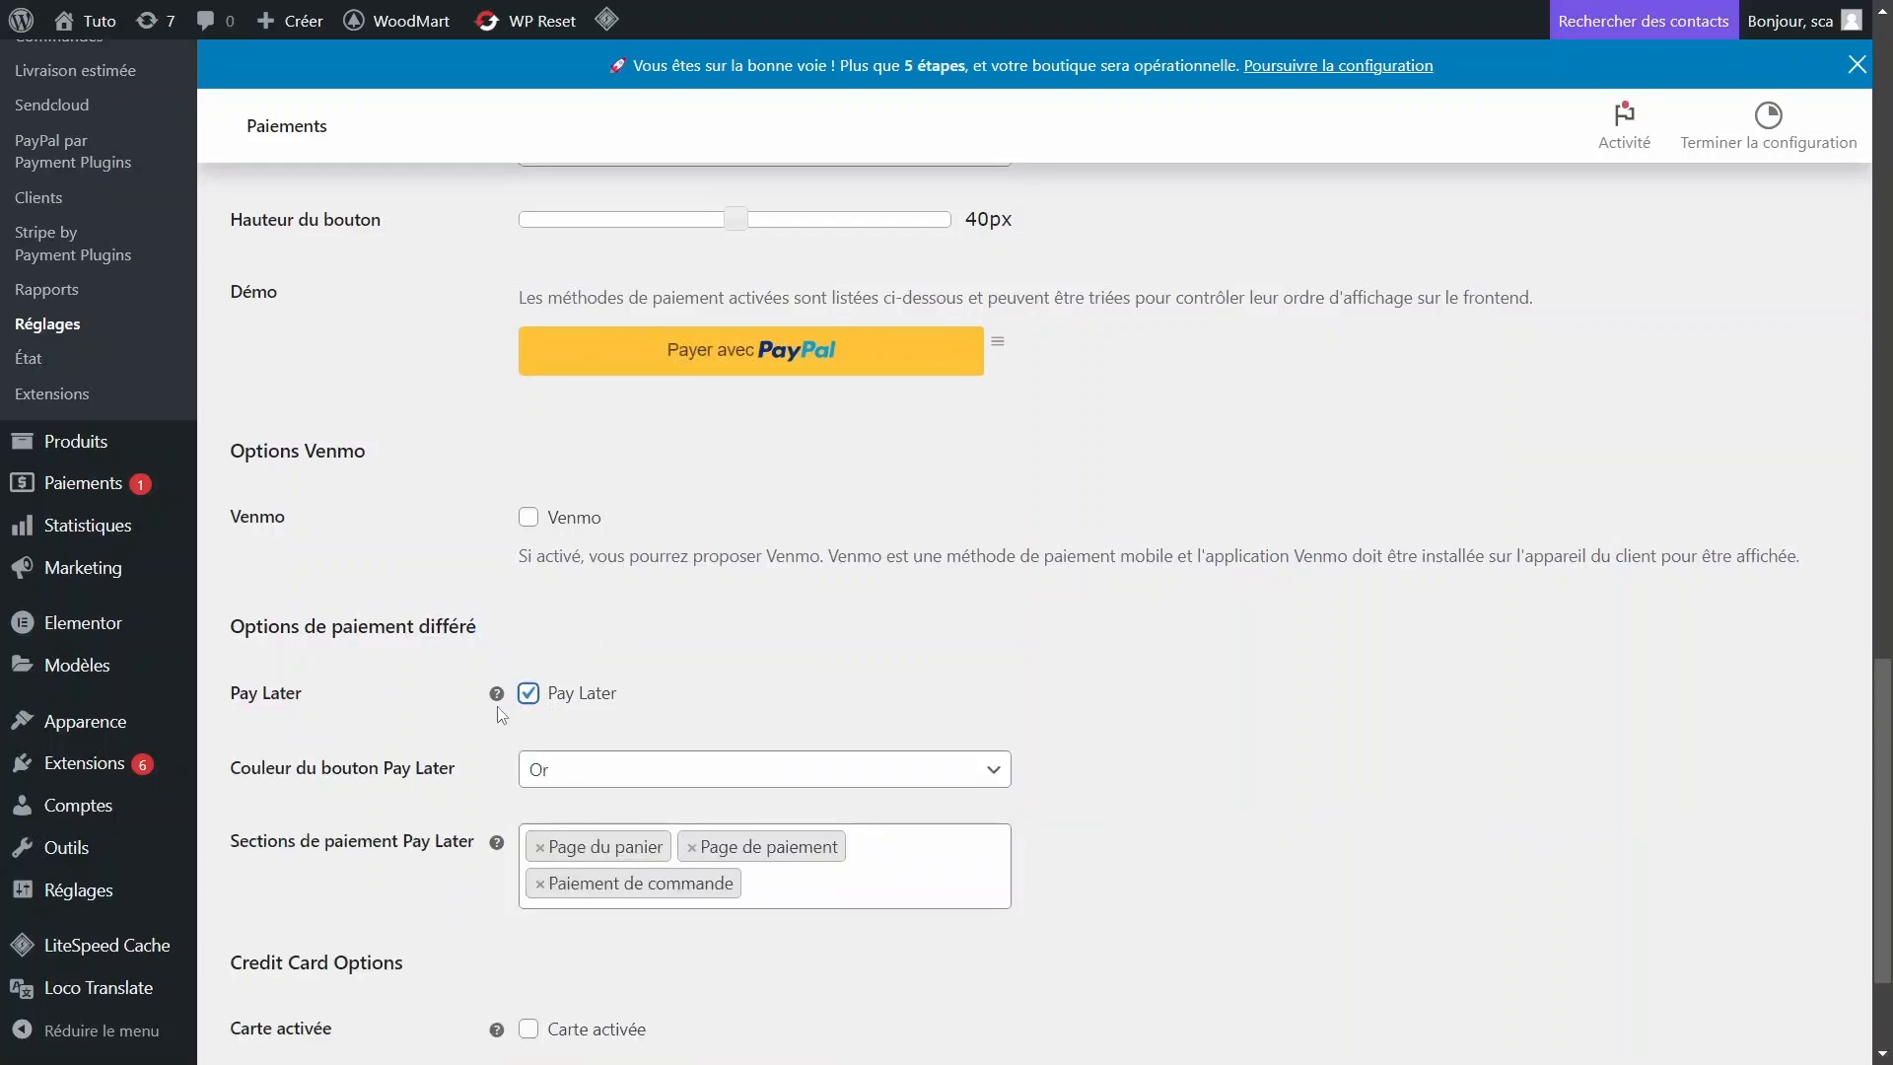
scroll(1840, 926, down, 2)
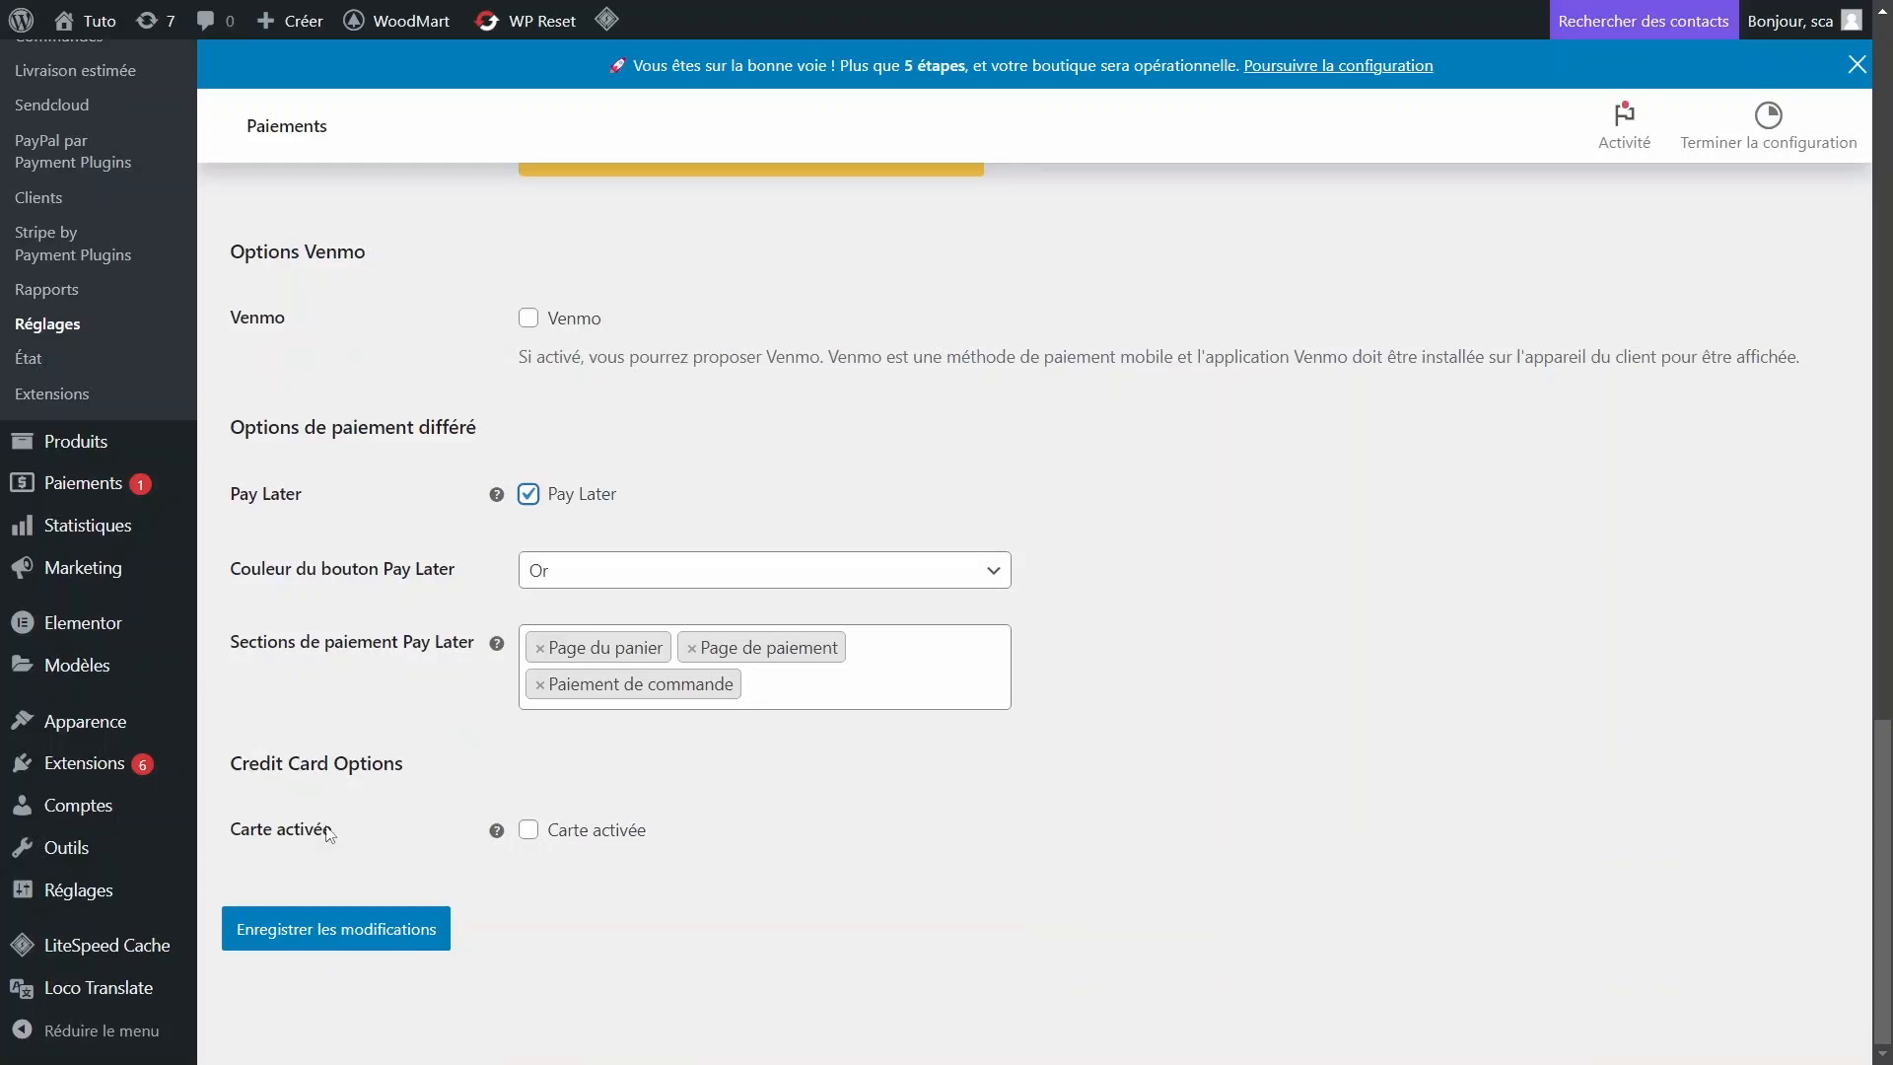
Enable bank card payments in the Credit Card Options of the PayPal gateway.
drag(254, 761, 455, 774)
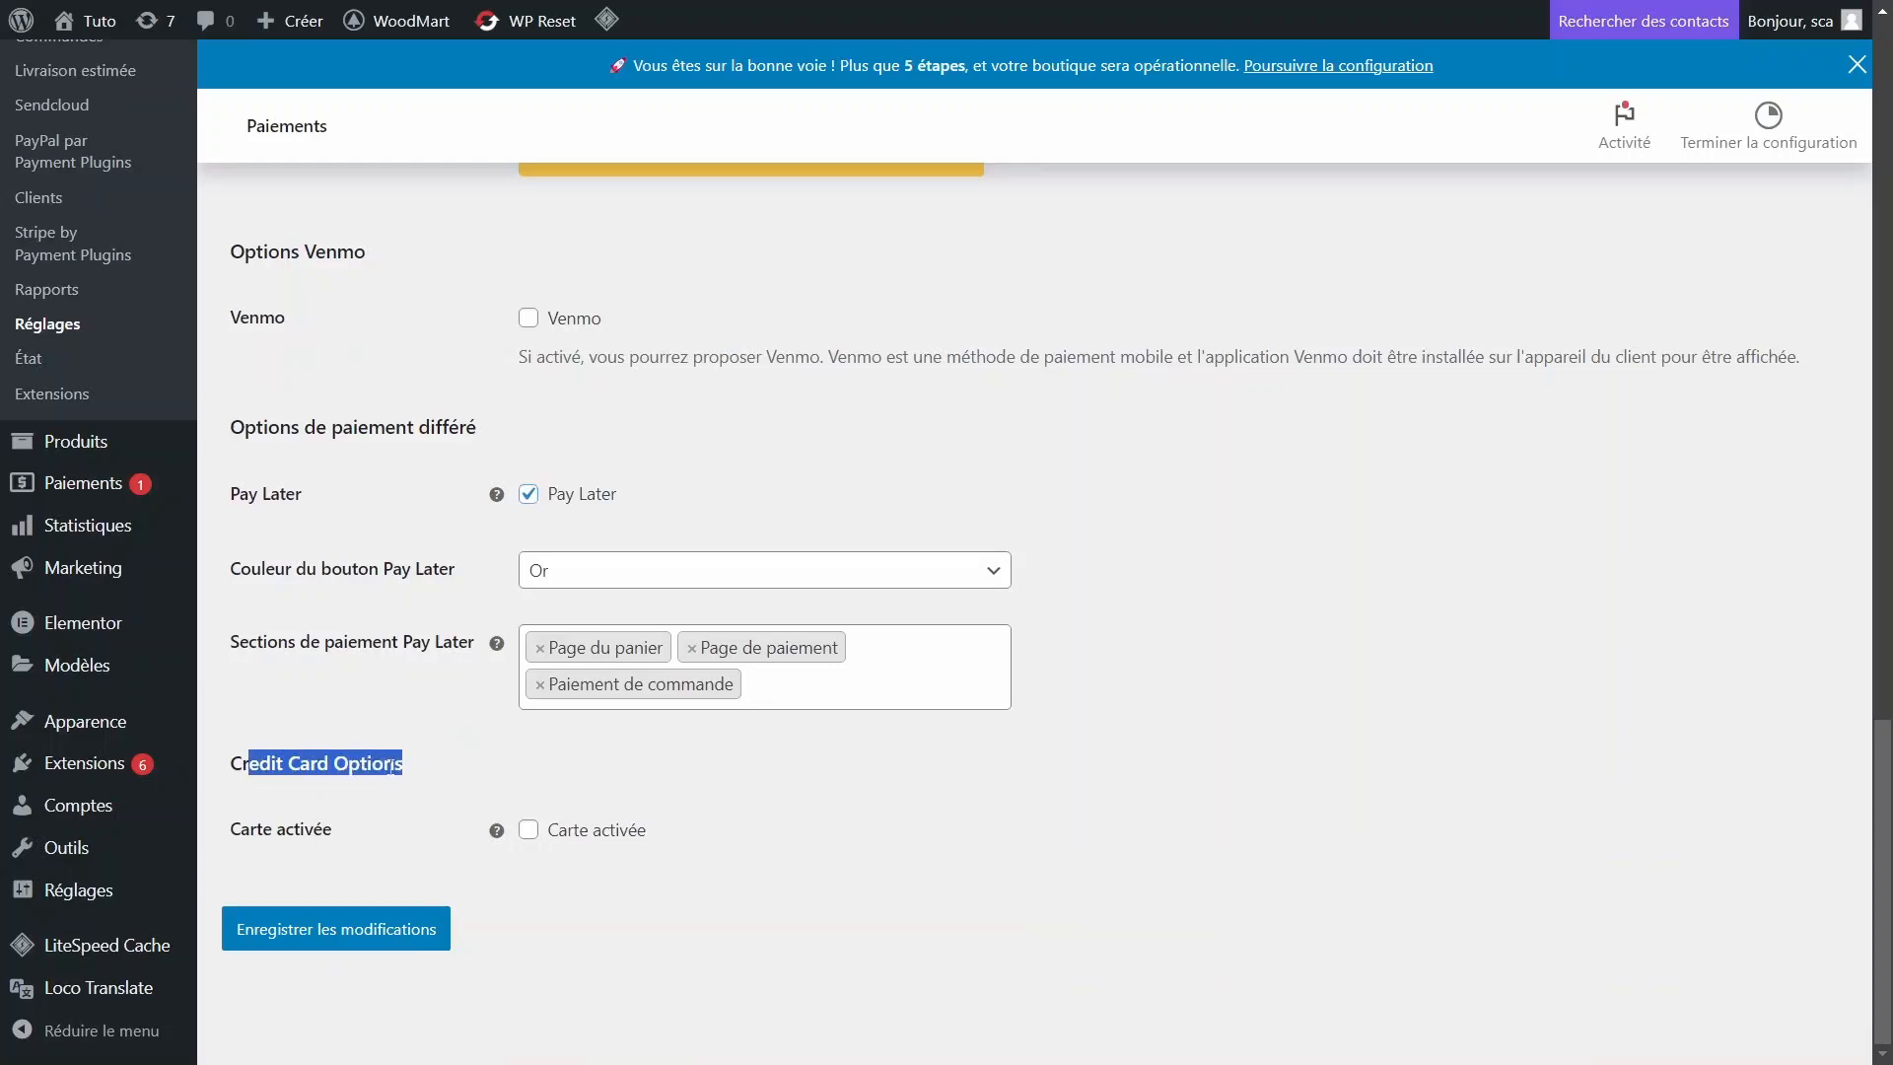
click(528, 829)
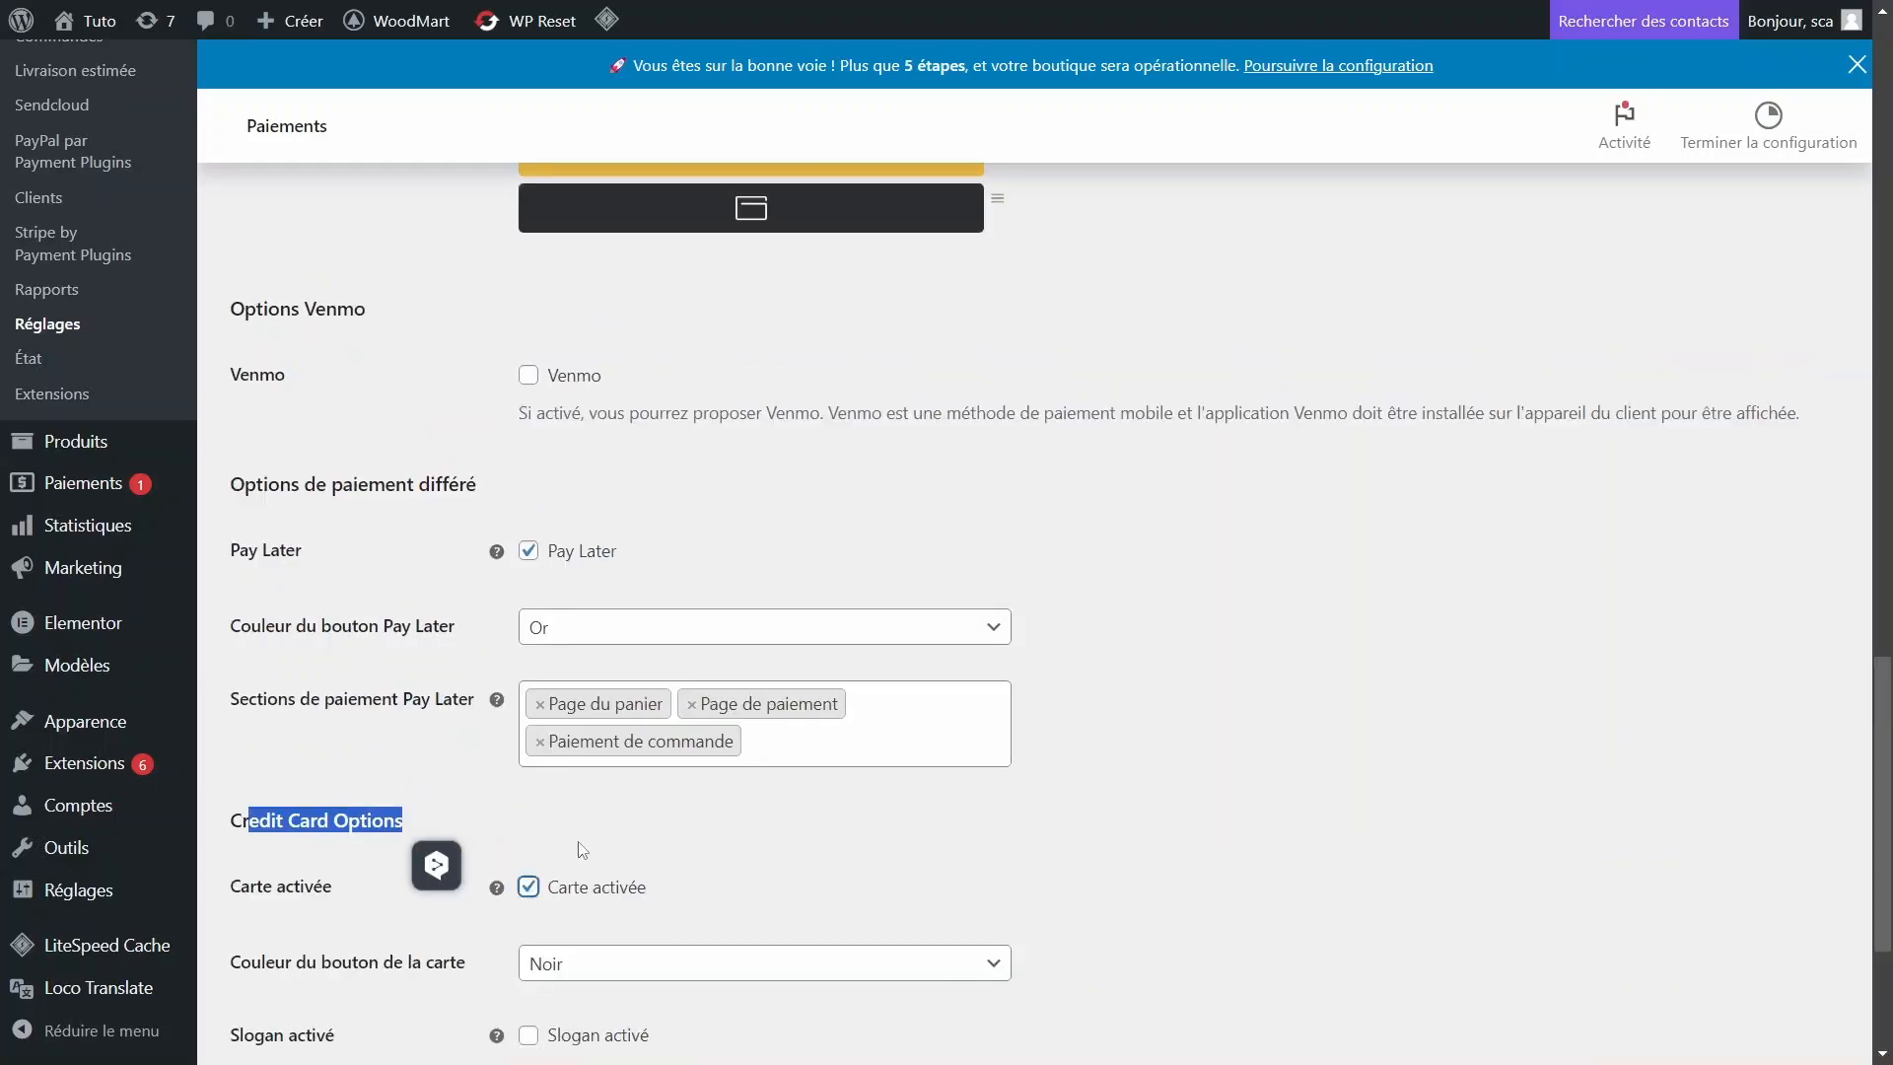
scroll(969, 788, down, 3)
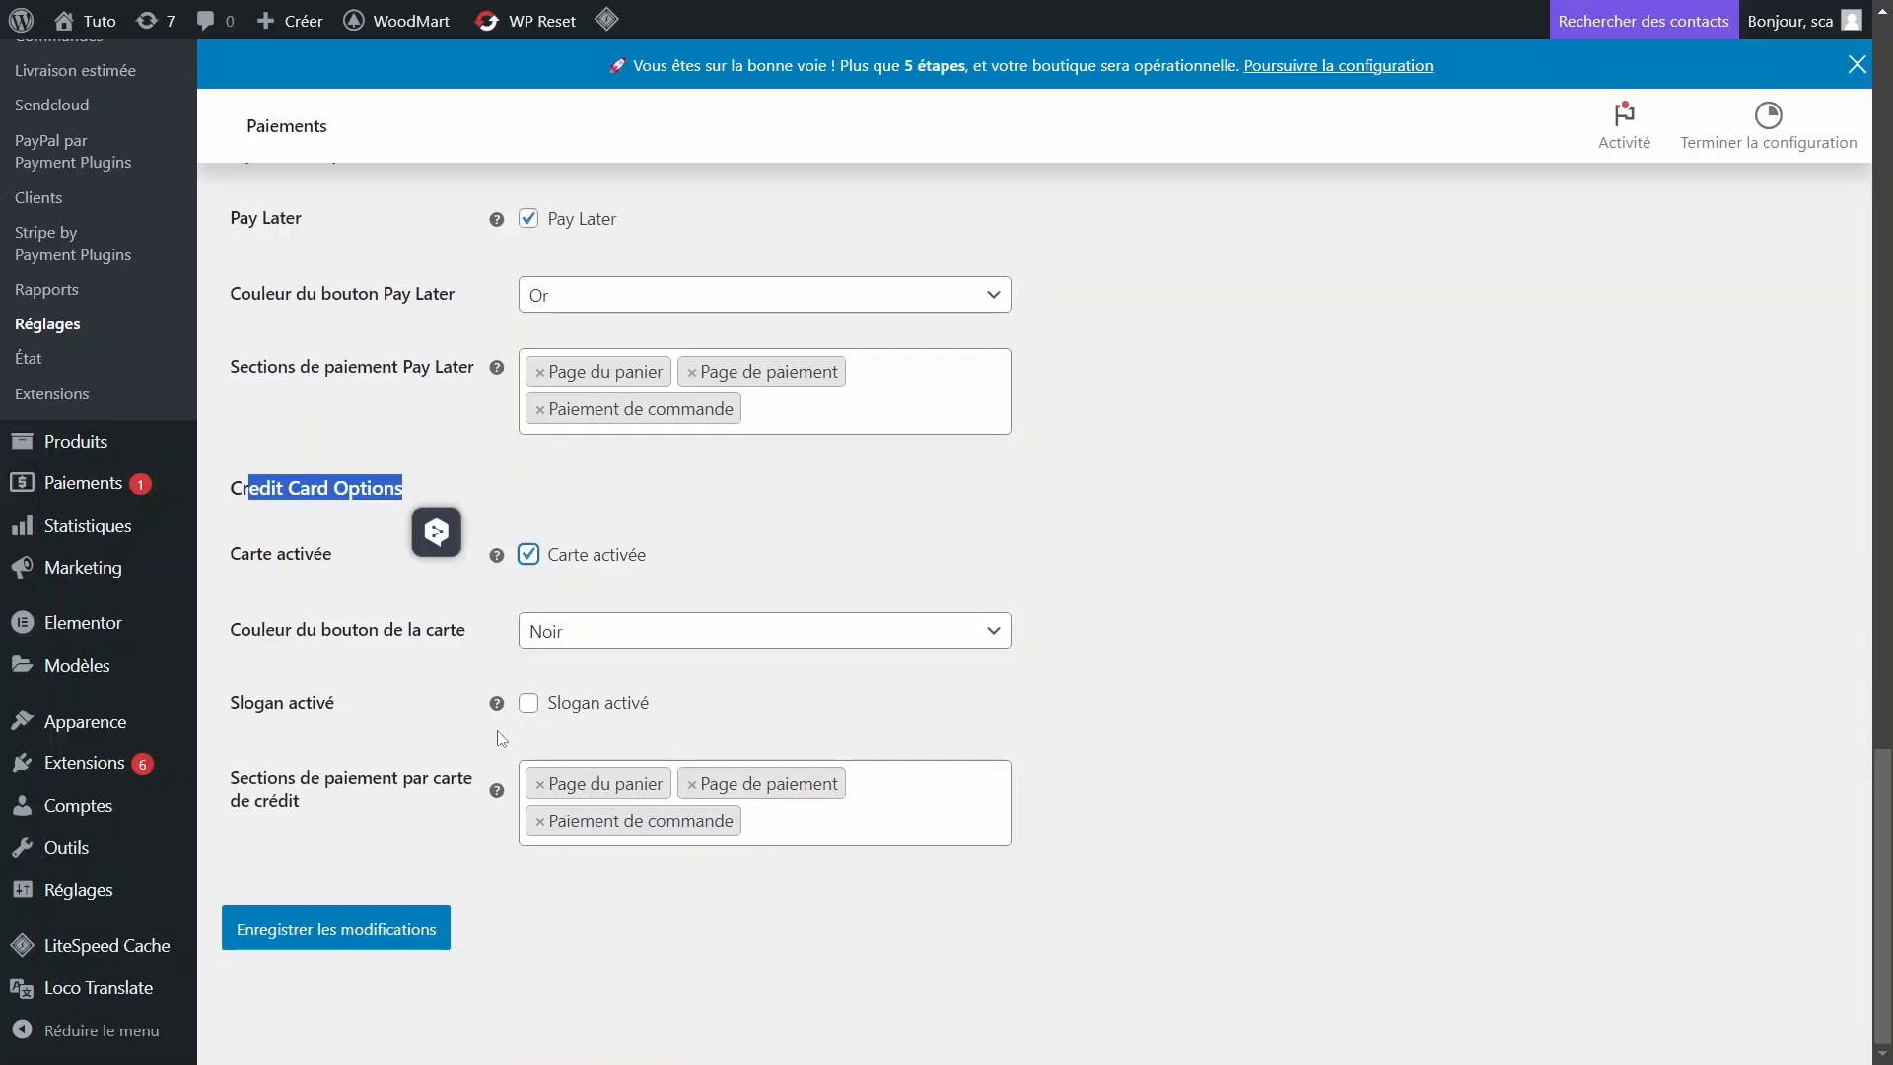
double_click(528, 706)
click(538, 785)
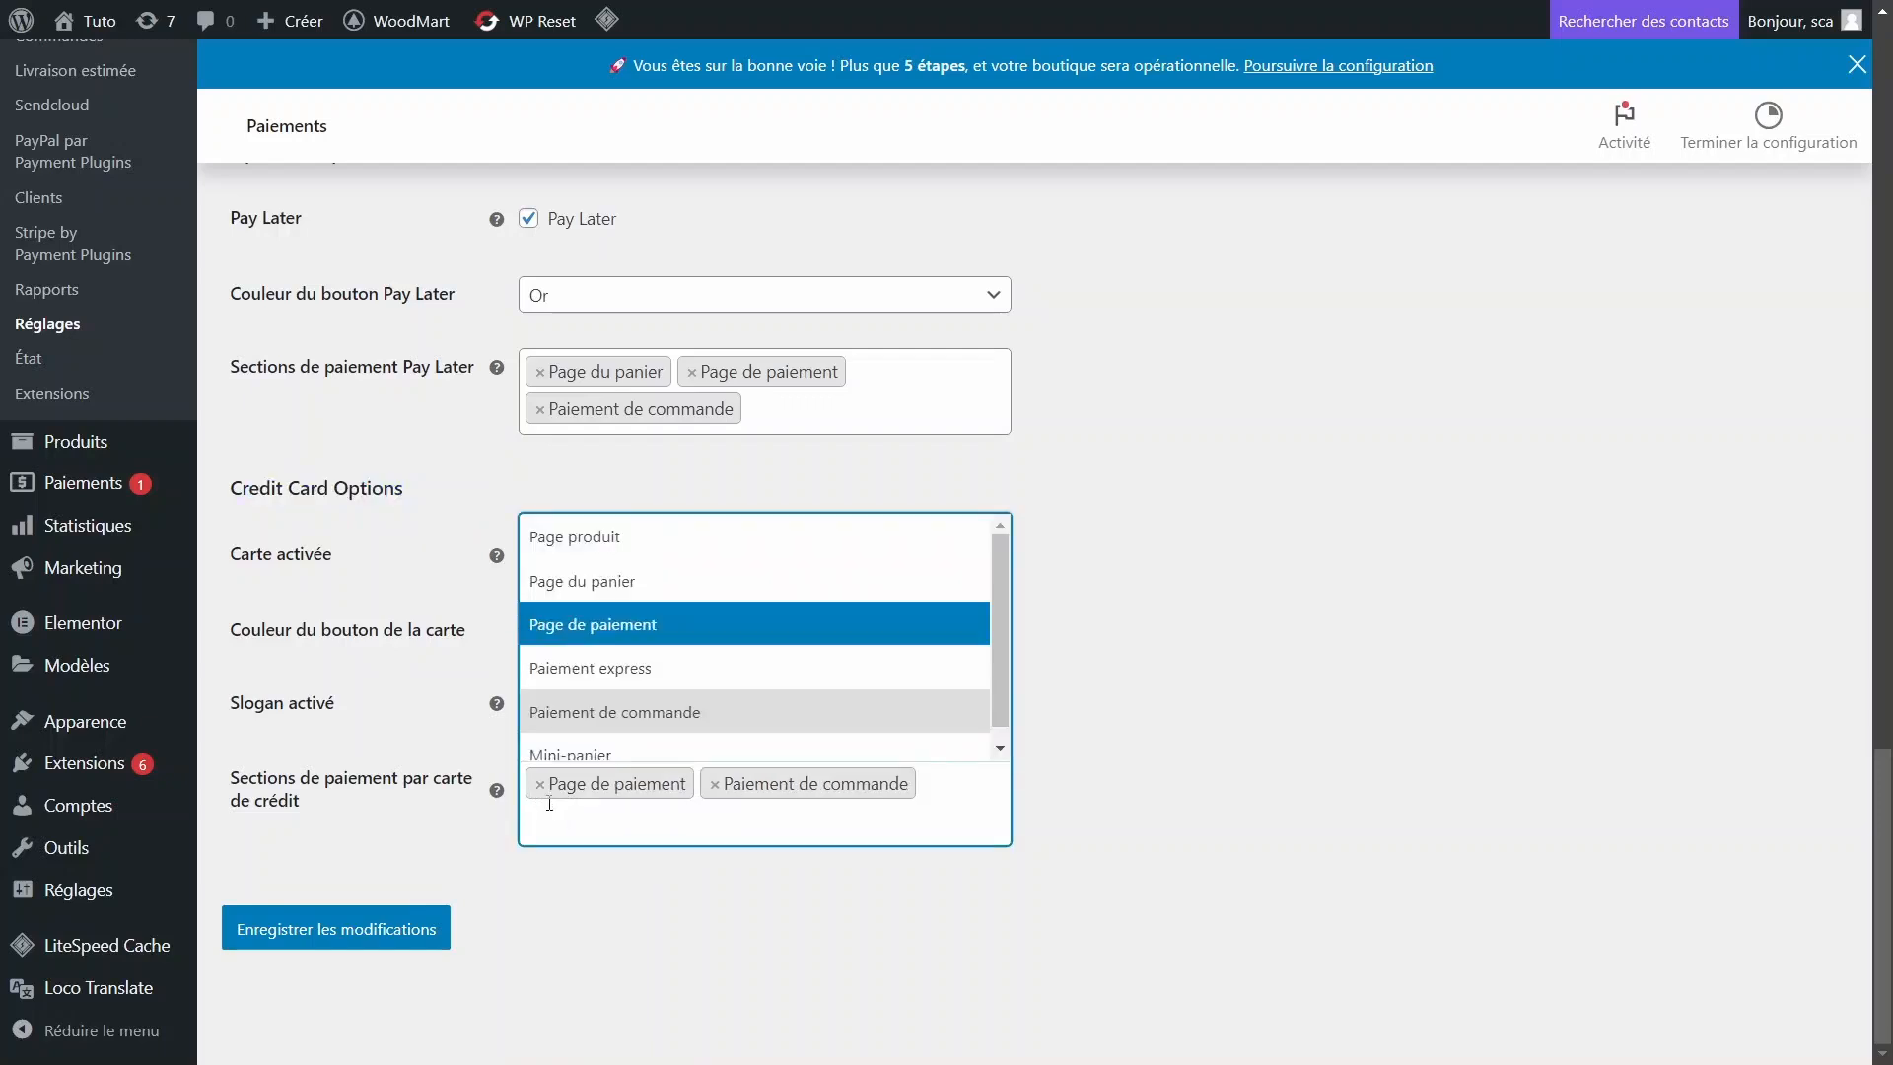
click(598, 588)
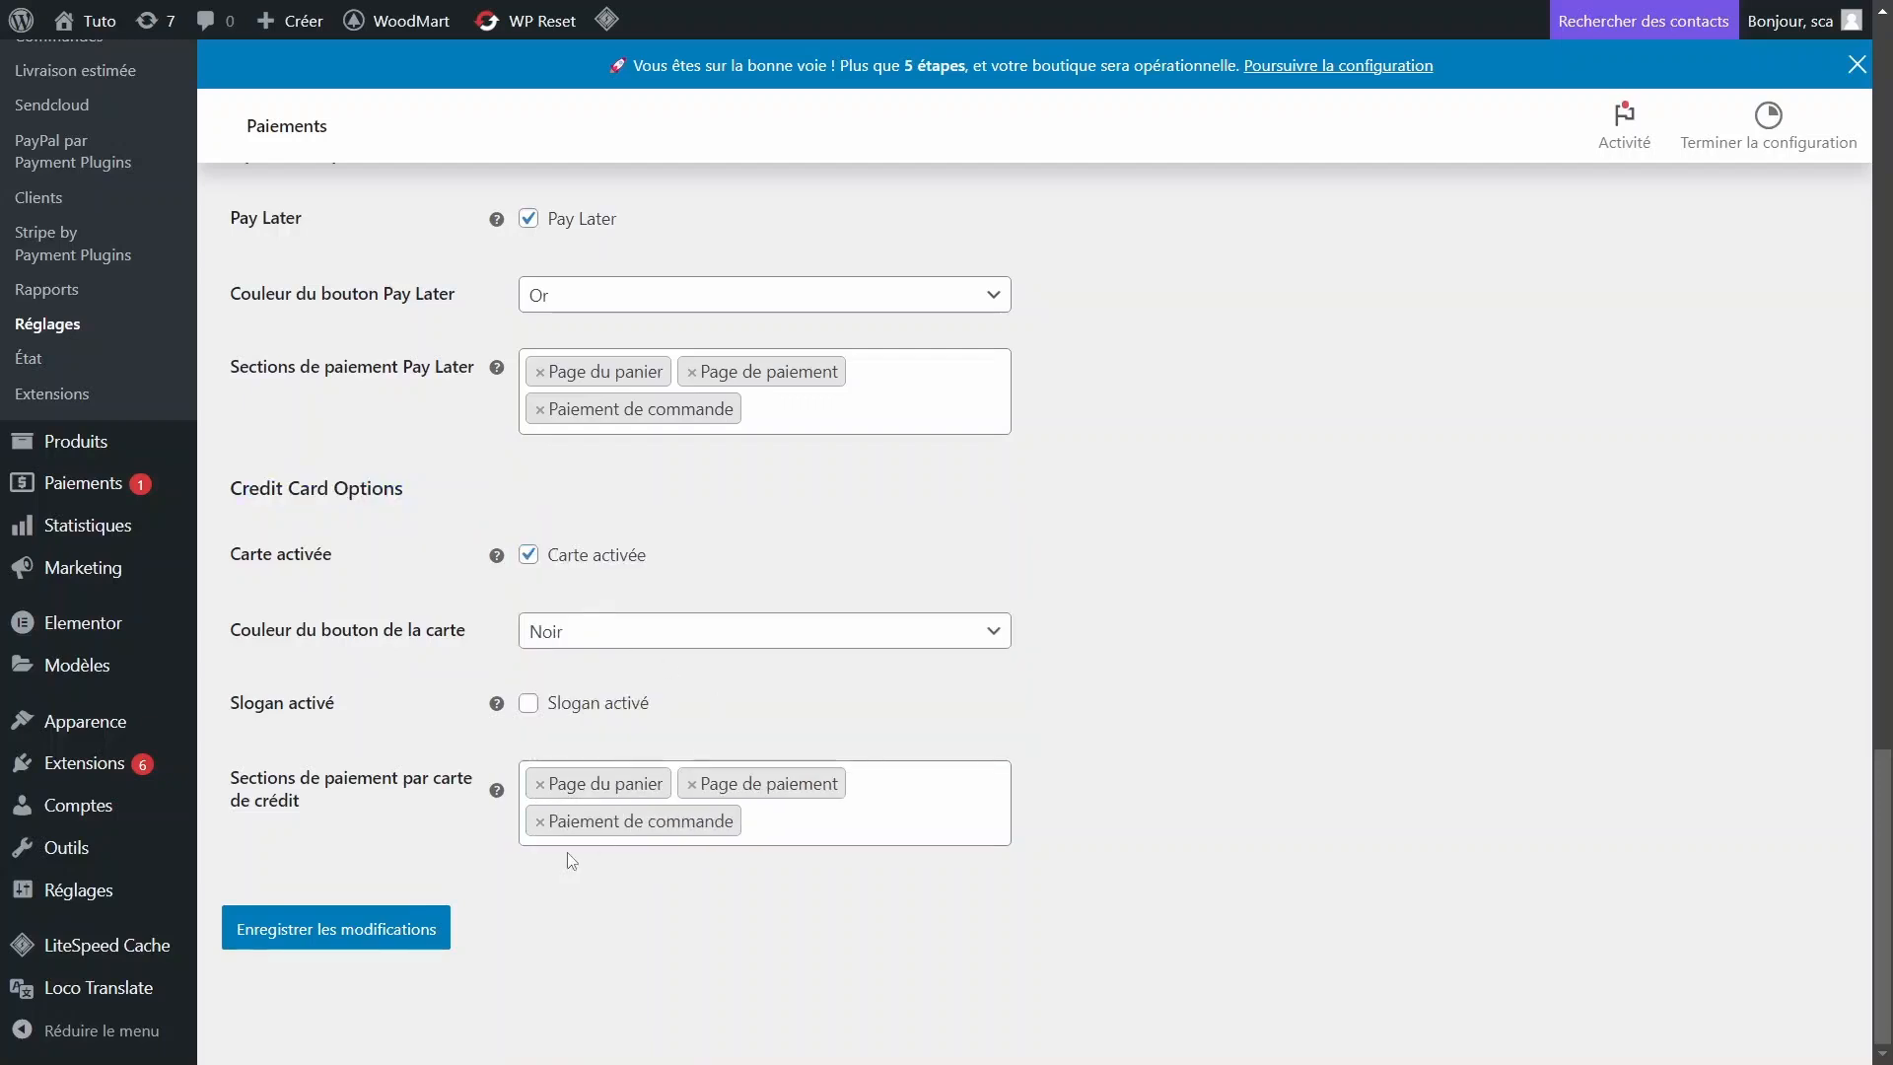
Save the PayPal gateway's changes and open the Pay Later messages settings.
click(326, 936)
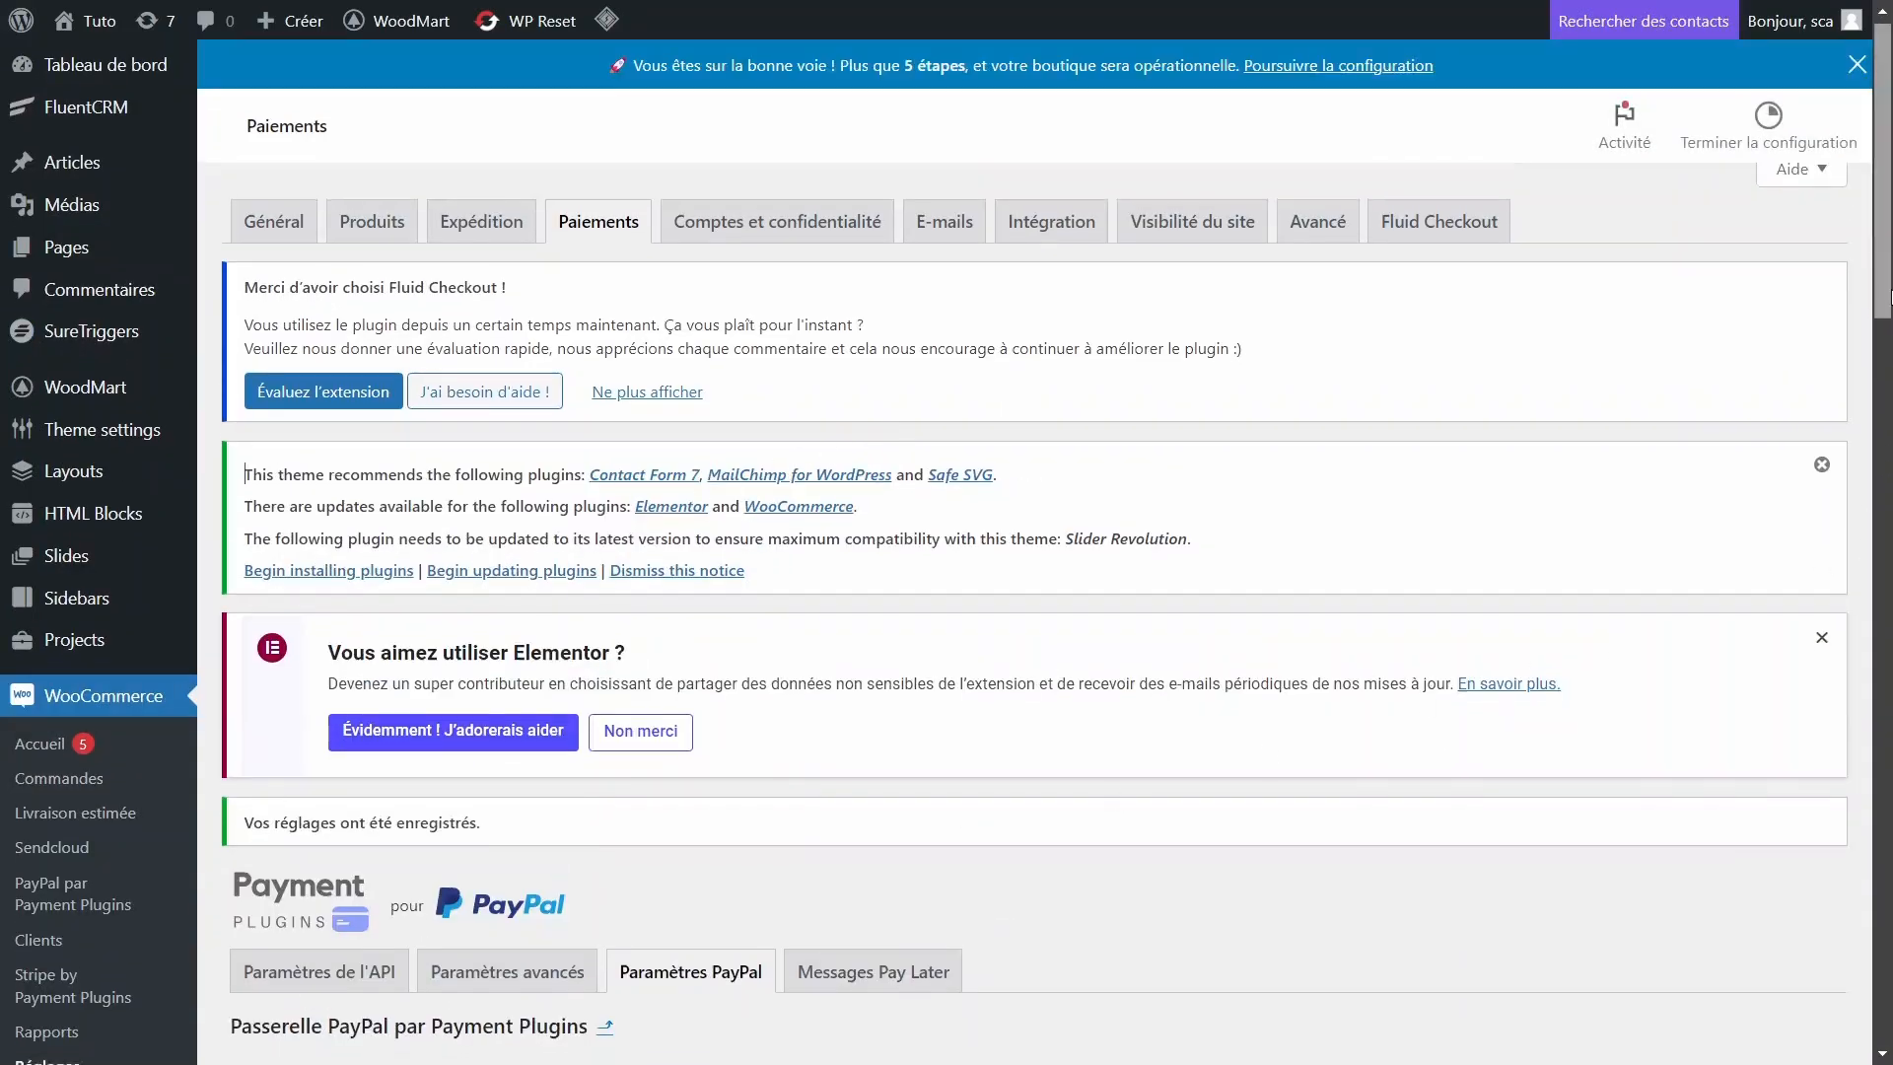
scroll(1883, 455, down, 6)
scroll(1883, 456, down, 1)
click(858, 268)
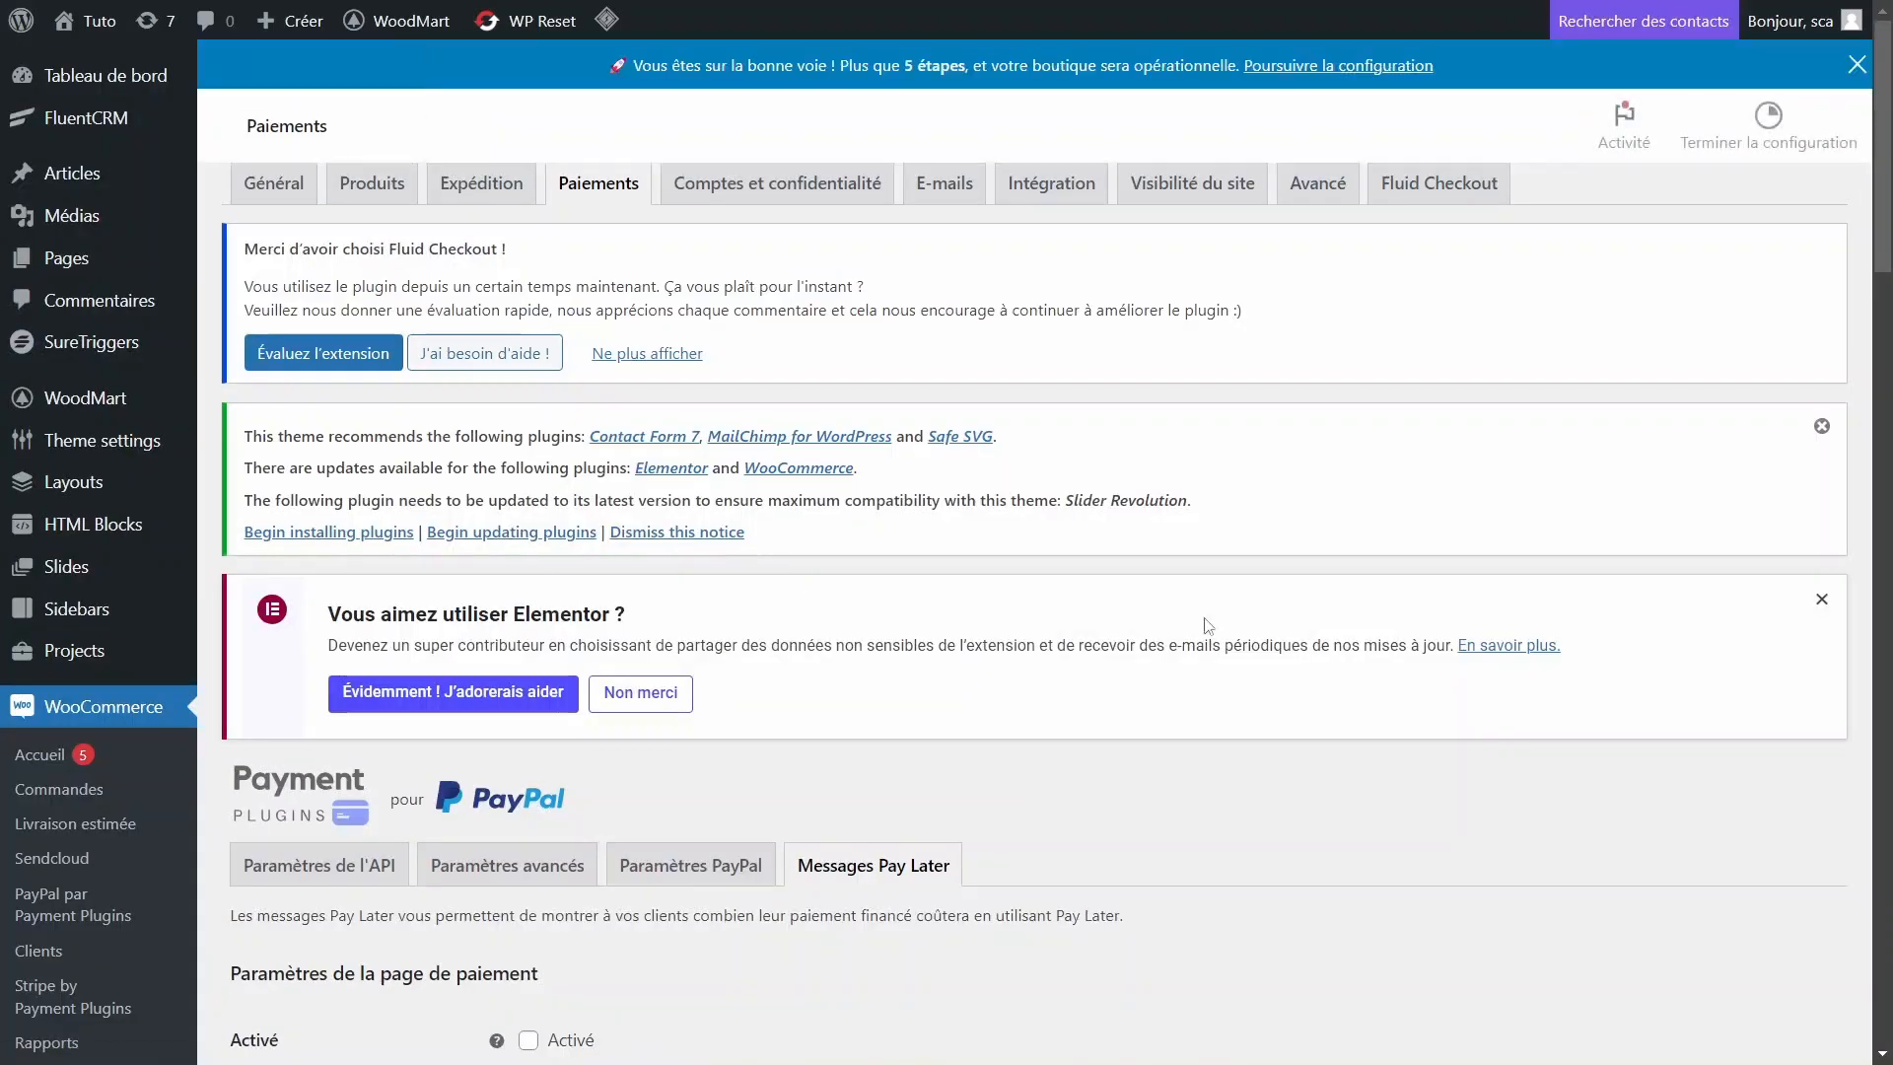
Enable the Pay Later message for the checkout page, keeping its location as "Sous le total de la commande".
scroll(1871, 474, down, 11)
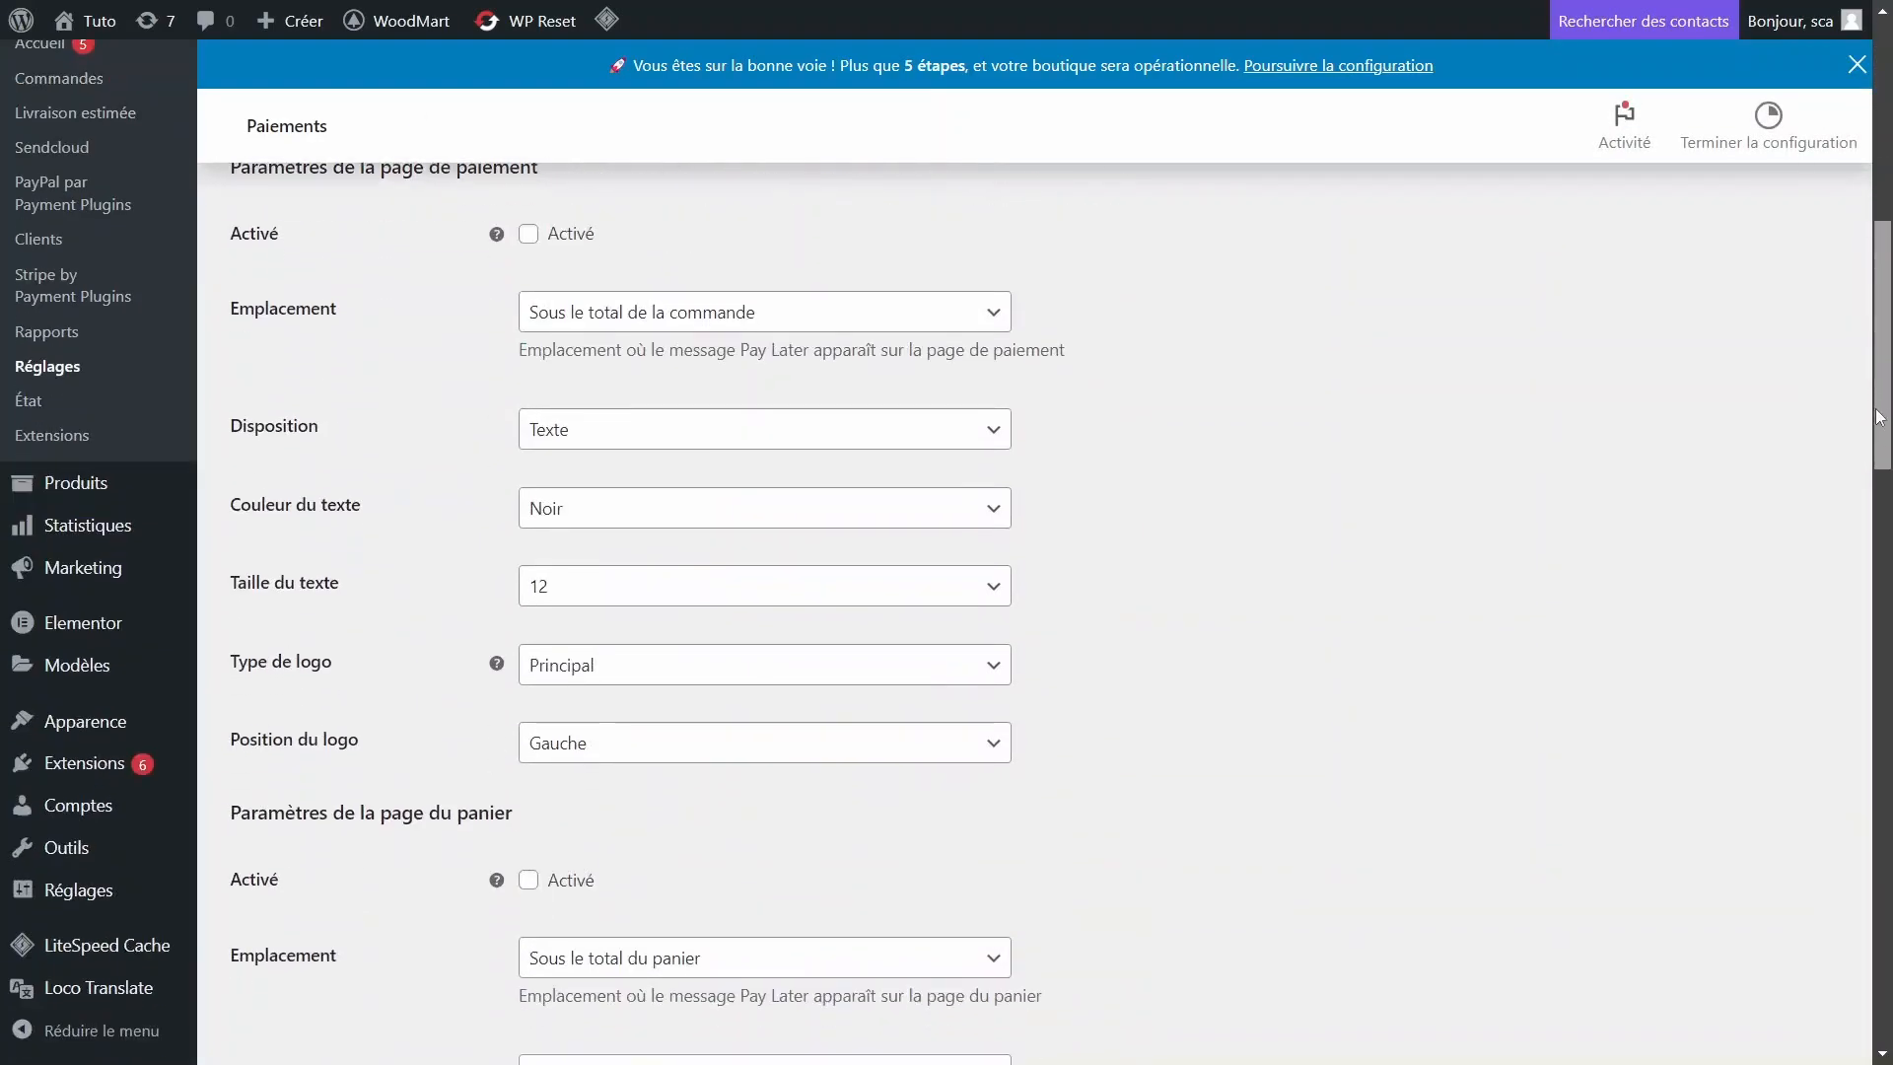
scroll(1870, 474, down, 1)
scroll(1870, 474, up, 5)
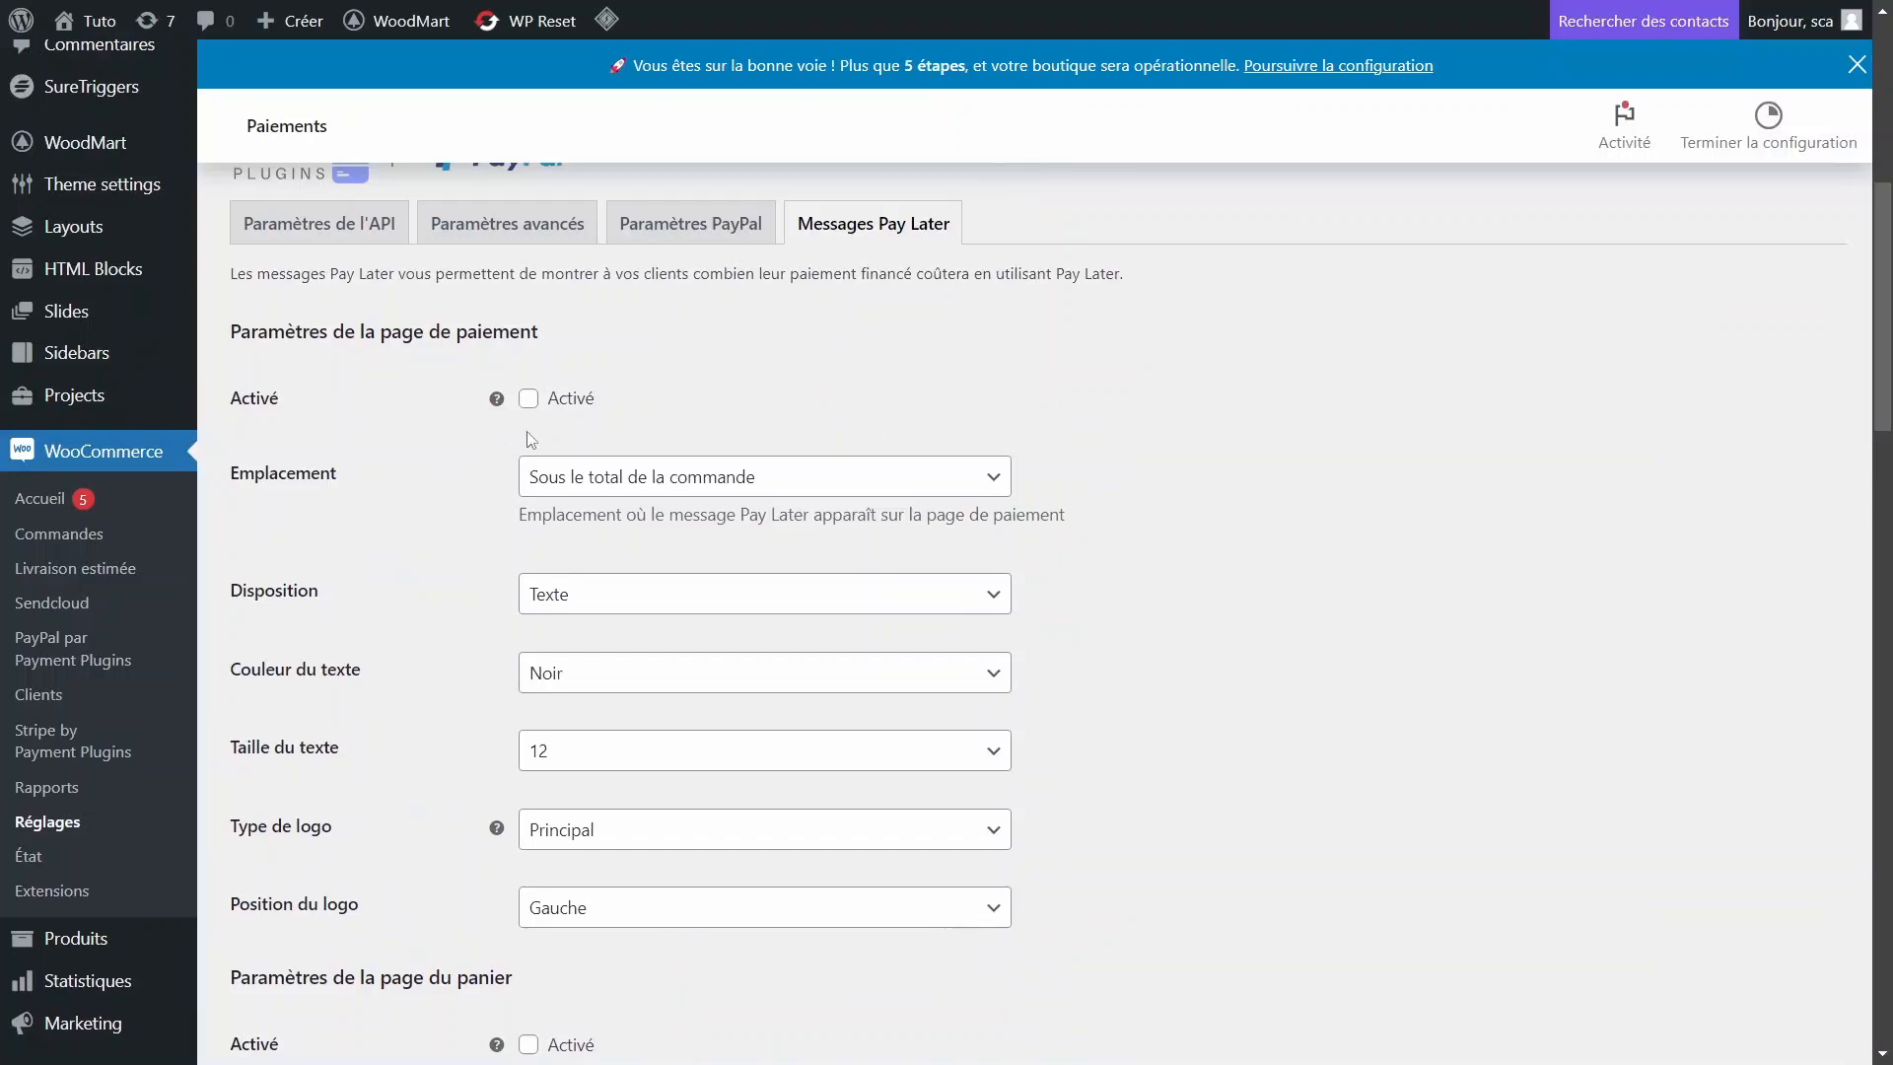
click(530, 400)
click(702, 483)
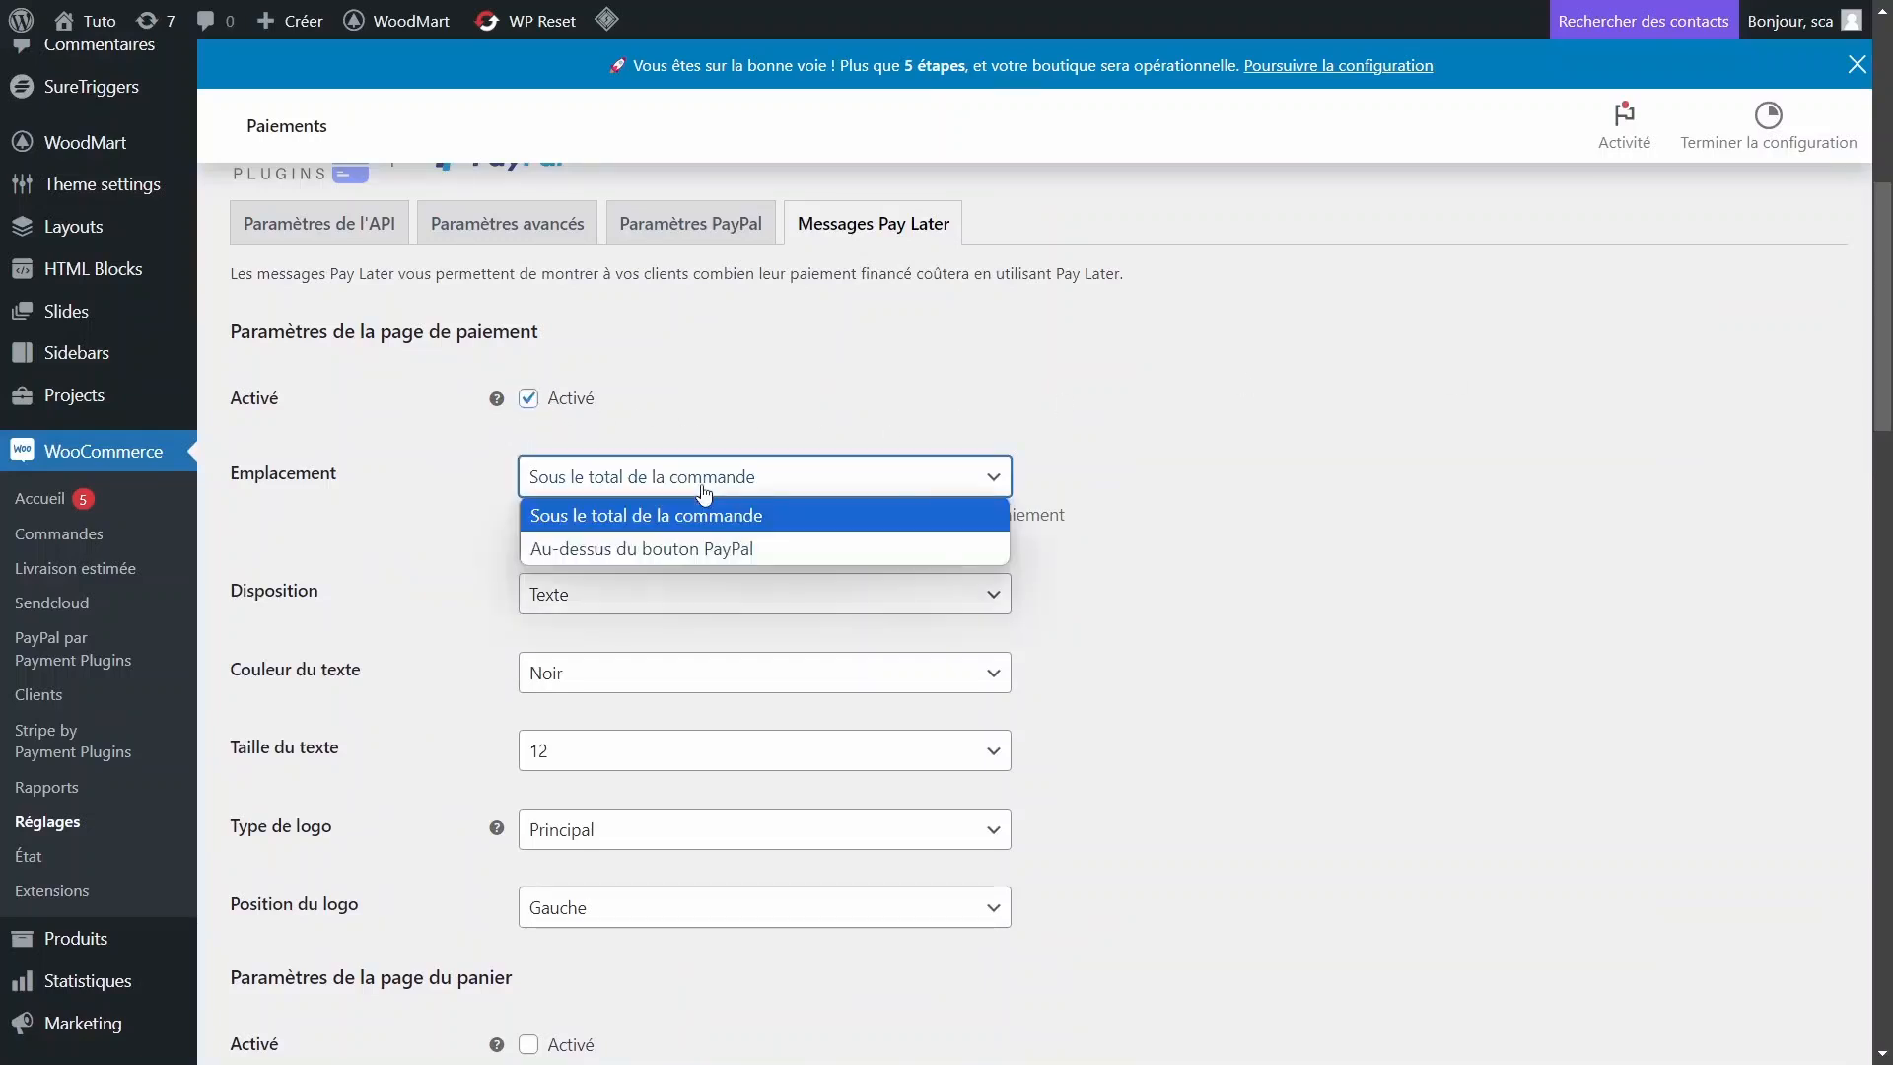
click(702, 483)
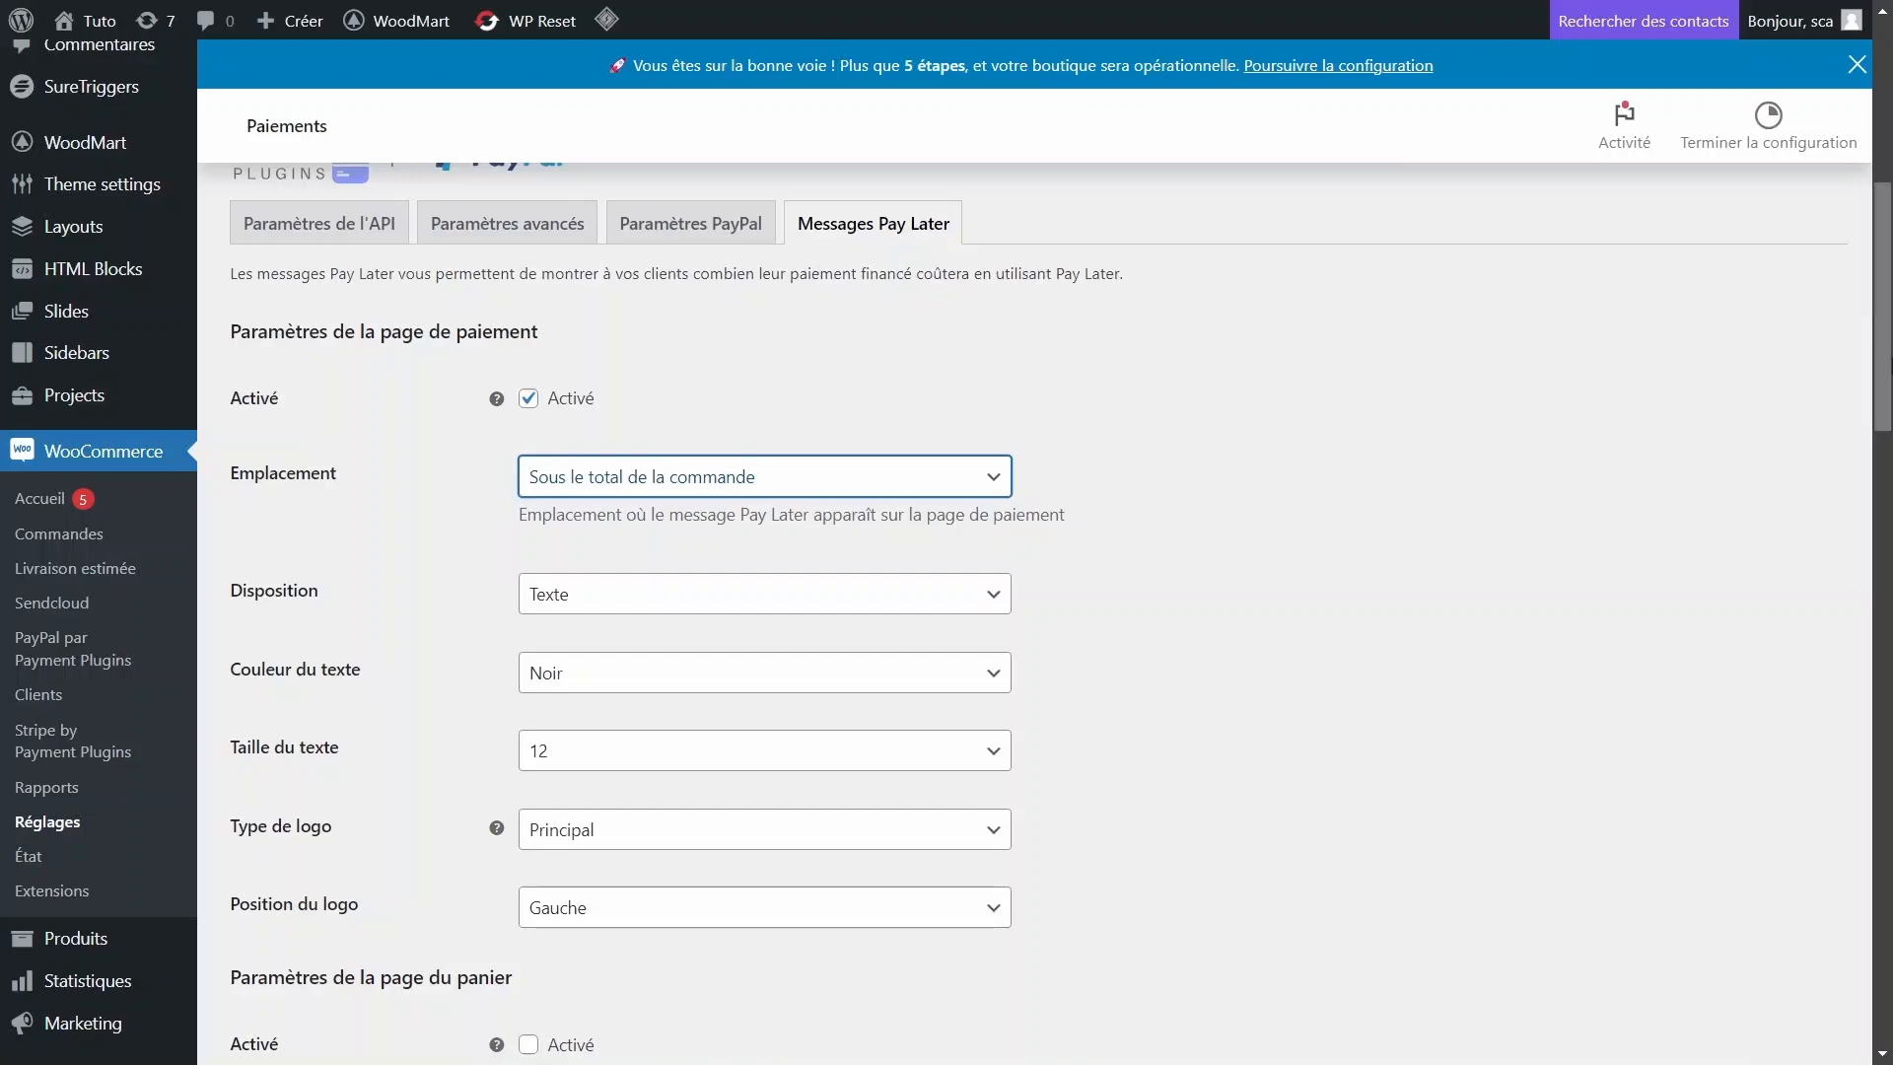
Review the Pay Later message options for the cart, product and shop pages, and save the changes.
scroll(1878, 564, down, 10)
scroll(1877, 564, up, 3)
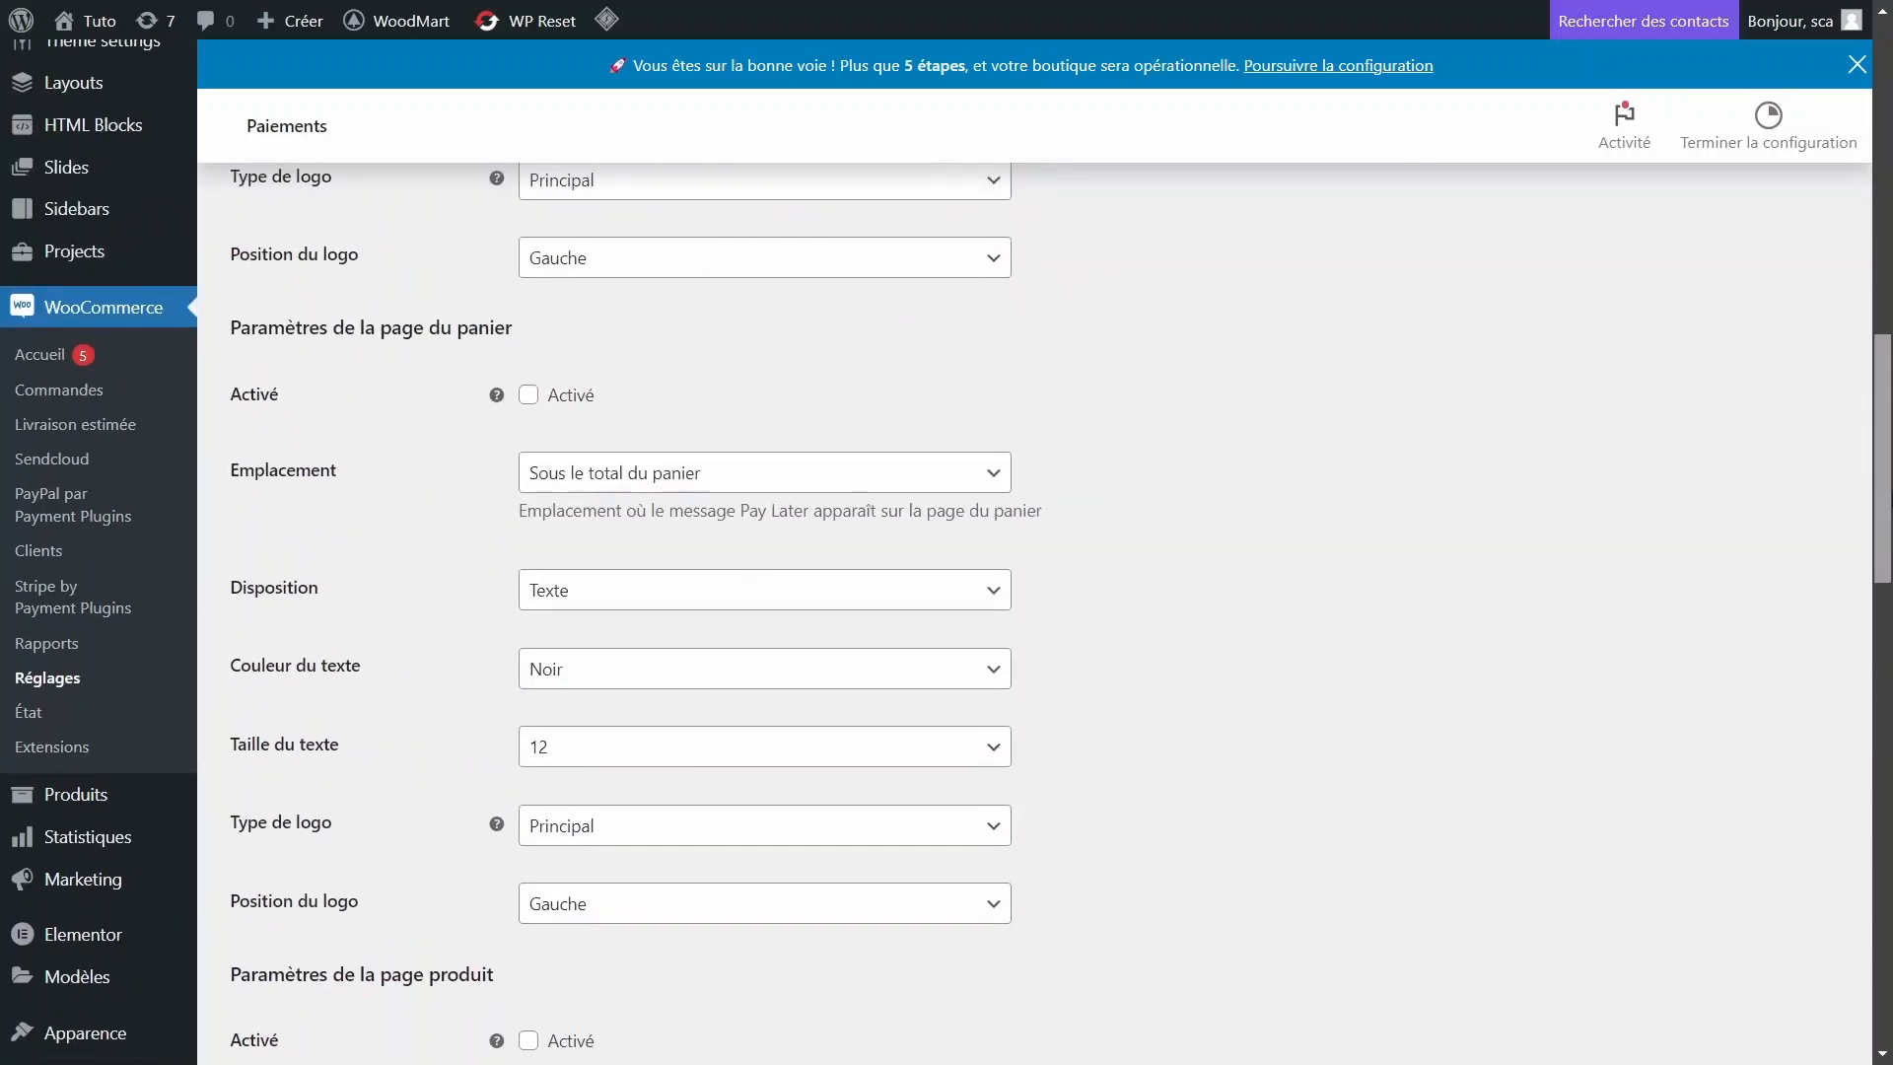
scroll(545, 519, down, 2)
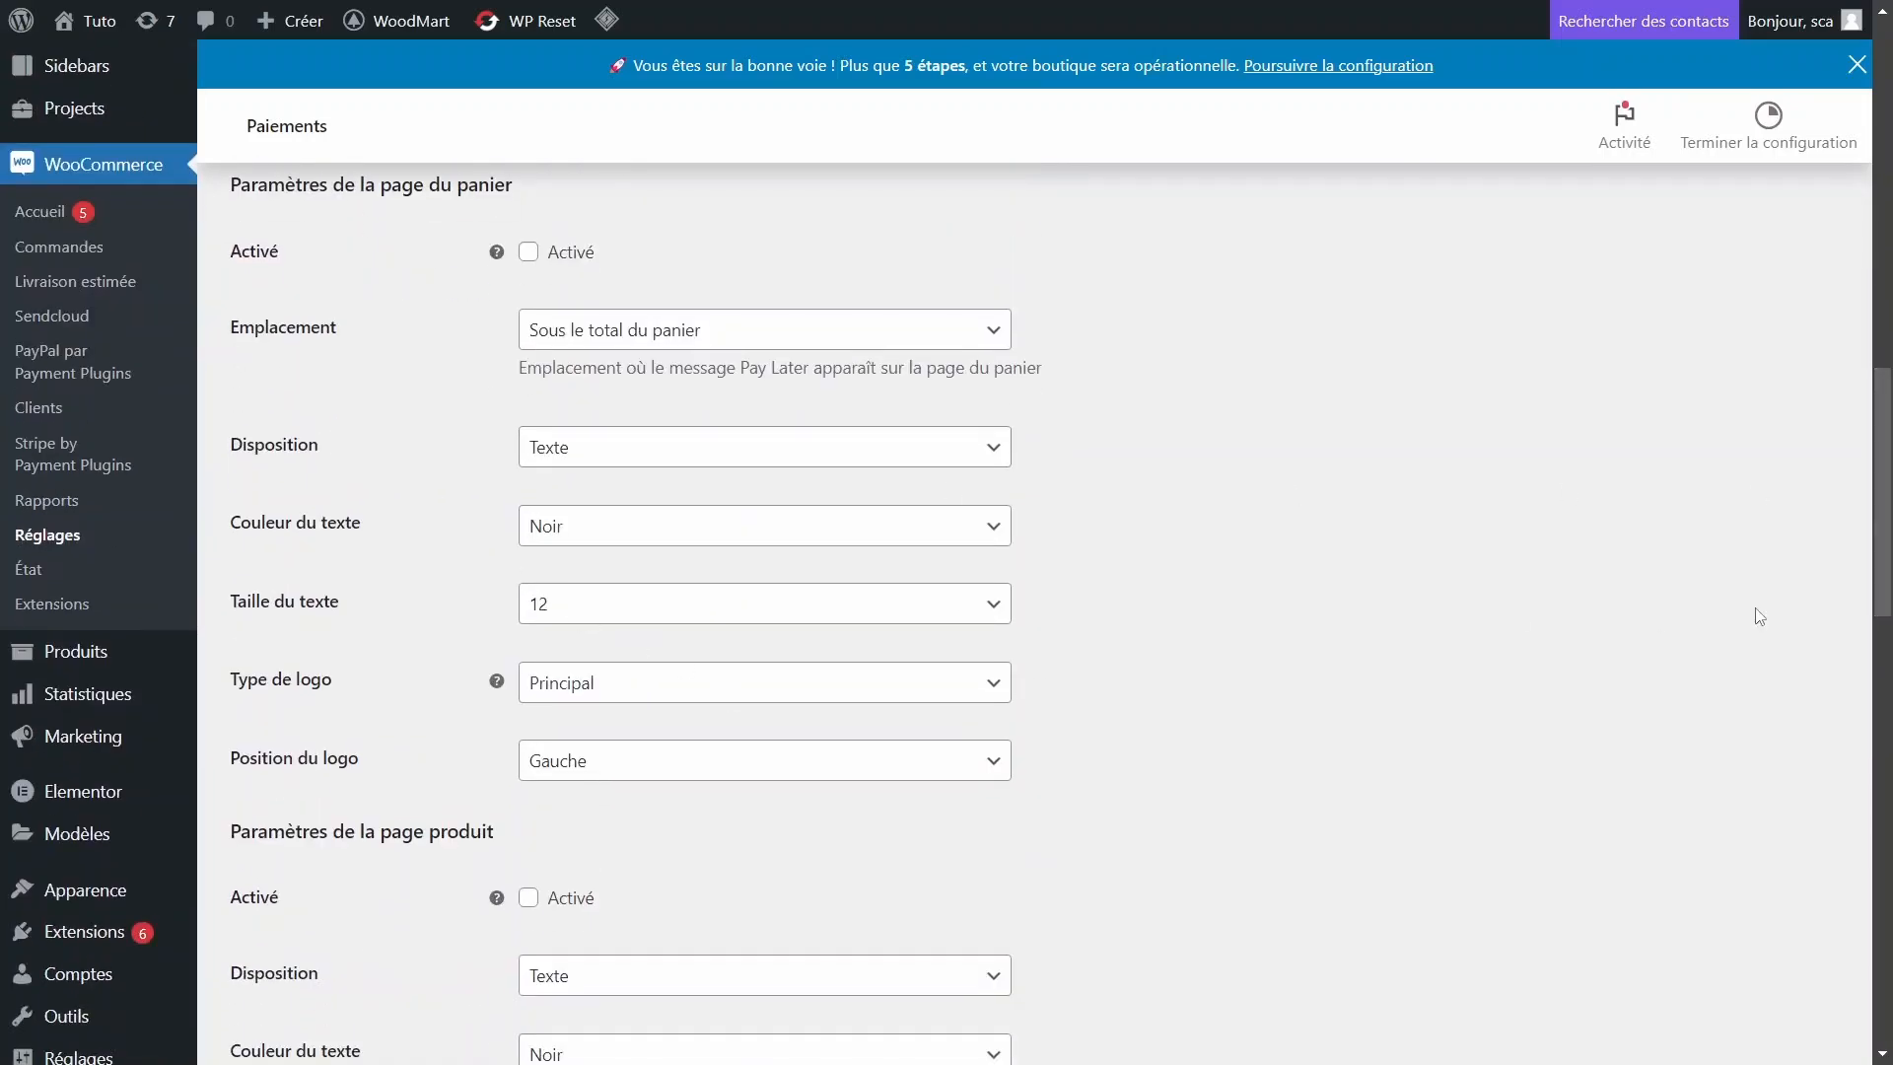
scroll(1885, 586, down, 1)
scroll(1885, 586, down, 7)
scroll(1841, 727, up, 10)
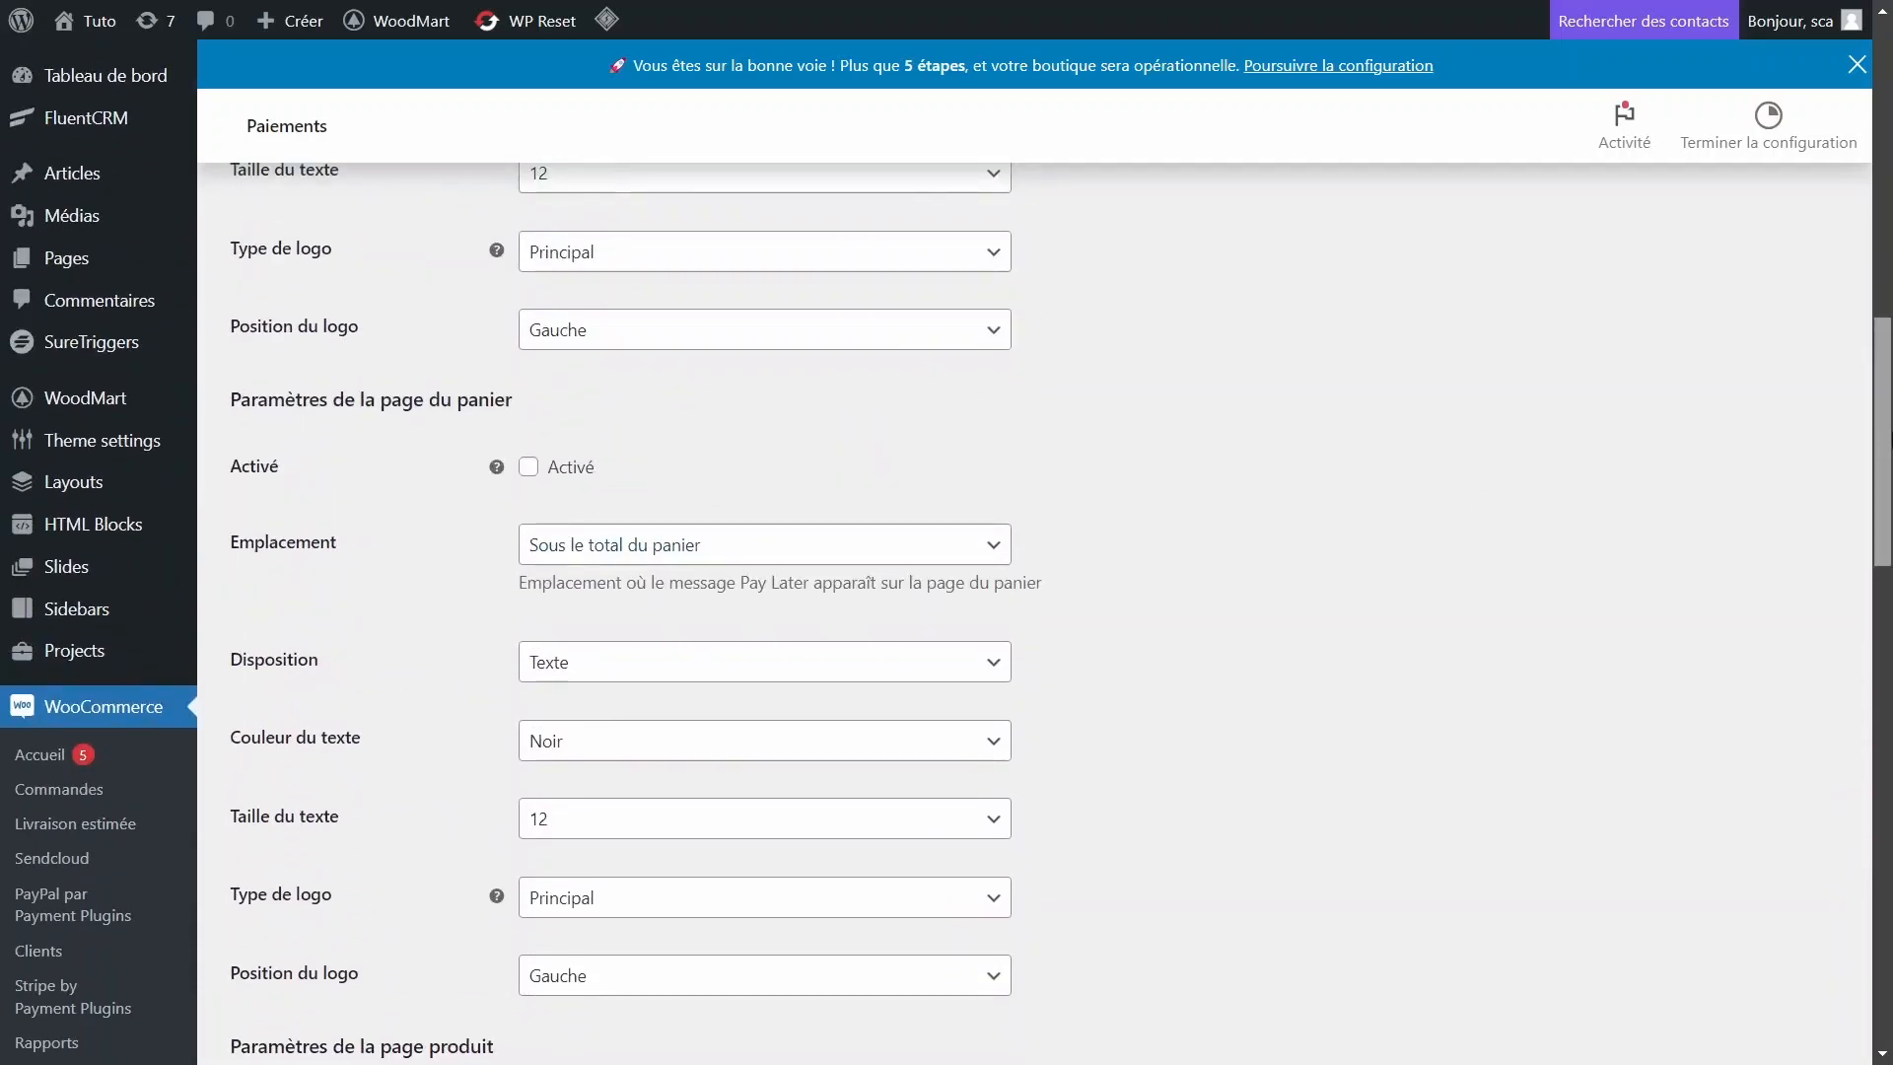
scroll(1856, 730, down, 12)
scroll(1855, 730, down, 7)
scroll(1856, 729, up, 1)
scroll(1856, 730, down, 3)
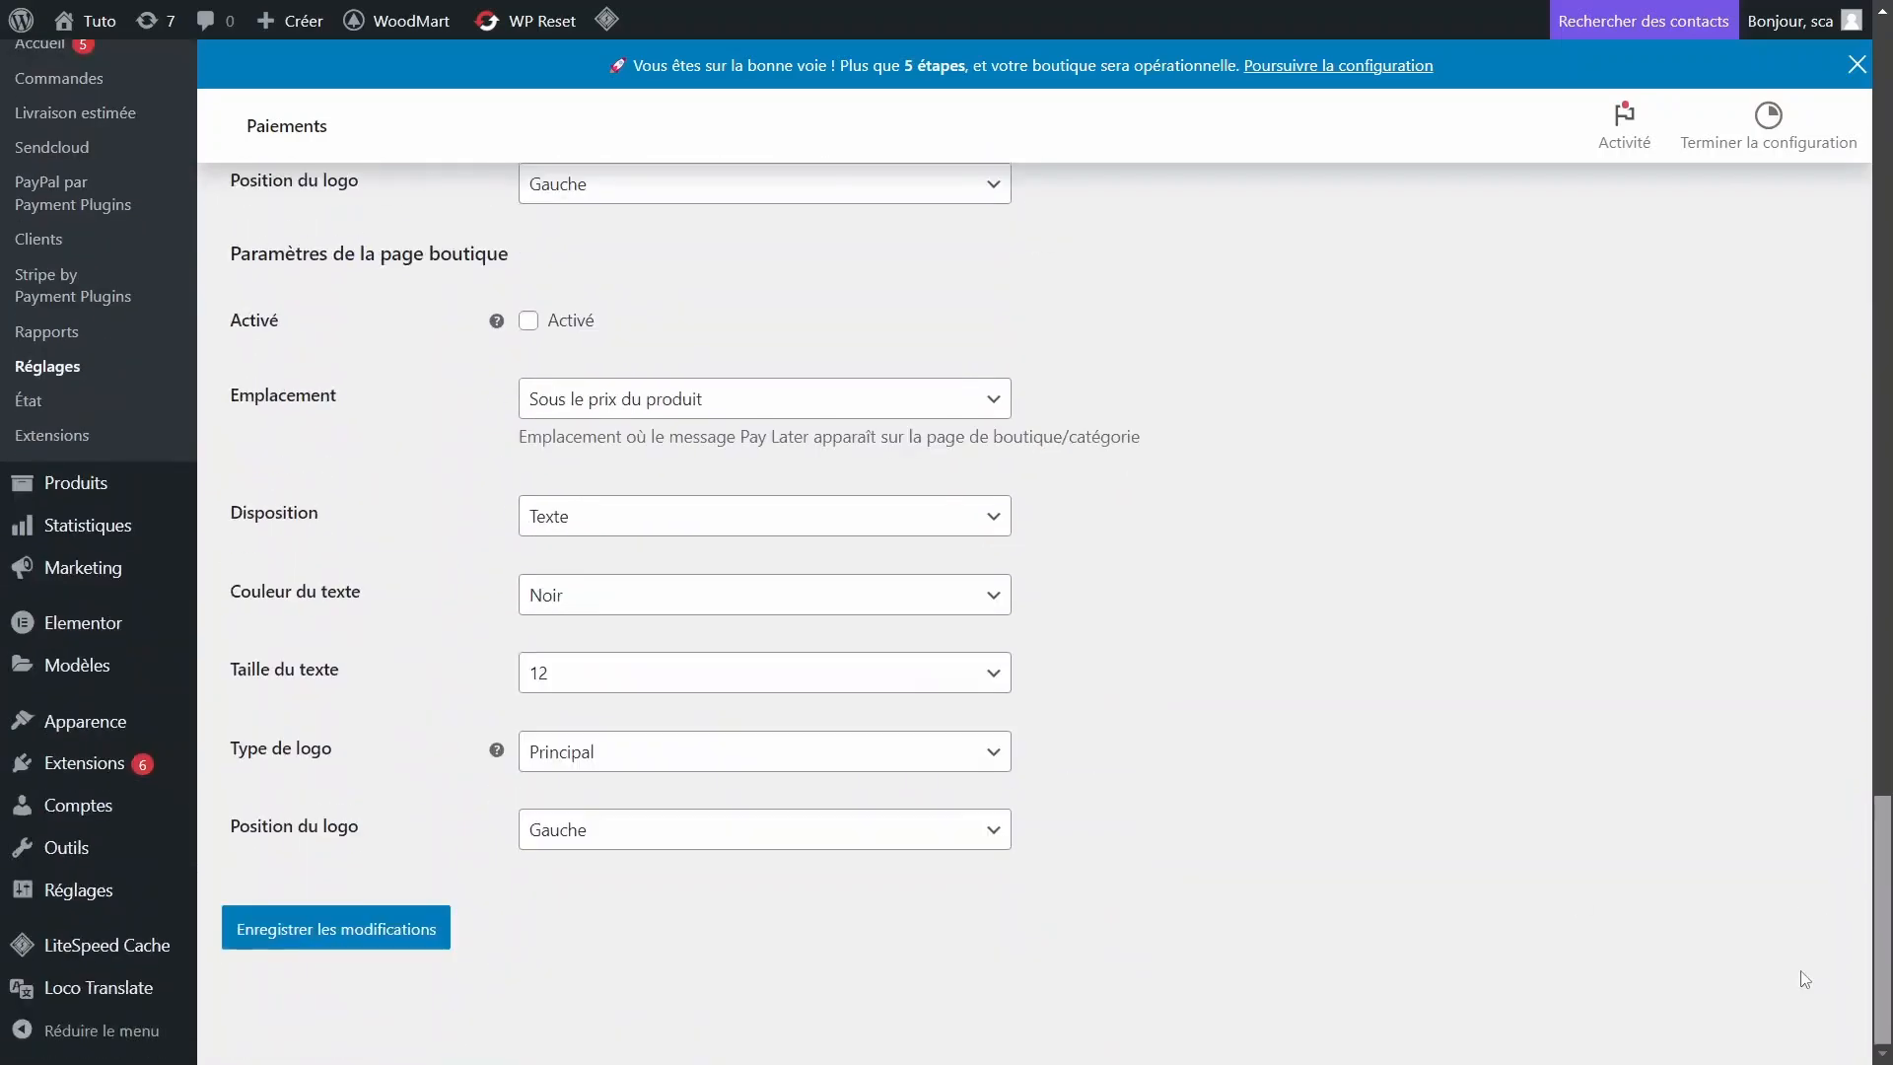
click(336, 925)
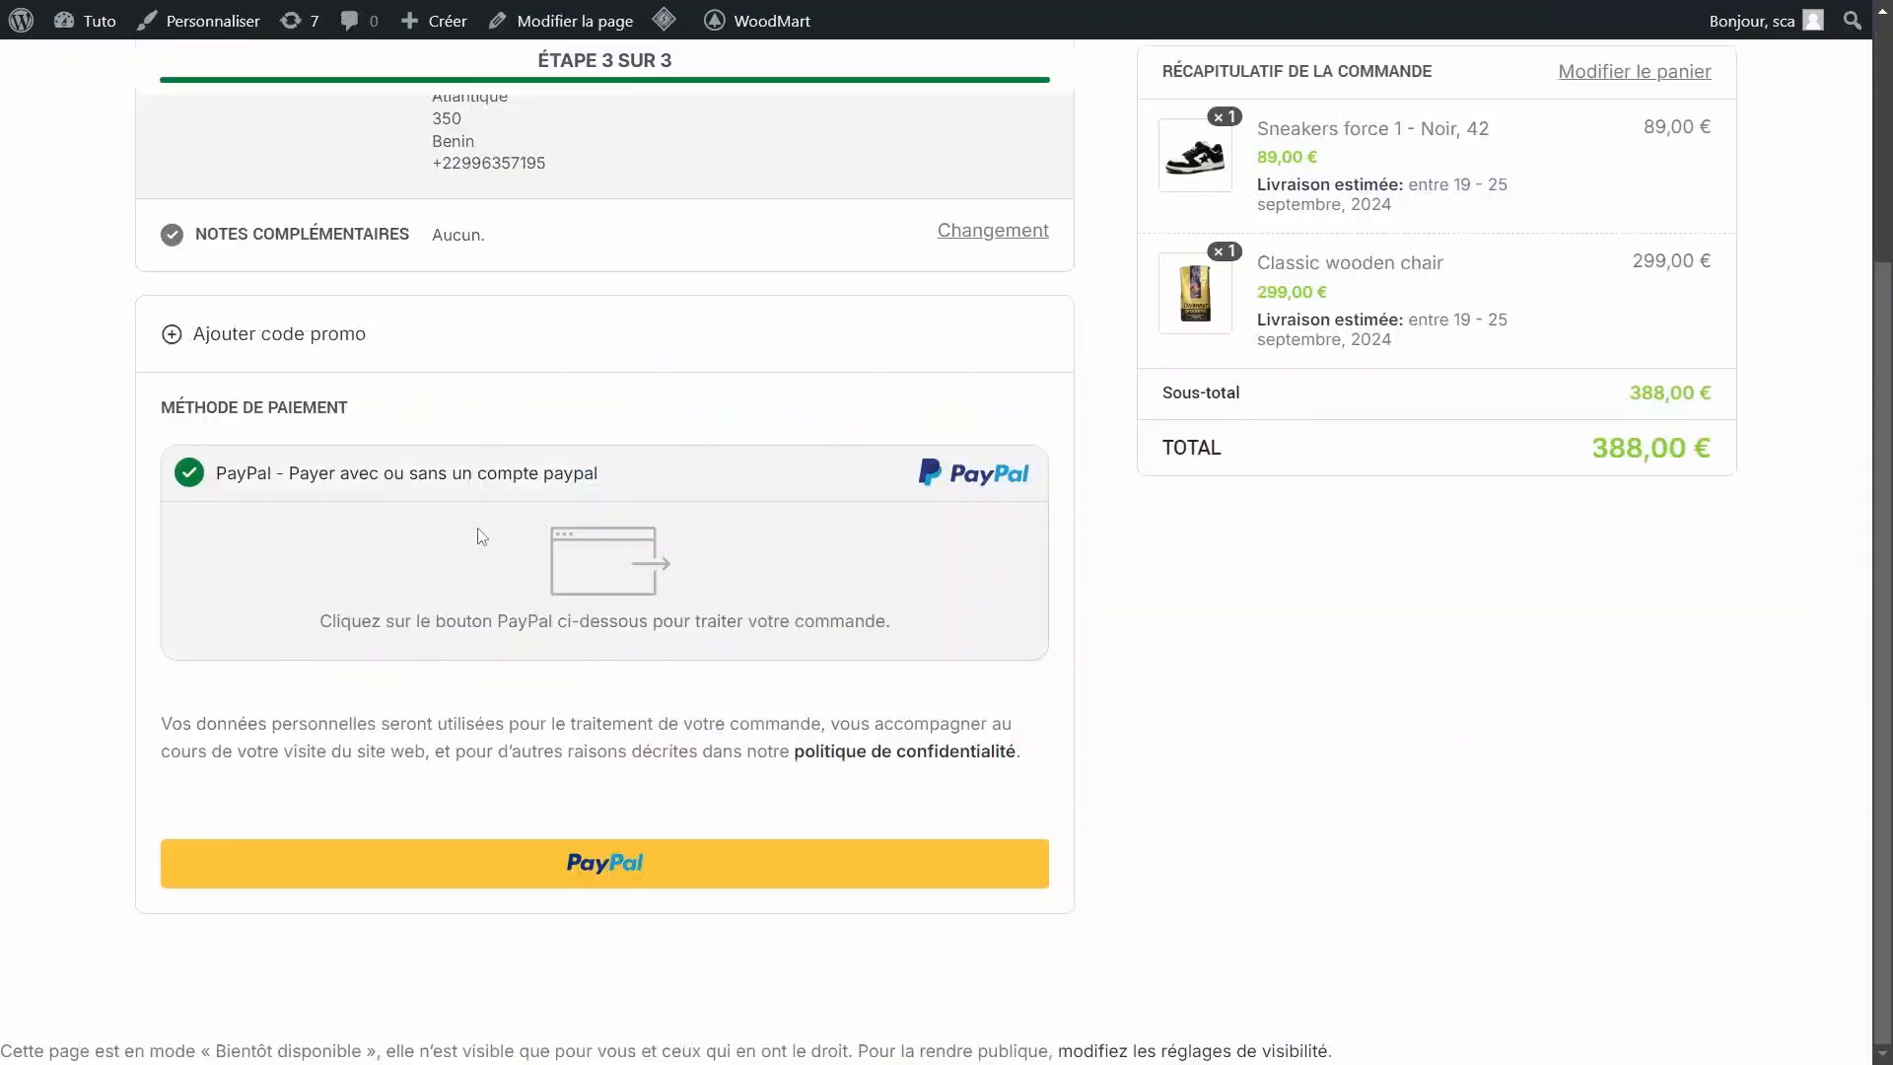
Reload the shop's checkout page and examine the order summary and the available payment buttons.
scroll(930, 248, up, 4)
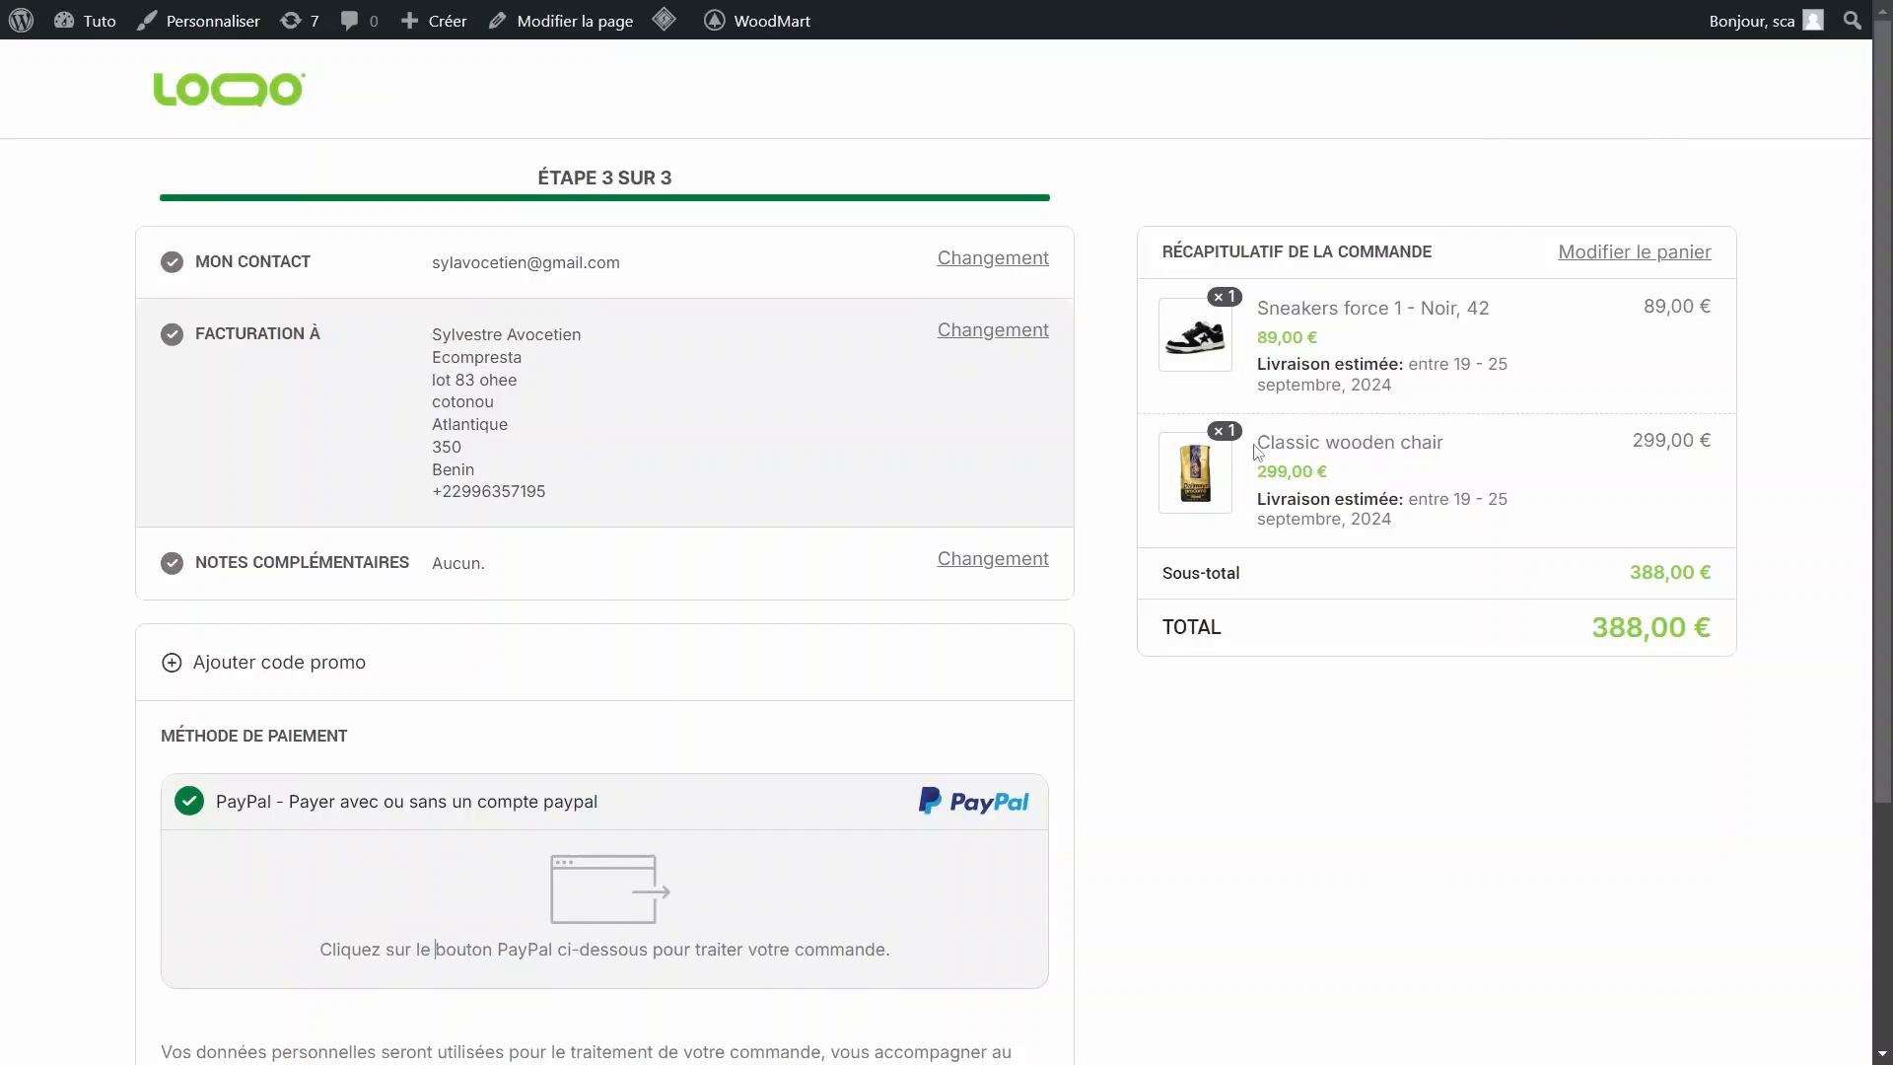
scroll(316, 384, down, 4)
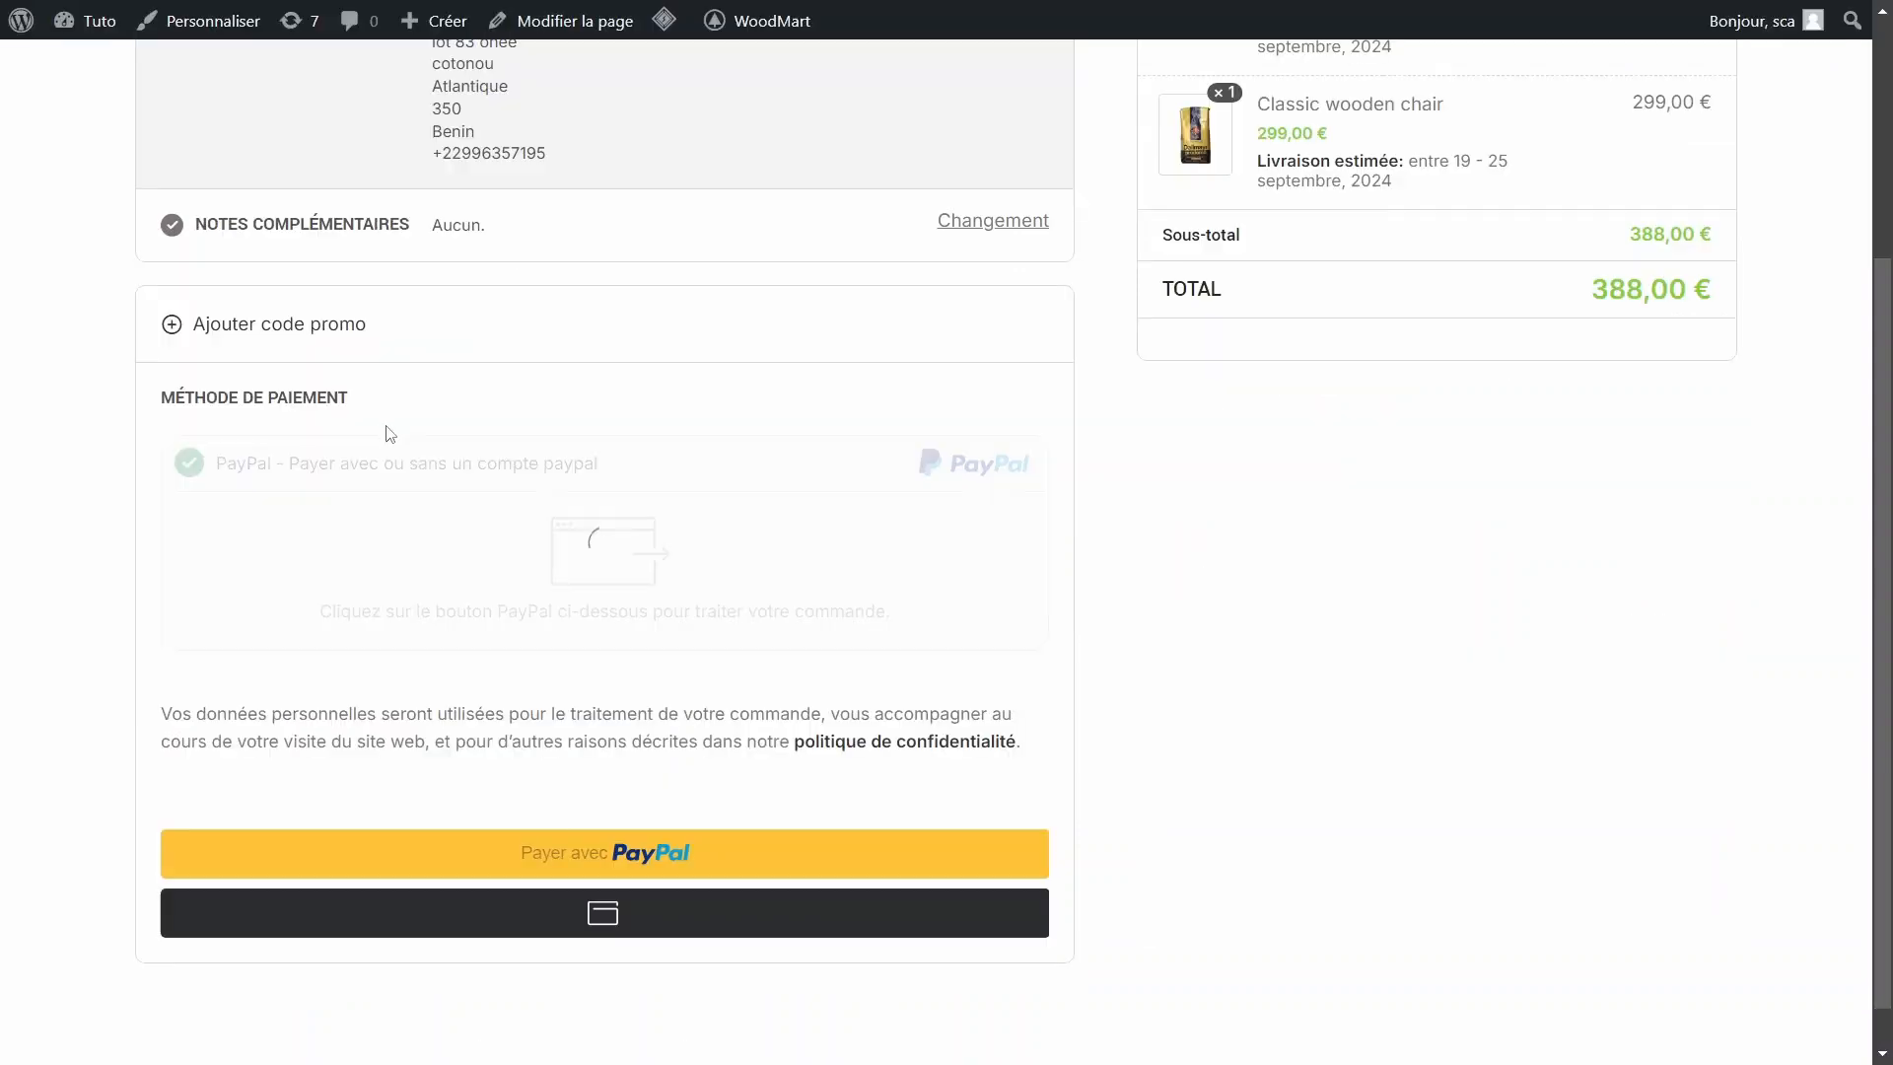
scroll(389, 431, up, 2)
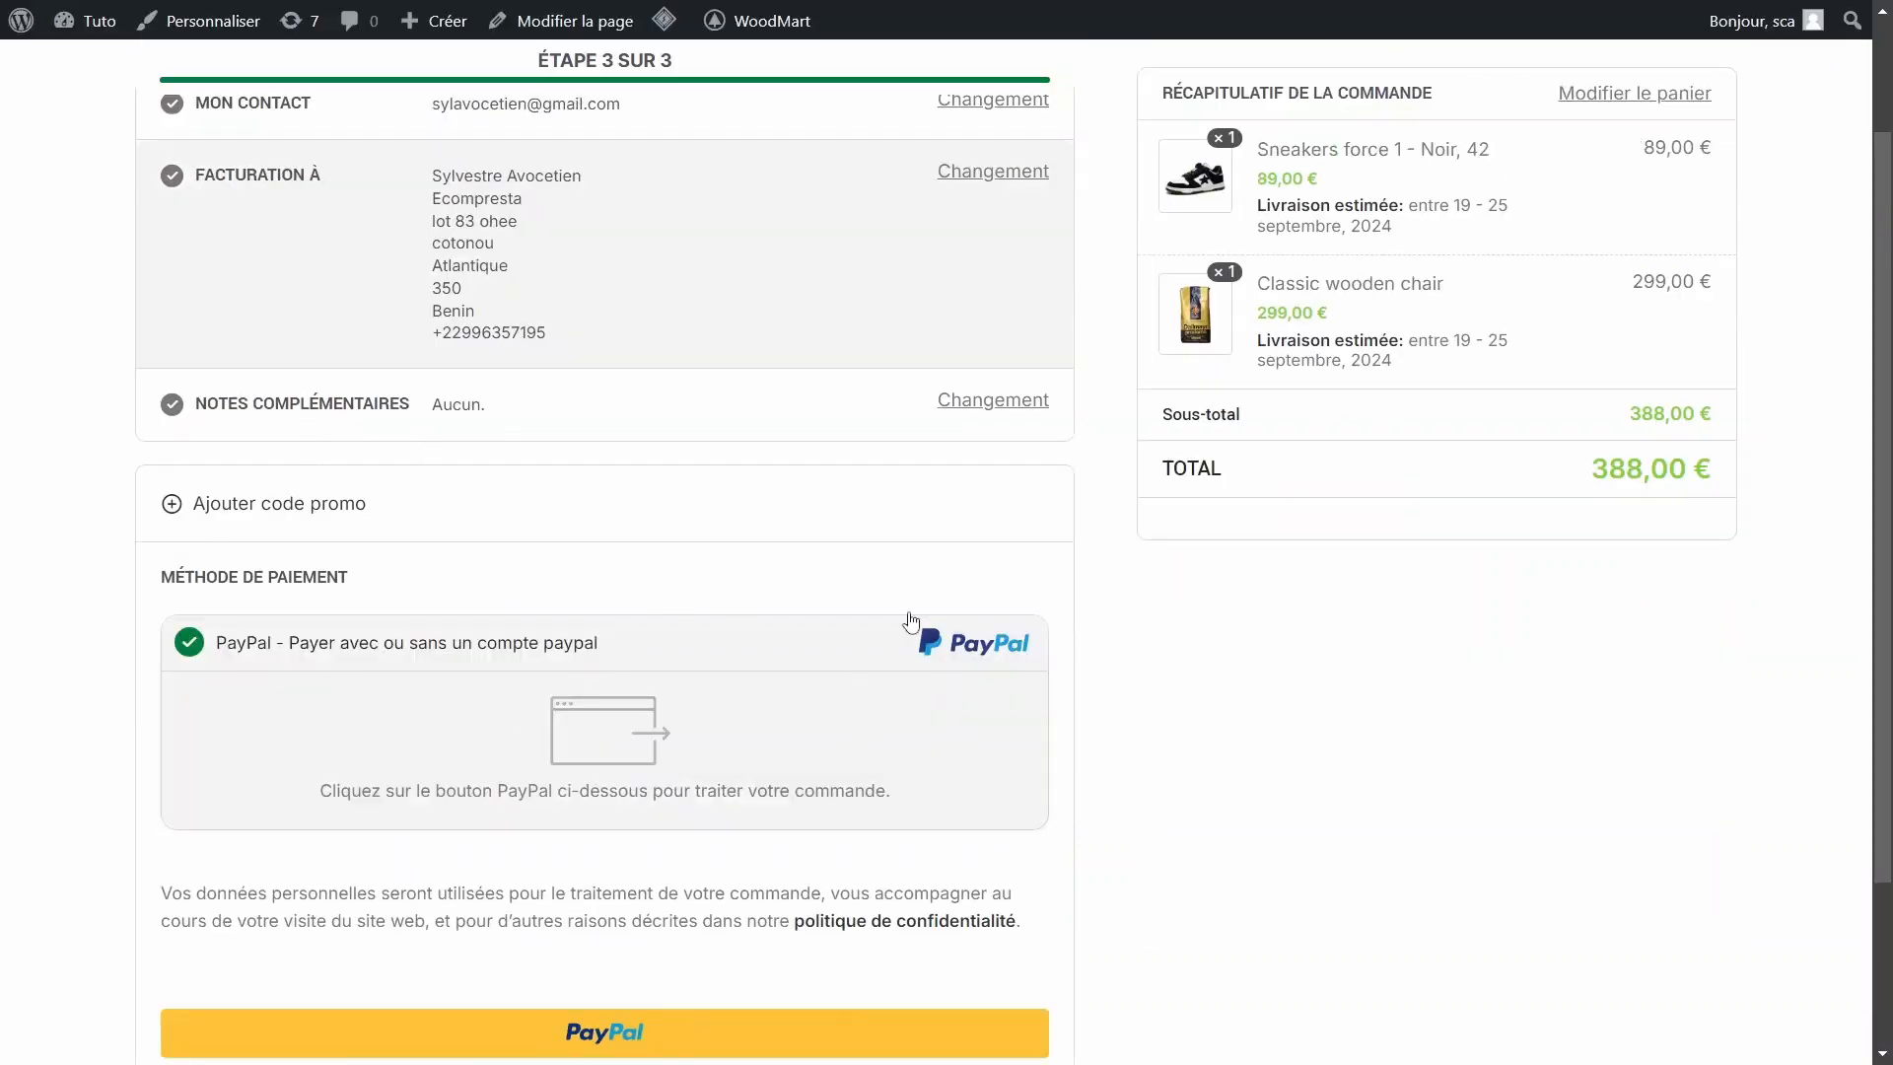
scroll(337, 451, down, 2)
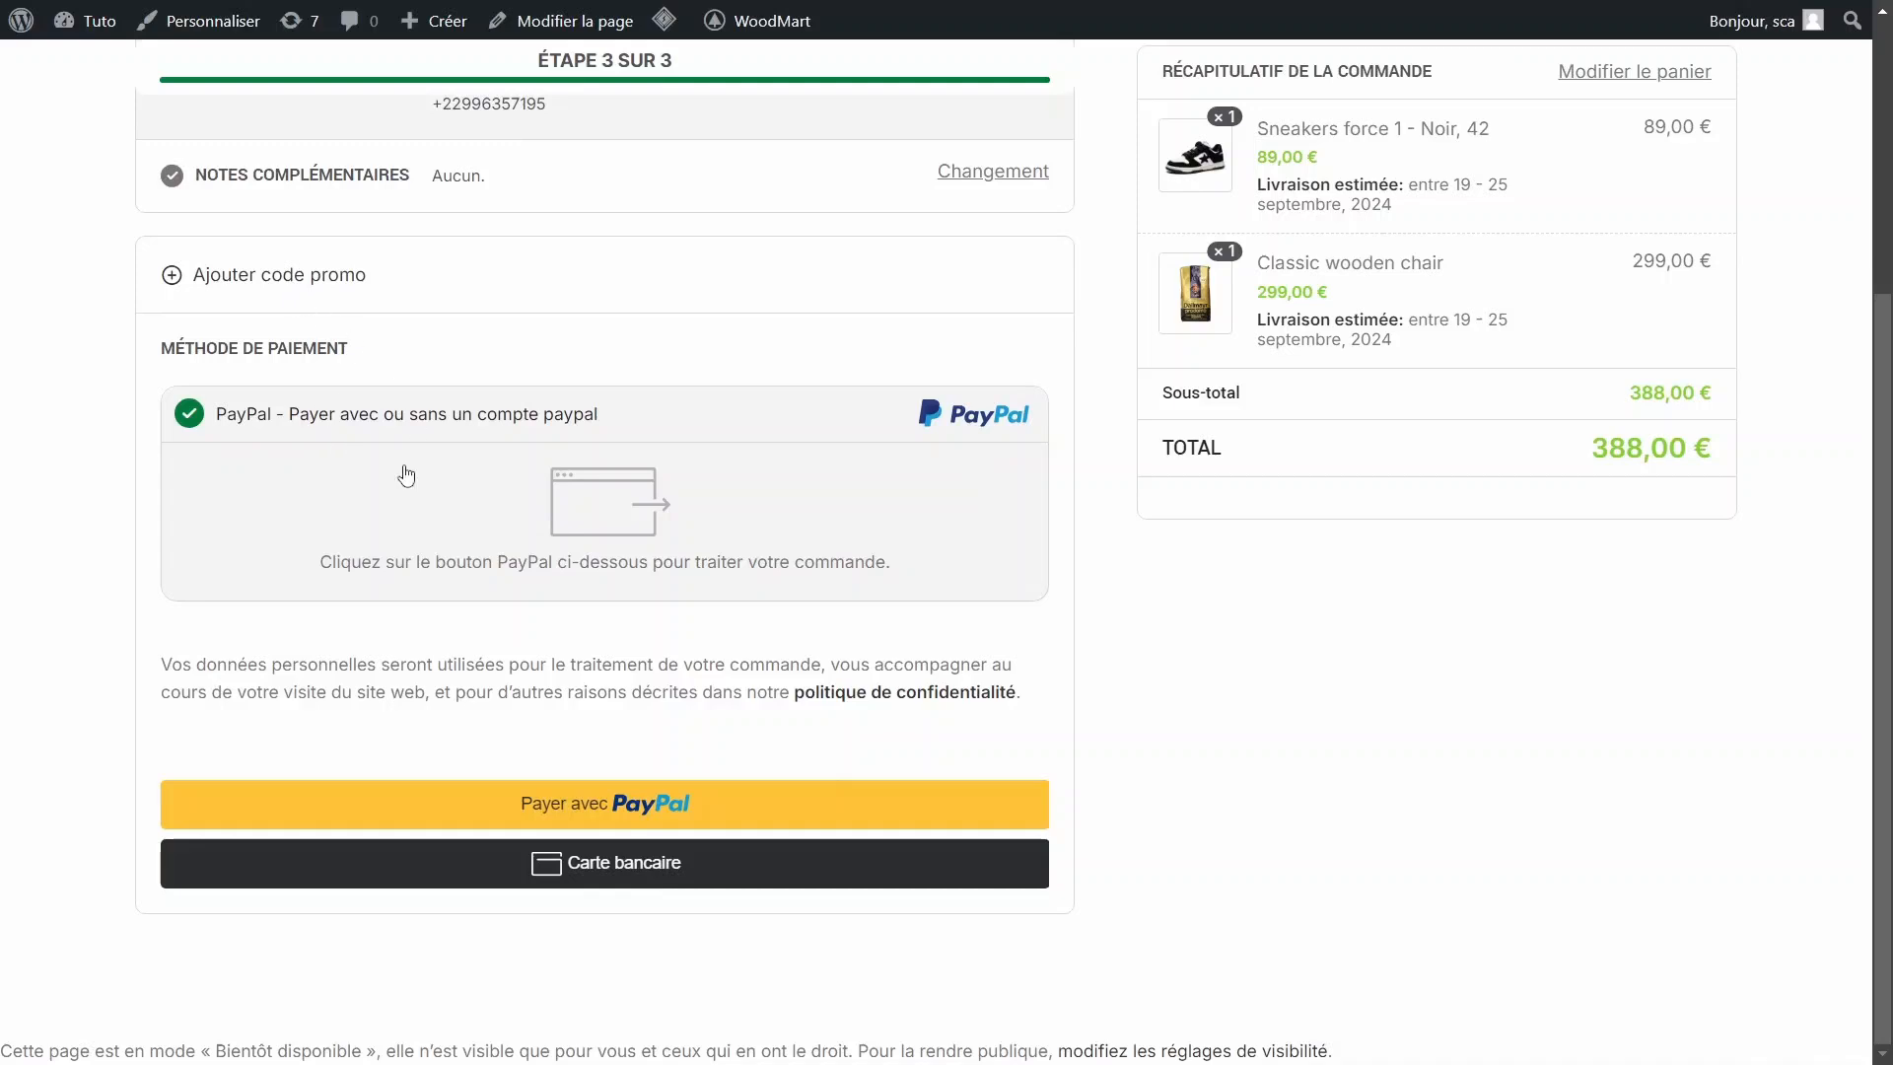
Open the bank card form on the checkout page and examine its card number, expiry date and security code fields.
click(582, 876)
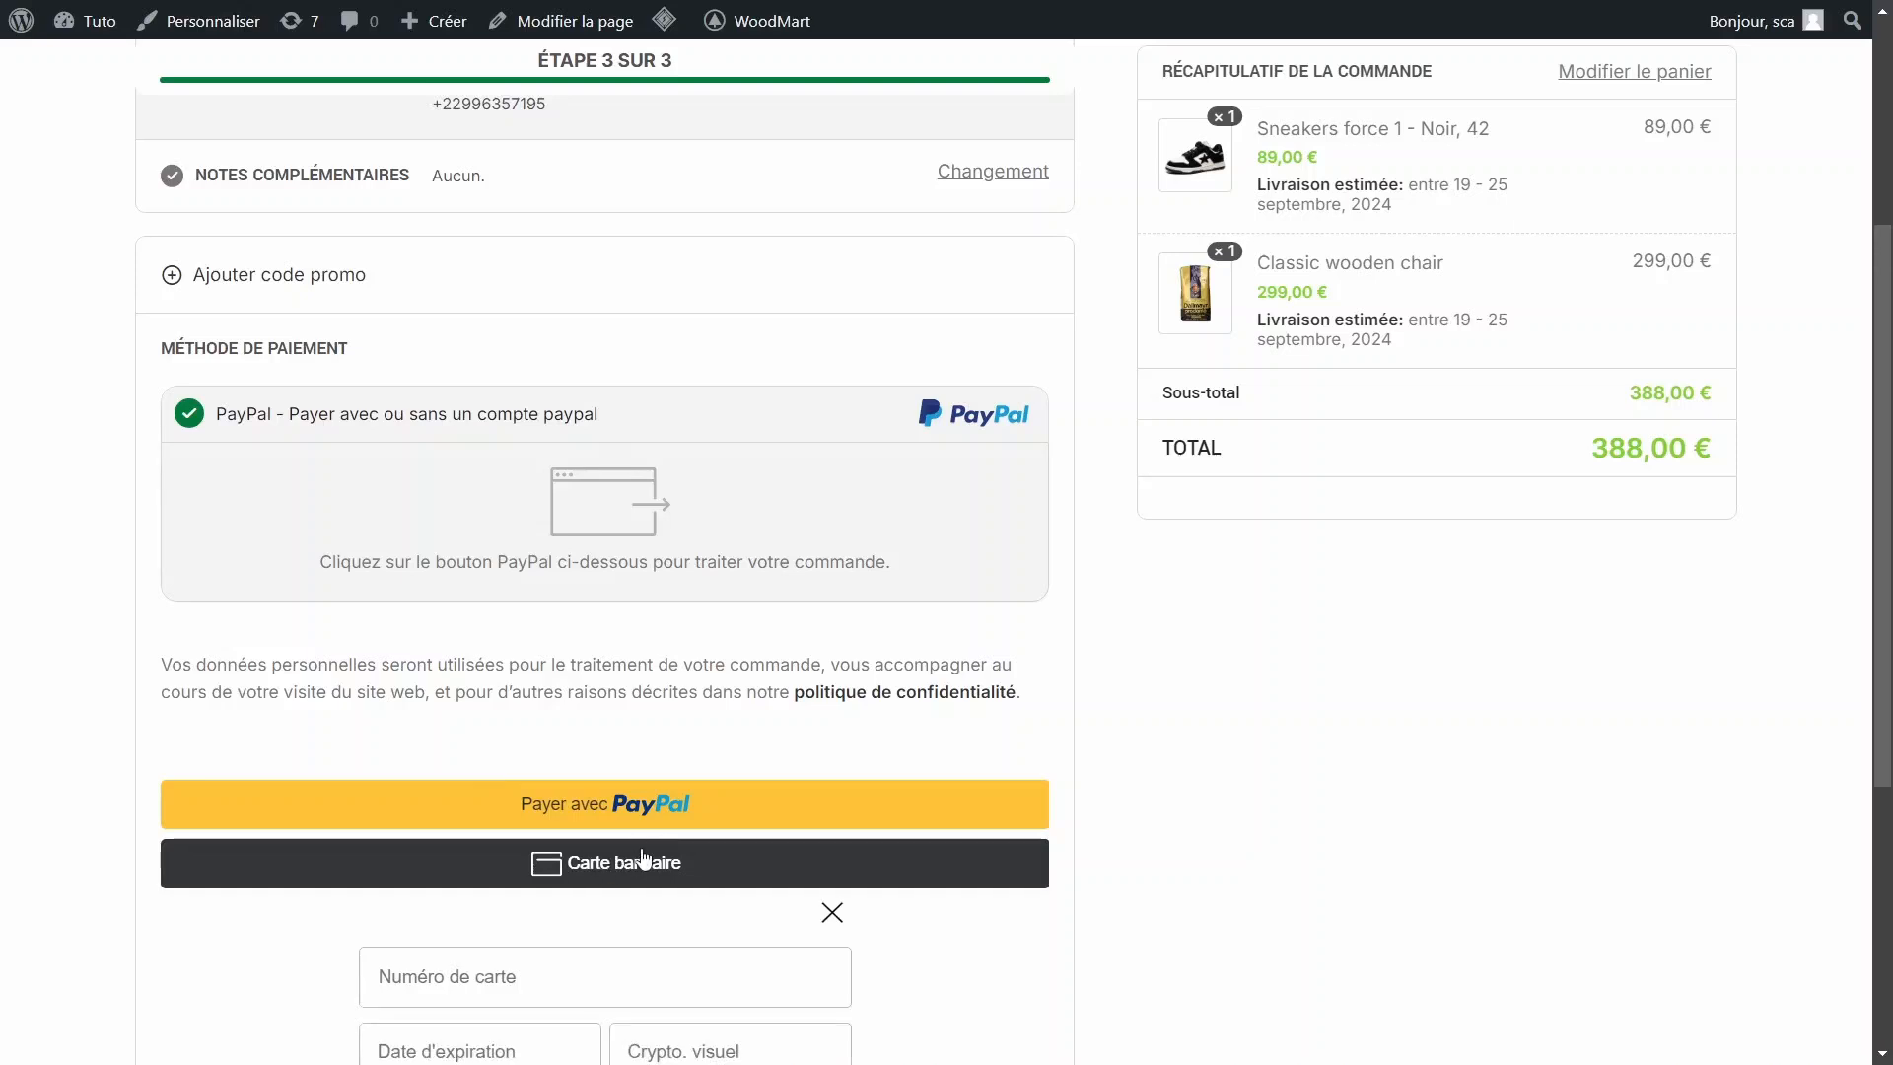
scroll(1718, 848, down, 5)
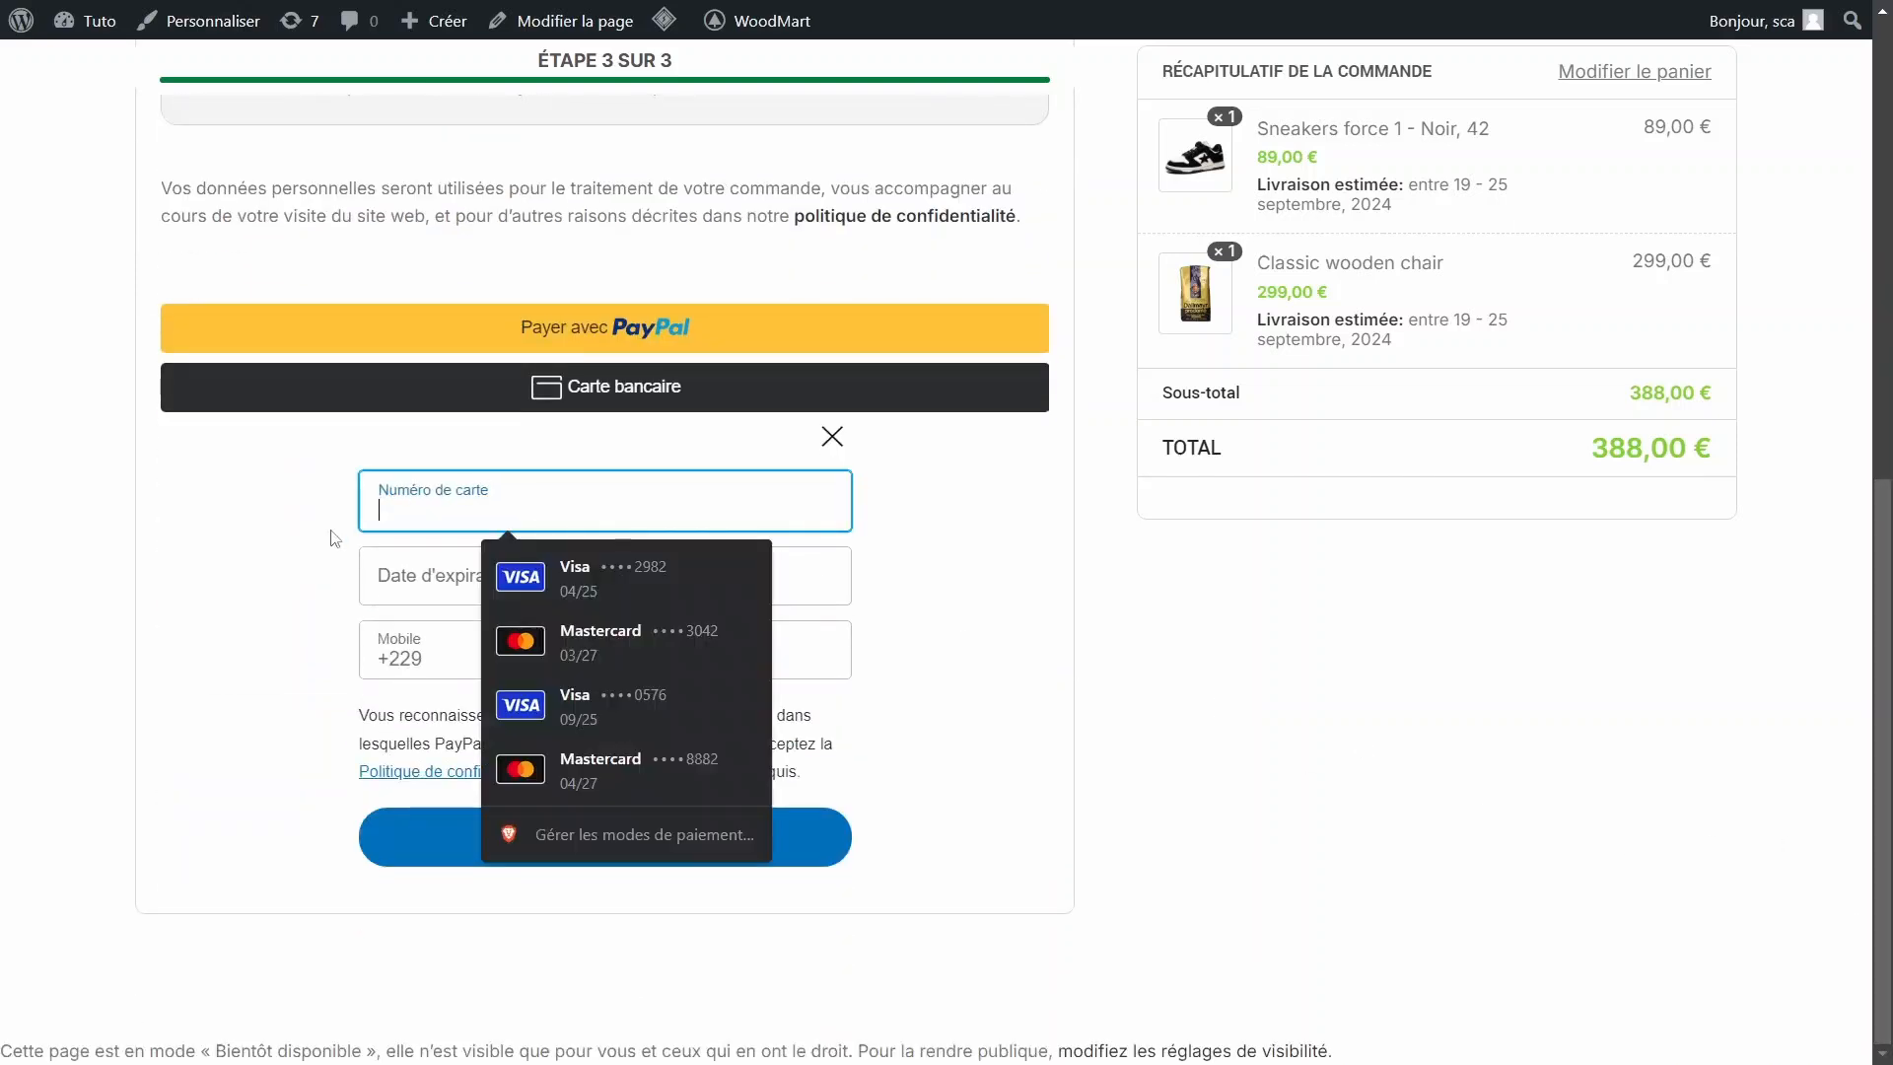
click(336, 563)
click(427, 501)
click(284, 614)
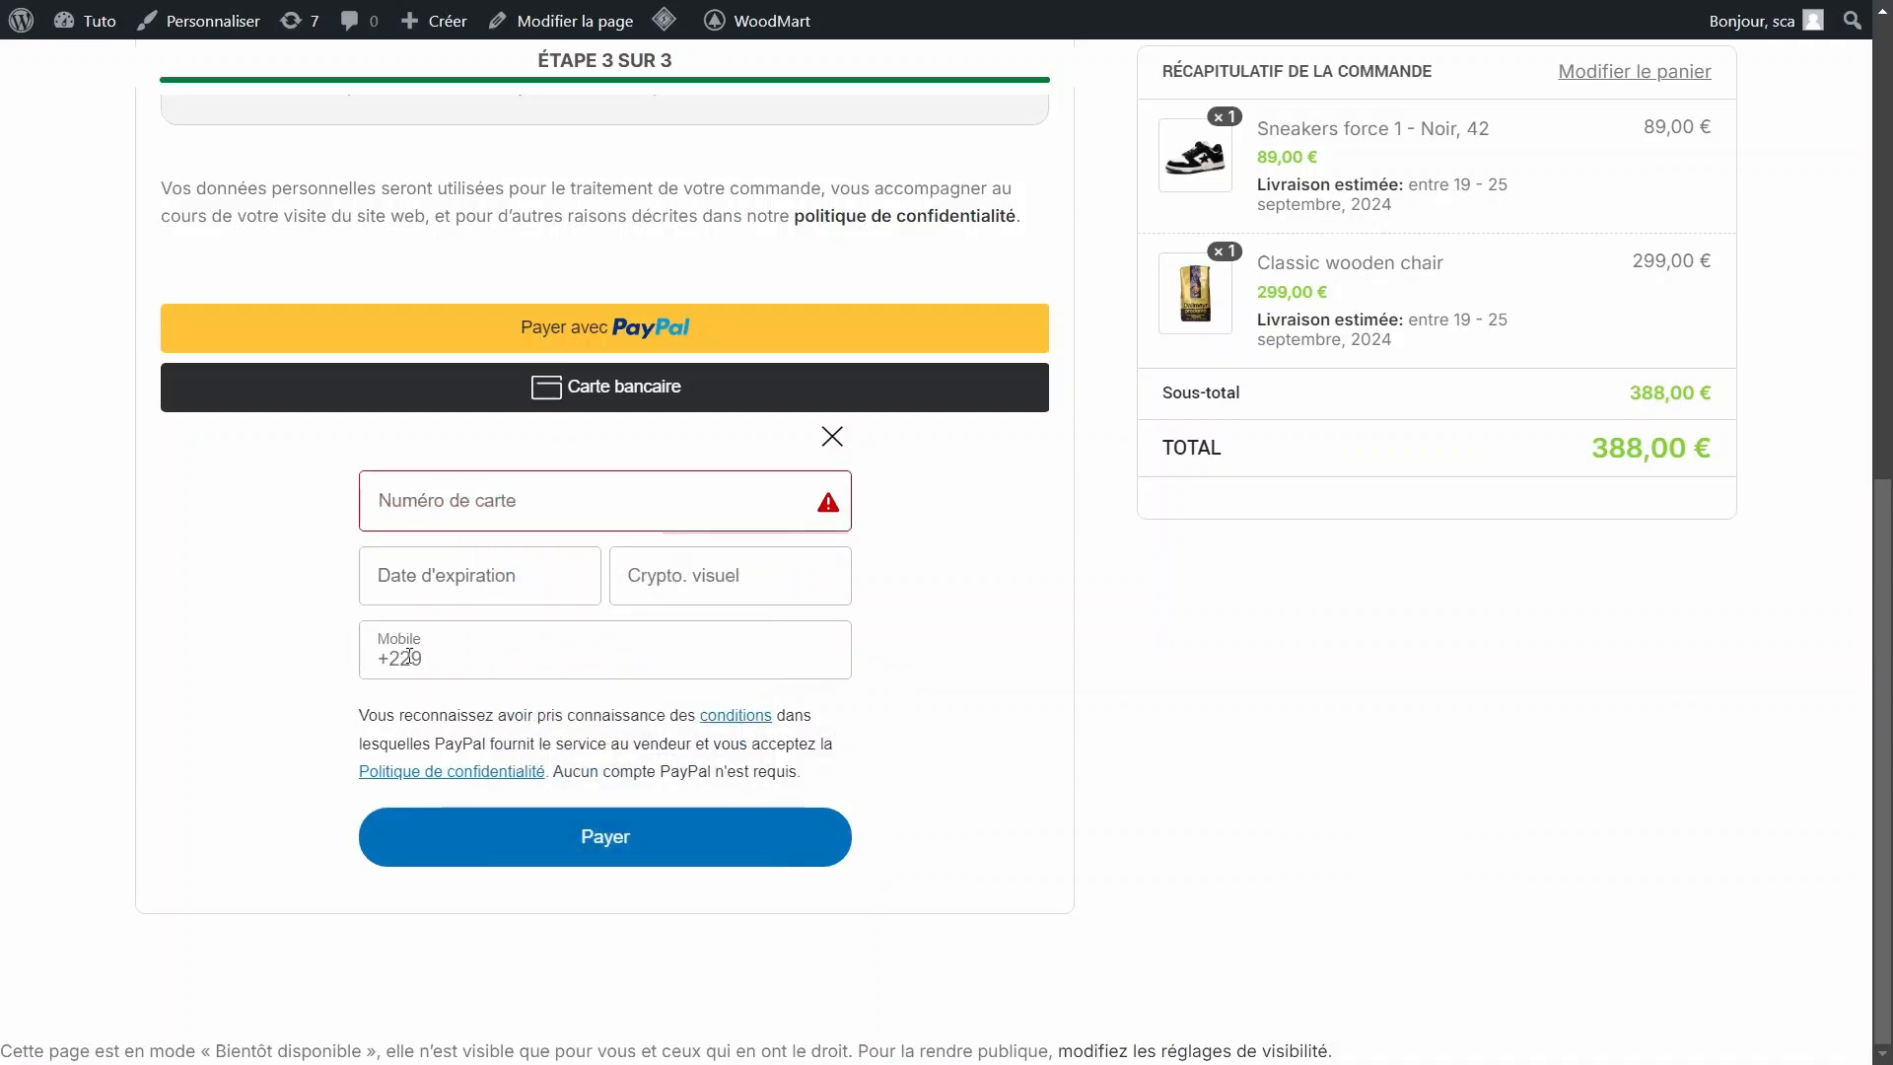
click(641, 577)
click(495, 571)
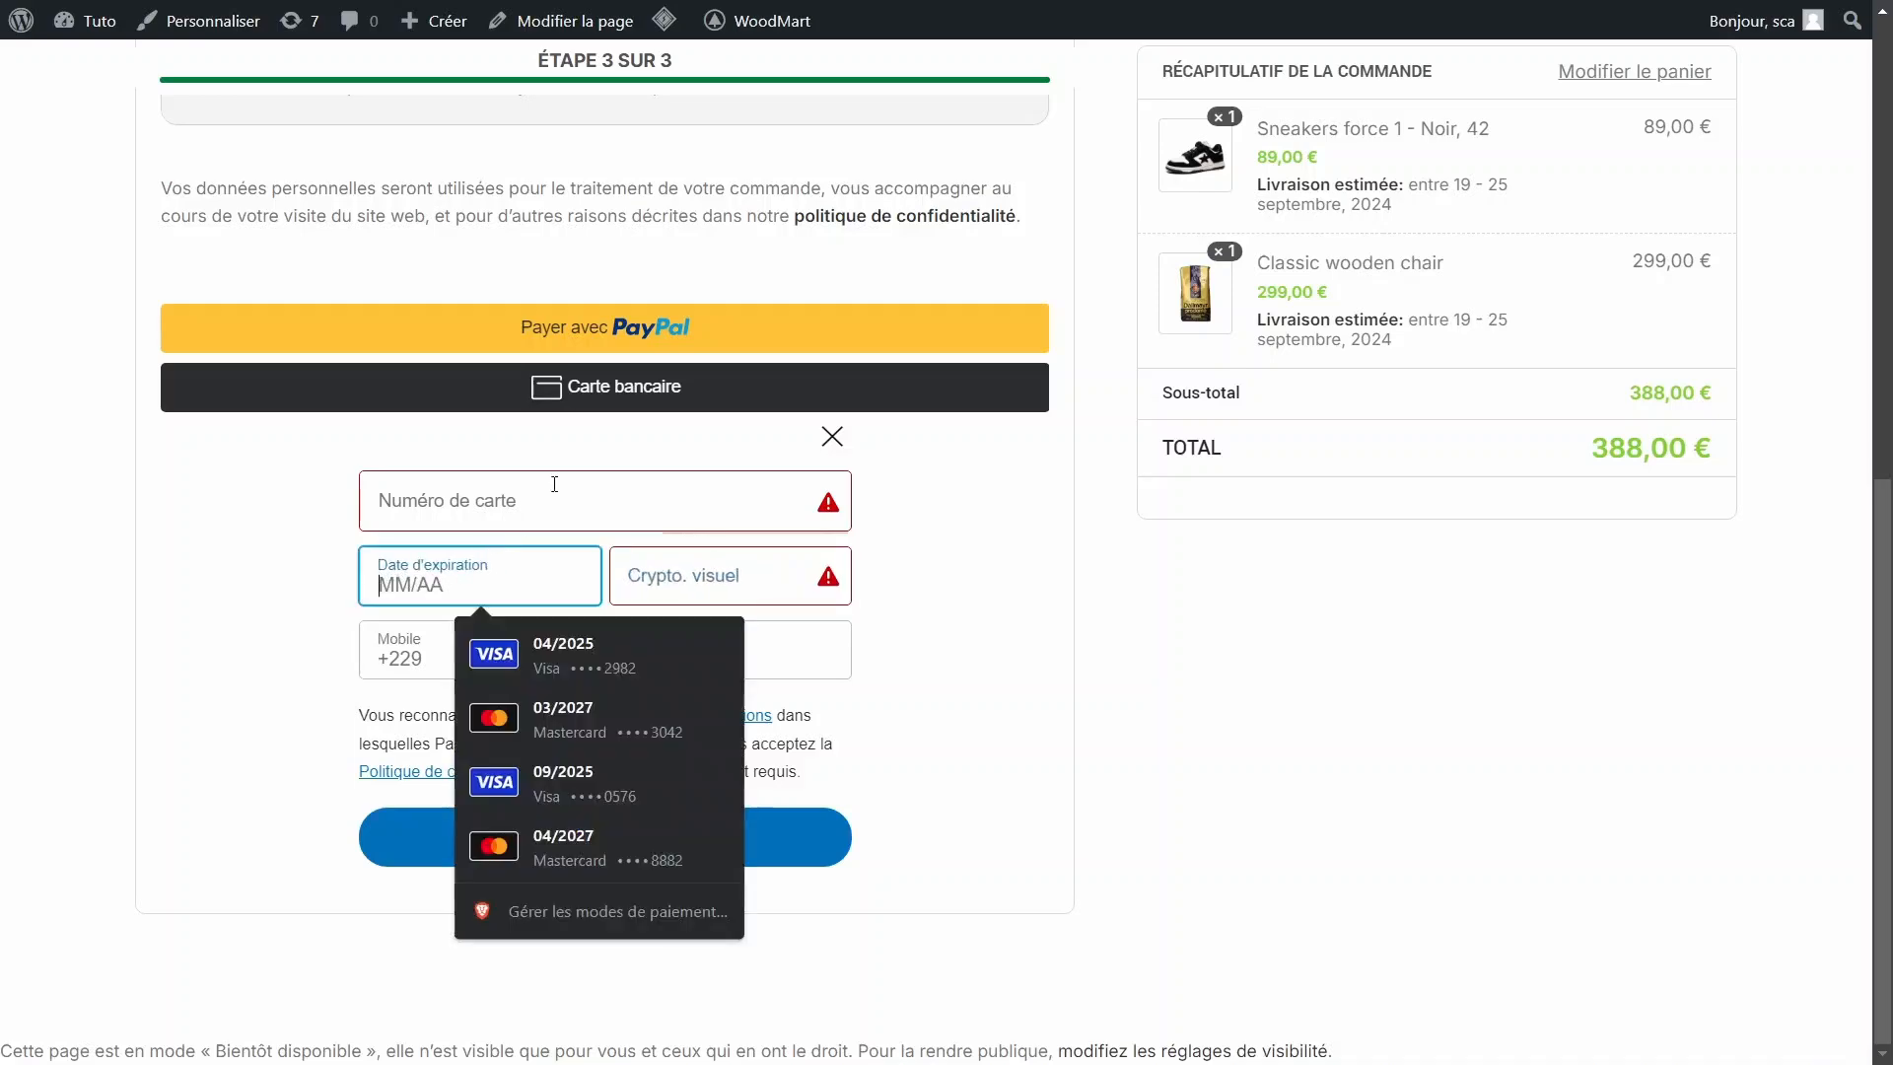
click(555, 484)
click(1038, 598)
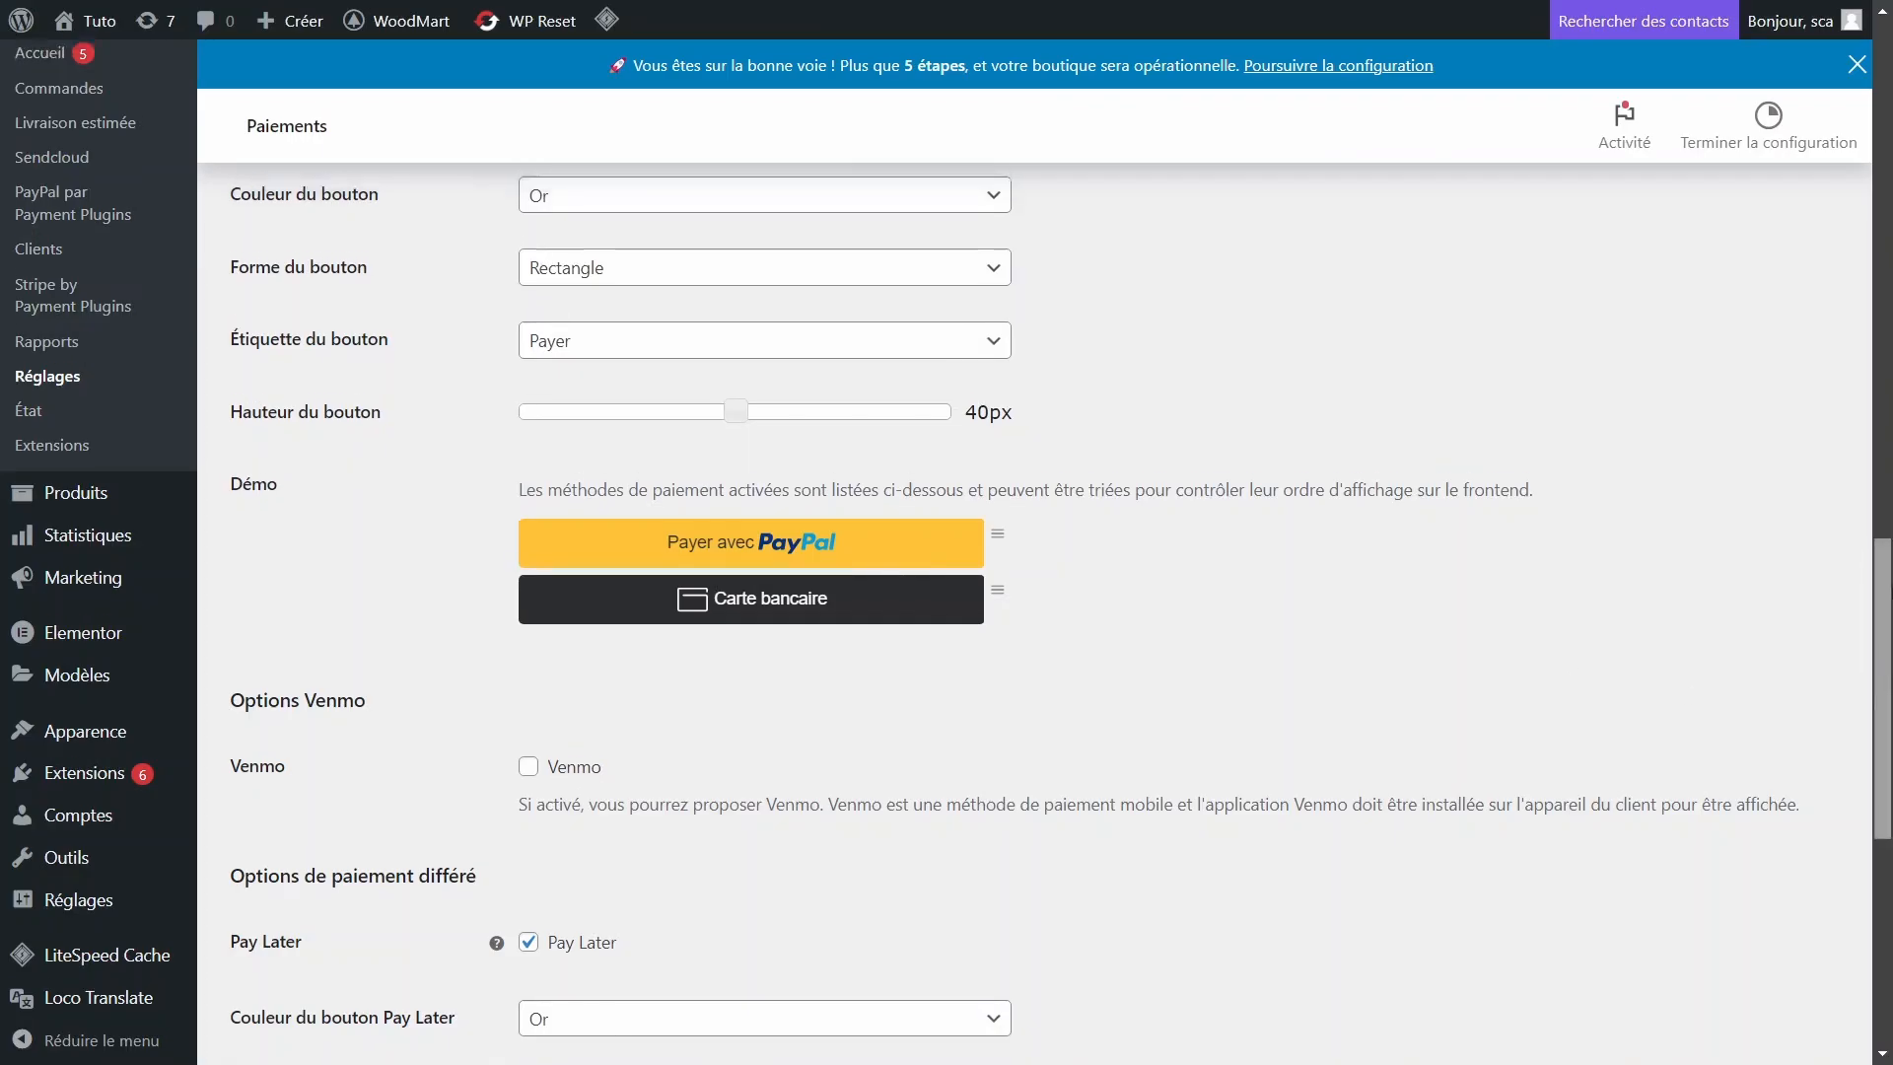
Back in the PayPal gateway settings, move the bank card button above the PayPal button in the demo and save the changes.
scroll(1565, 656, up, 15)
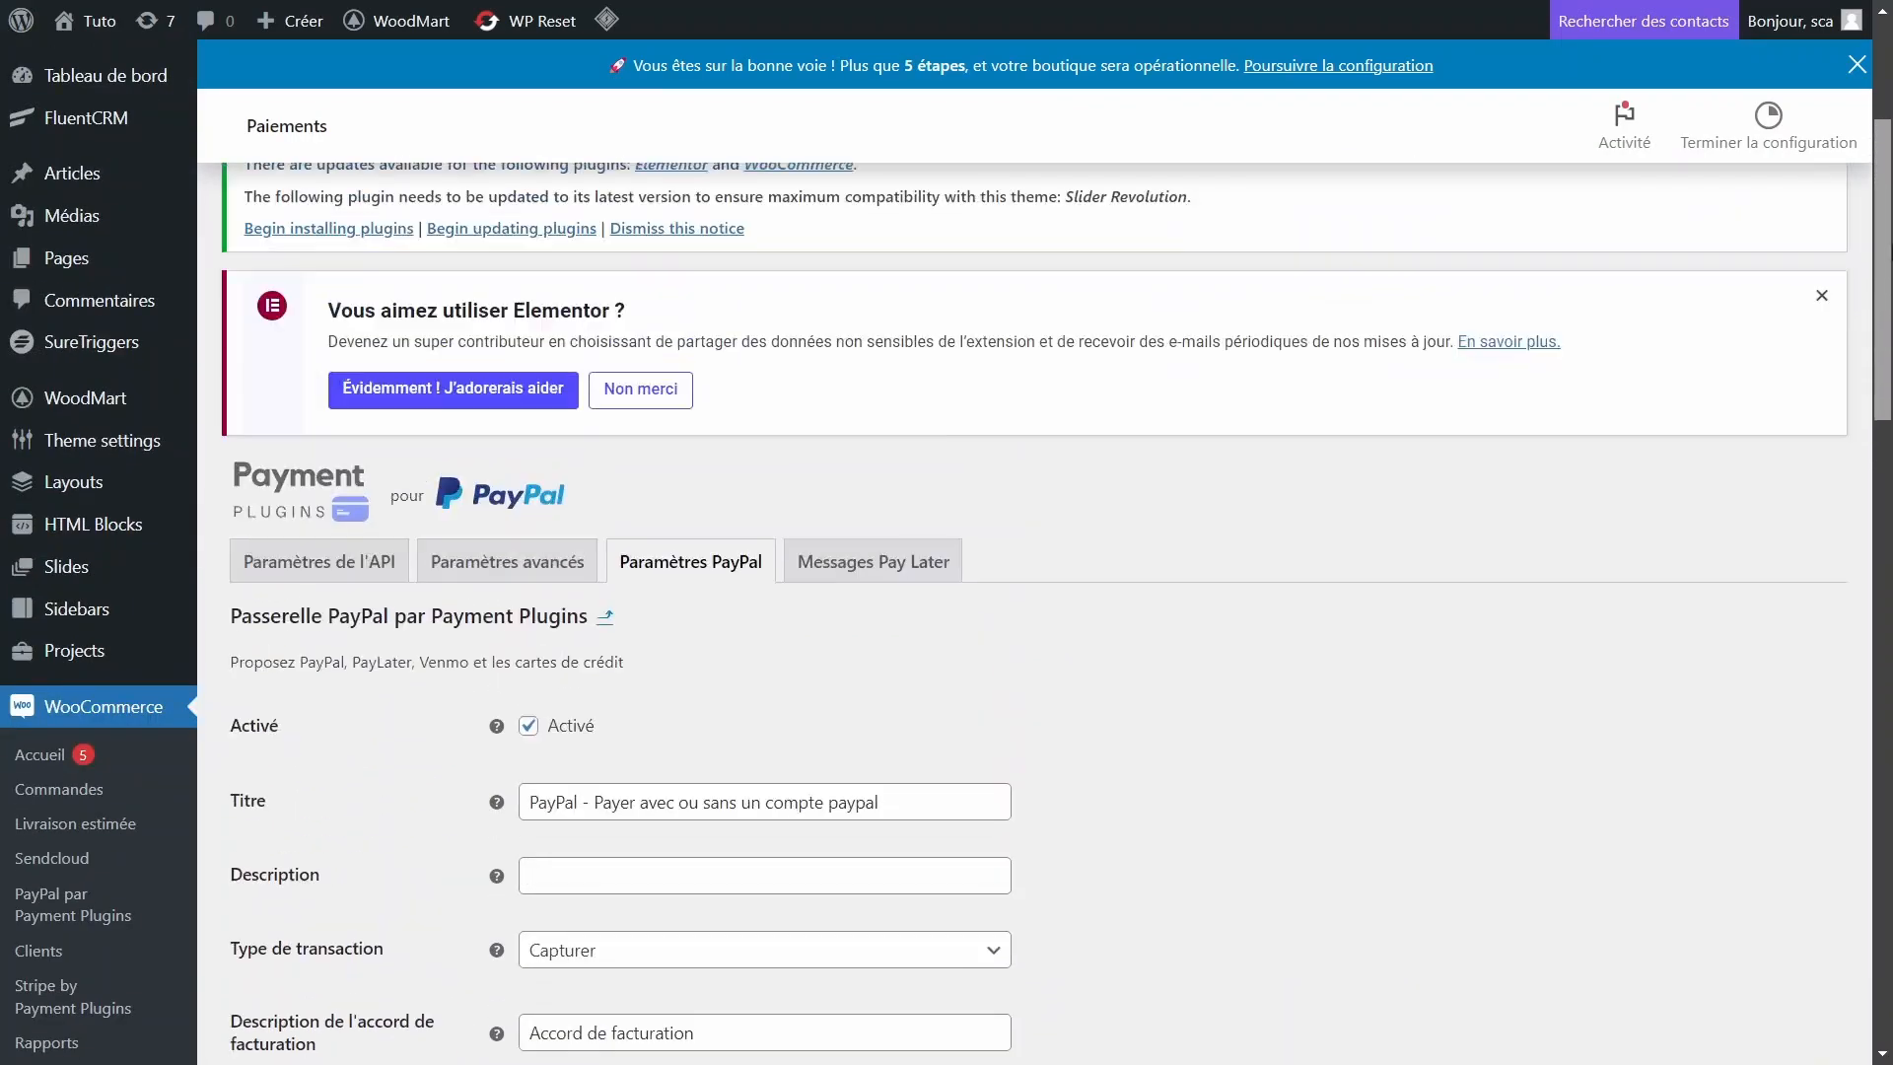
scroll(963, 338, down, 3)
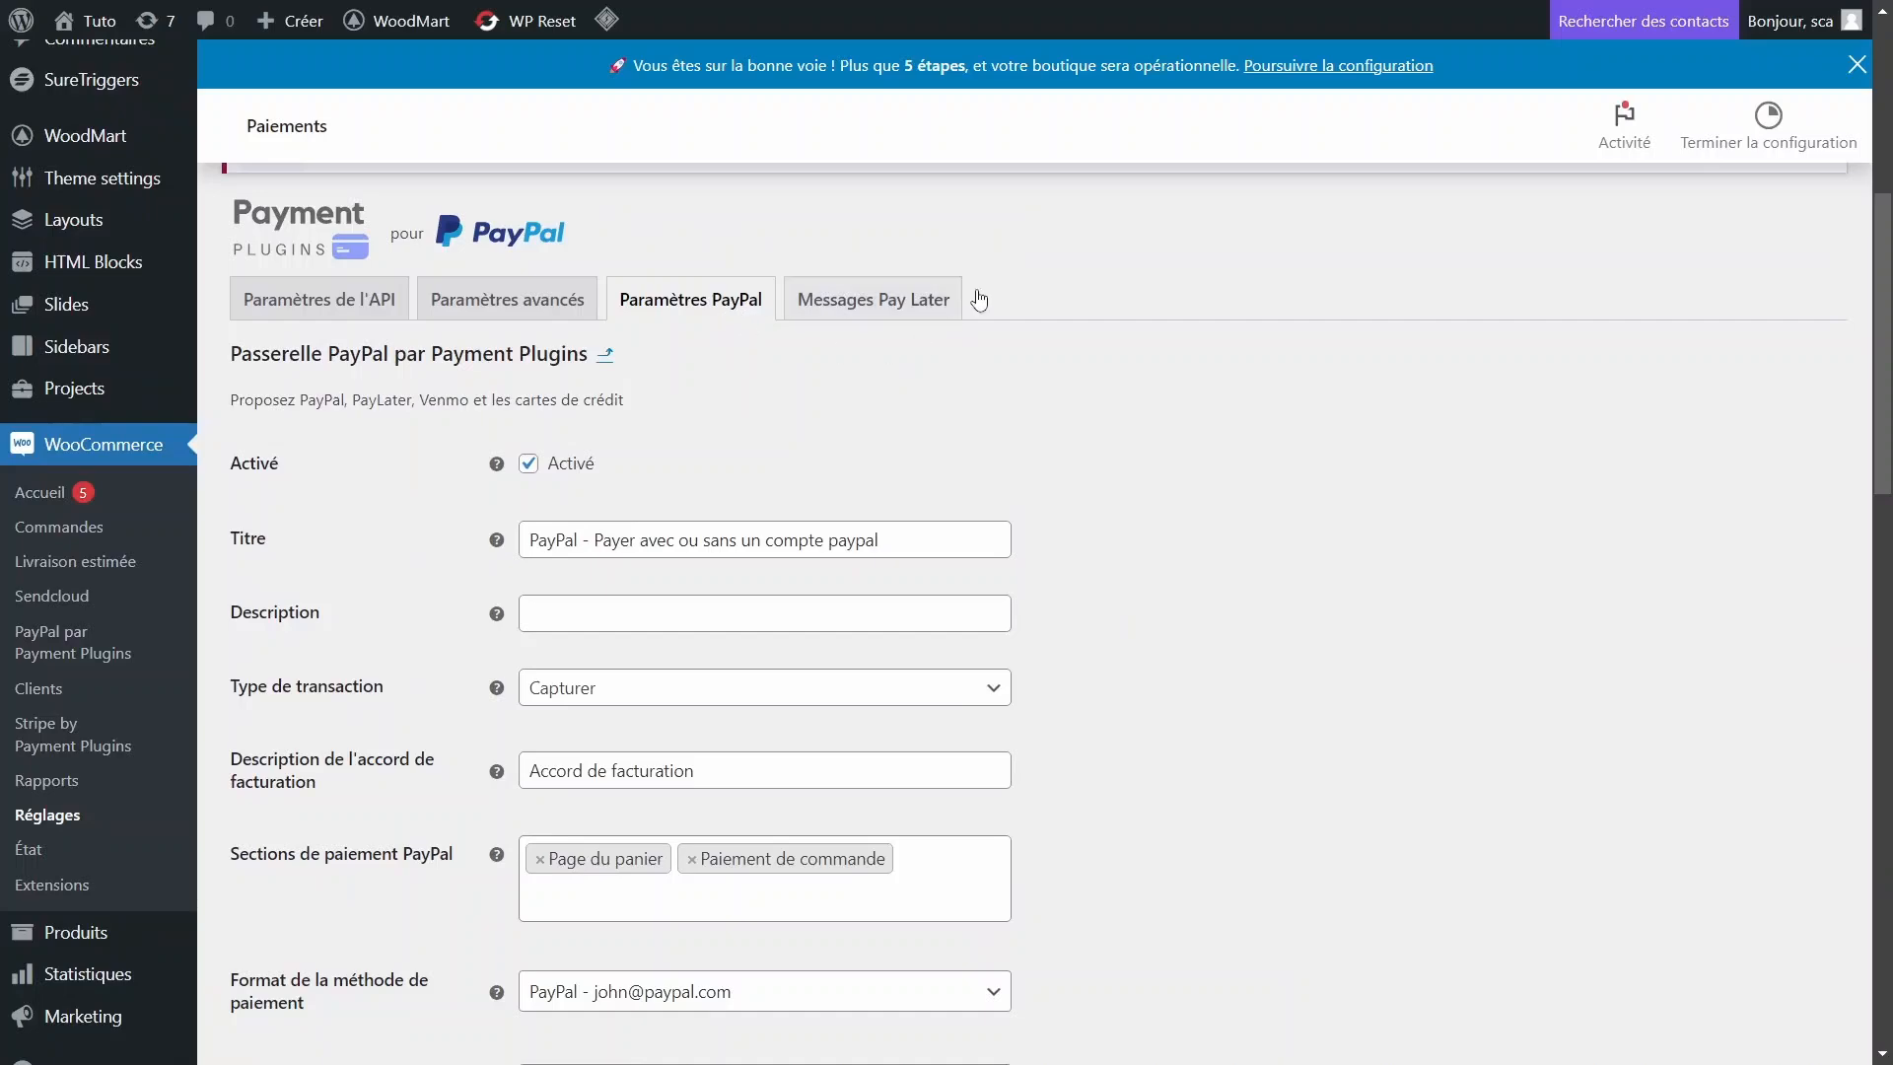
scroll(979, 299, down, 12)
scroll(1026, 695, up, 1)
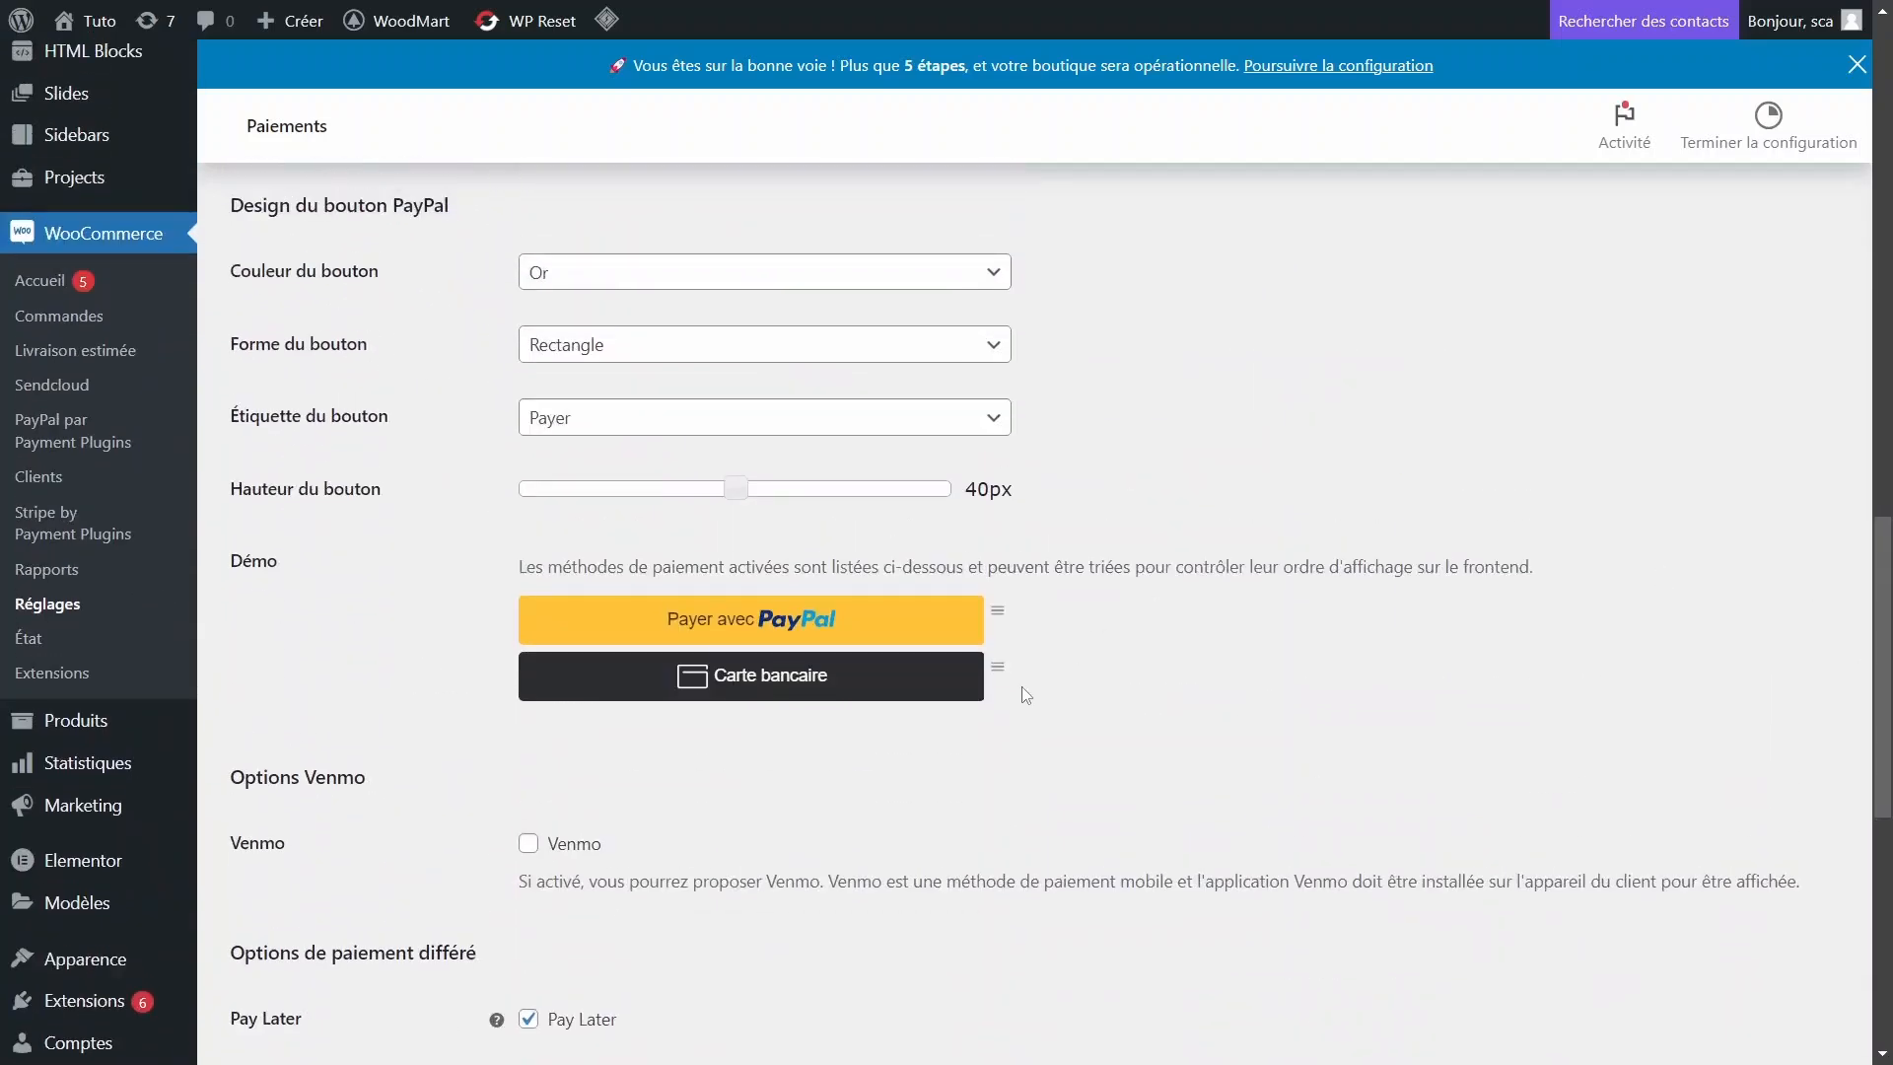
drag(998, 667, 1005, 603)
scroll(1890, 702, down, 1)
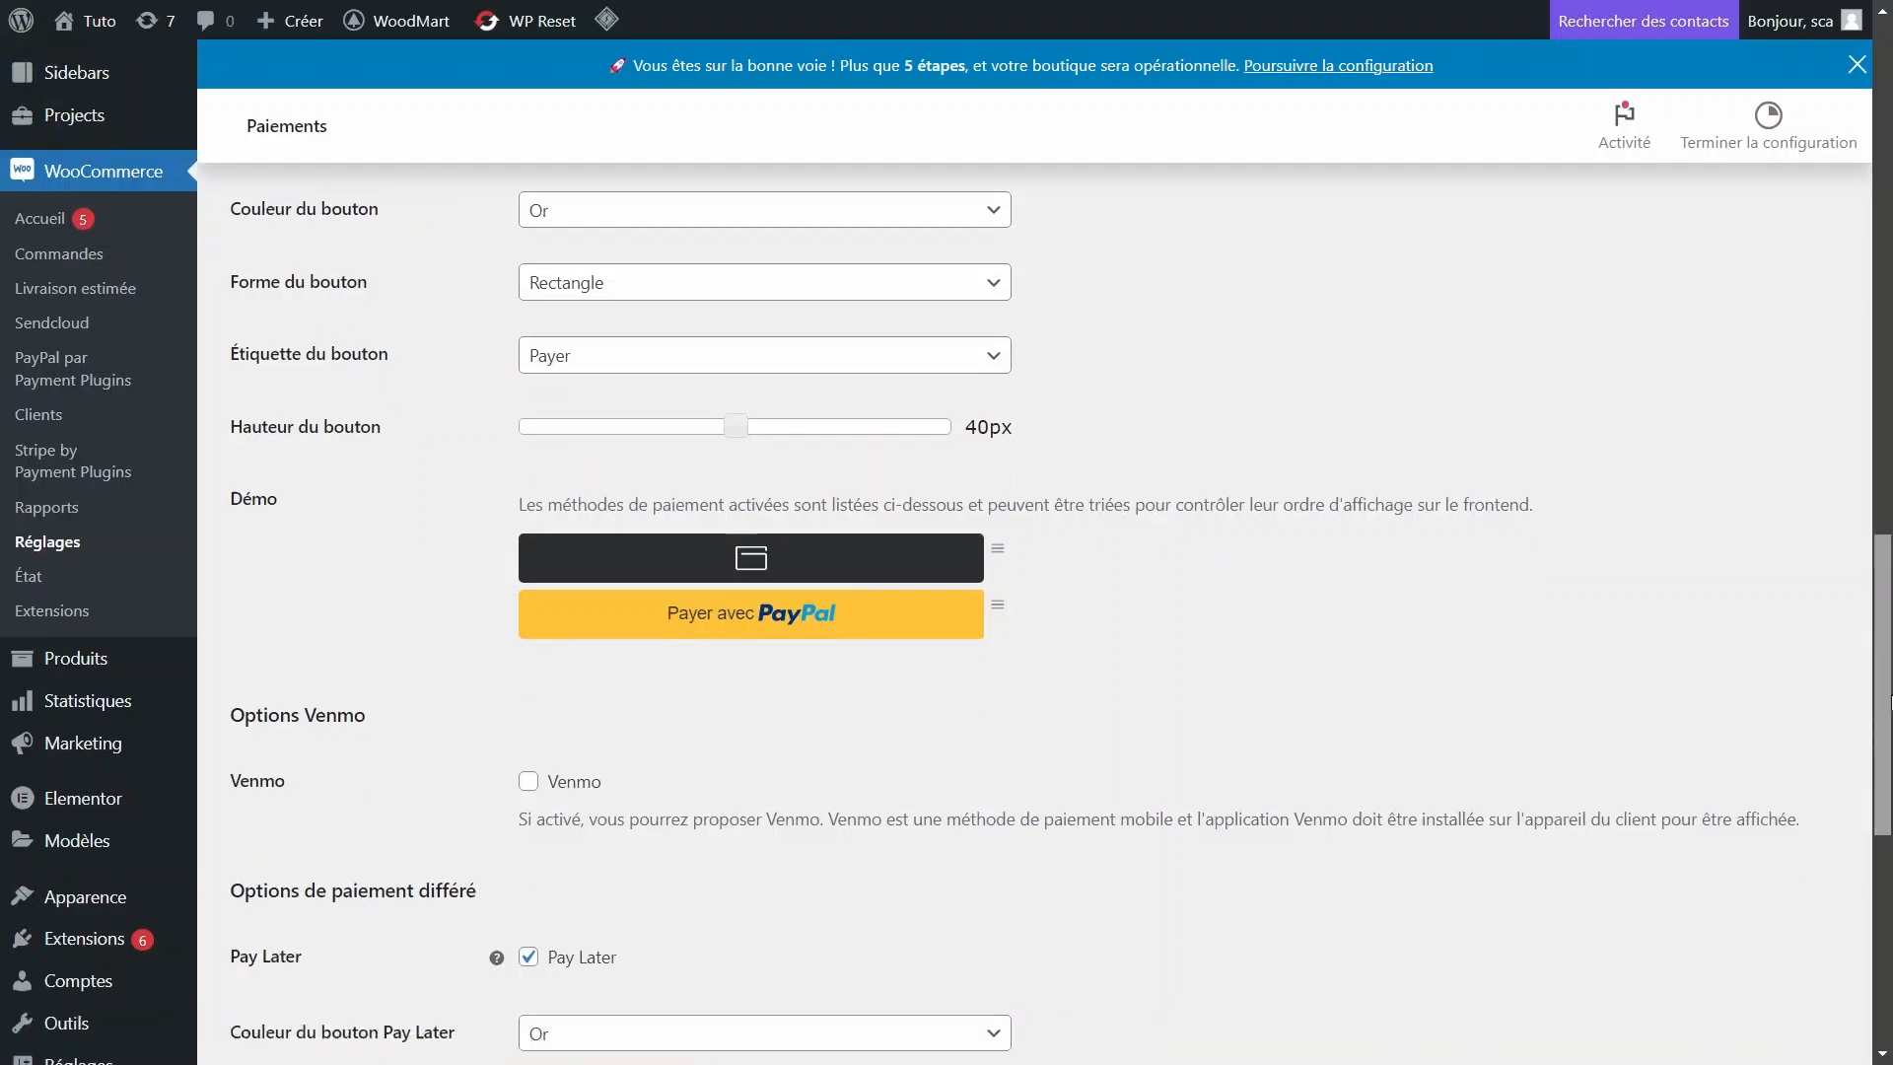
drag(1890, 702, 1886, 887)
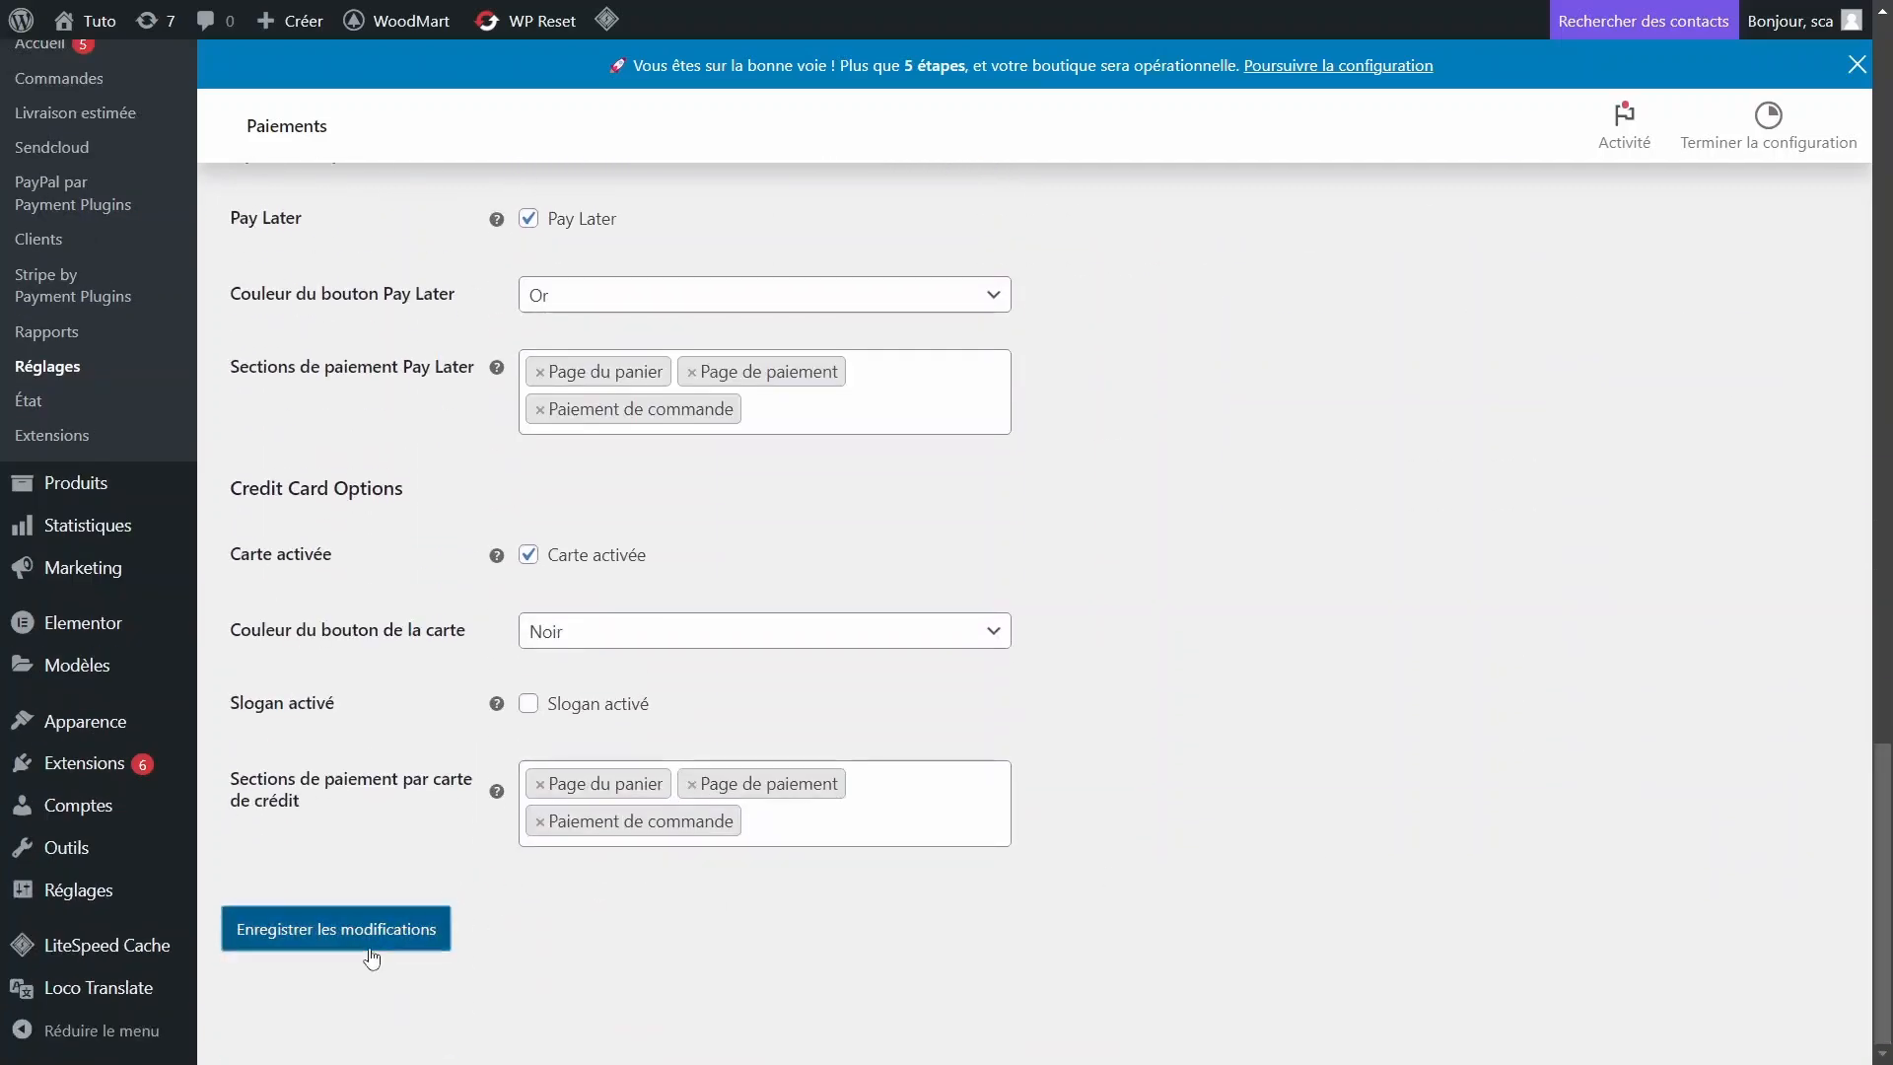
click(371, 953)
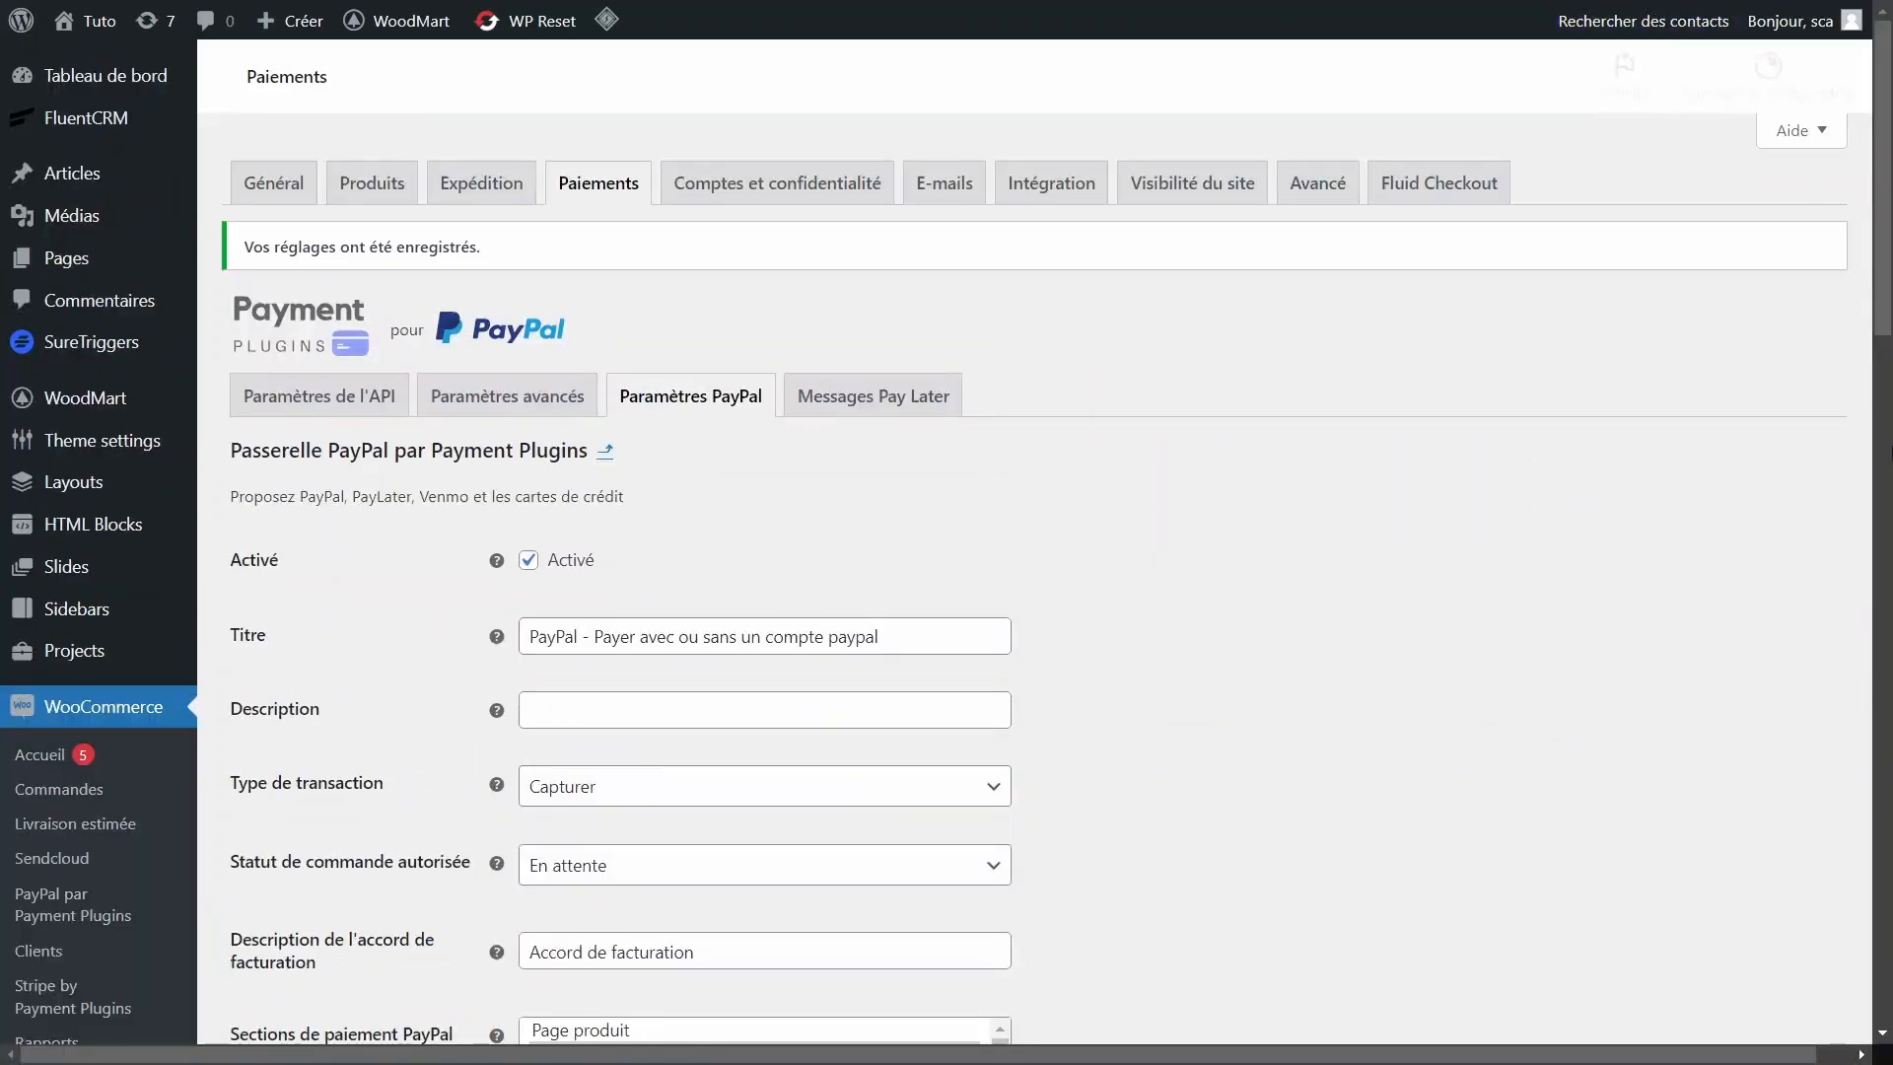
drag(1887, 202, 1882, 300)
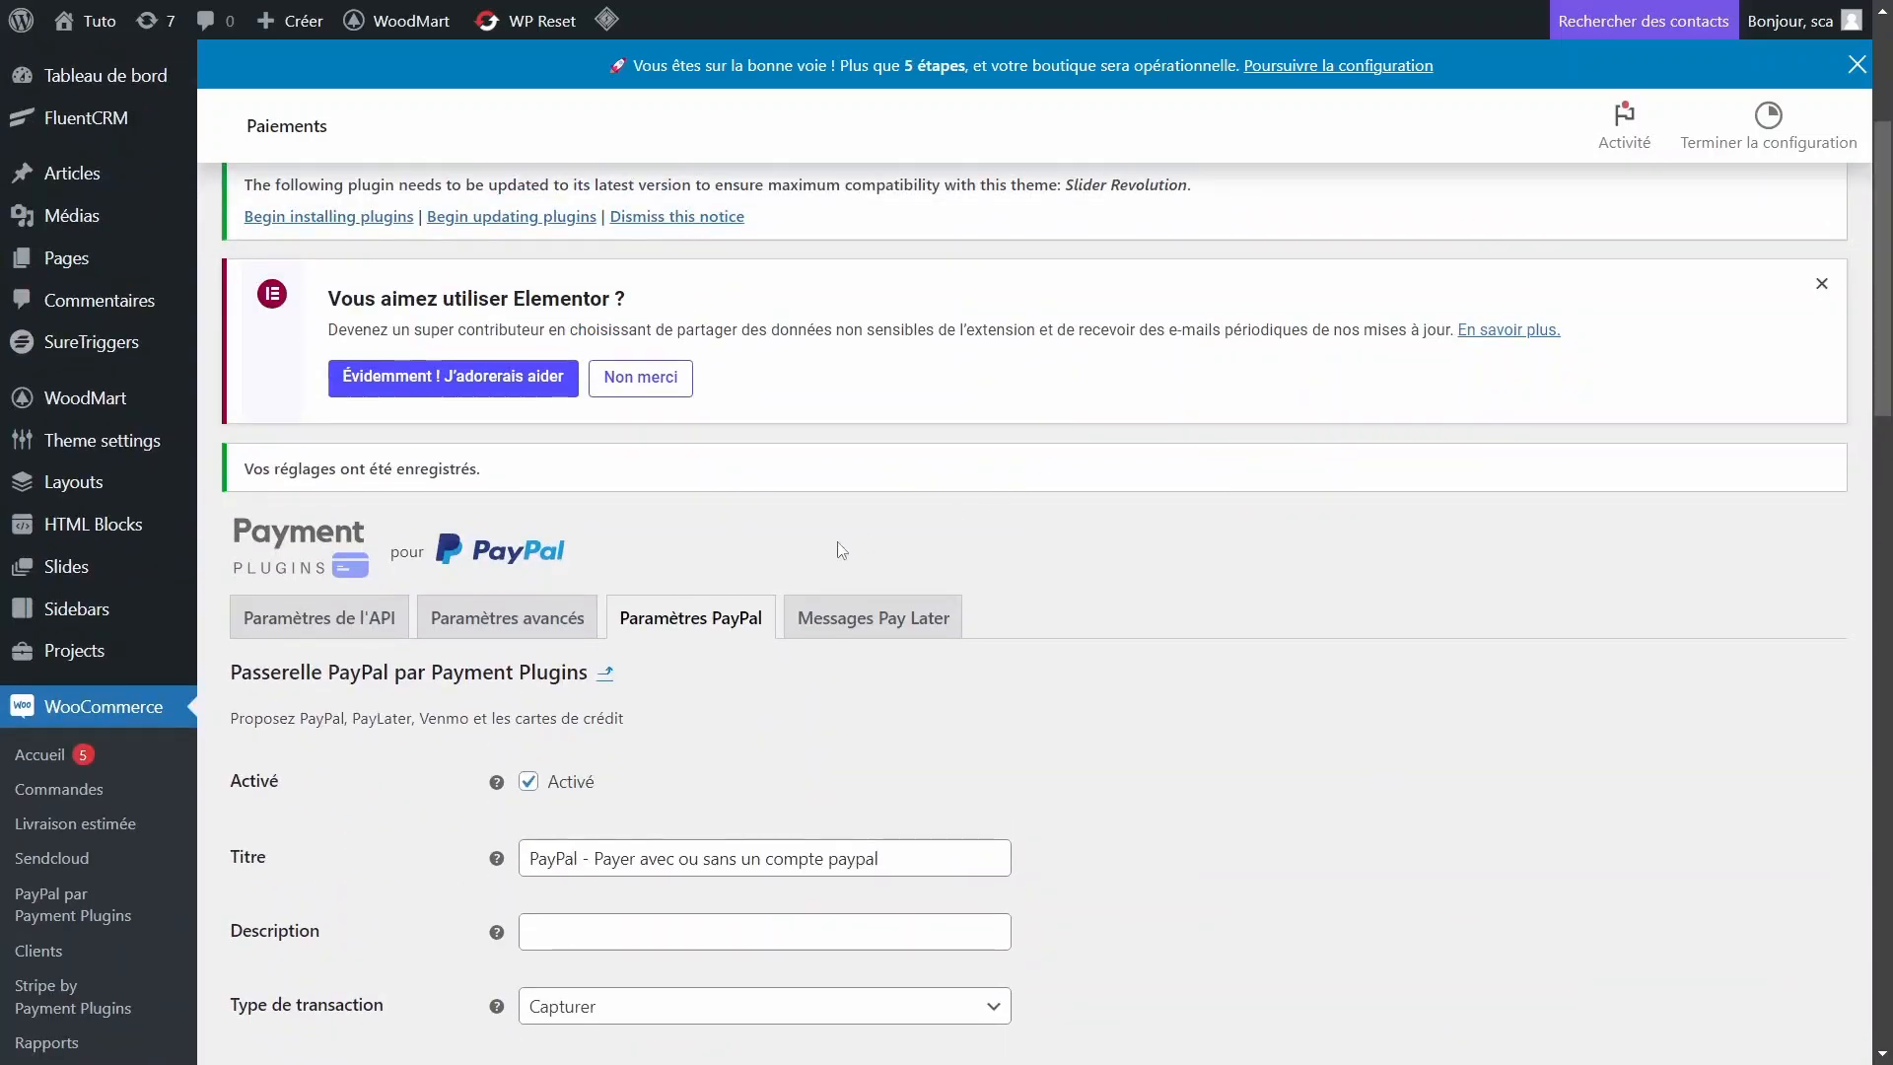
Return to the checkout page, close the card form, reload the page, and examine the button order and reopened bank card form.
key(ctrl+Tab)
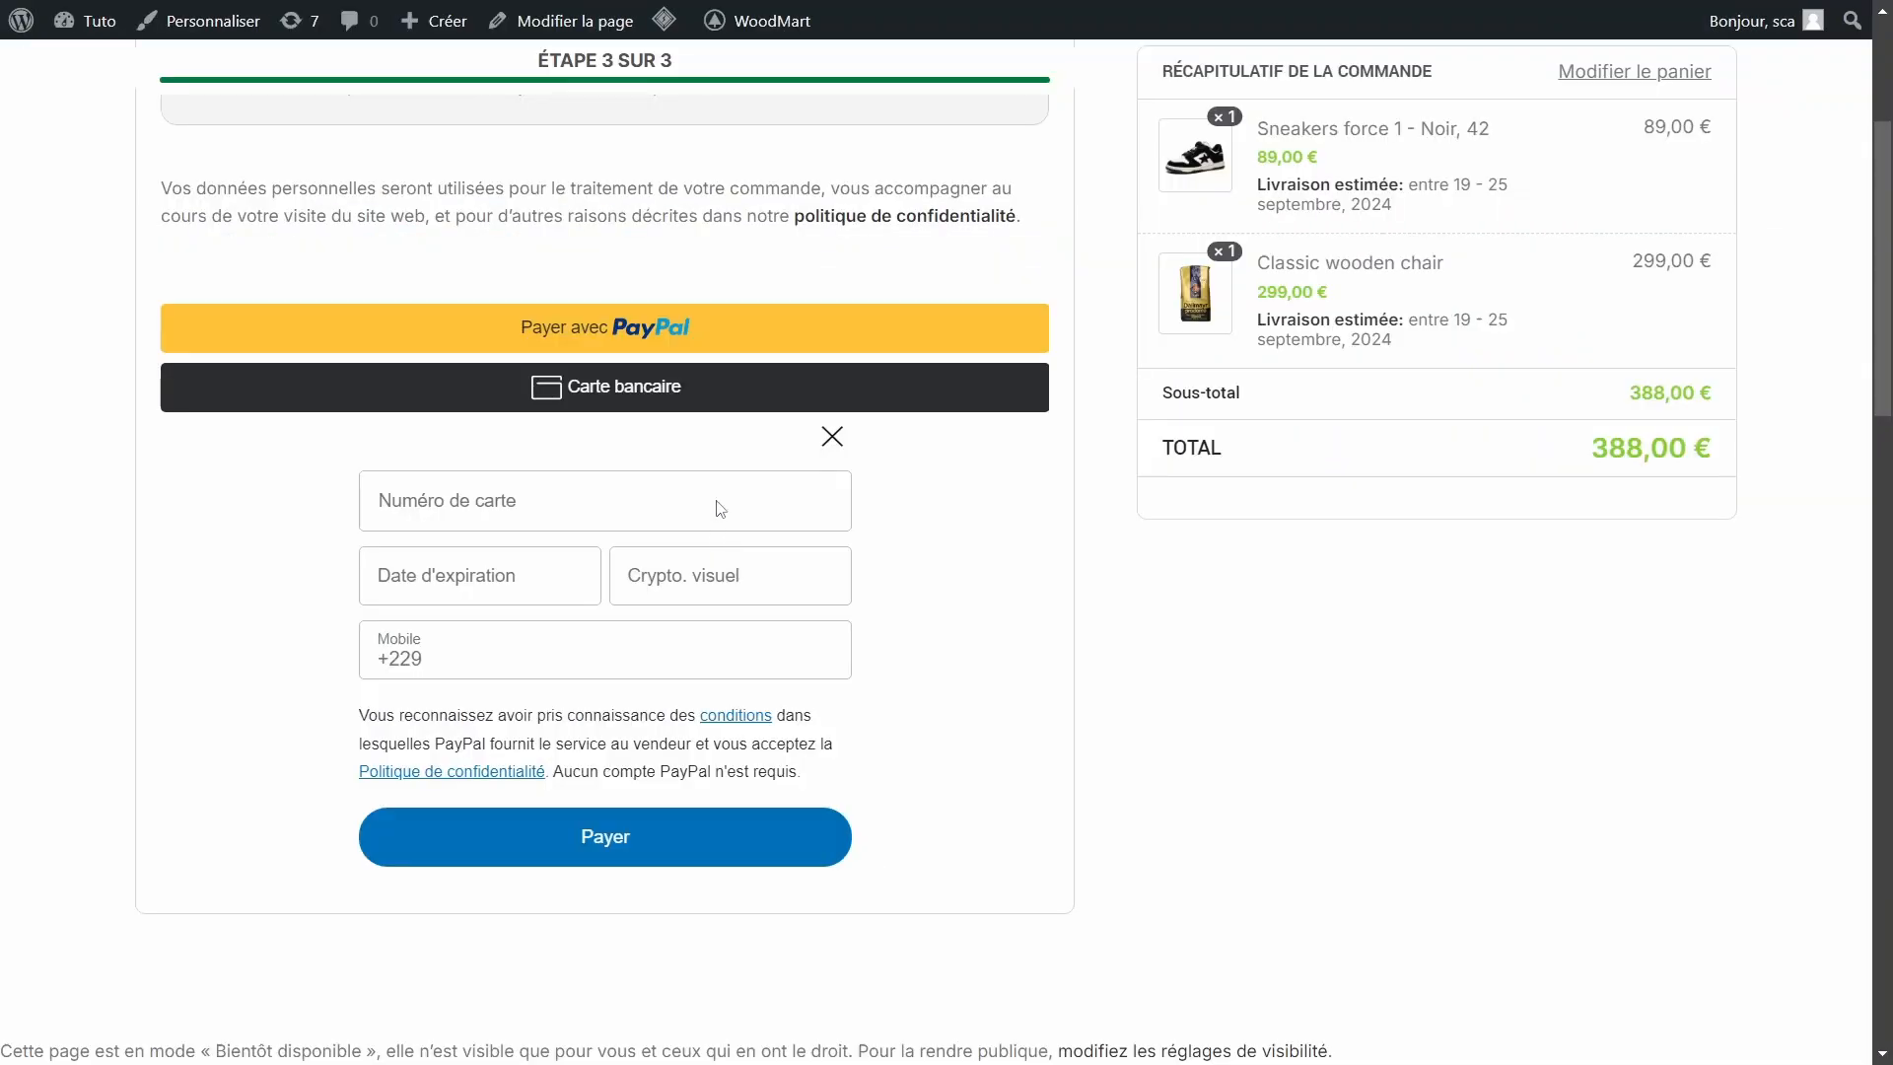
click(834, 437)
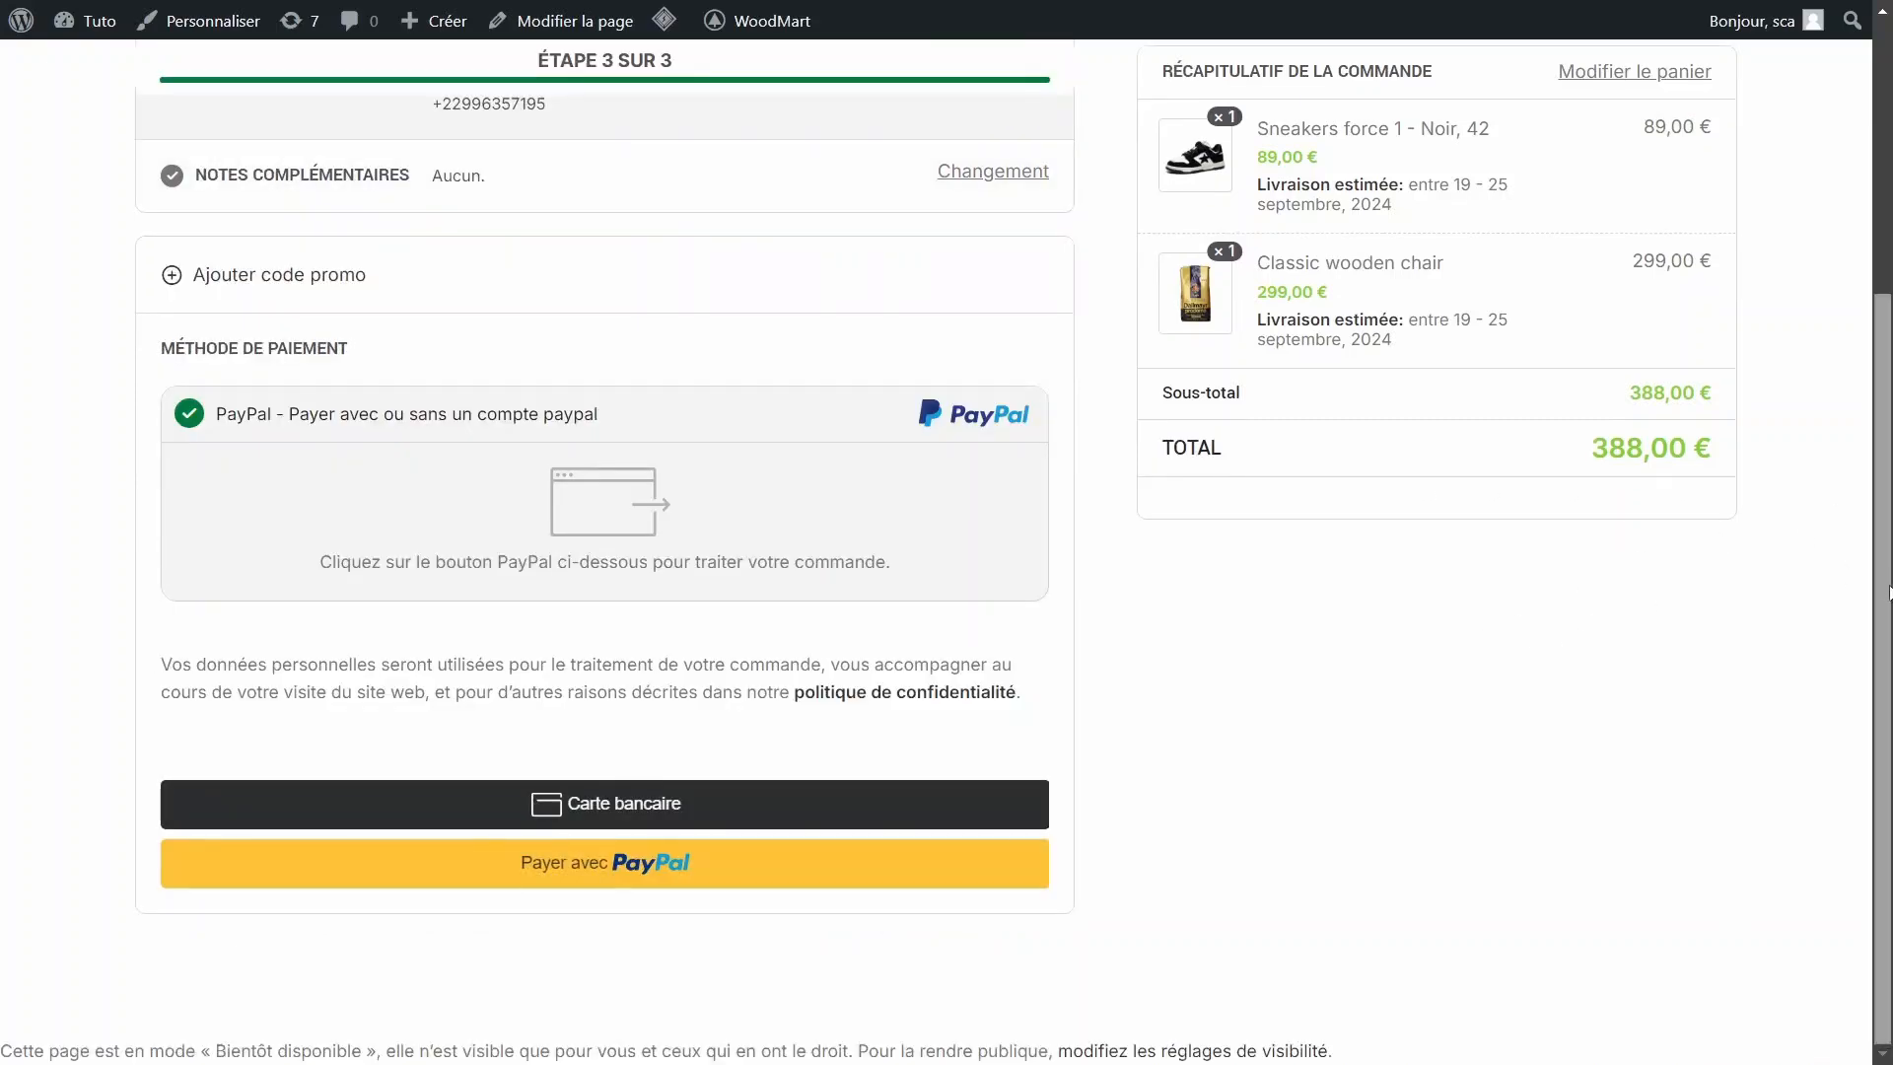
scroll(1804, 537, up, 3)
scroll(947, 542, down, 3)
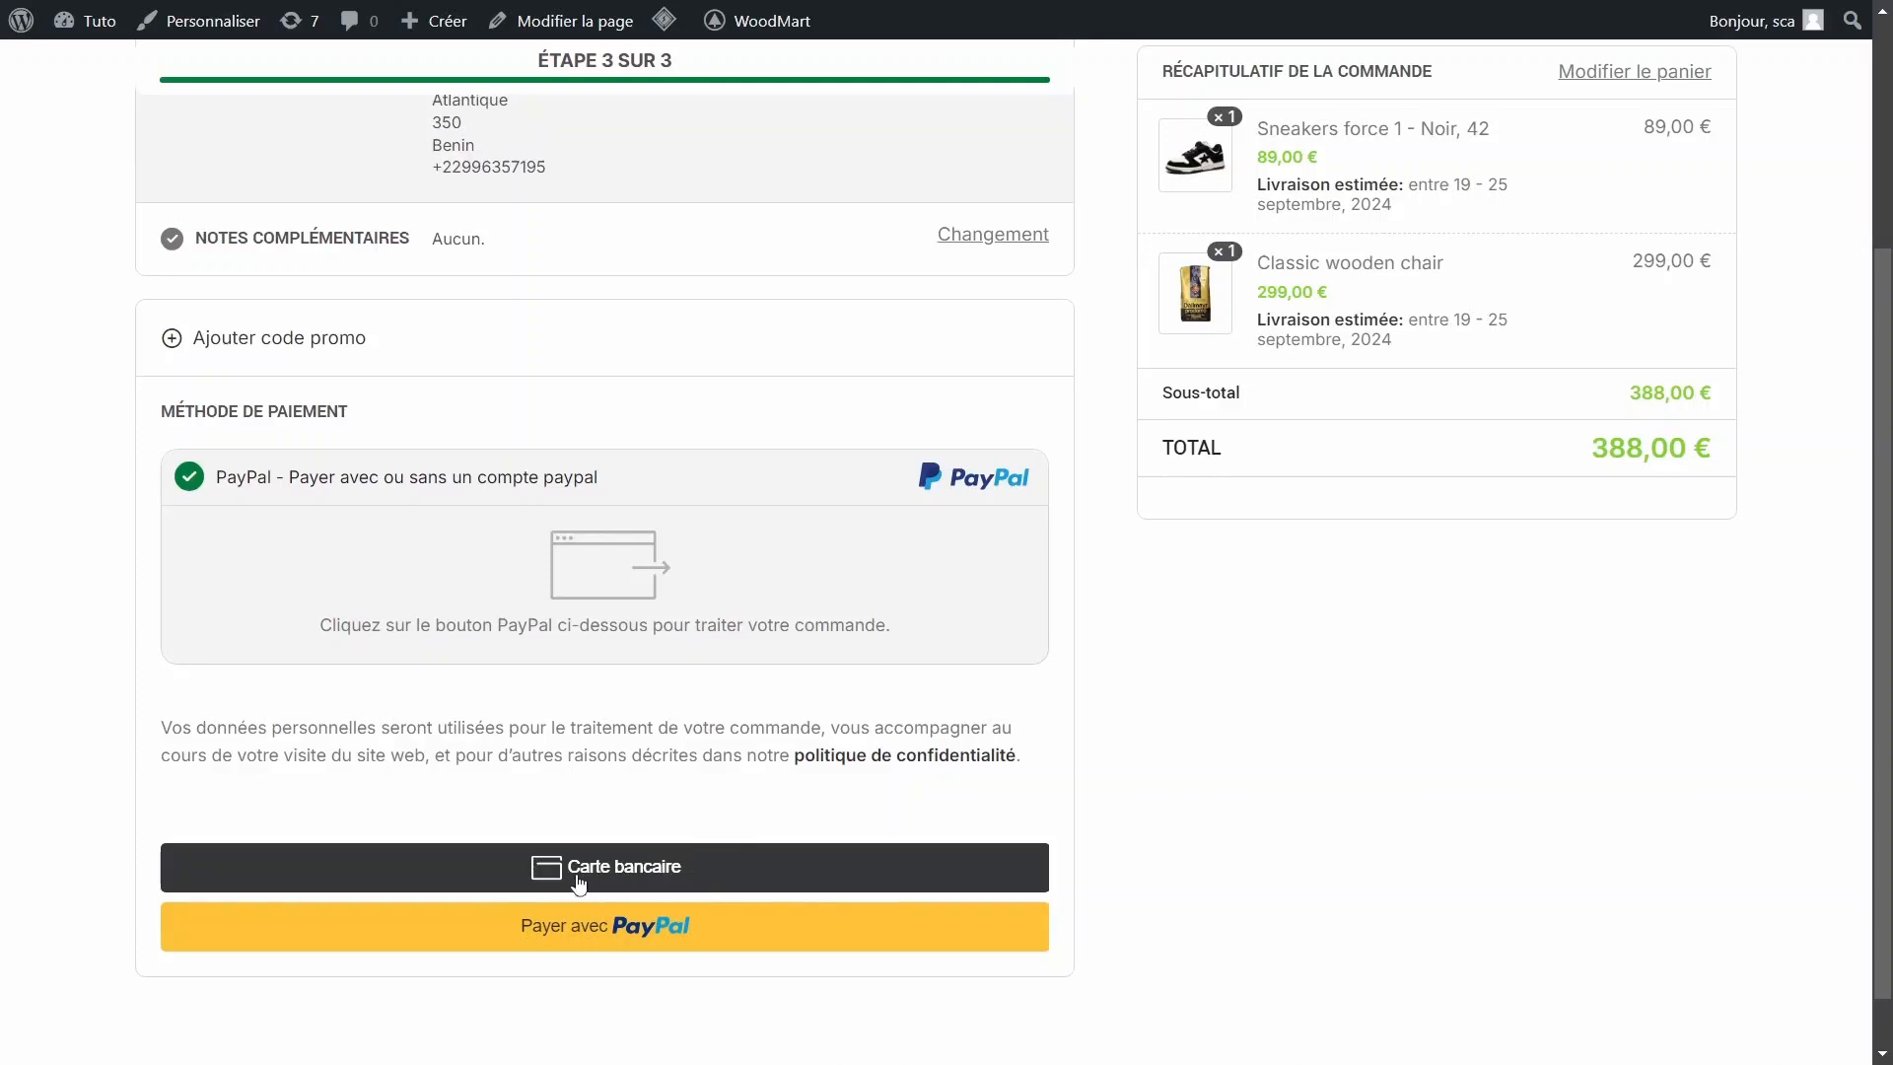
click(584, 884)
drag(1884, 738, 1890, 1033)
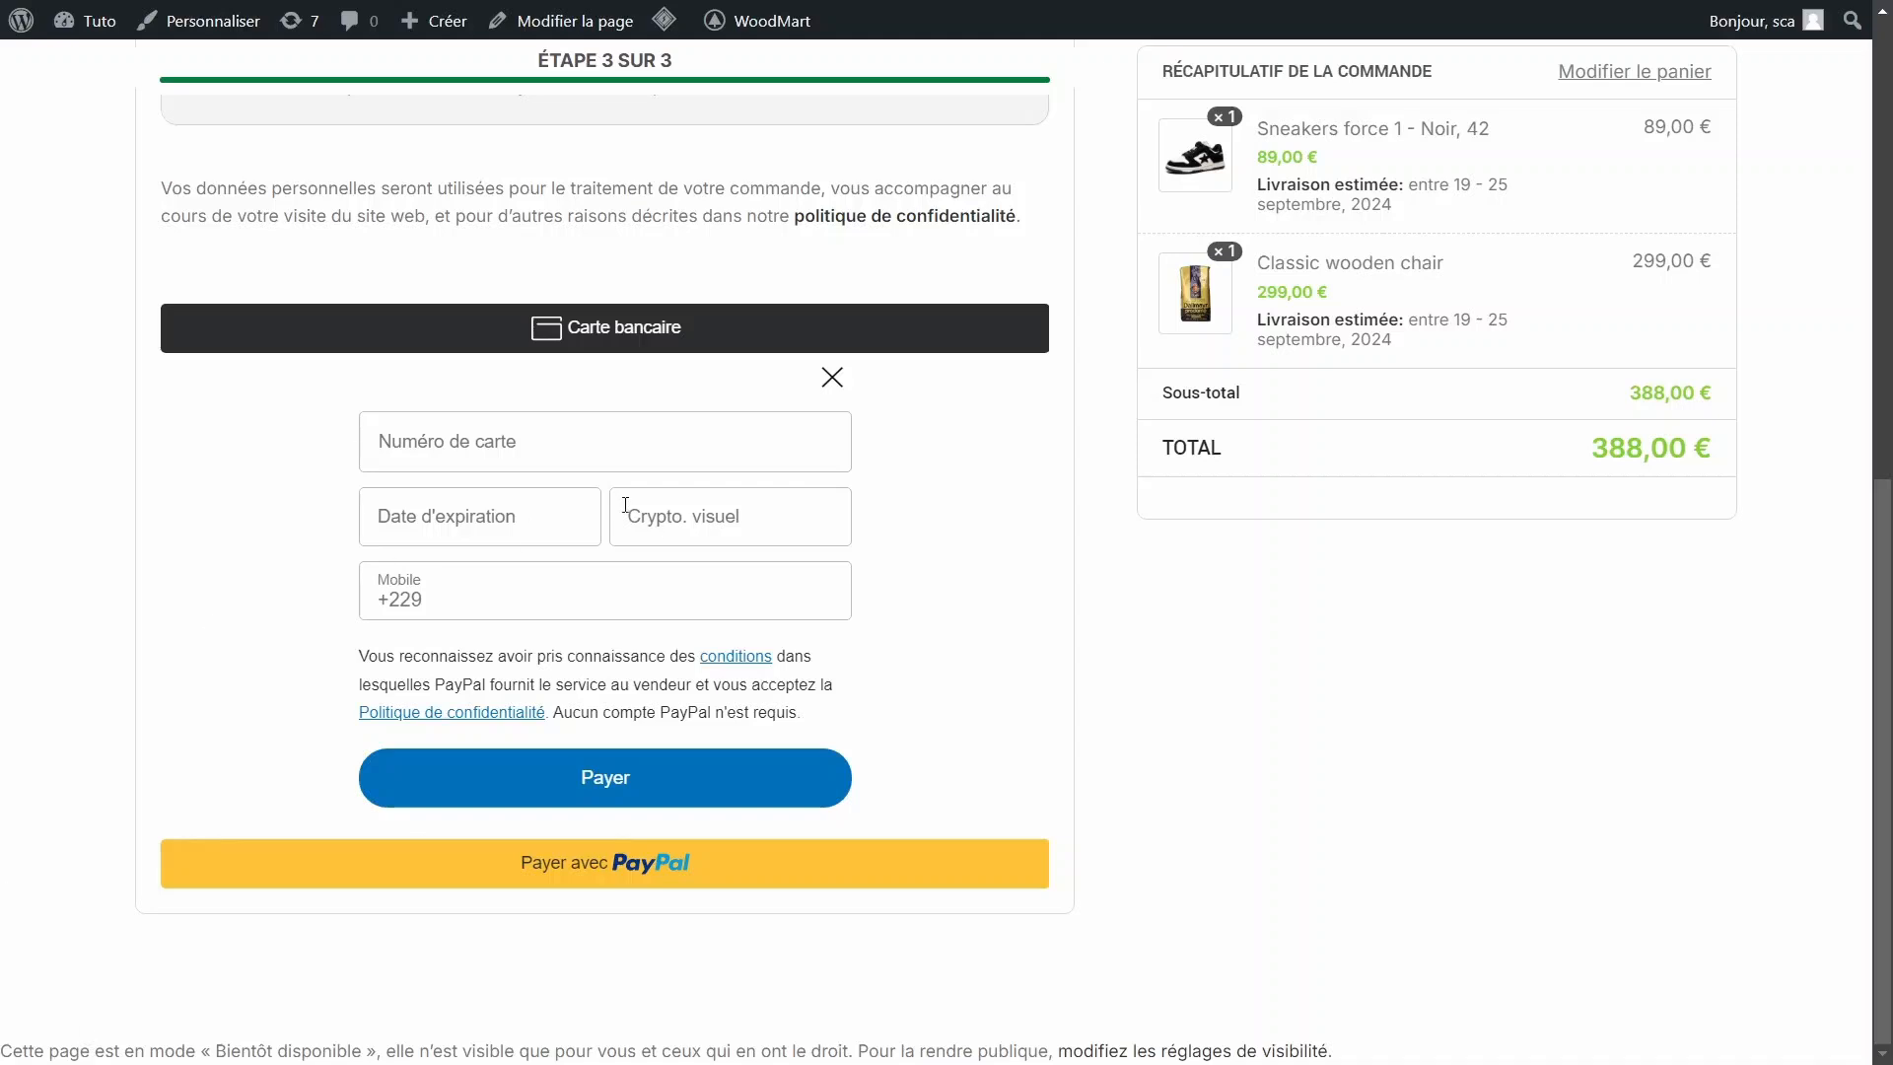